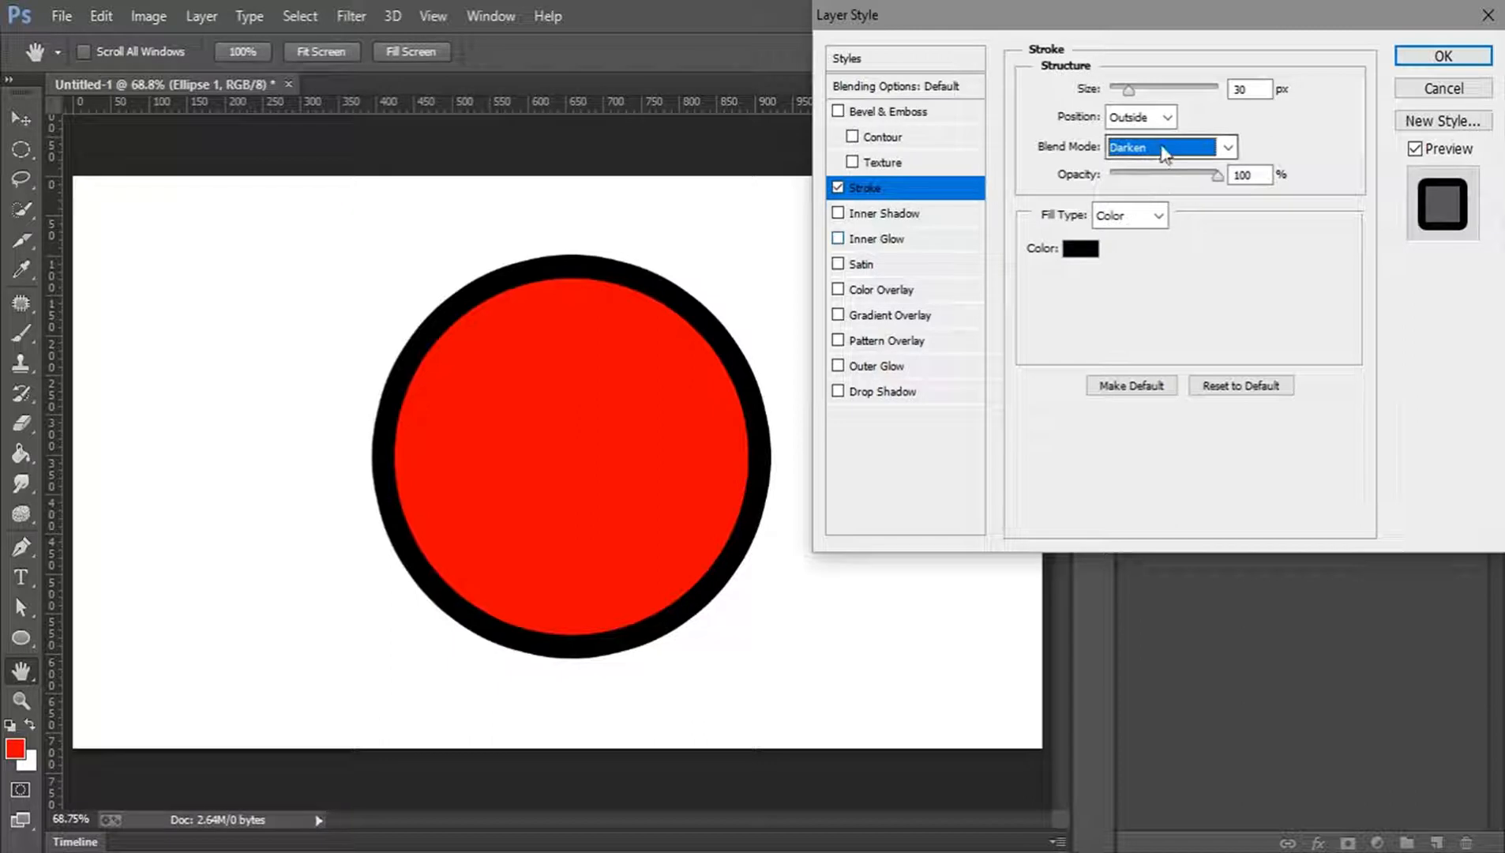
Set the blend mode of the circle's stroke to Screen and apply the layer style.
click(1162, 349)
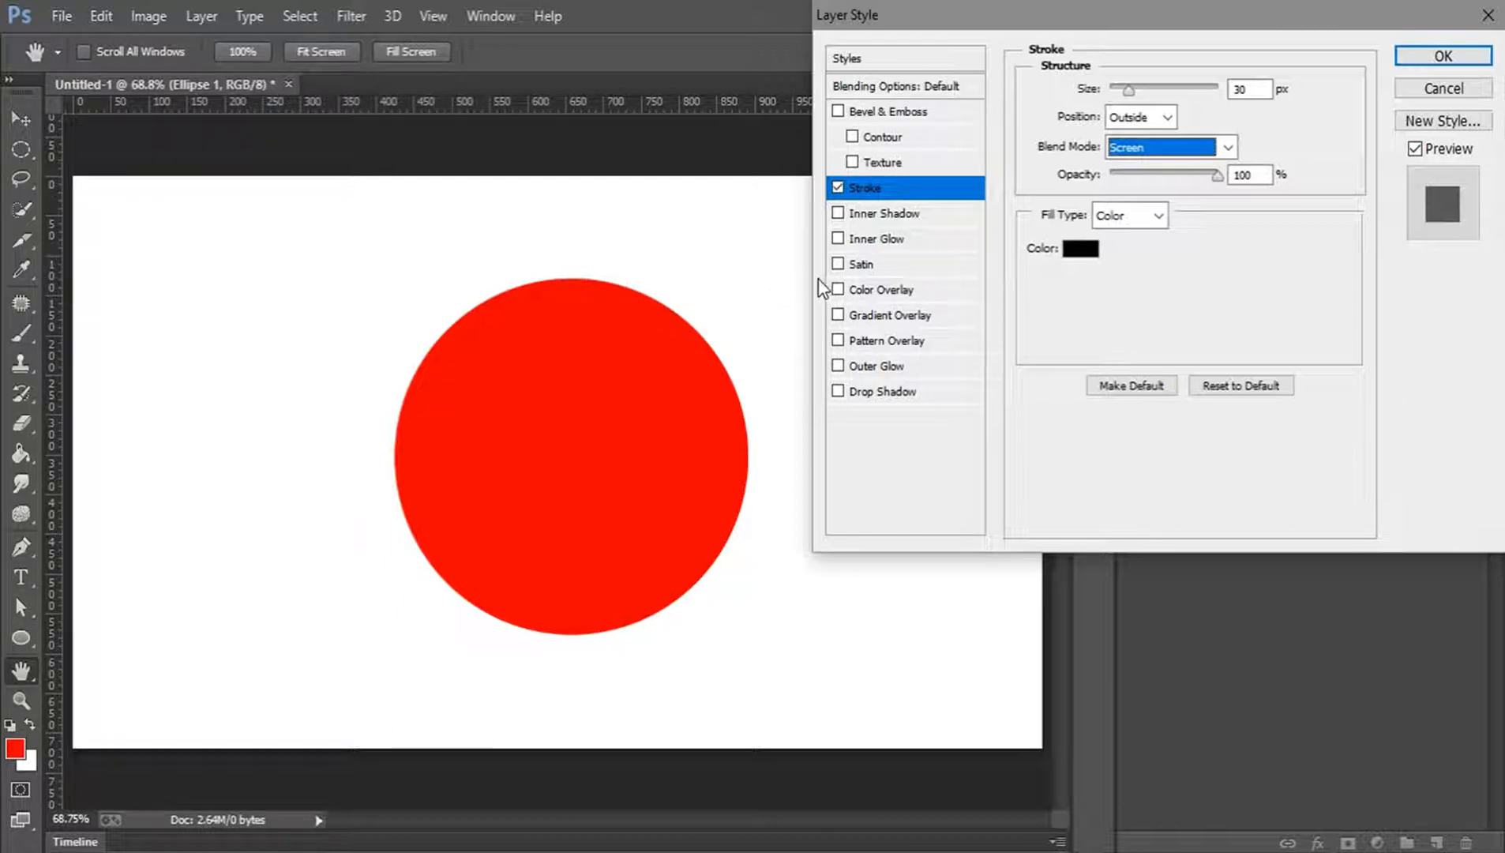
click(1428, 57)
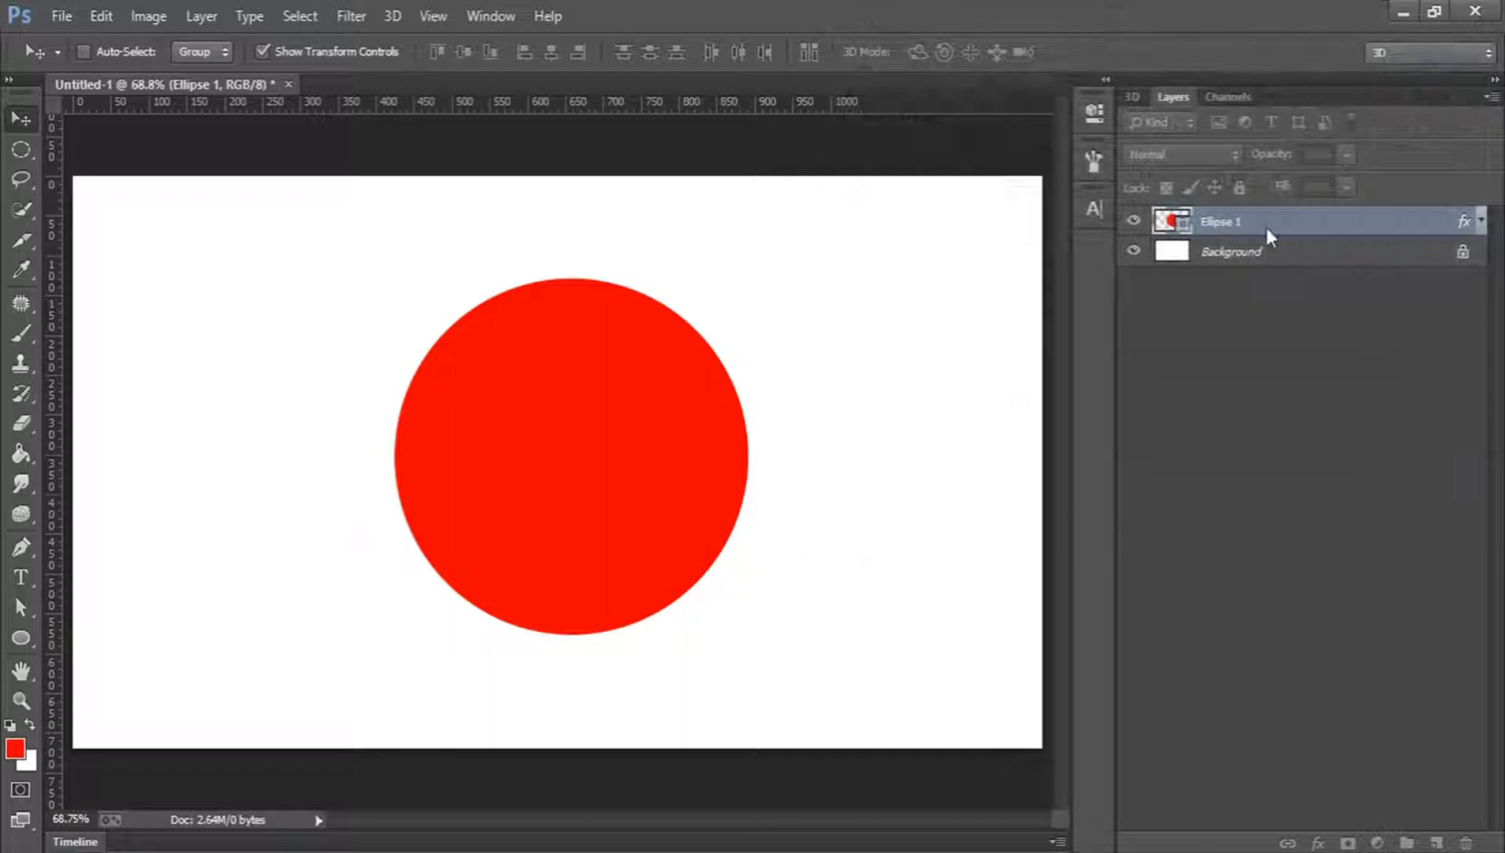
Add the eagle photo as a layer between the background and the circle, and enlarge it to fill the canvas.
click(1246, 242)
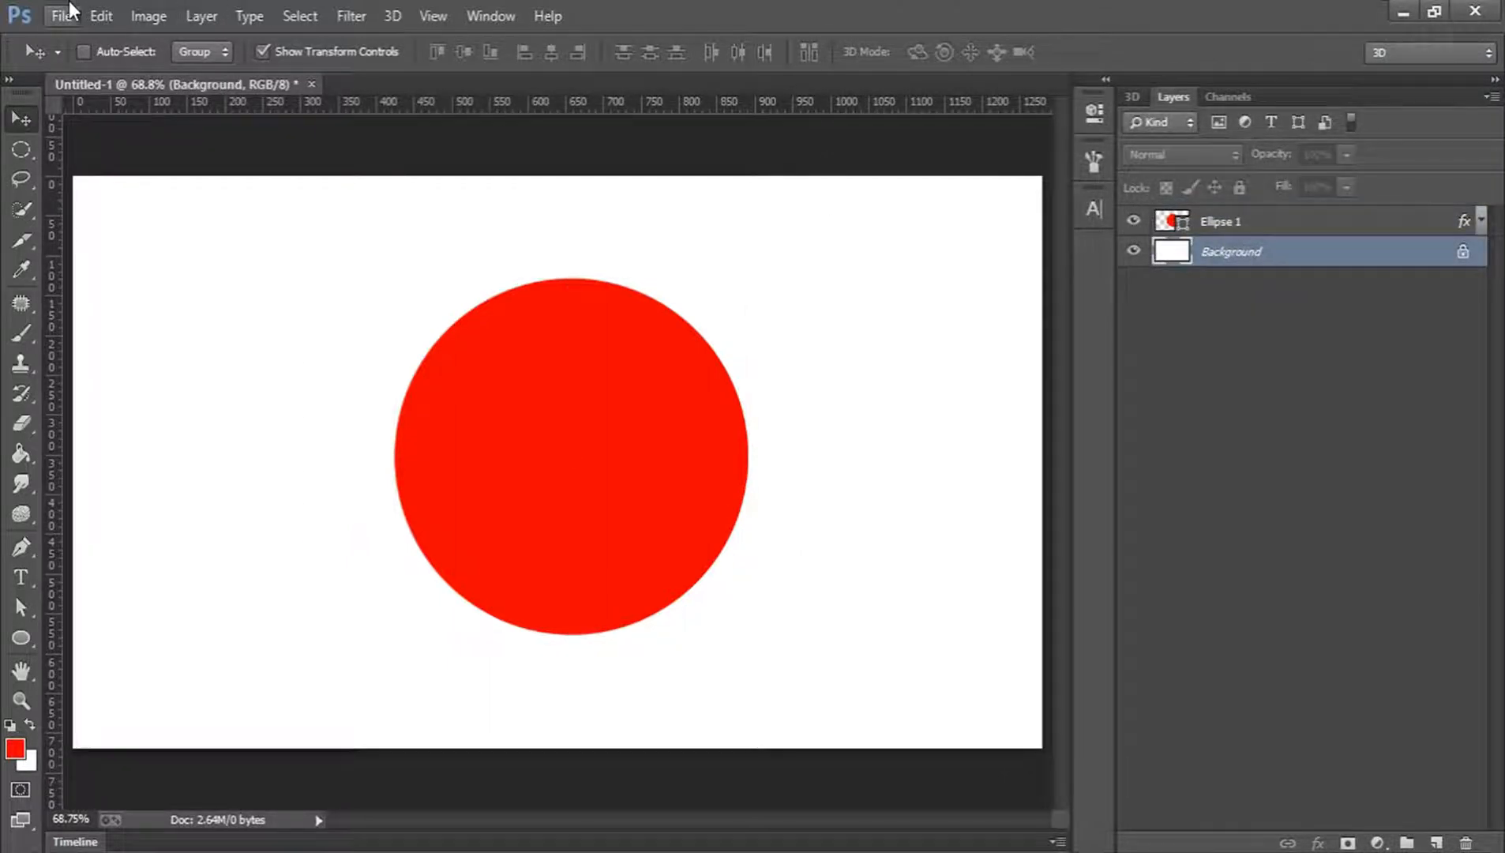
click(64, 14)
click(1383, 409)
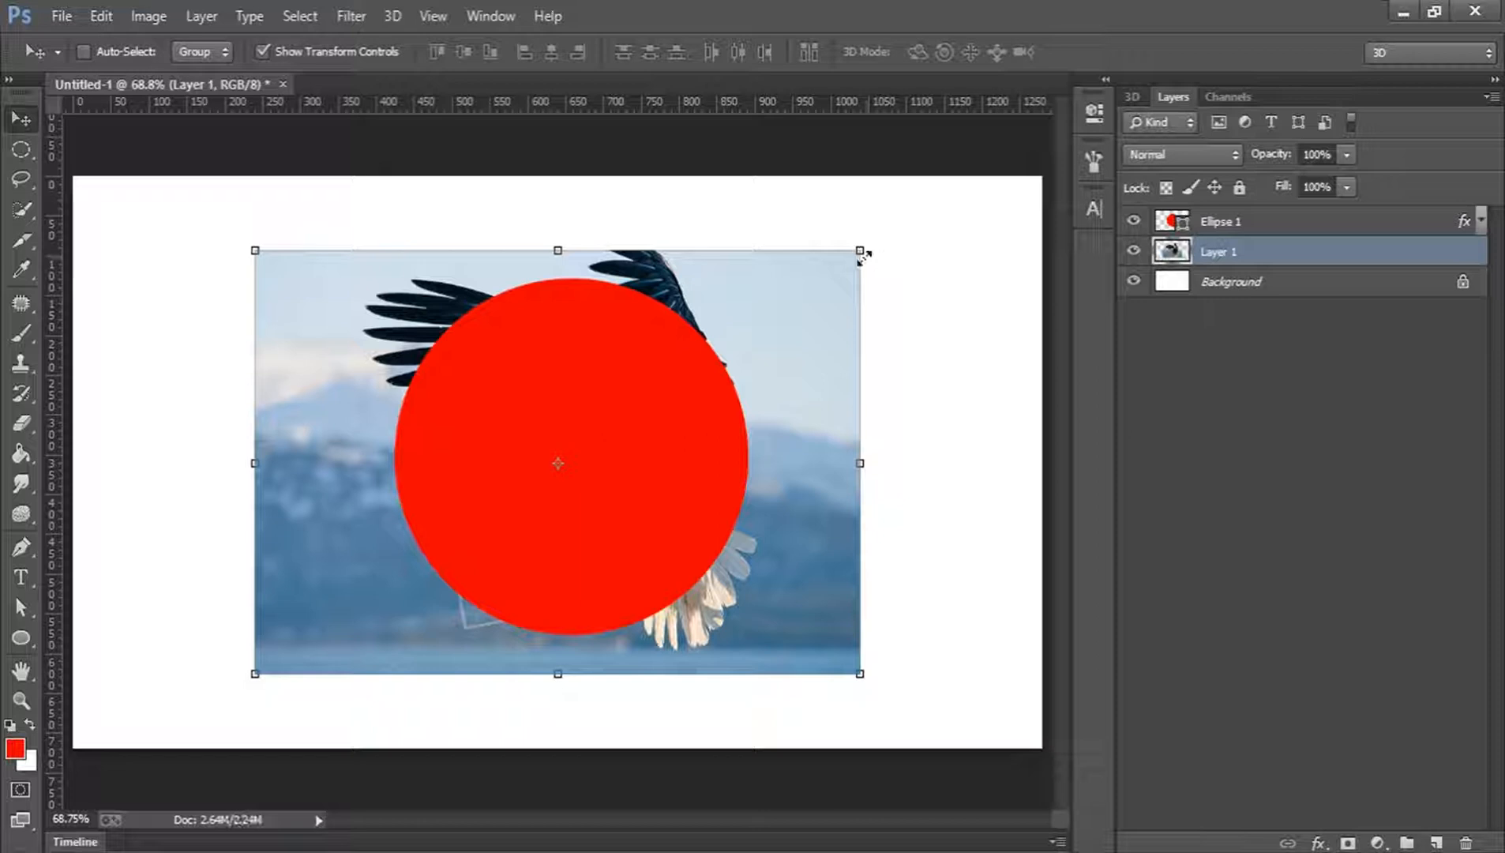
drag(861, 249, 1055, 139)
click(1108, 51)
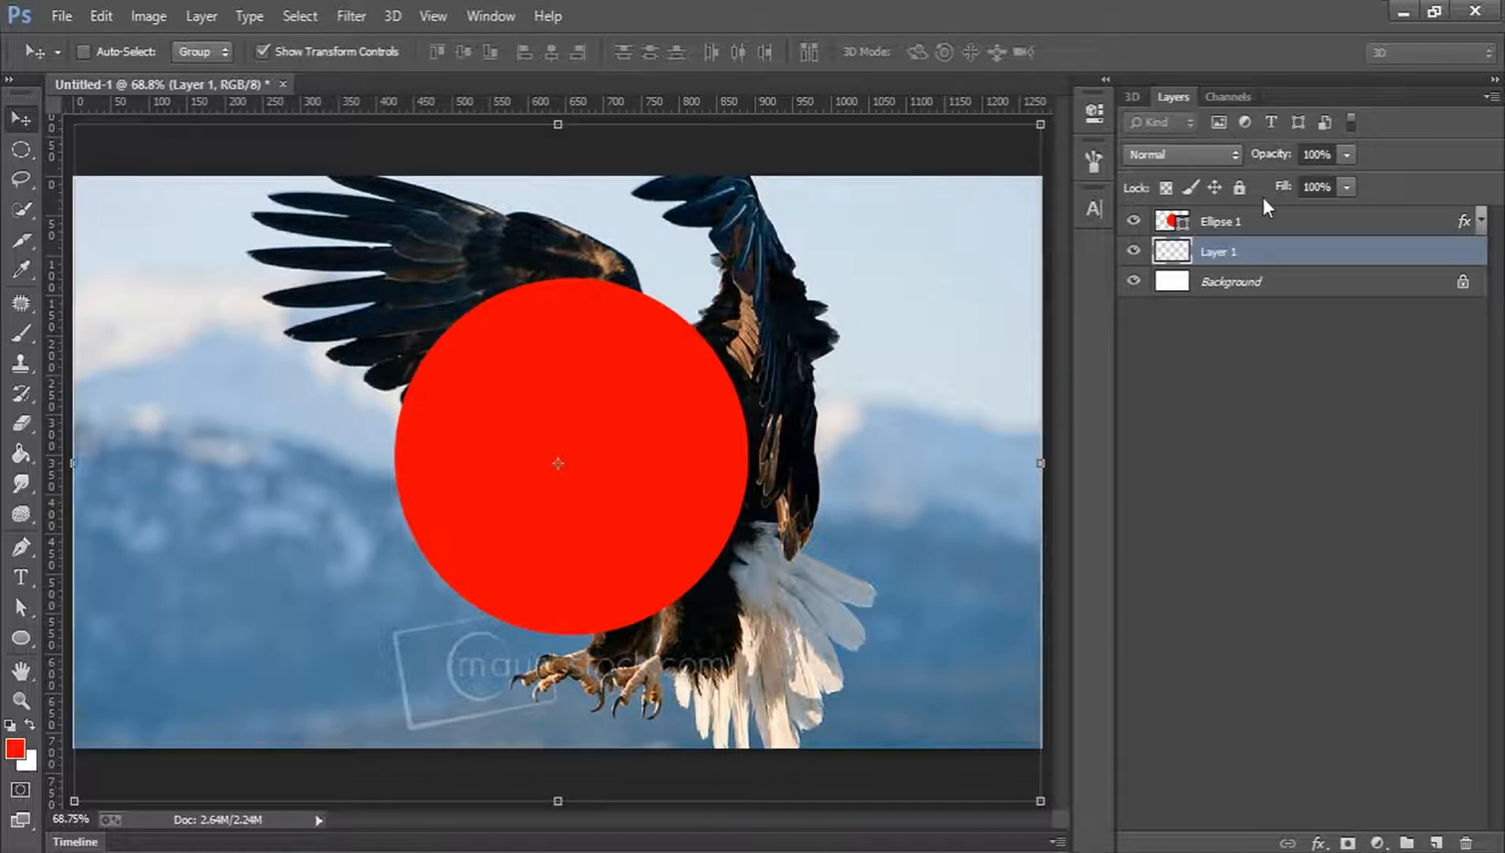
Reopen the stroke settings of the Ellipse 1 layer and set the stroke color to d50505.
click(1266, 221)
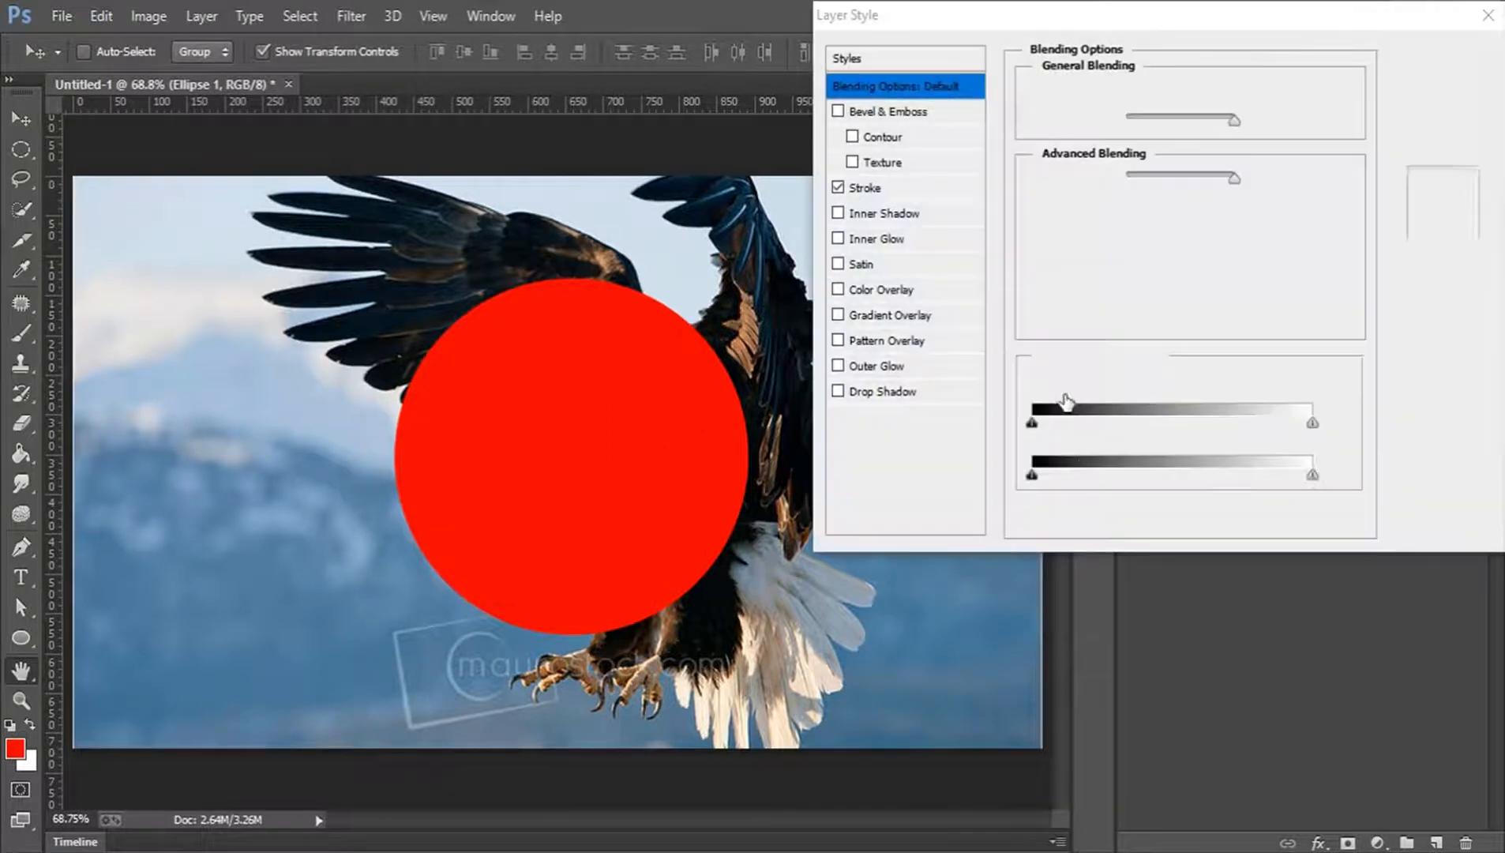
click(910, 187)
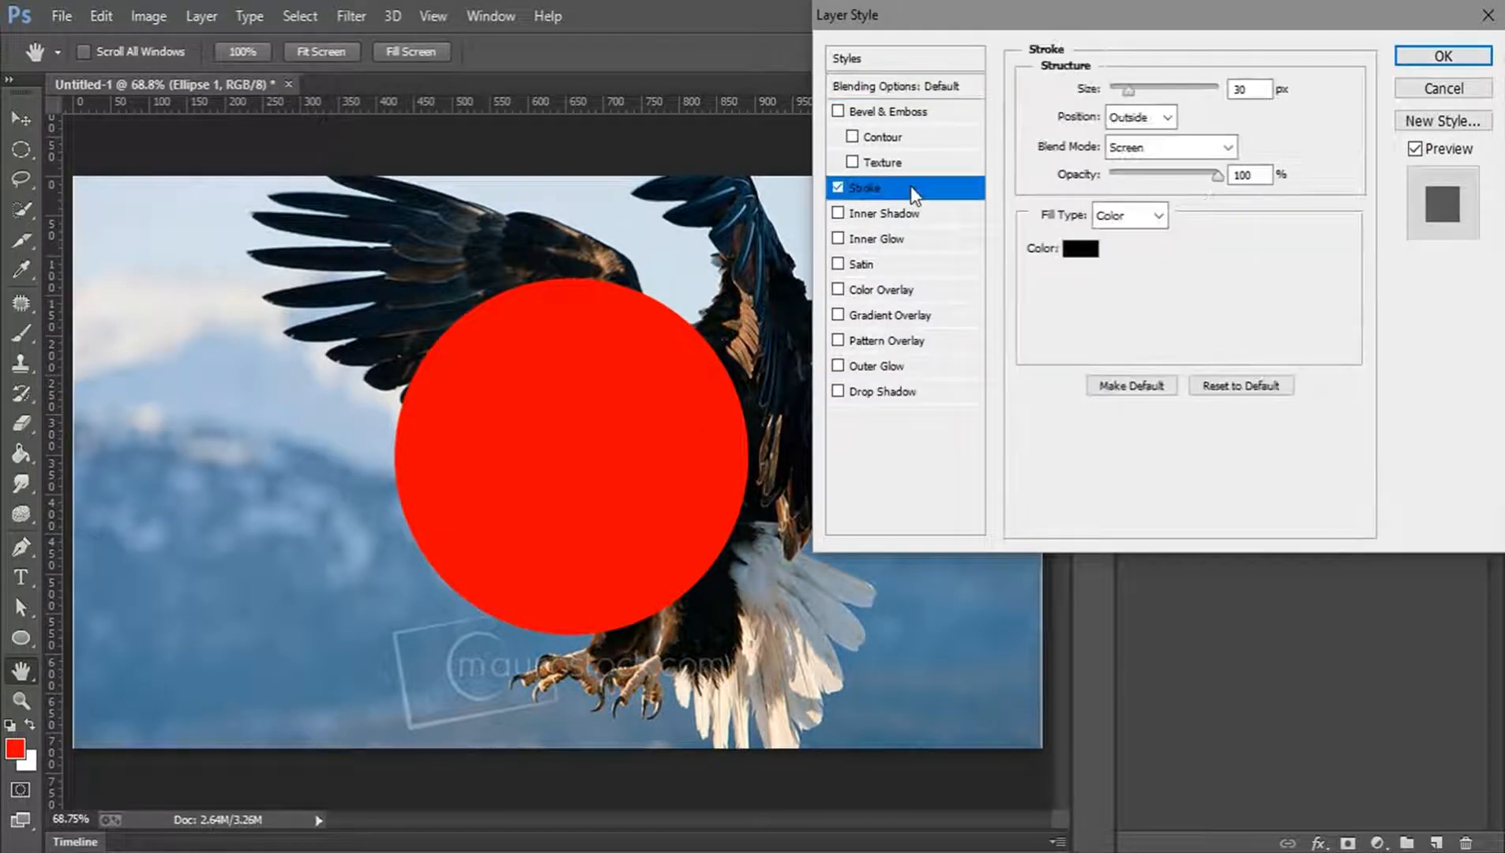
click(1143, 148)
click(1141, 150)
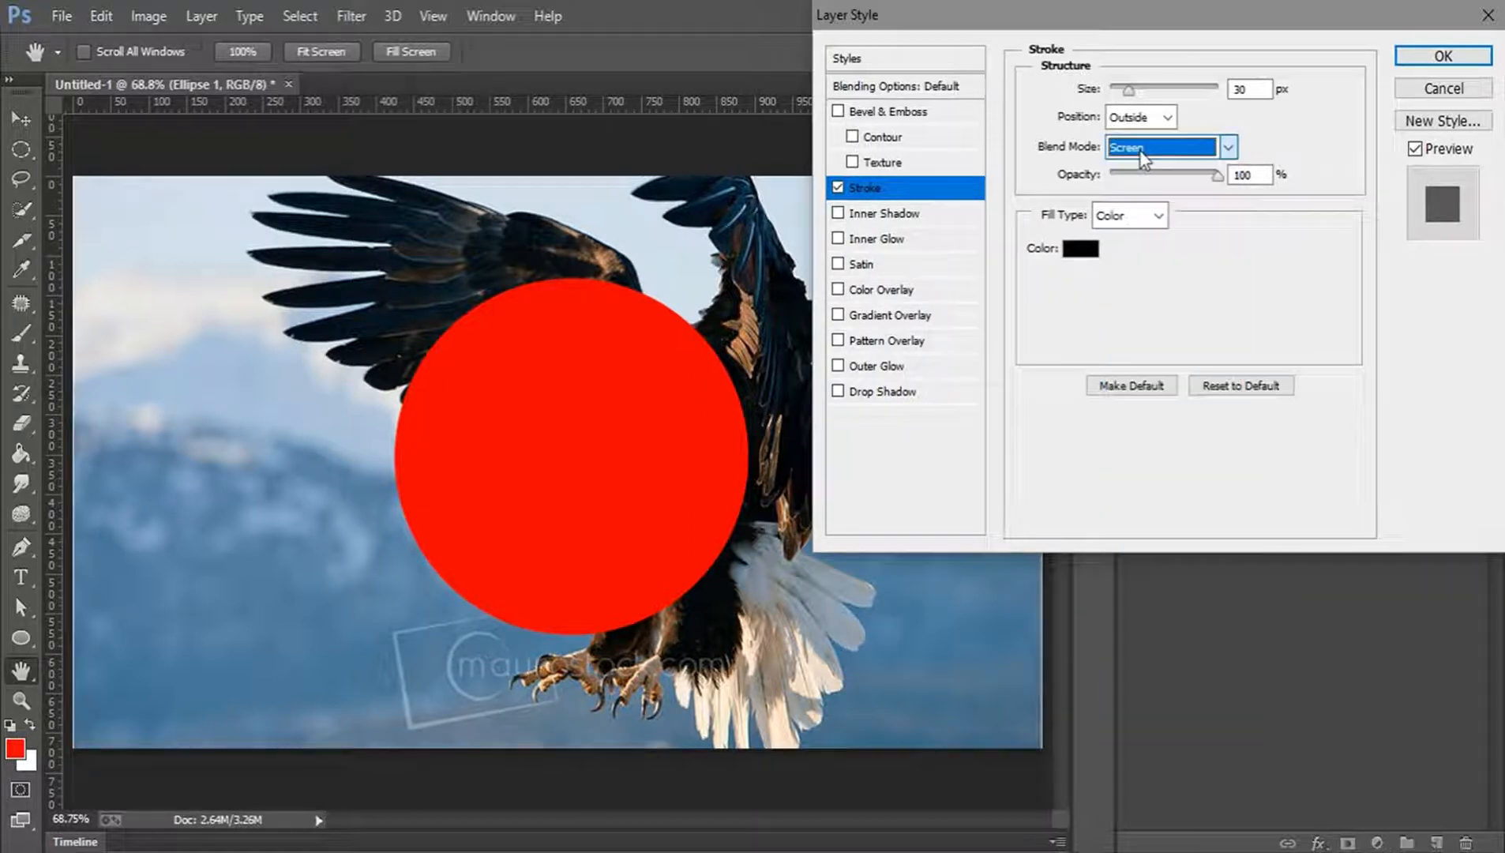
click(1176, 150)
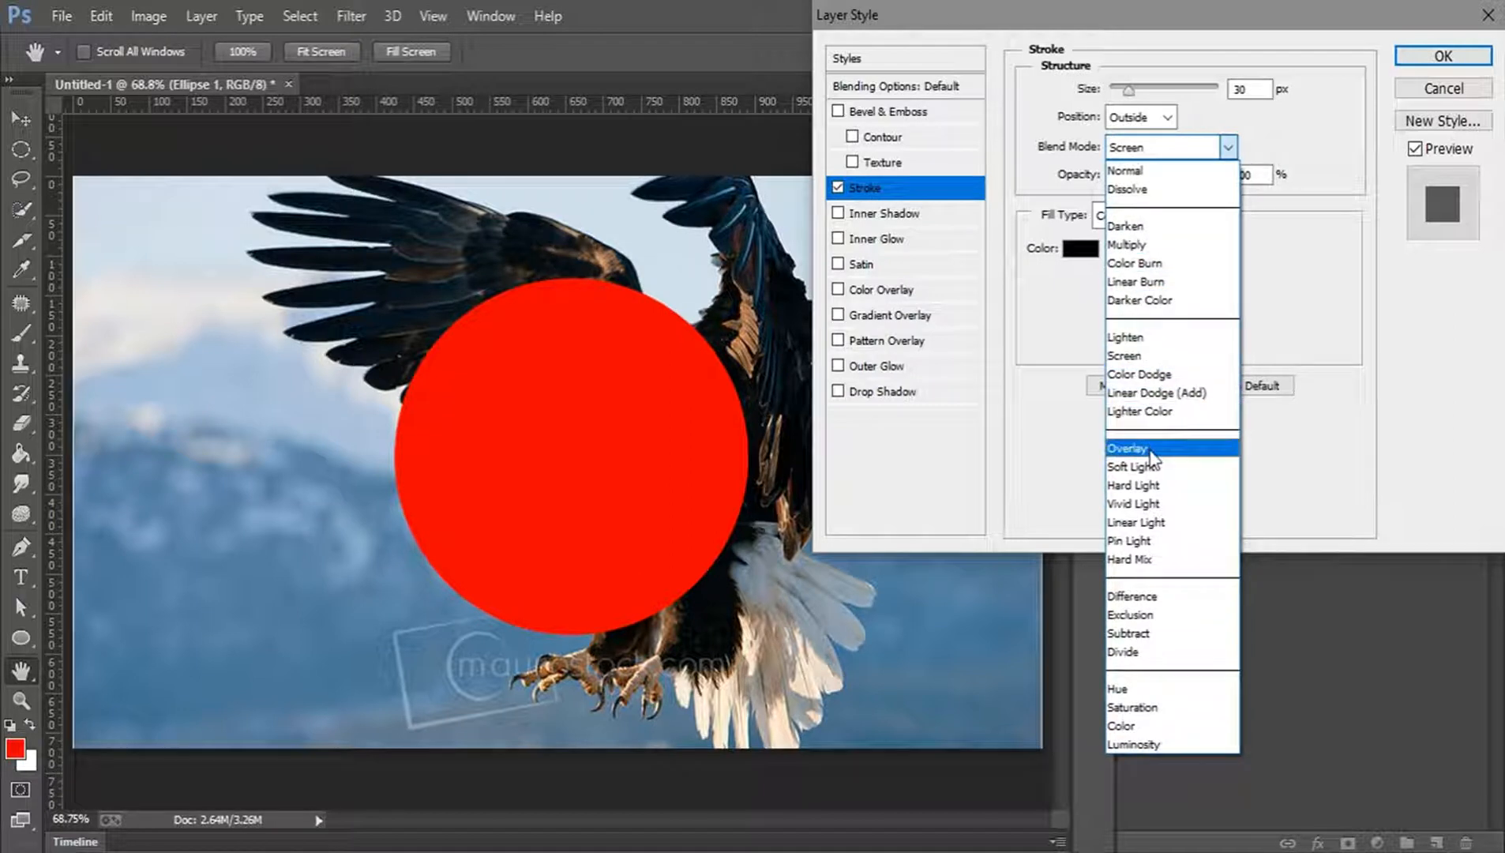
click(1319, 217)
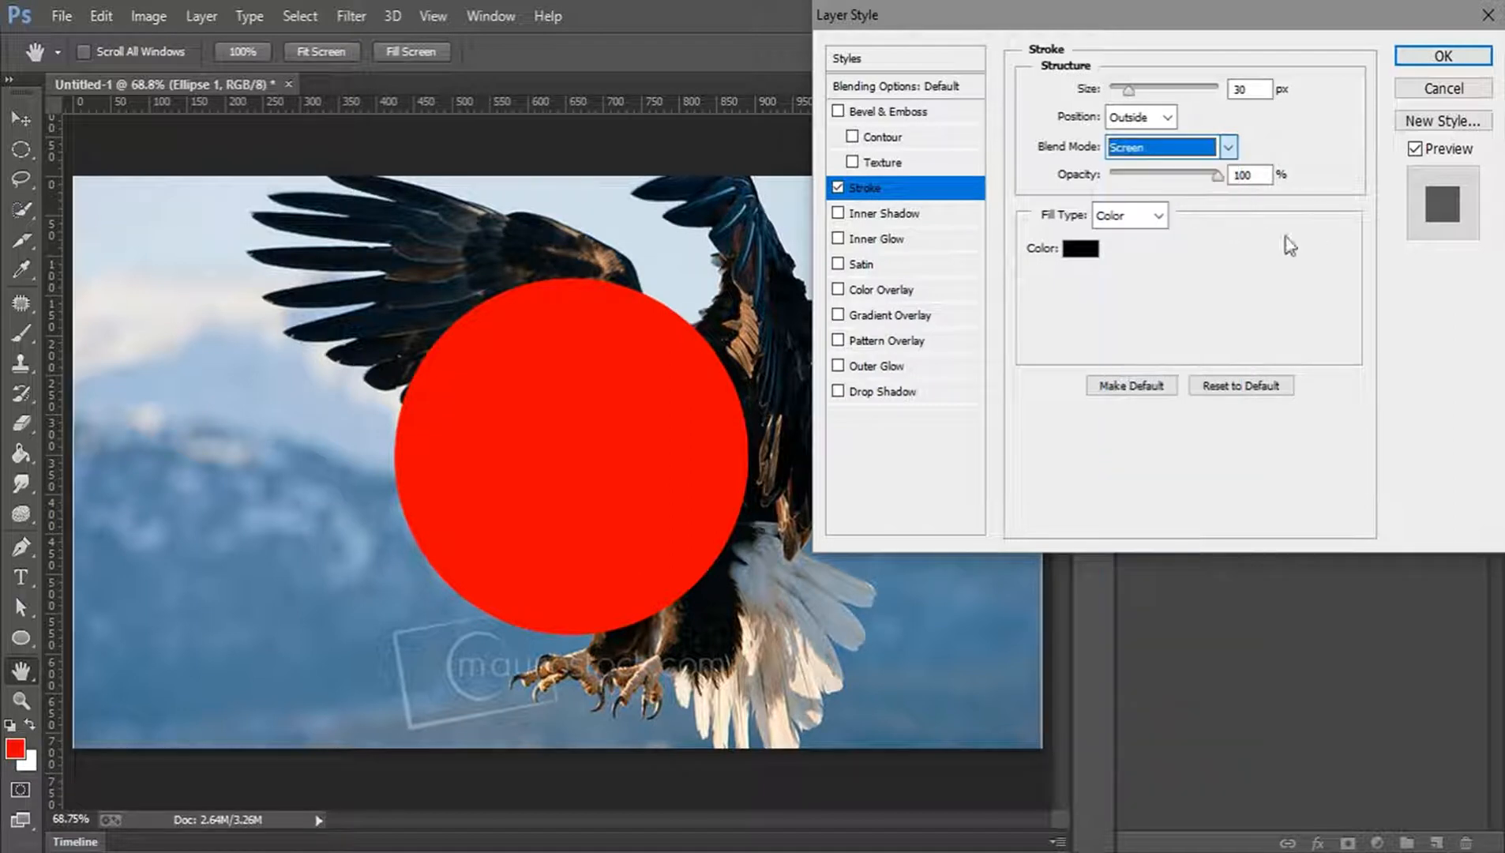
click(1079, 249)
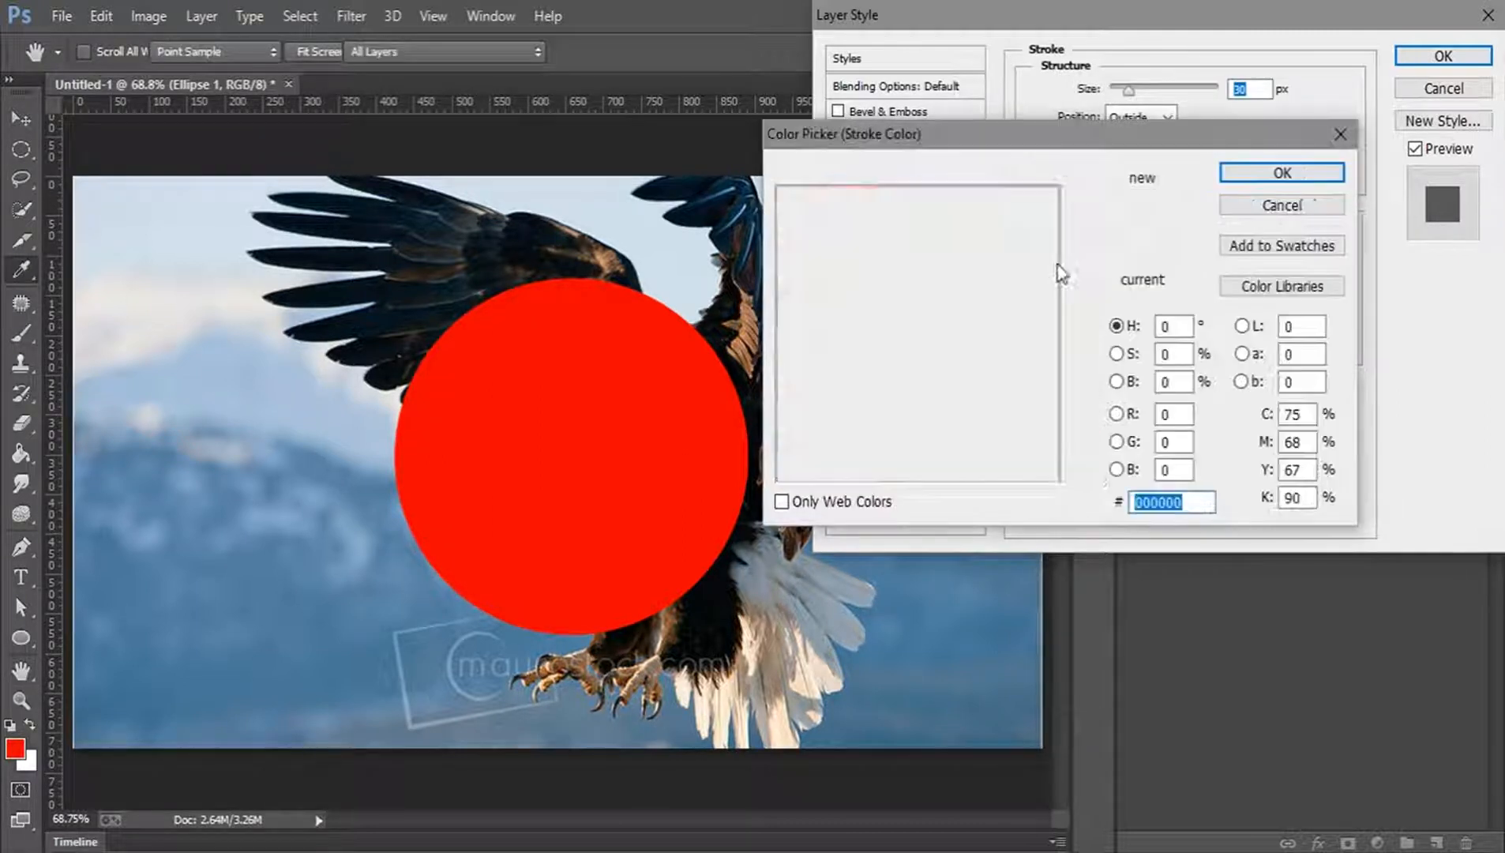
text(c81818)
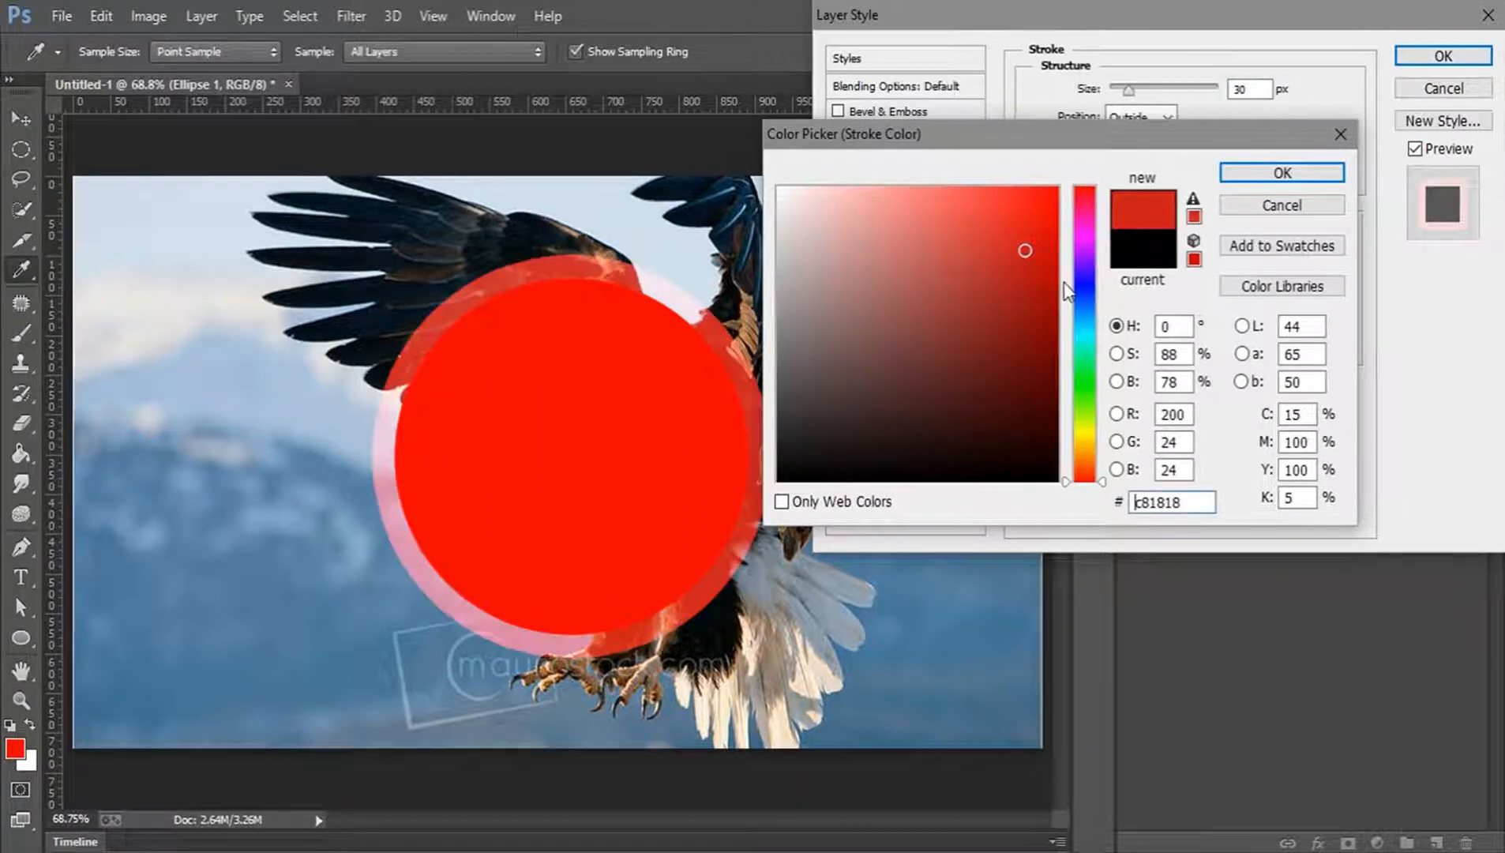
text(d50505)
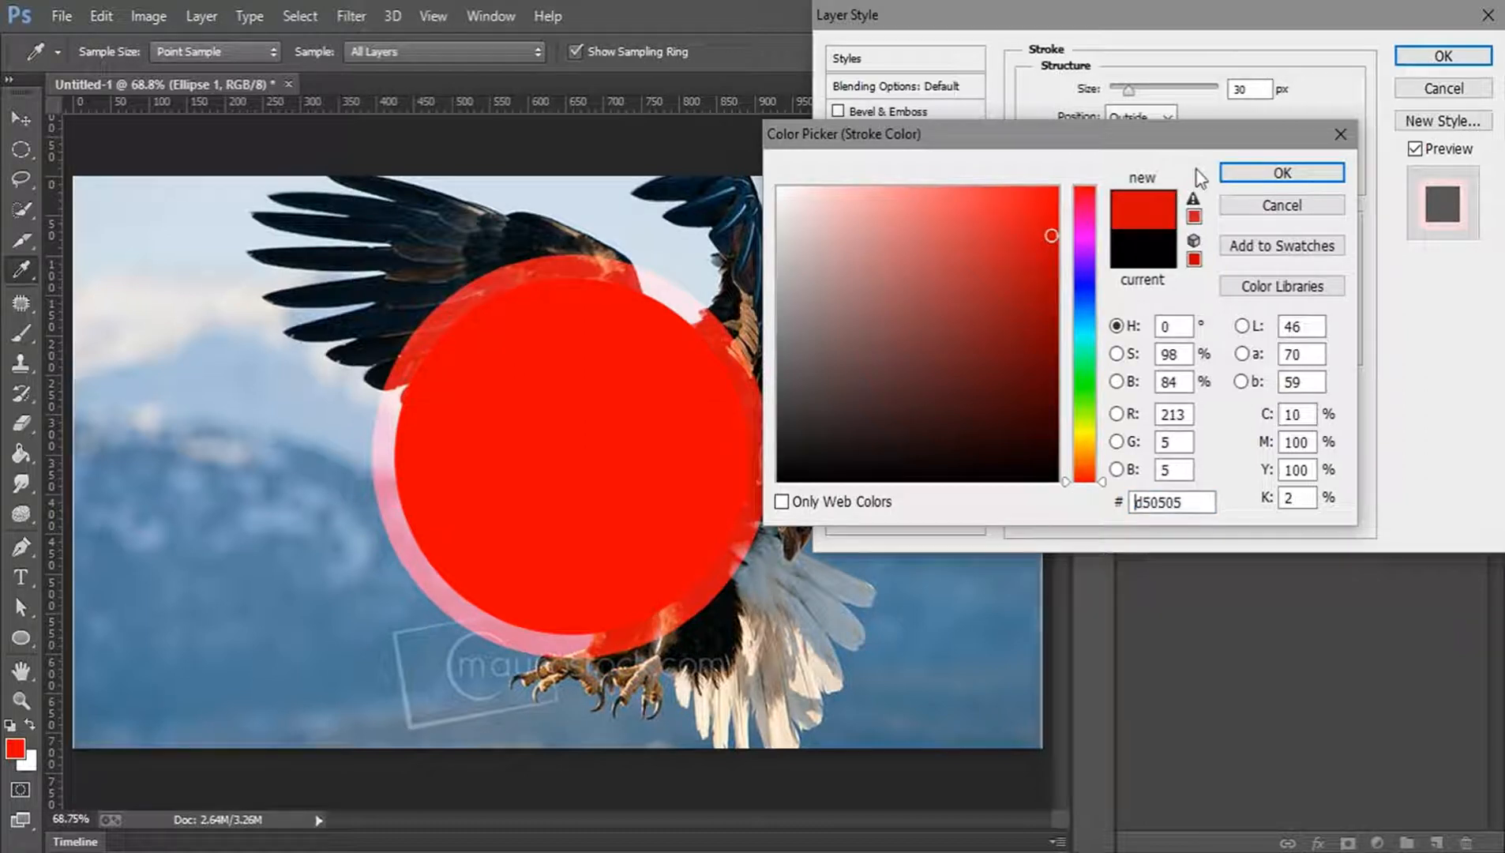
click(1277, 175)
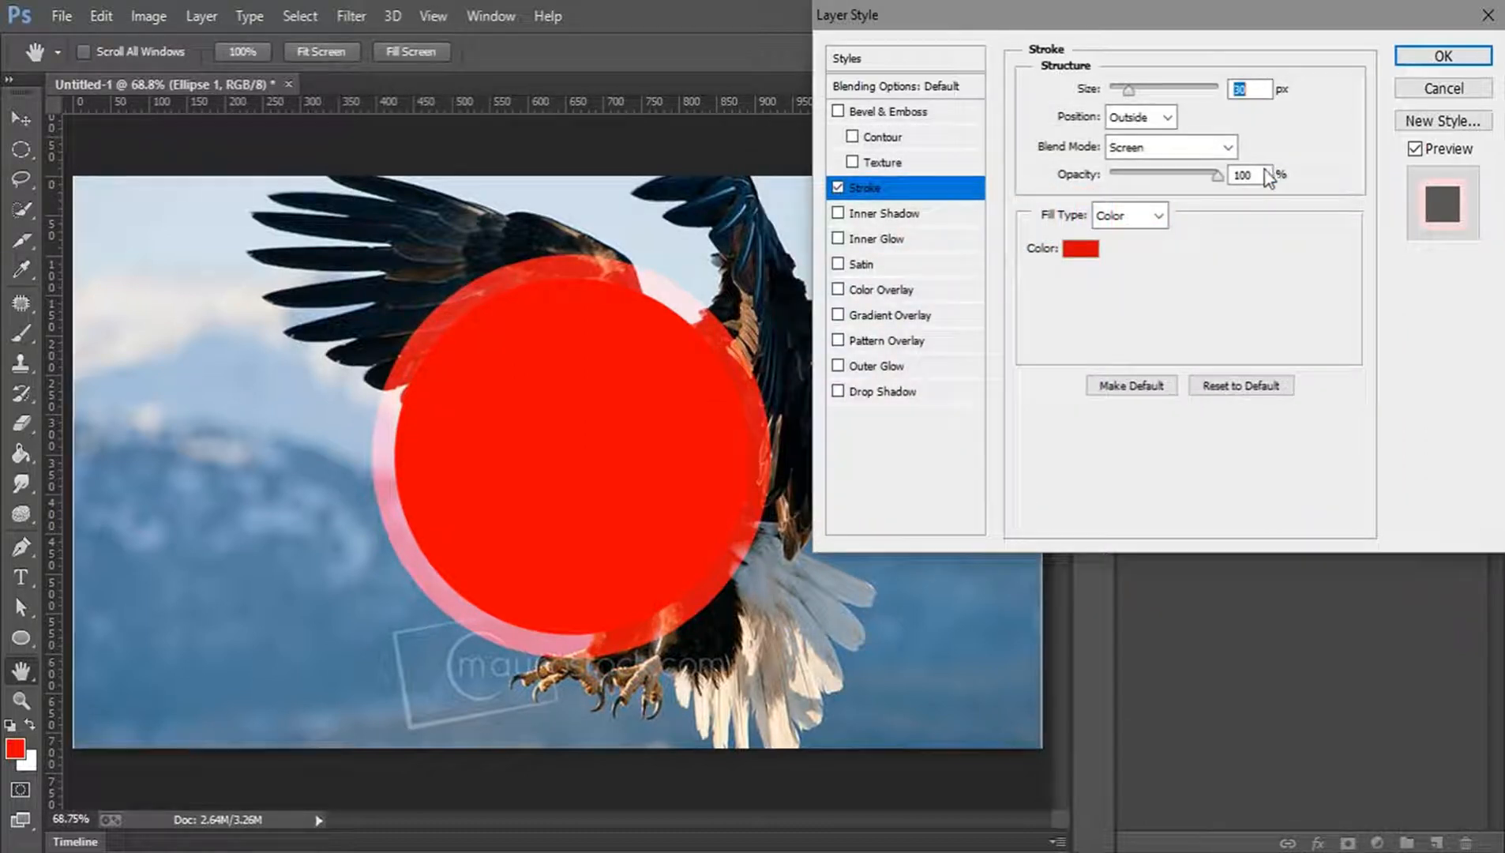
Try the Vivid Light and Linear Light blend modes on the circle's stroke.
click(1160, 146)
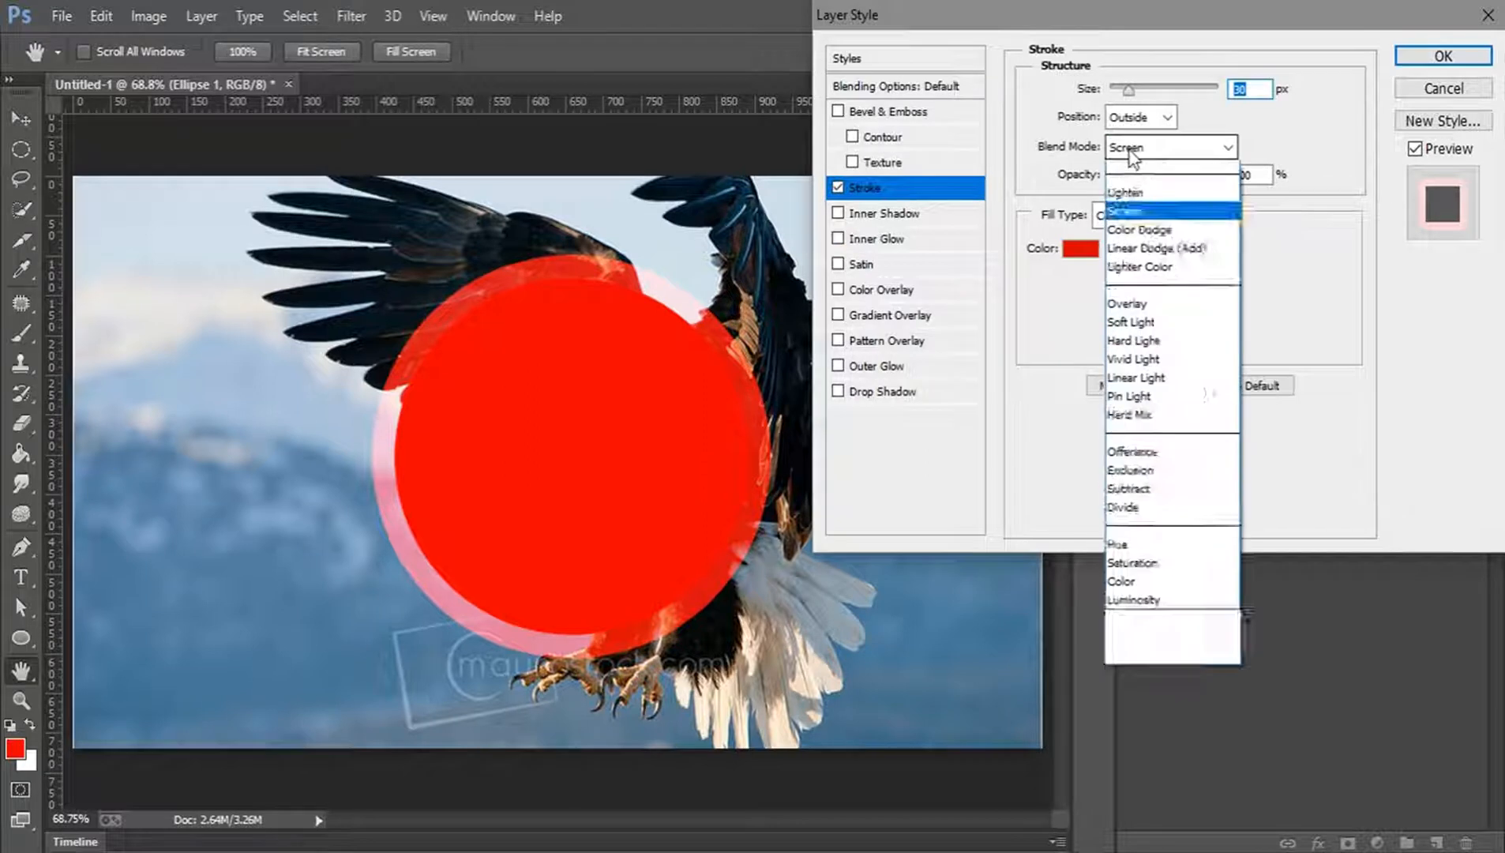
click(1151, 515)
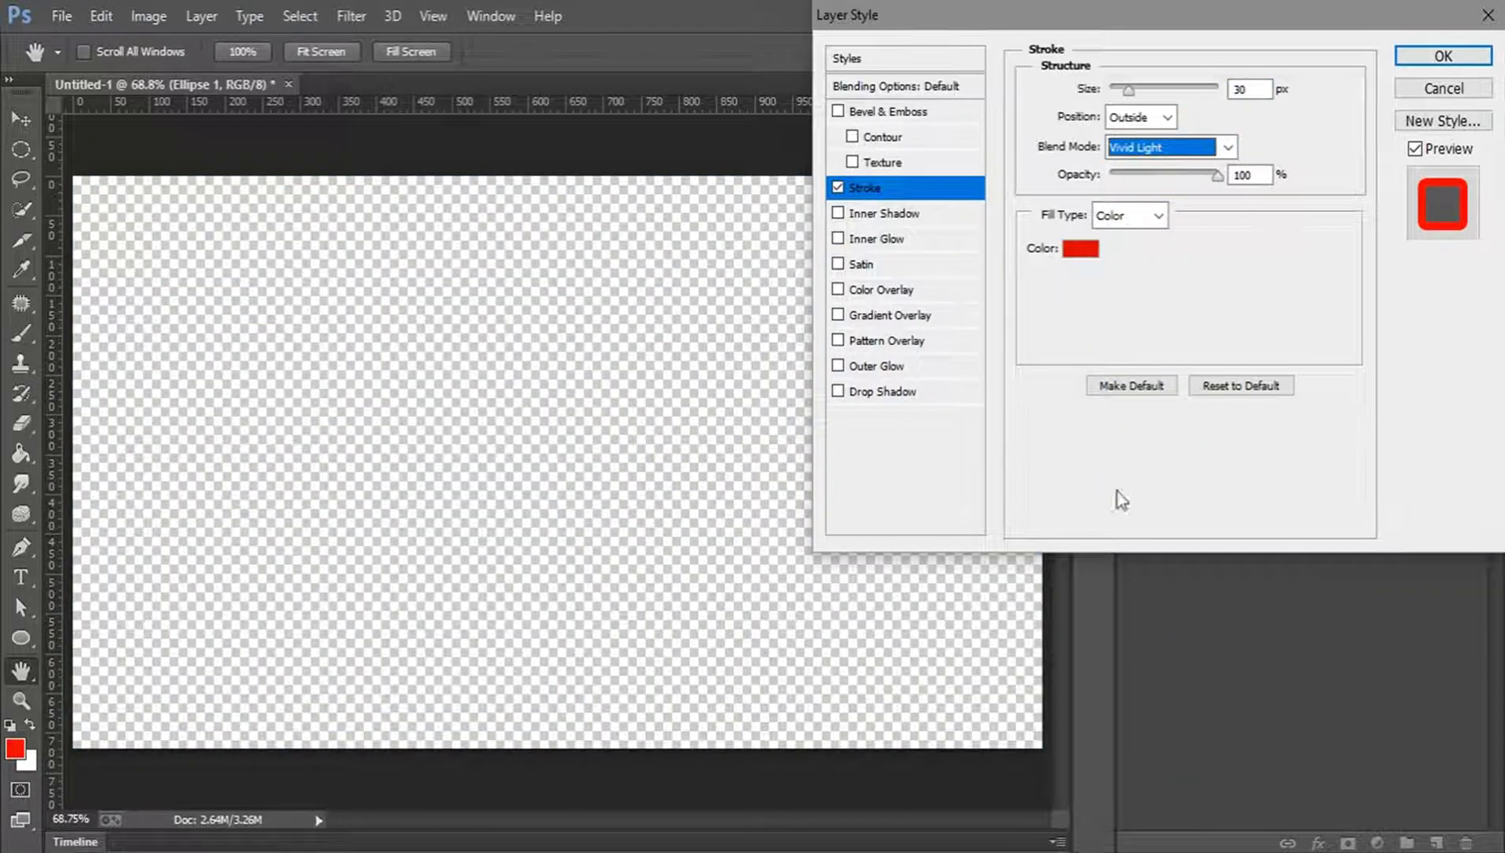
click(1132, 148)
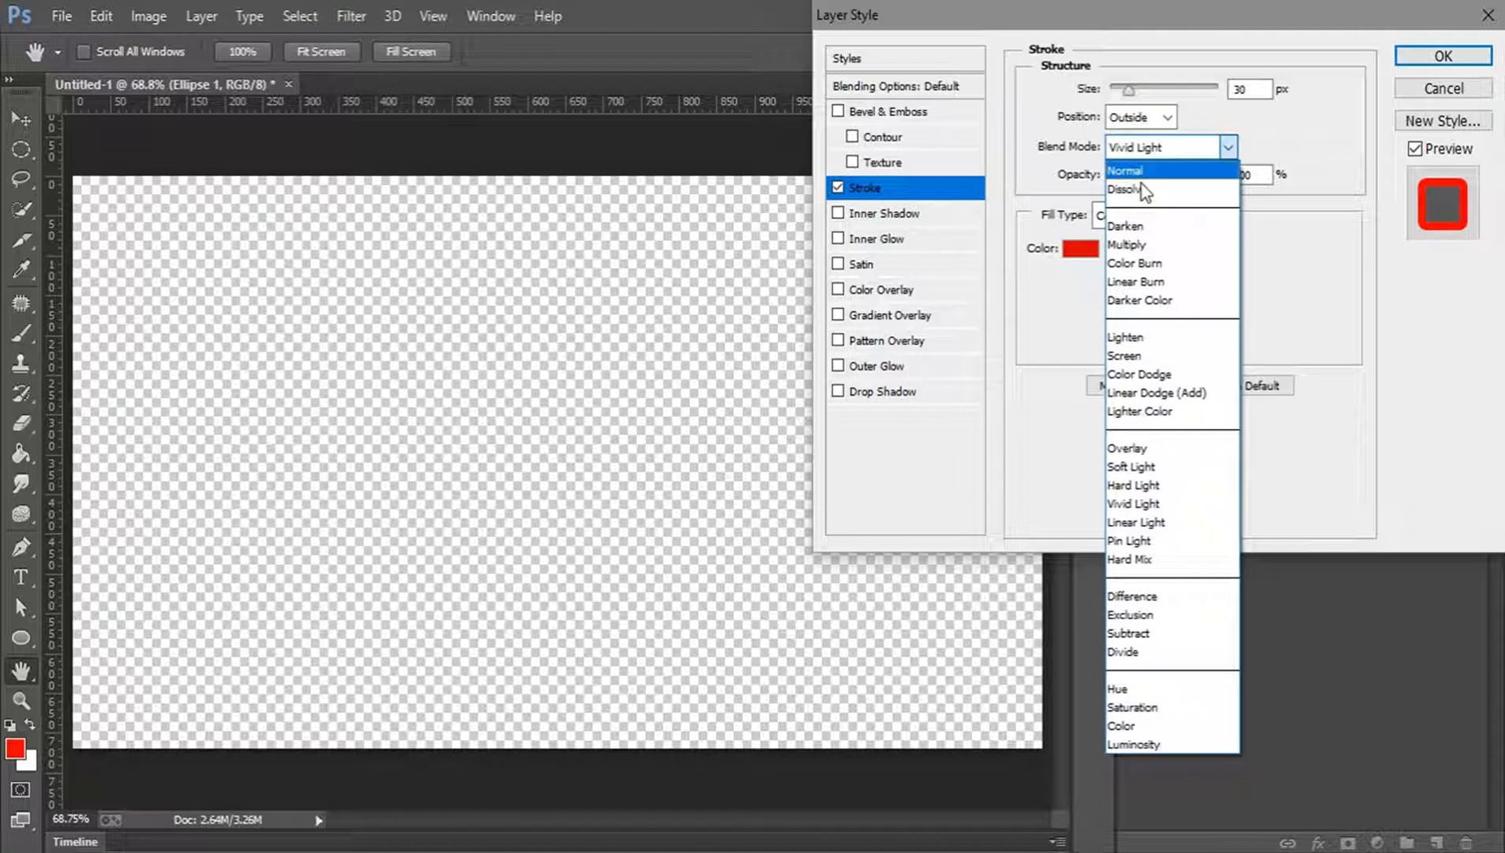
click(1145, 524)
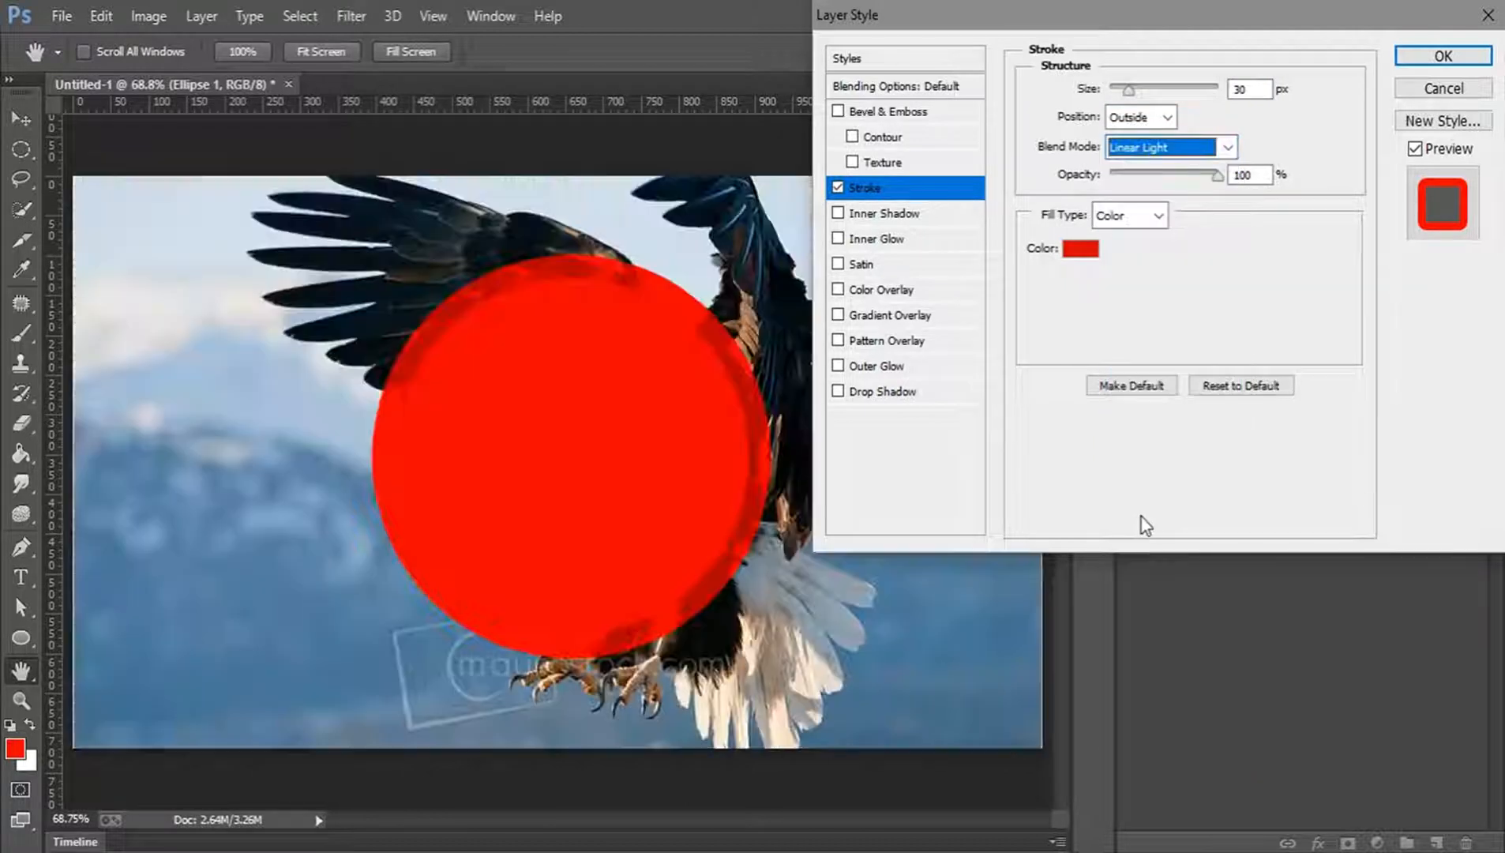
click(1111, 149)
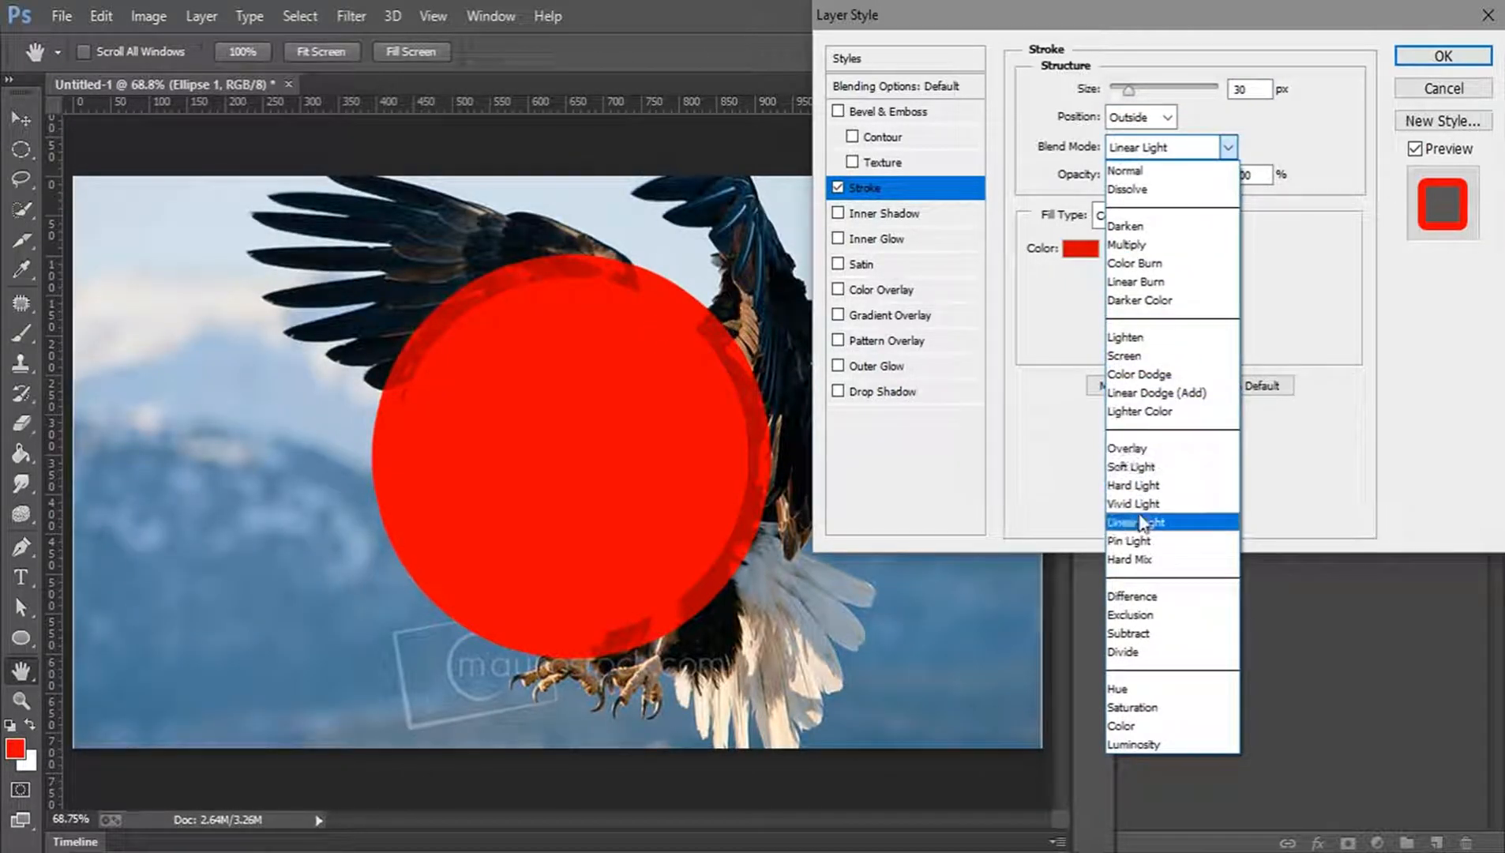
click(1137, 504)
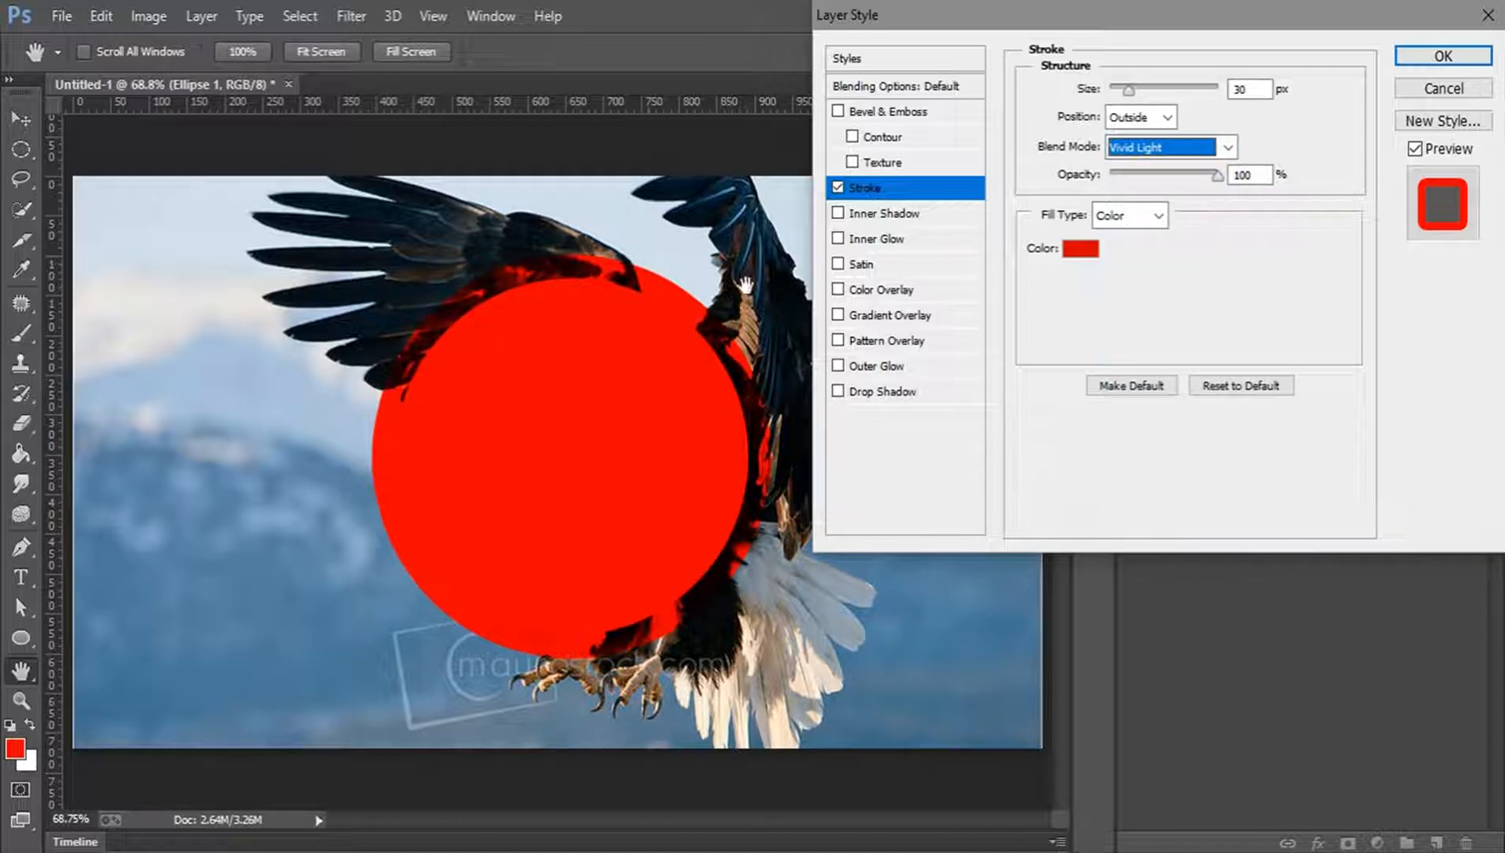
Set the stroke's blend mode to Multiply and, after trying Inside, its position to Center.
click(1154, 152)
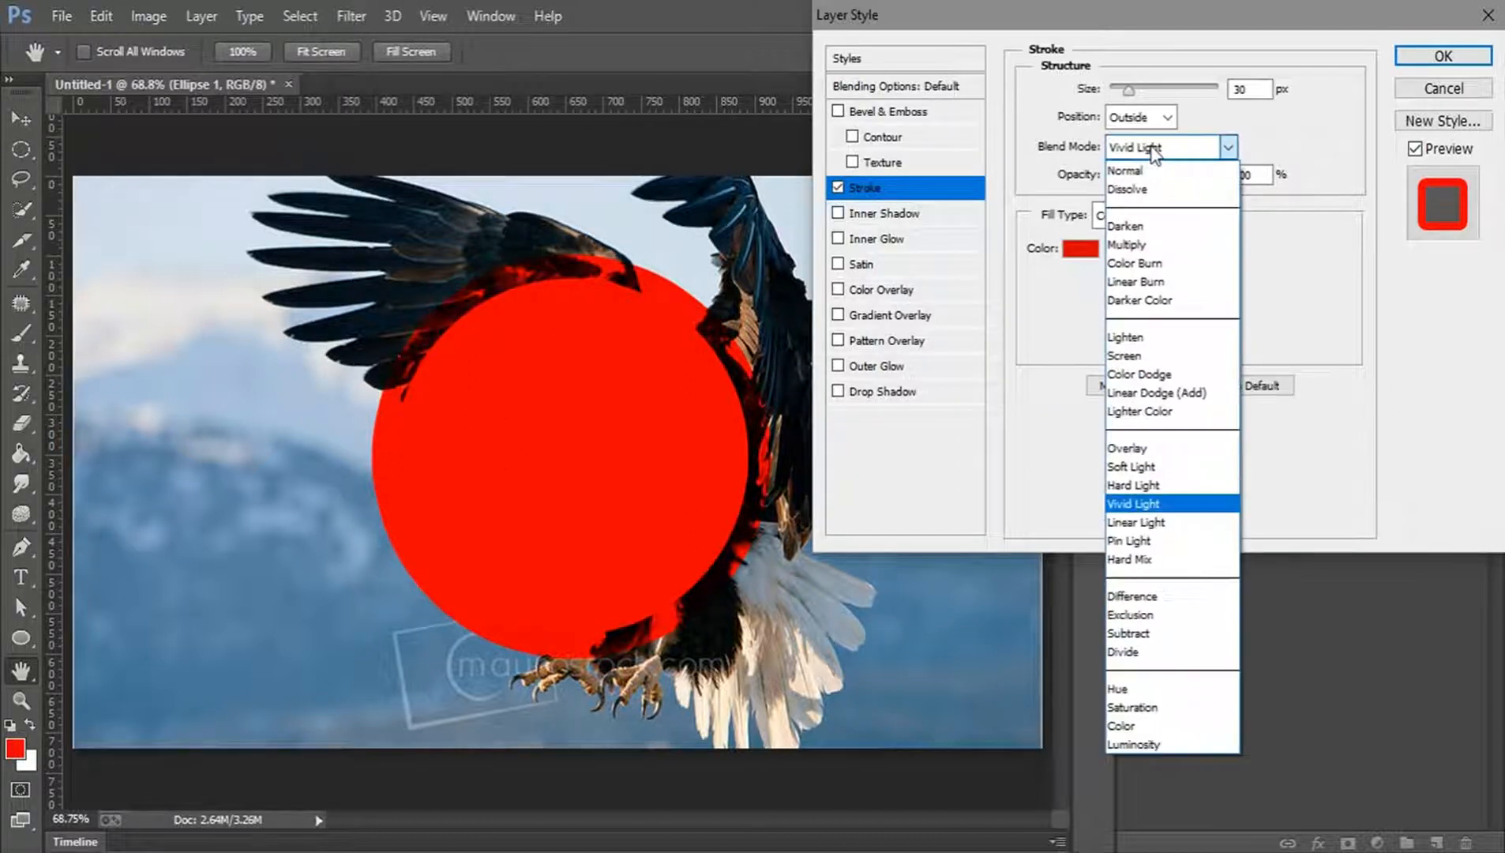
click(1135, 247)
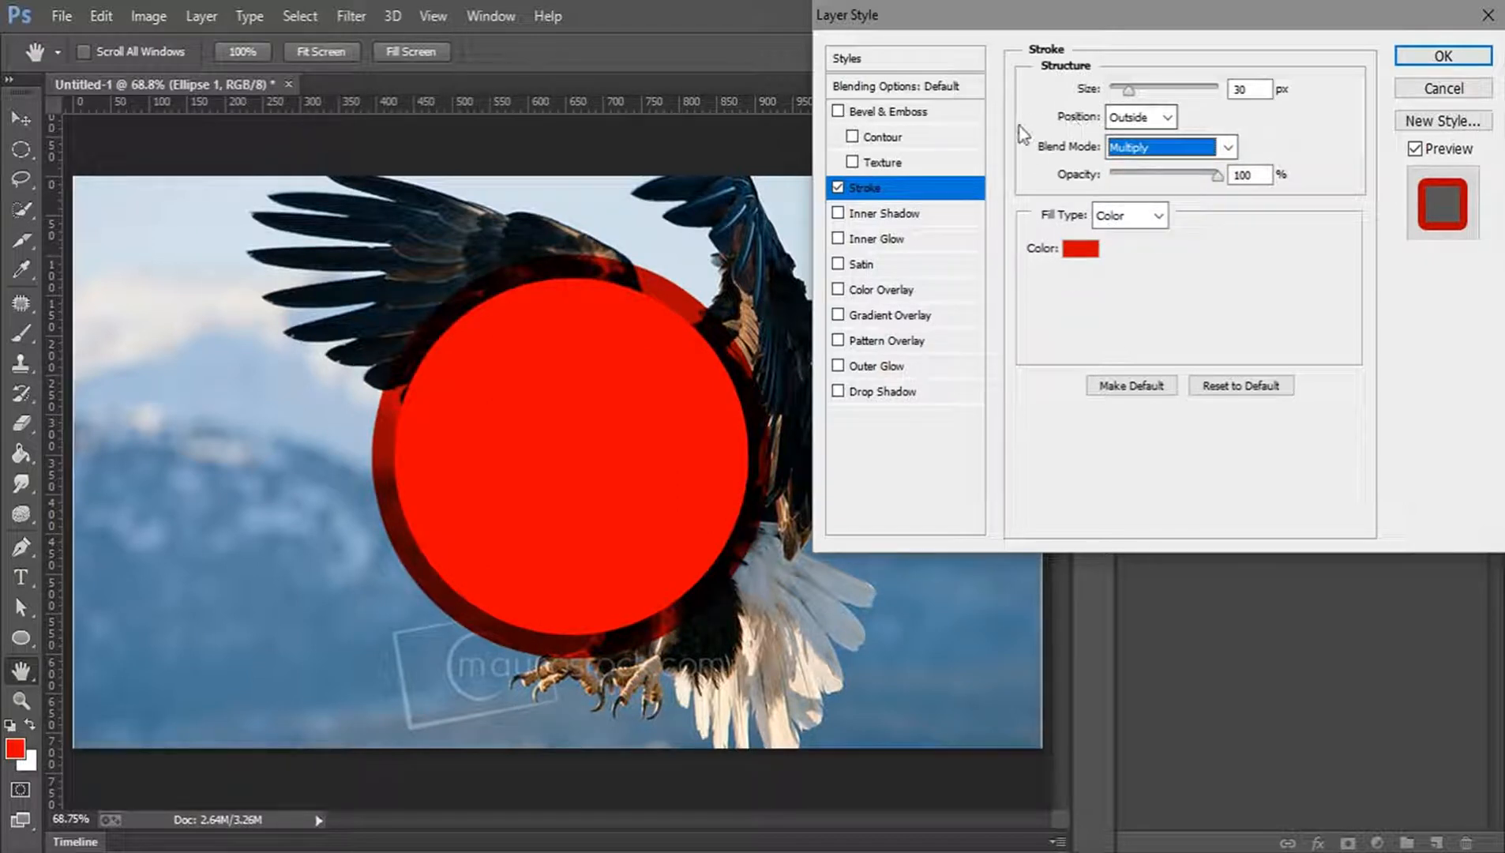
click(1131, 119)
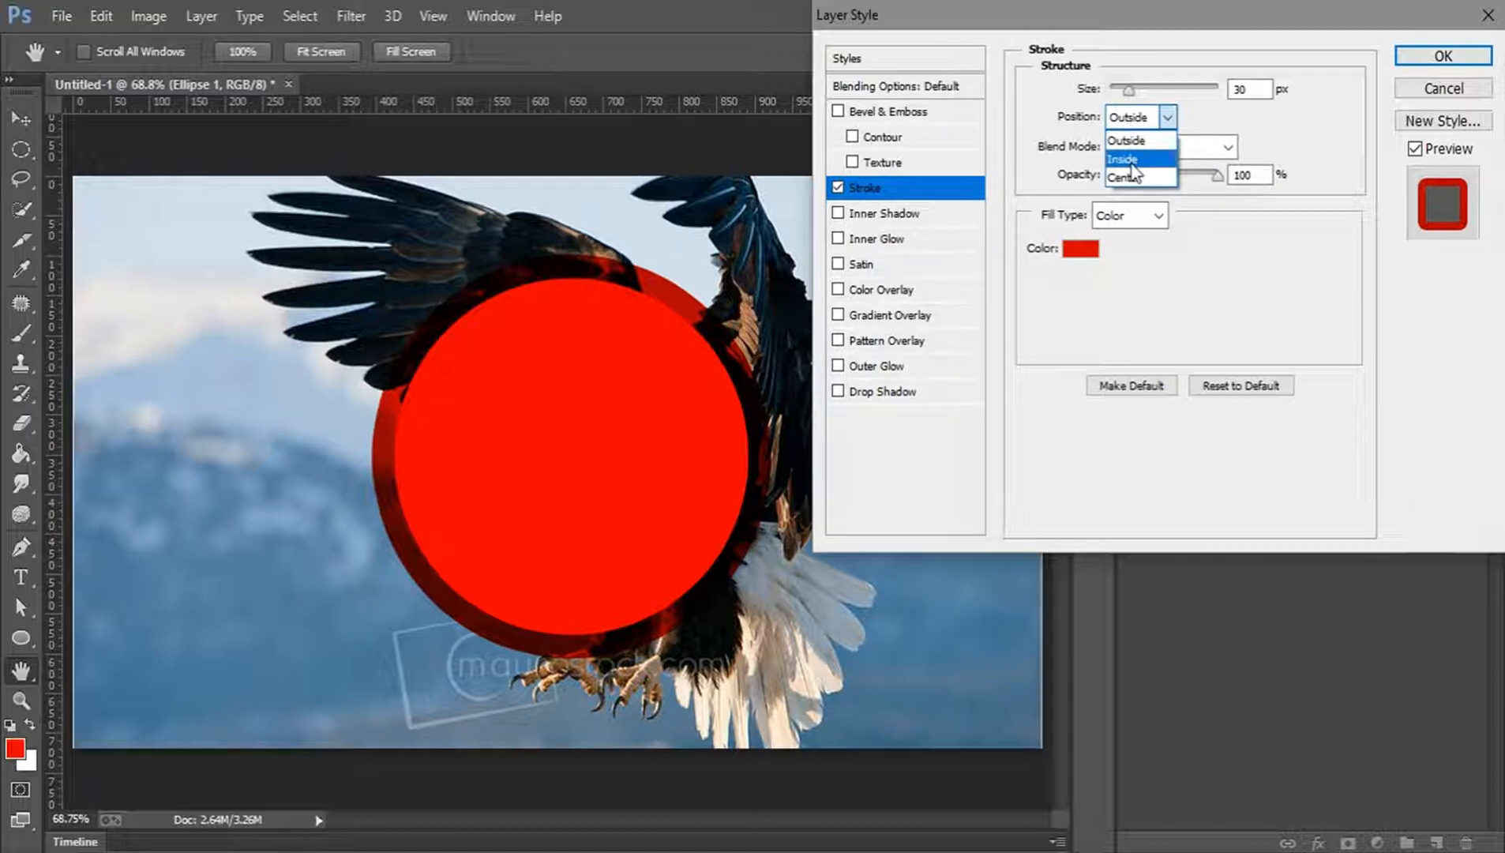
click(1129, 160)
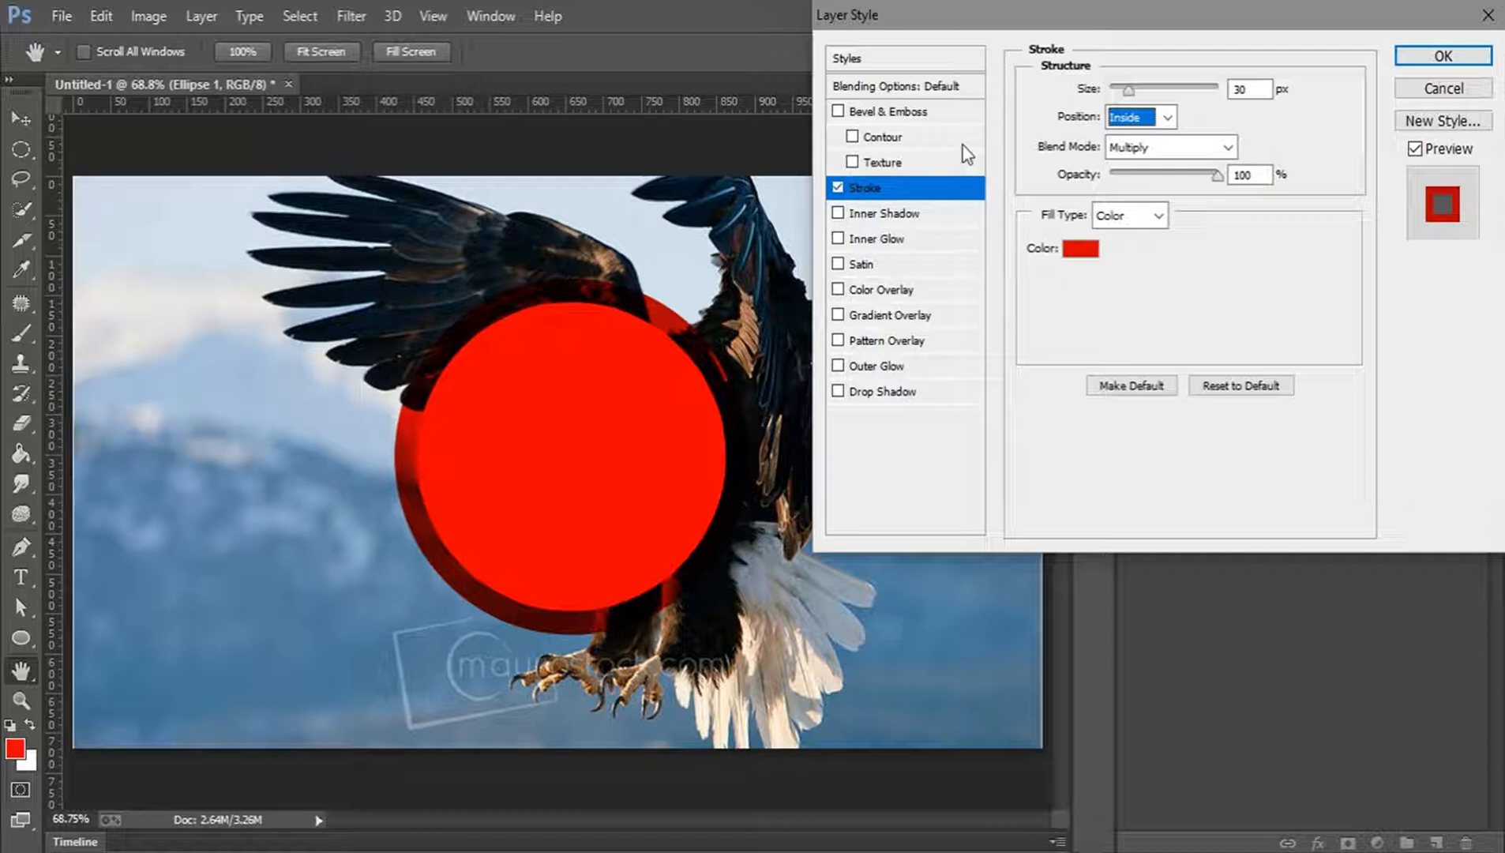
click(1154, 115)
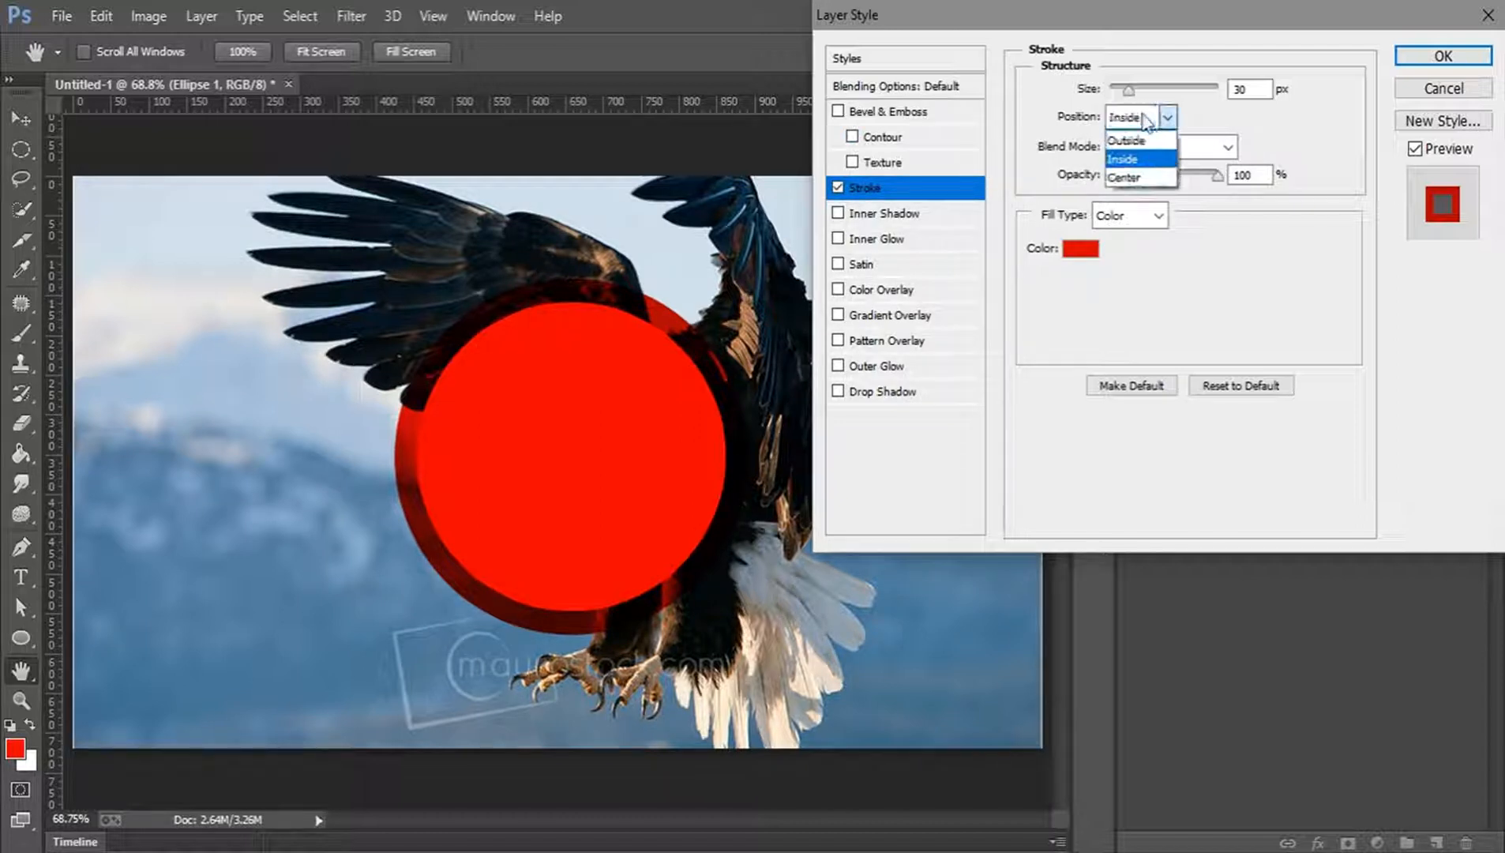
click(1126, 179)
double_click(1237, 90)
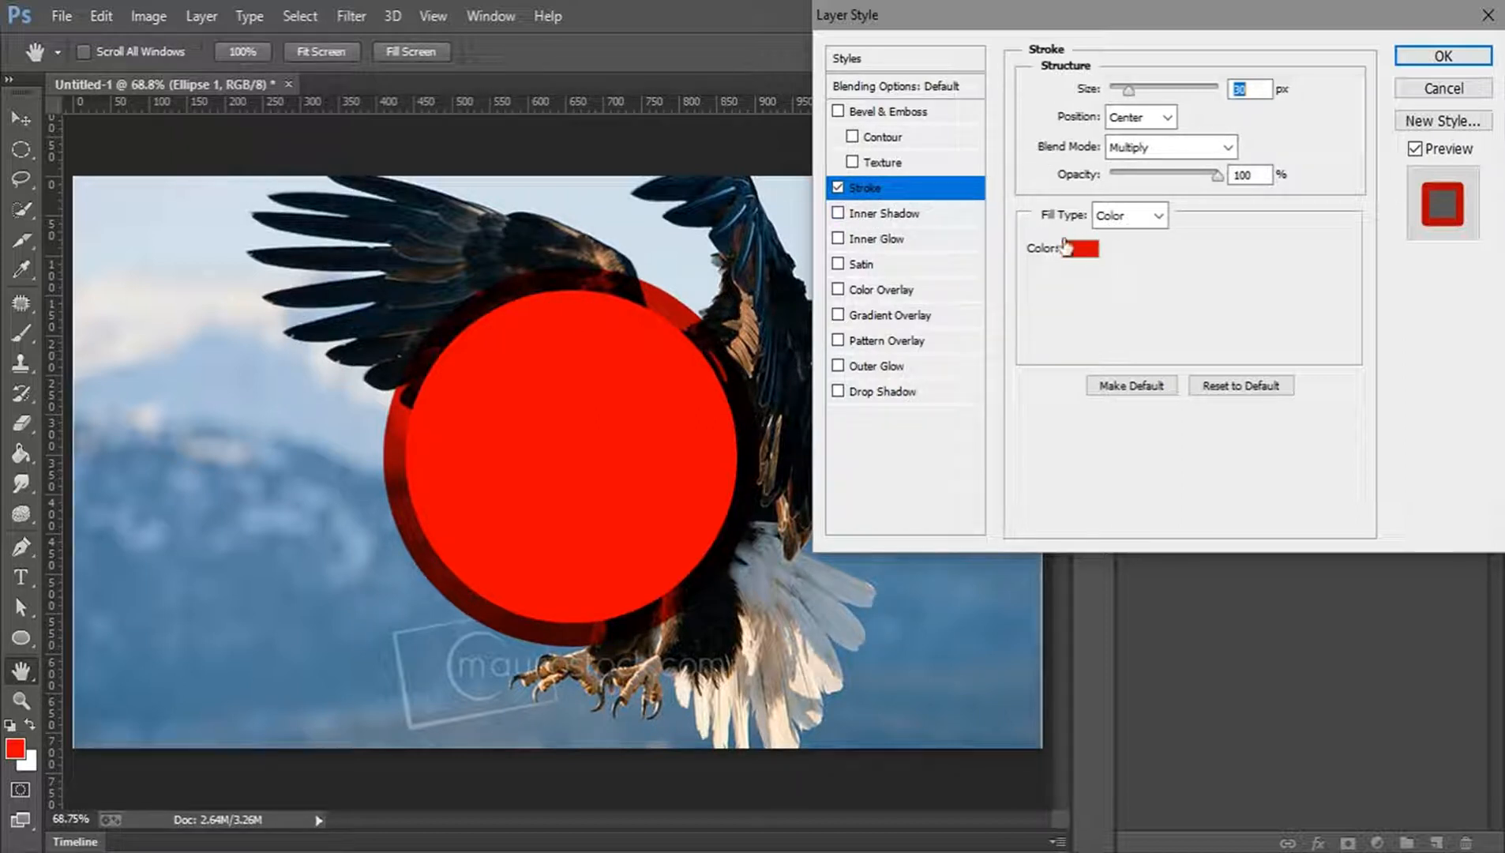
click(1125, 218)
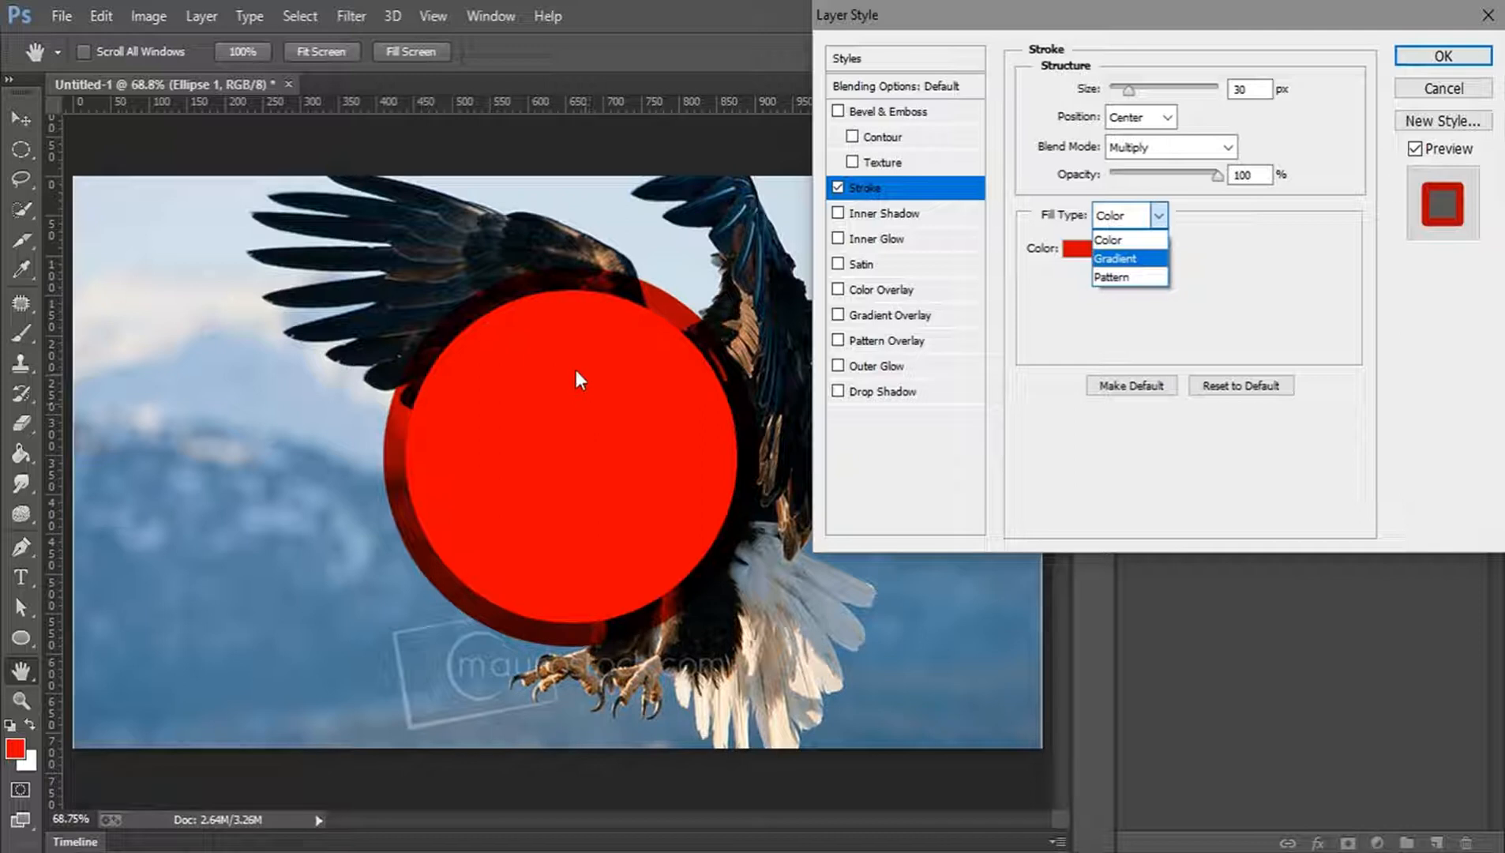
click(1135, 342)
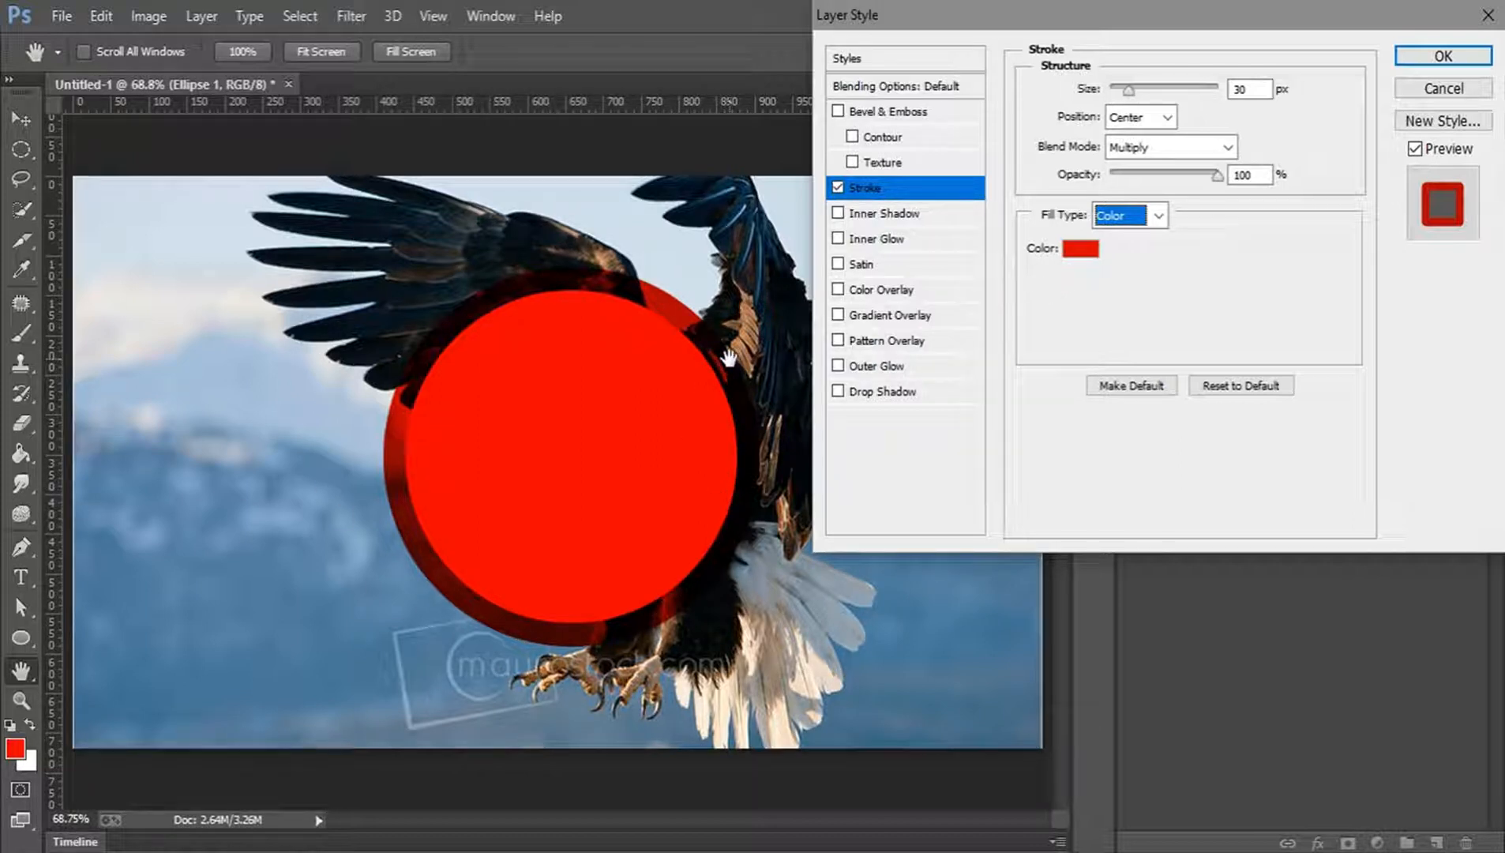
click(1080, 250)
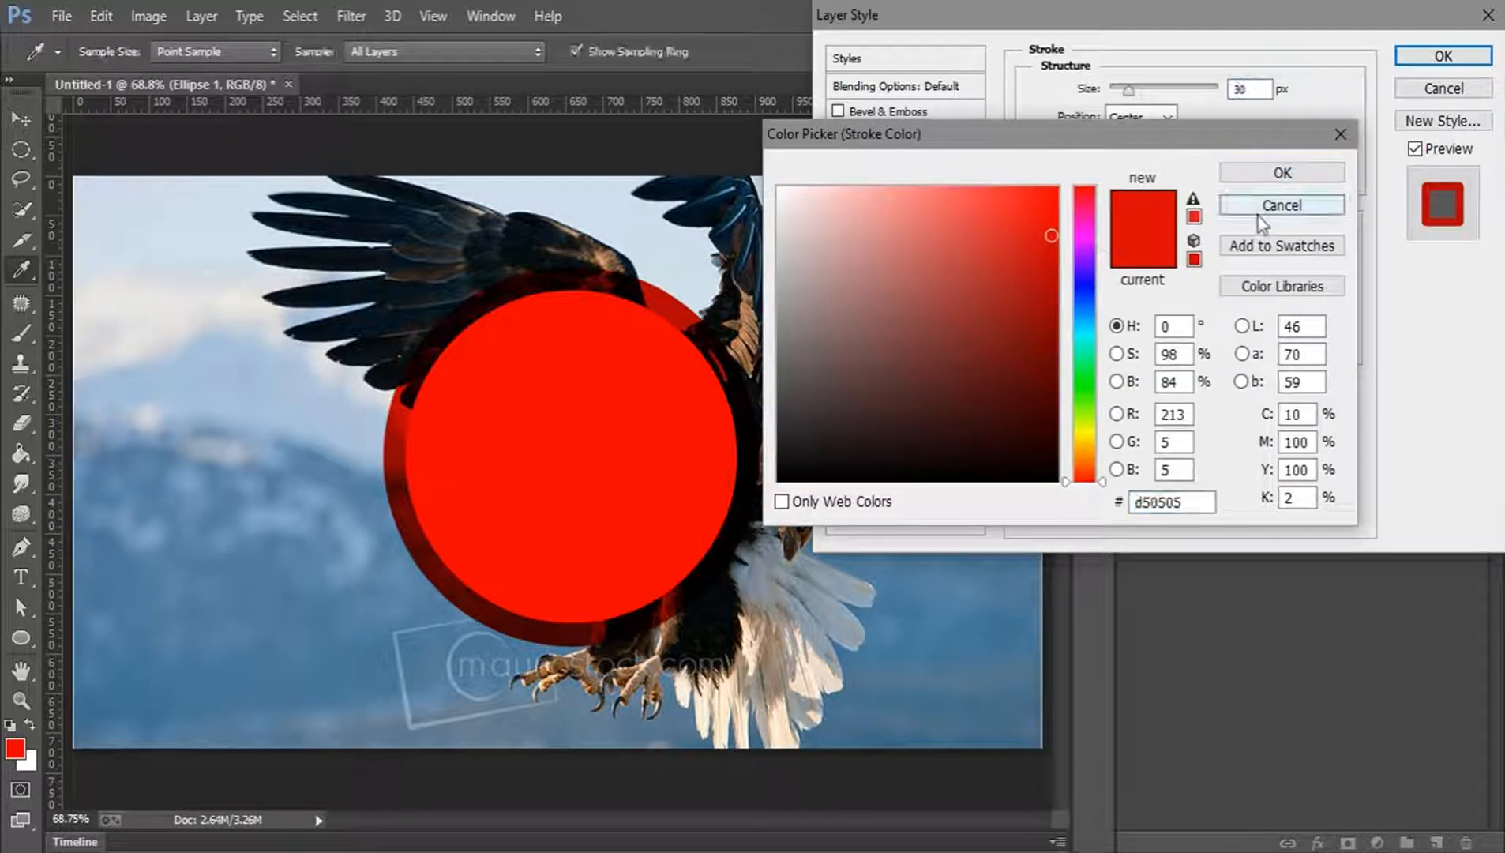
click(1258, 213)
Change the stroke's fill type to Gradient, keeping the black-to-white Two Color gradient with the Linear style.
click(1130, 216)
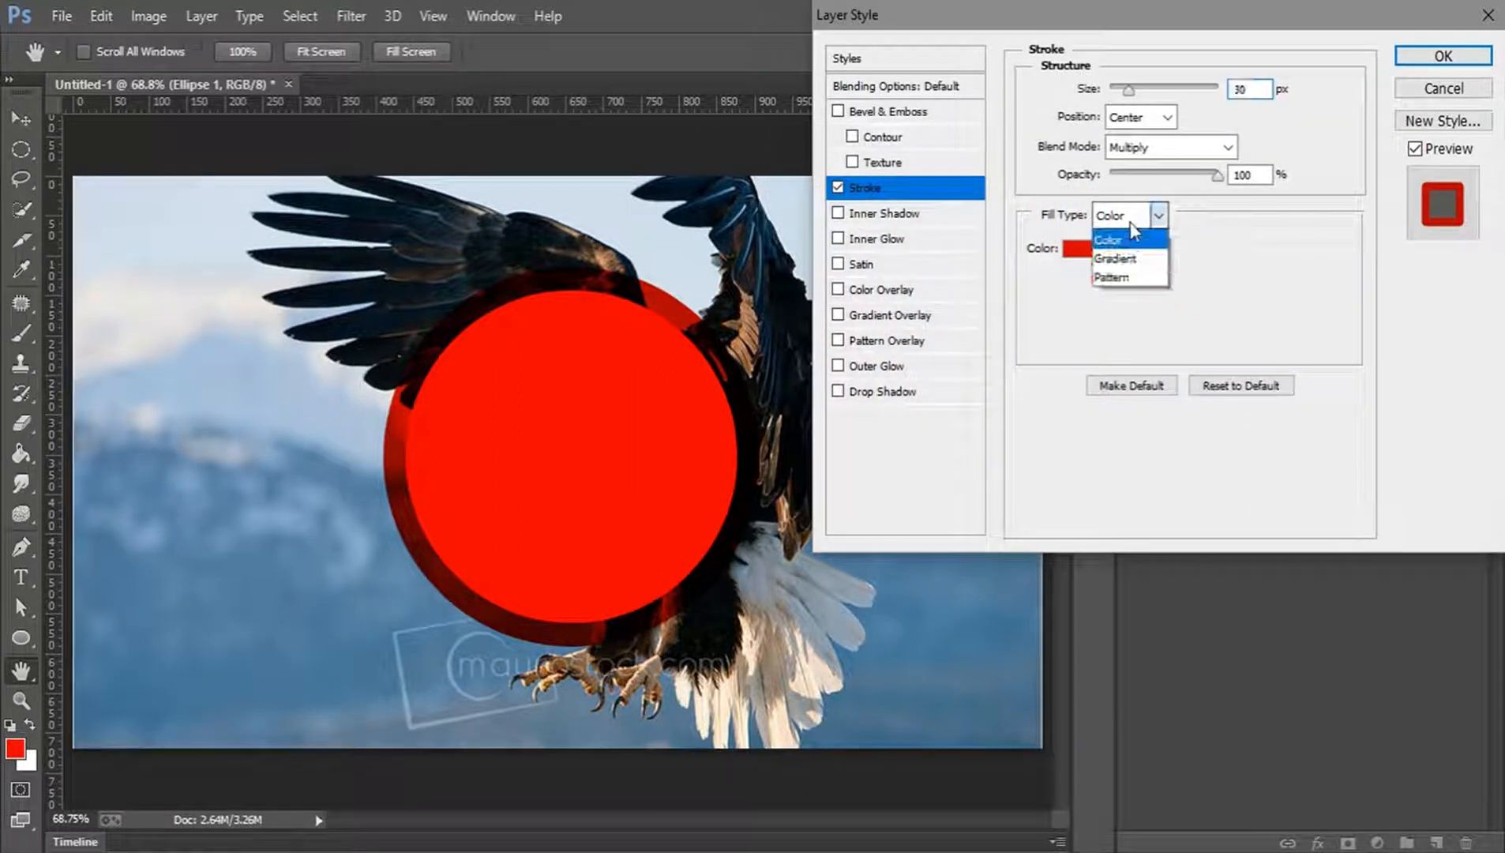
click(1143, 263)
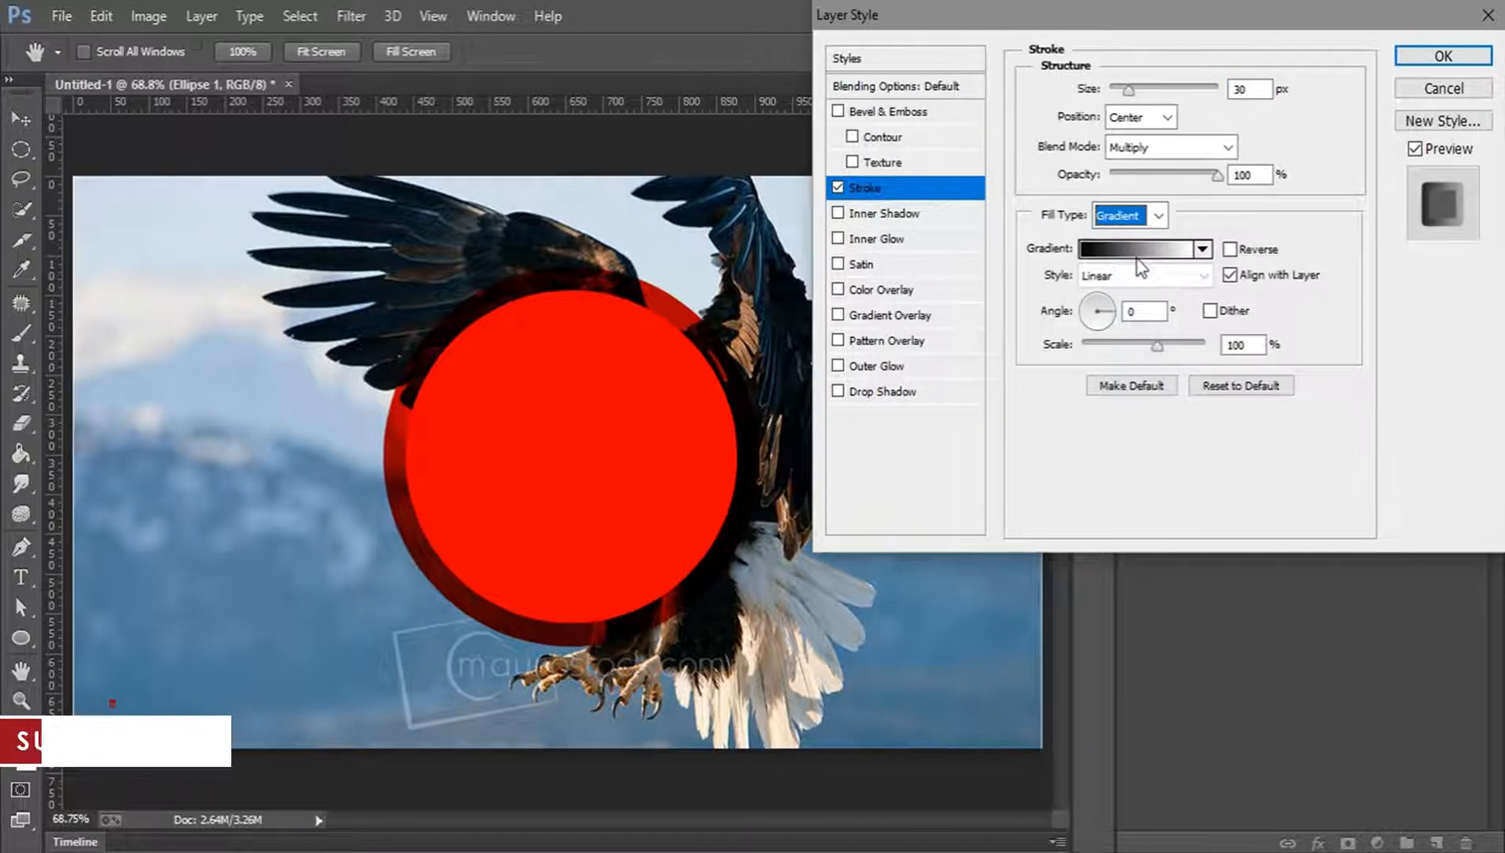
click(1097, 249)
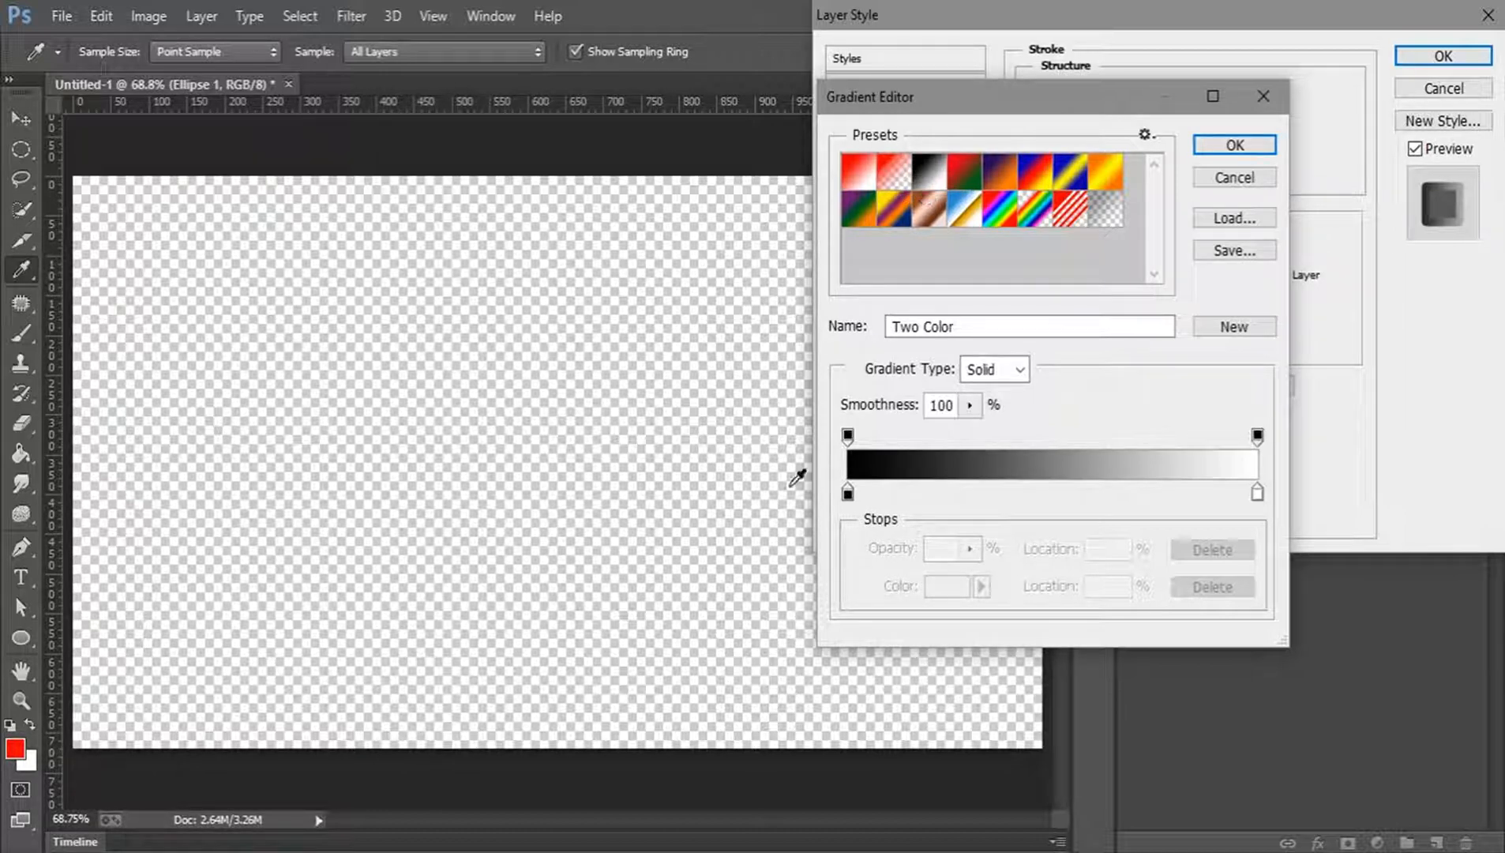
click(1235, 145)
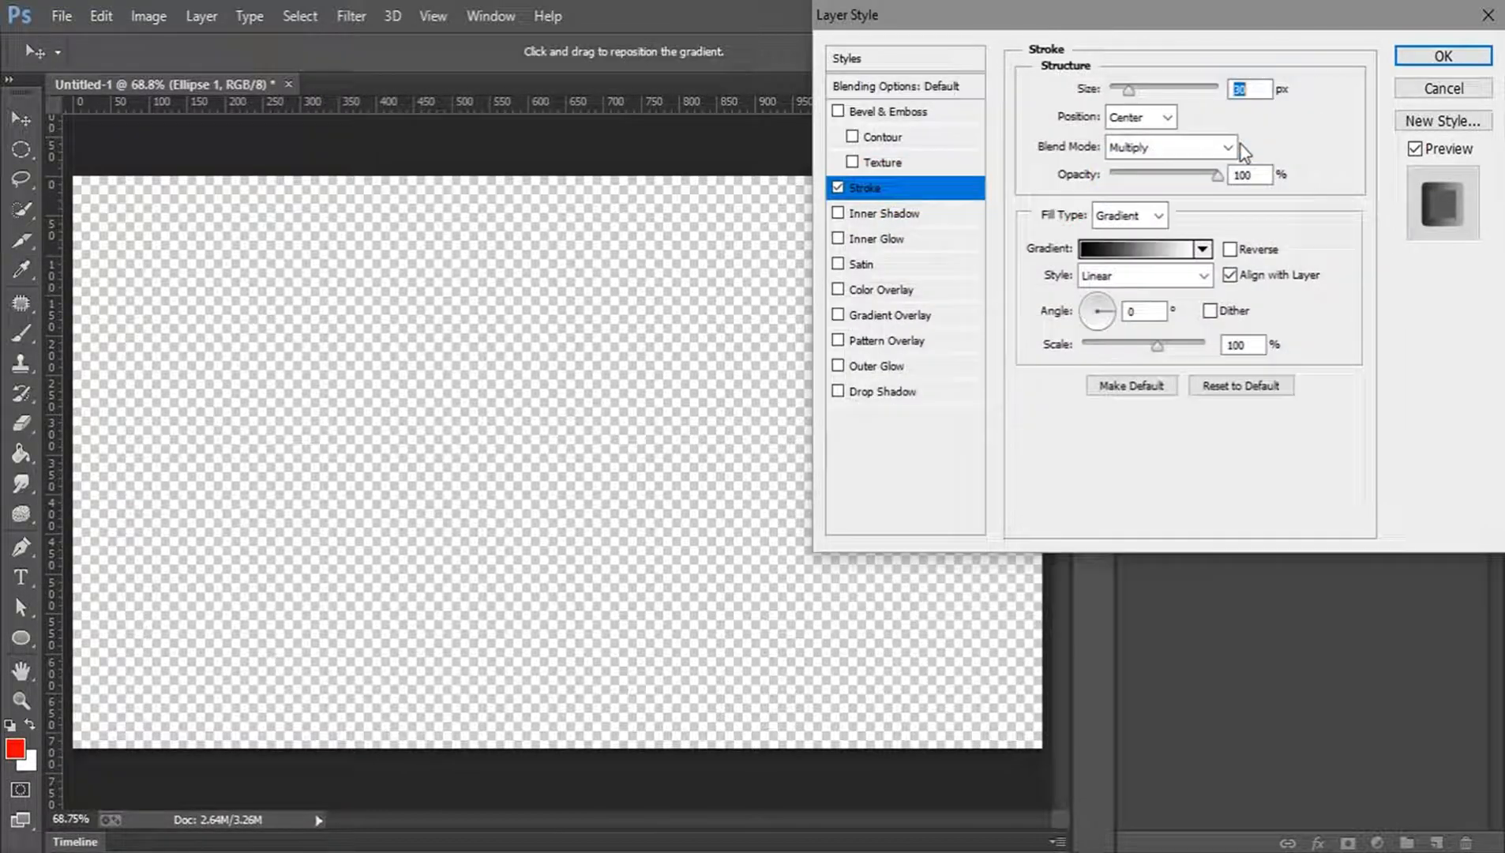
click(1133, 282)
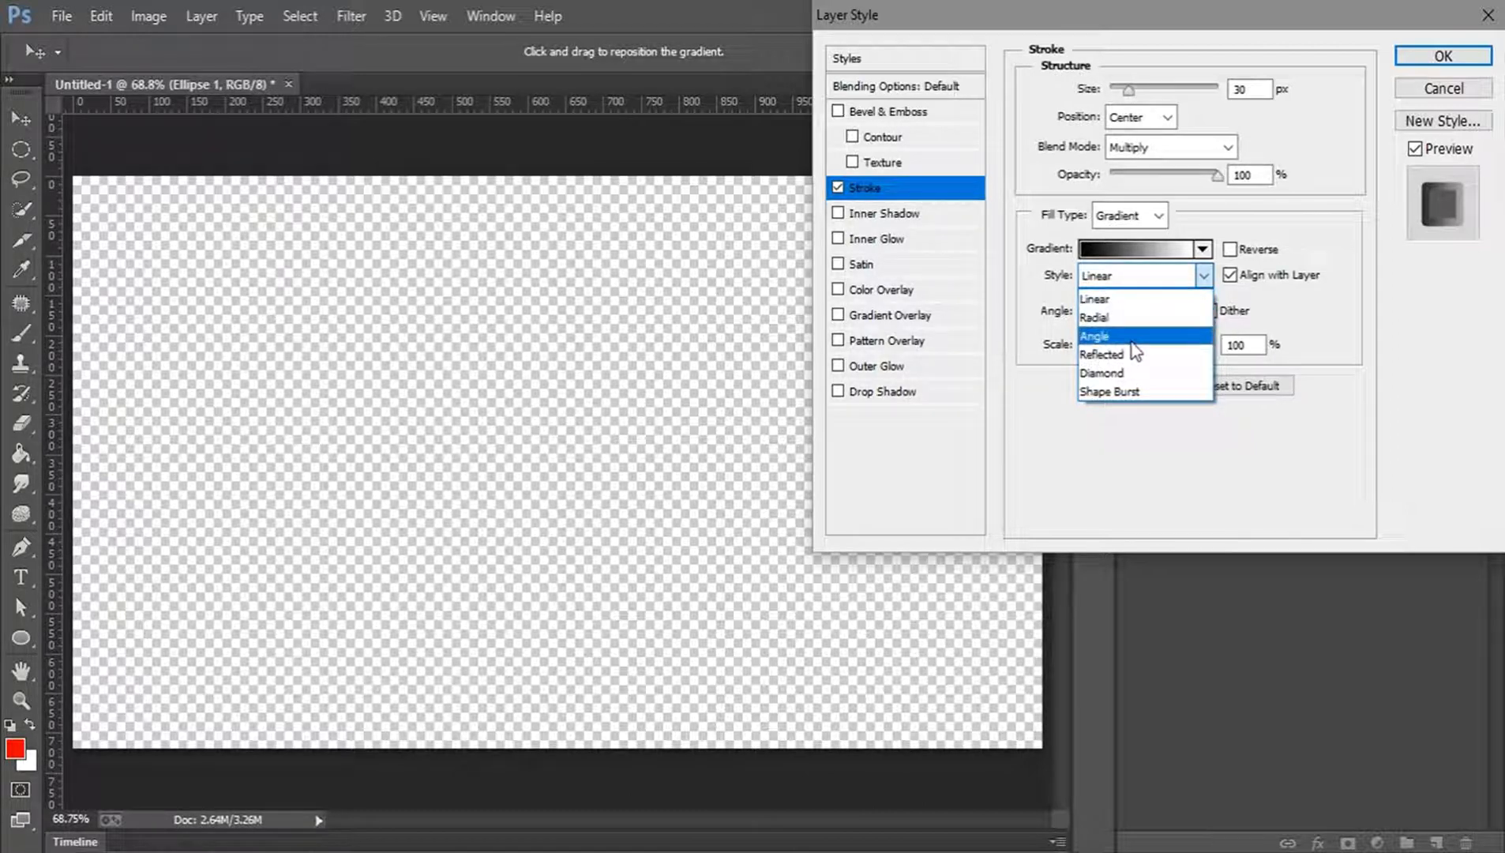
click(1106, 300)
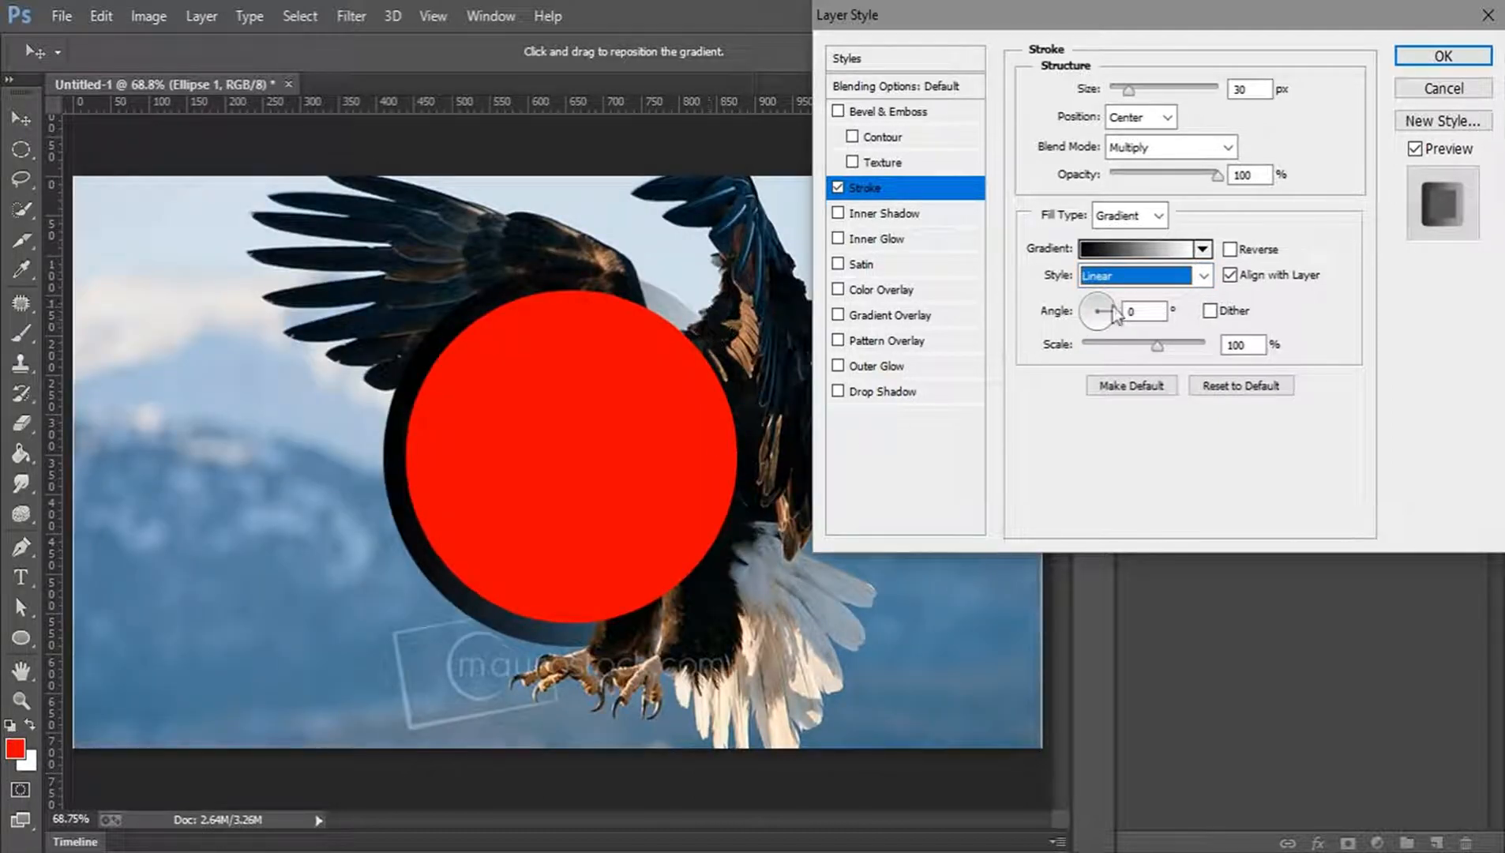
Set the stroke gradient's angle to 90 degrees and apply the layer style.
click(1133, 311)
key(BackSpace)
text(90)
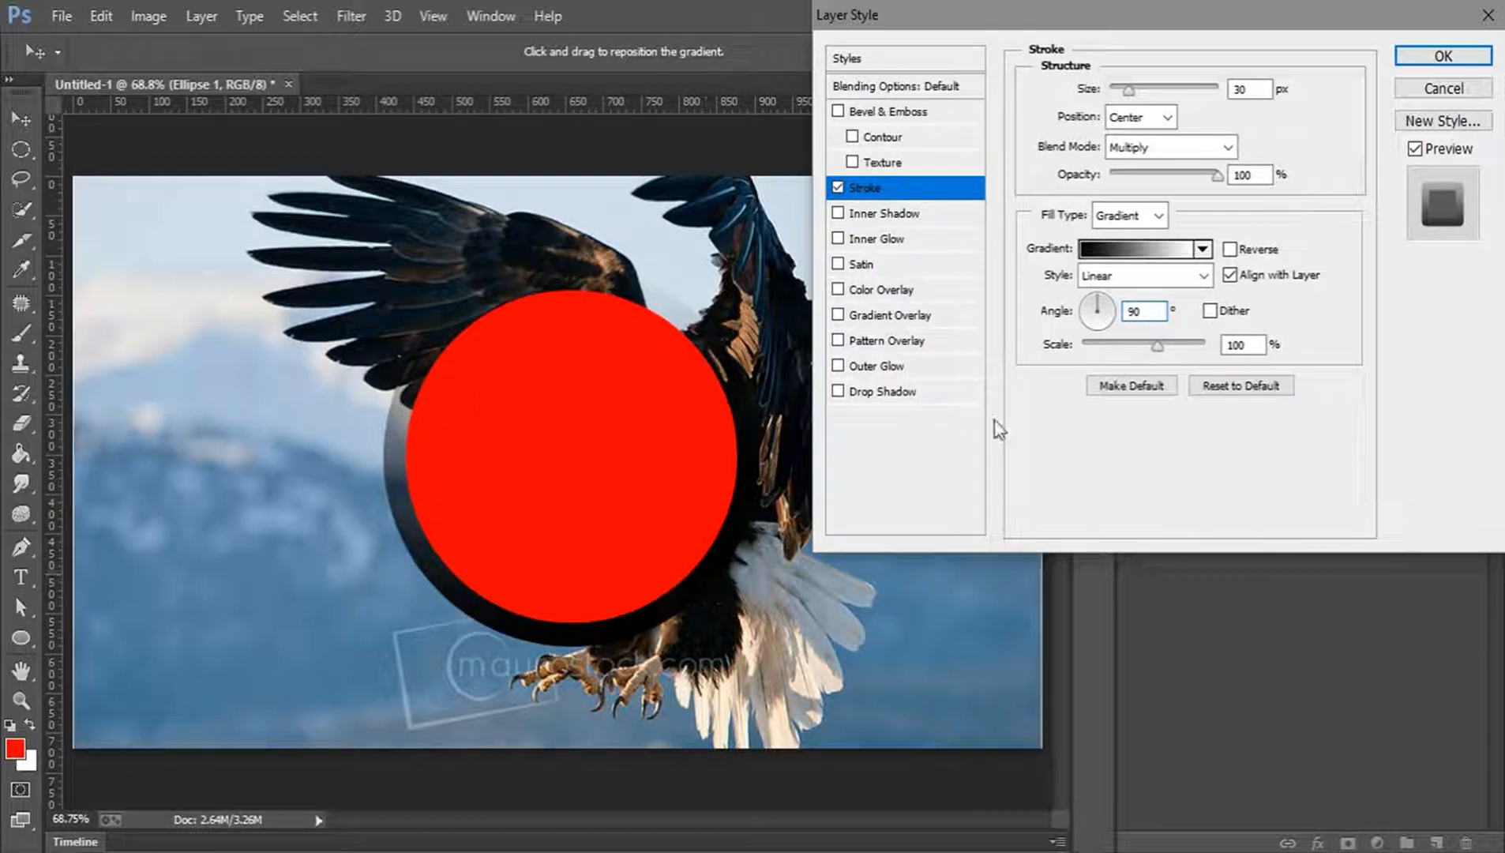
click(1443, 55)
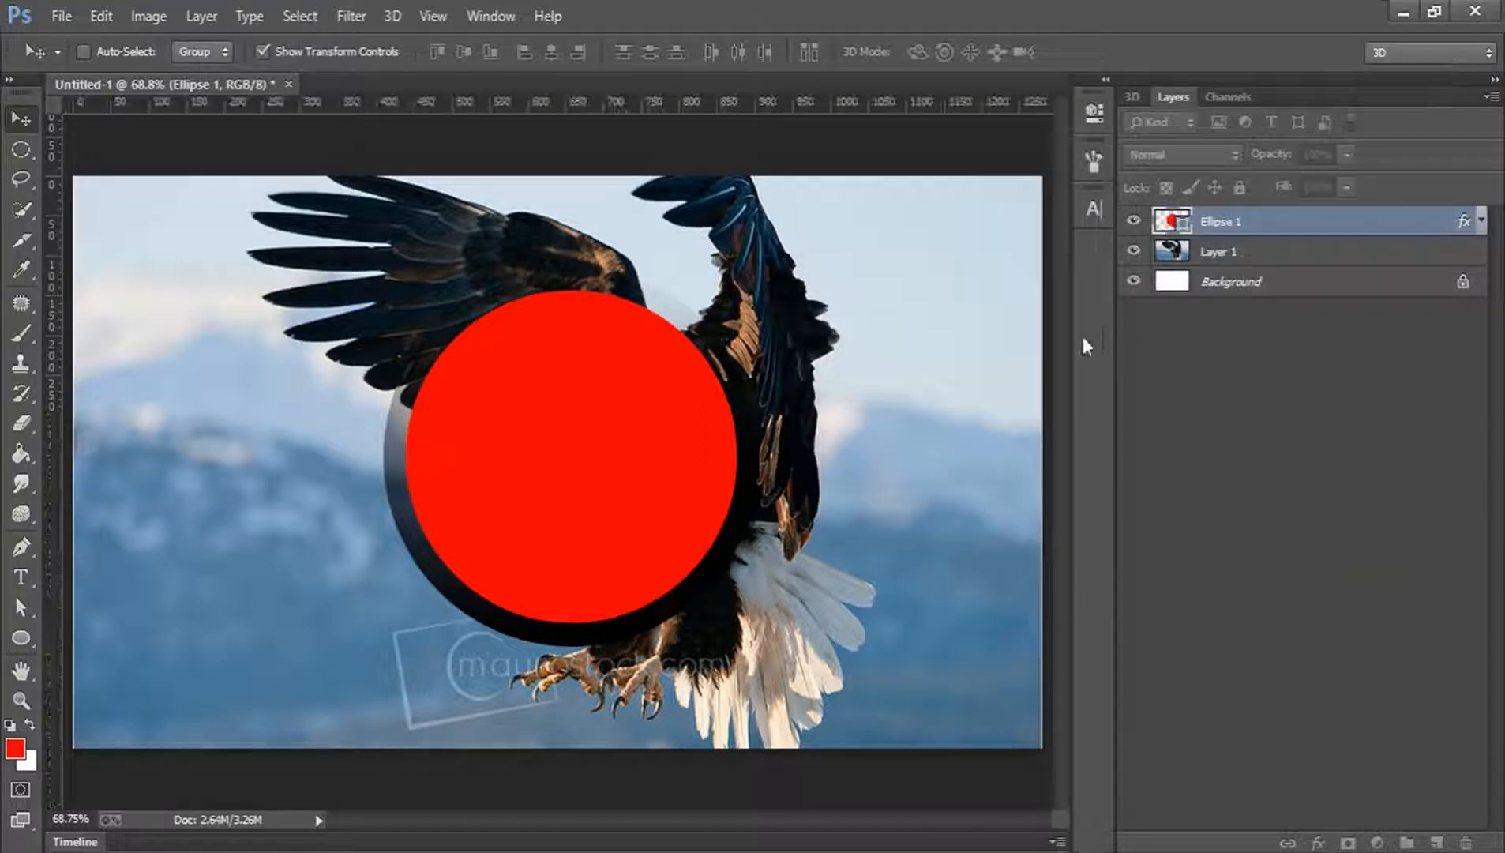
Hide the eagle photo in Layer 1 and reposition the Ellipse 1 circle left of center on the white background.
mouse_move(641, 410)
mouse_down()
mouse_move(312, 420)
mouse_move(378, 421)
mouse_up()
key(ctrl+z)
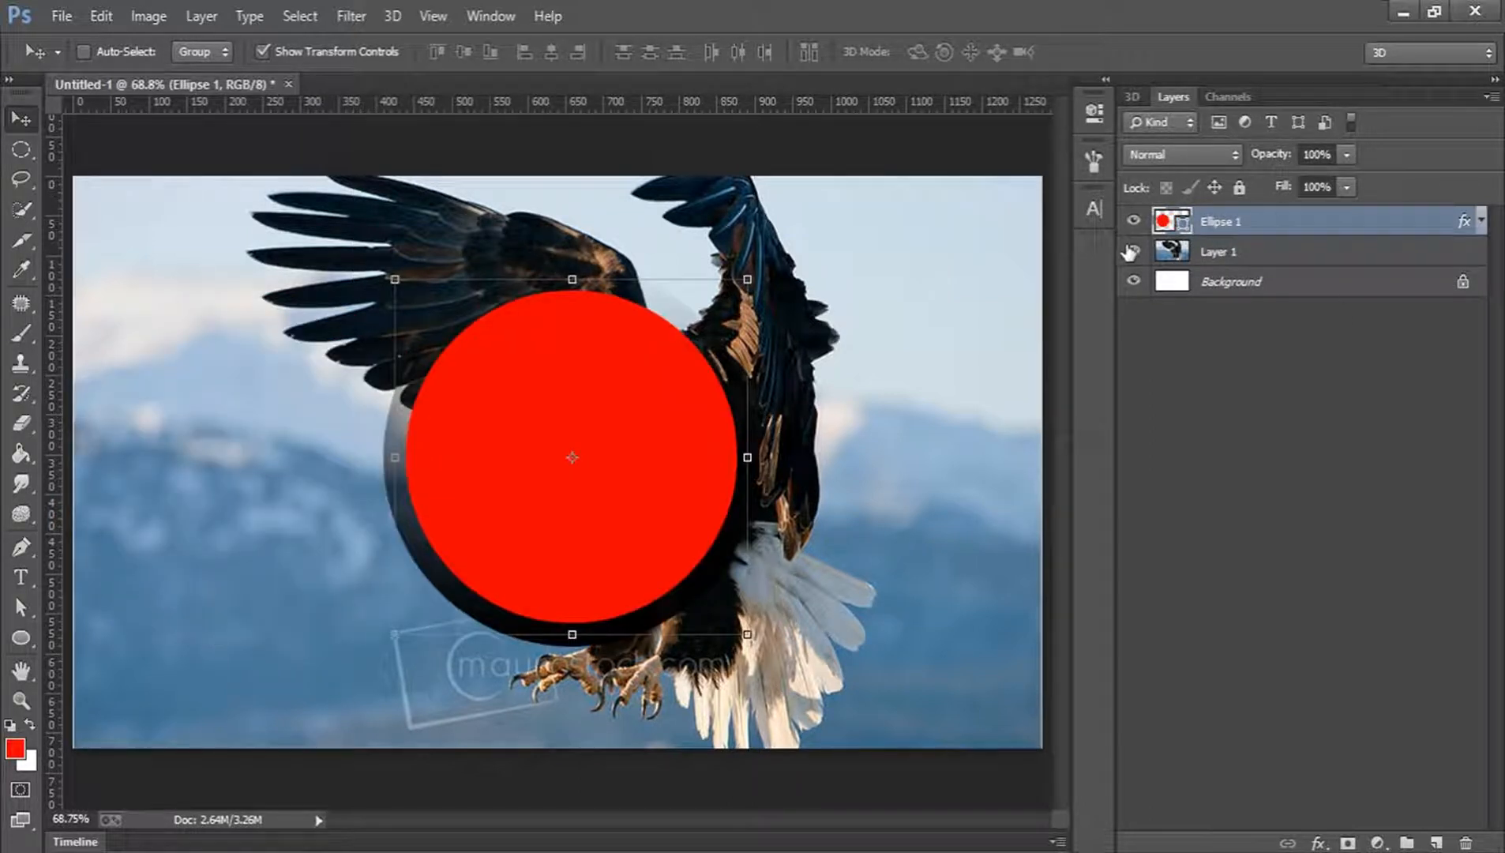
click(1137, 256)
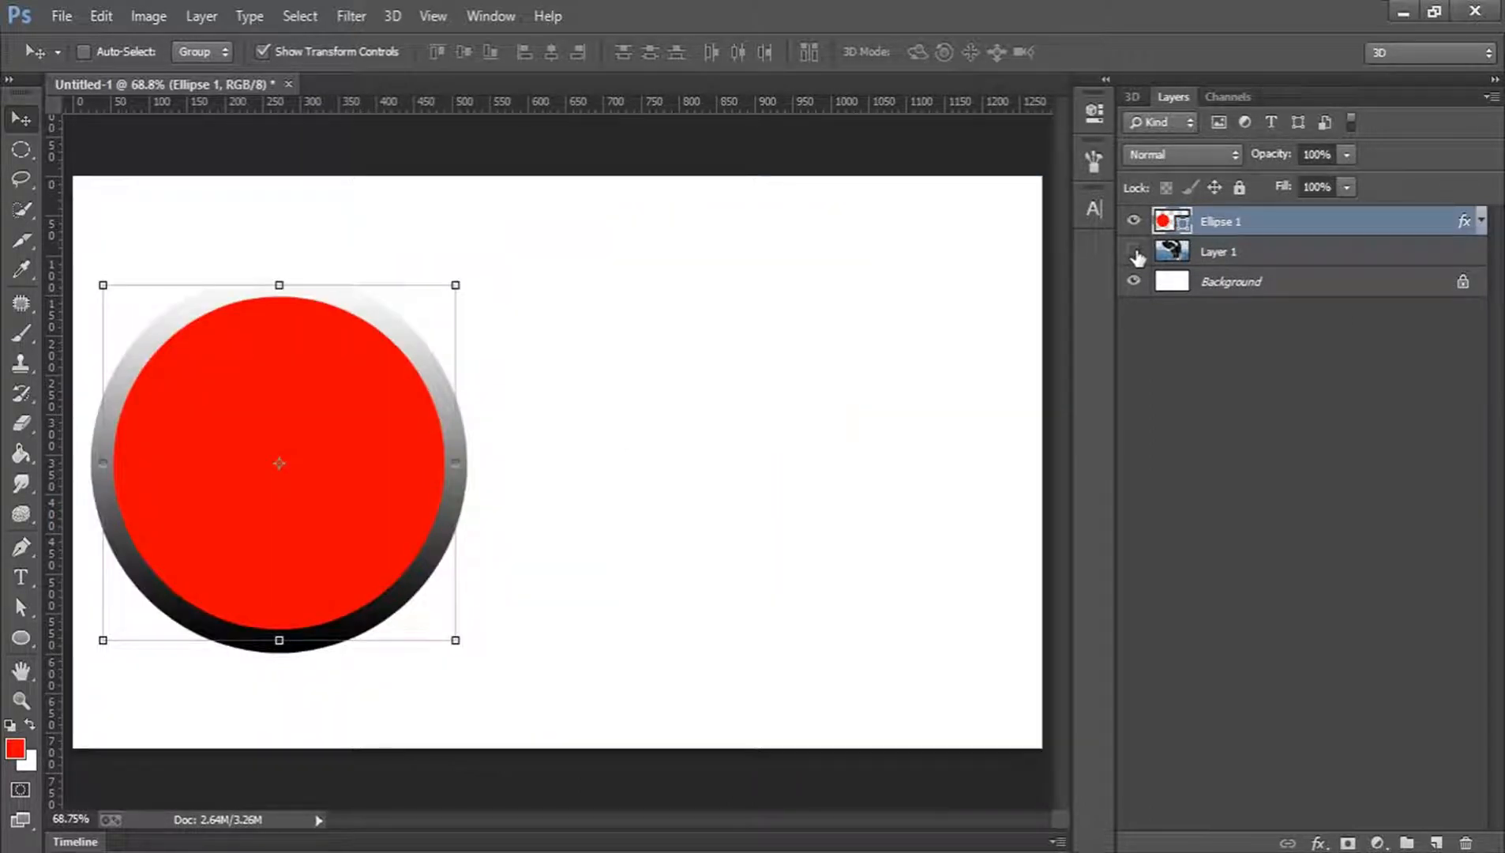
click(1263, 406)
click(1229, 229)
drag(369, 412, 546, 372)
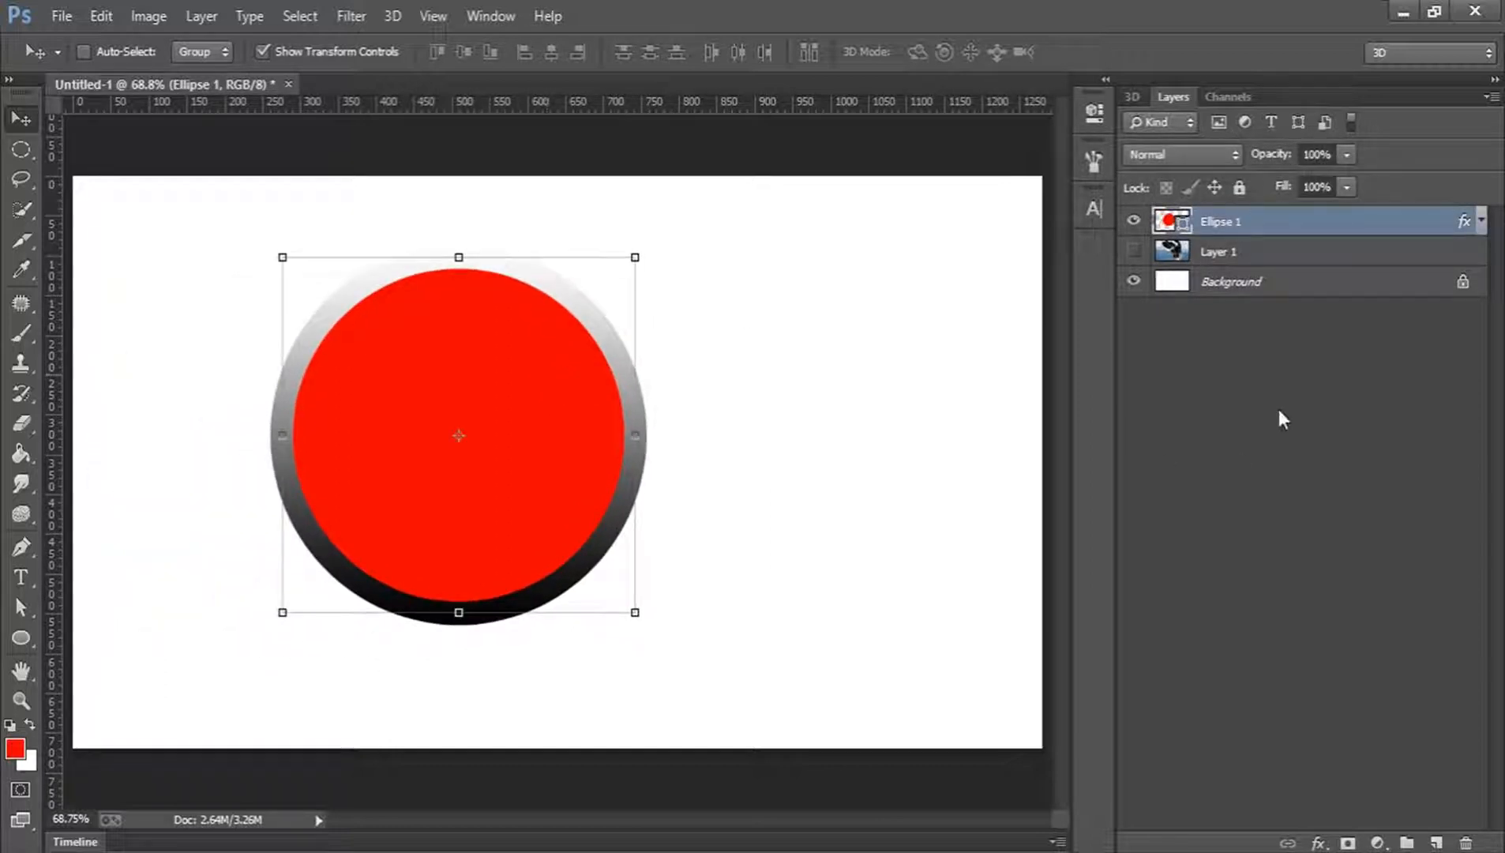
Reopen the Ellipse 1 layer's stroke settings and, after trying the Diamond gradient style, set it to Linear.
double_click(1461, 223)
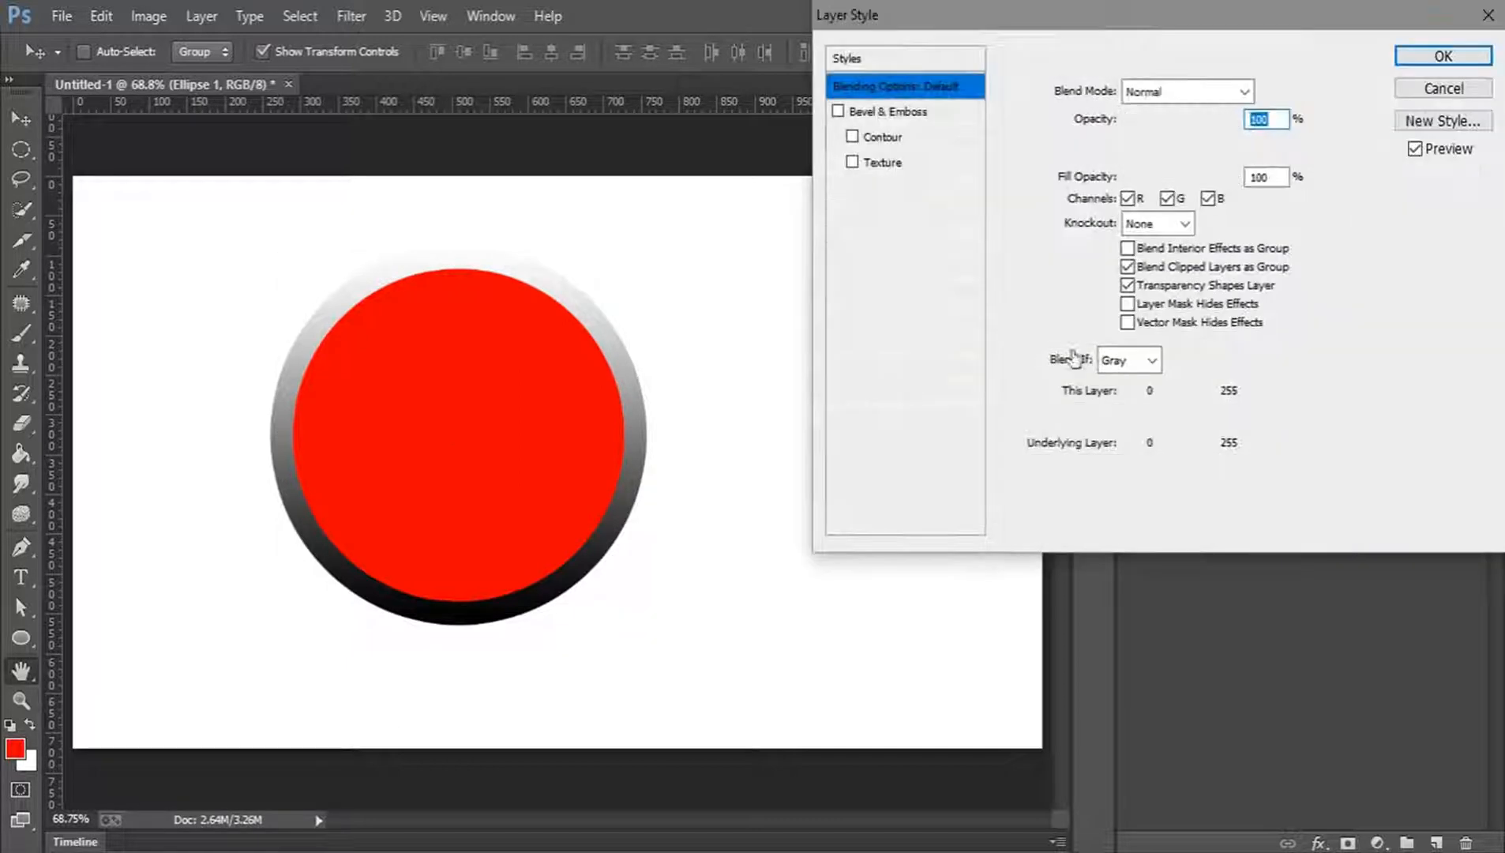
click(899, 189)
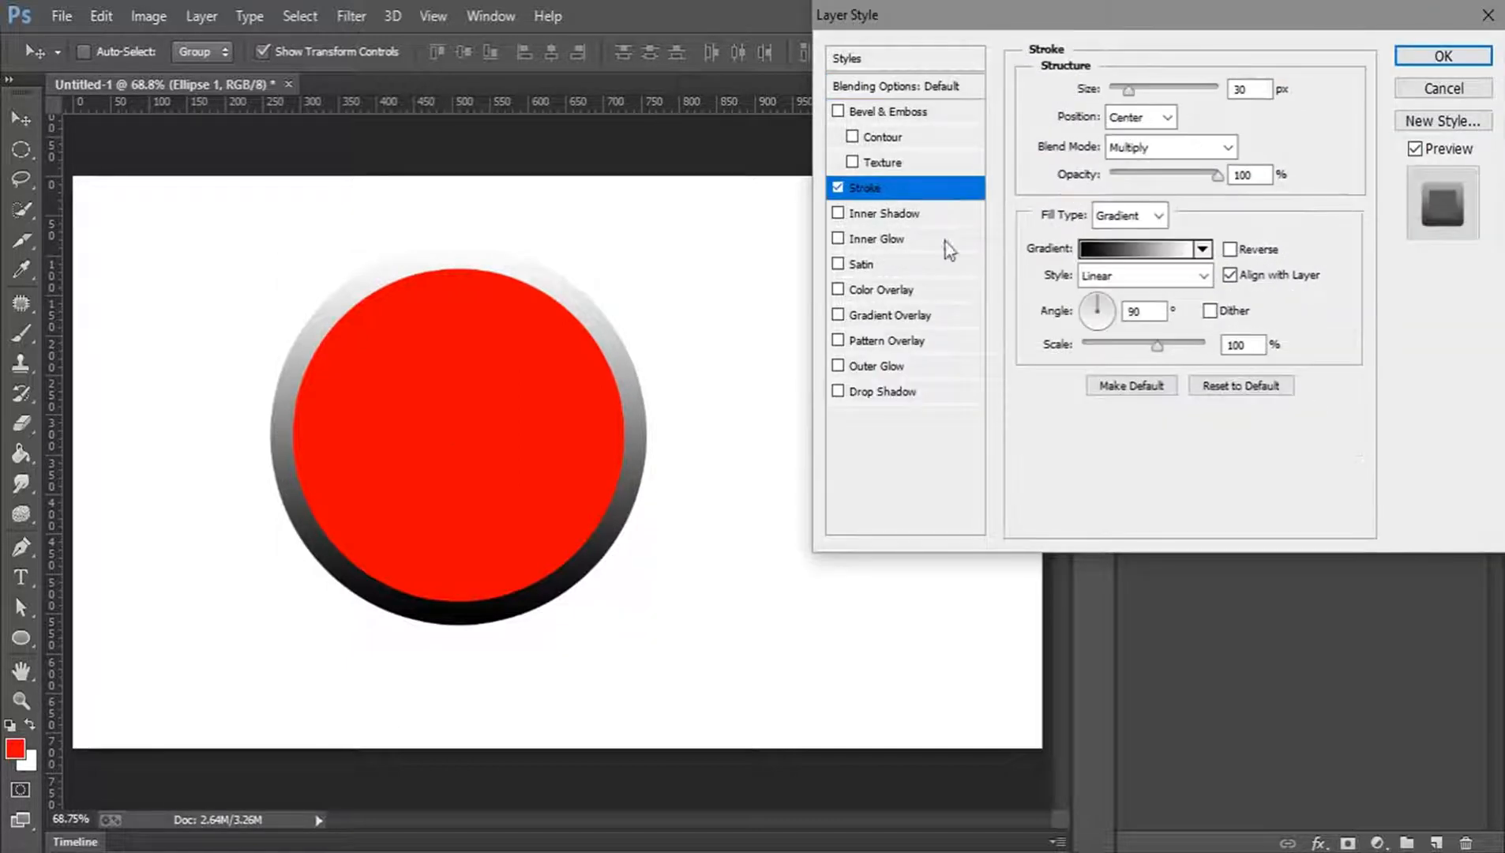
click(1137, 276)
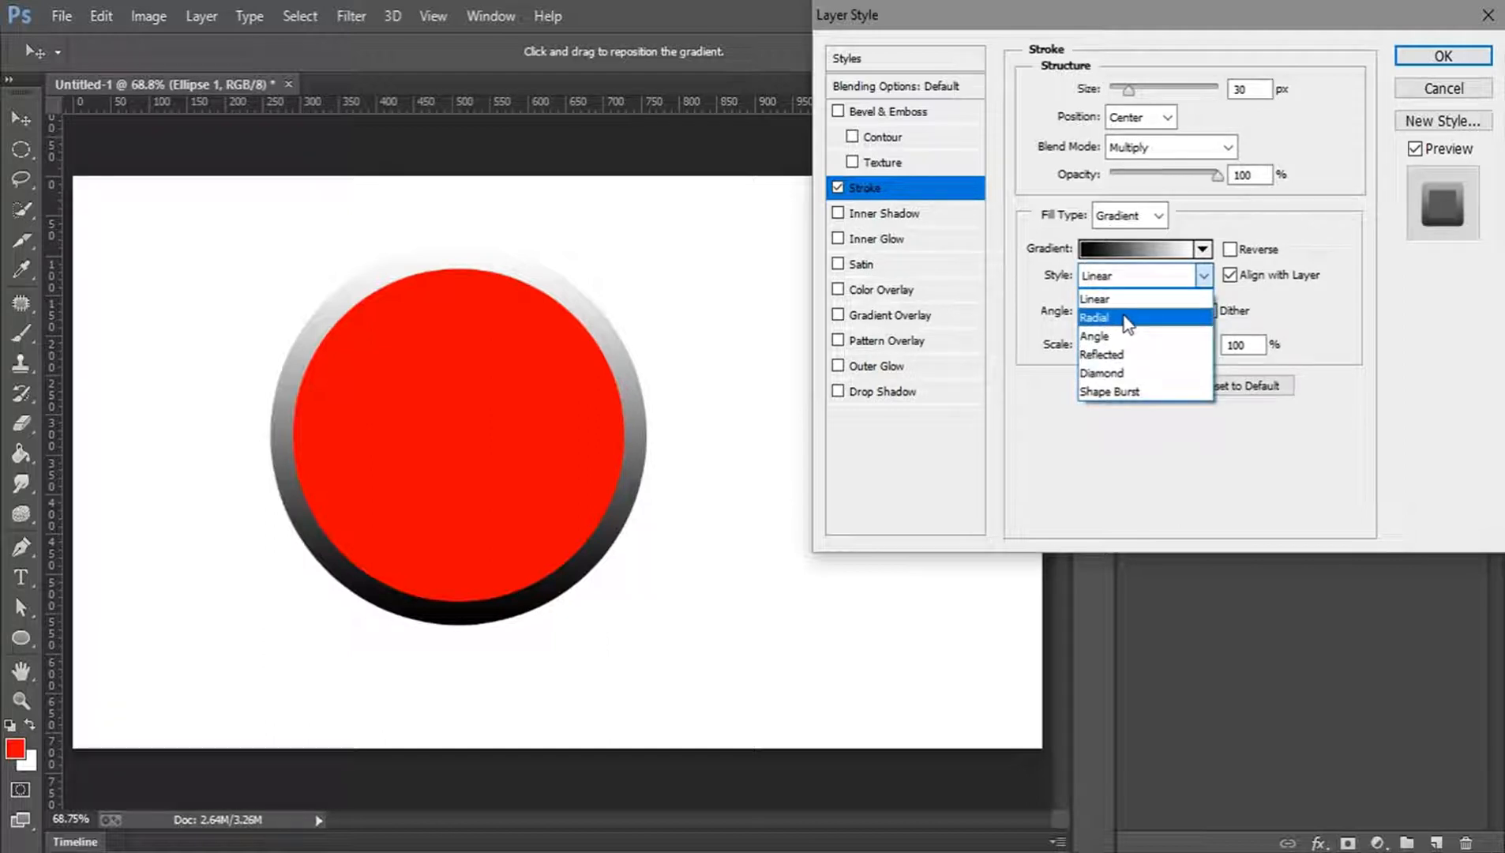
click(1103, 372)
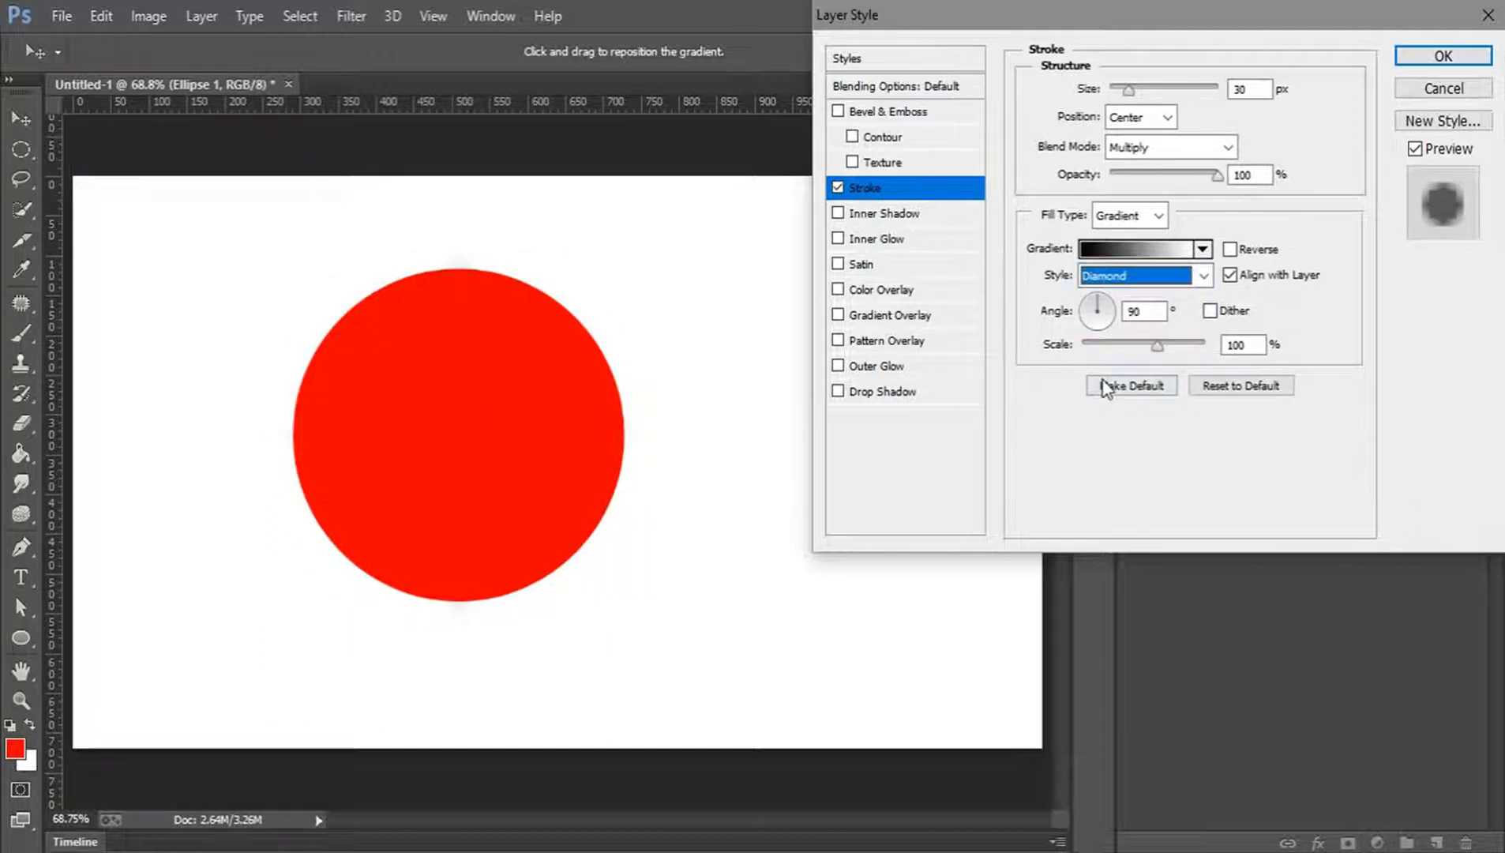
click(1124, 251)
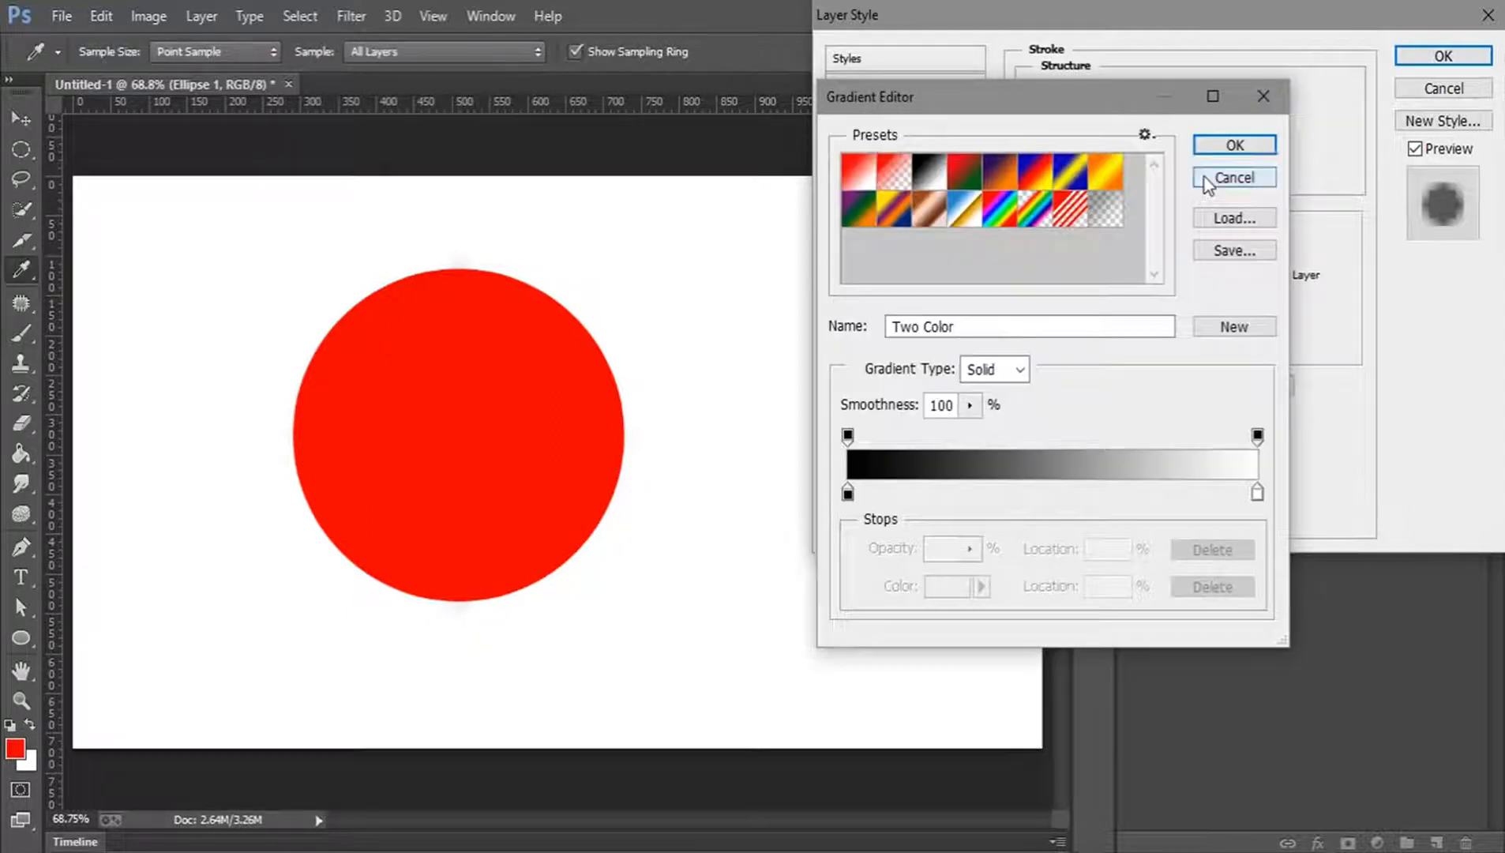
click(1206, 180)
click(1126, 276)
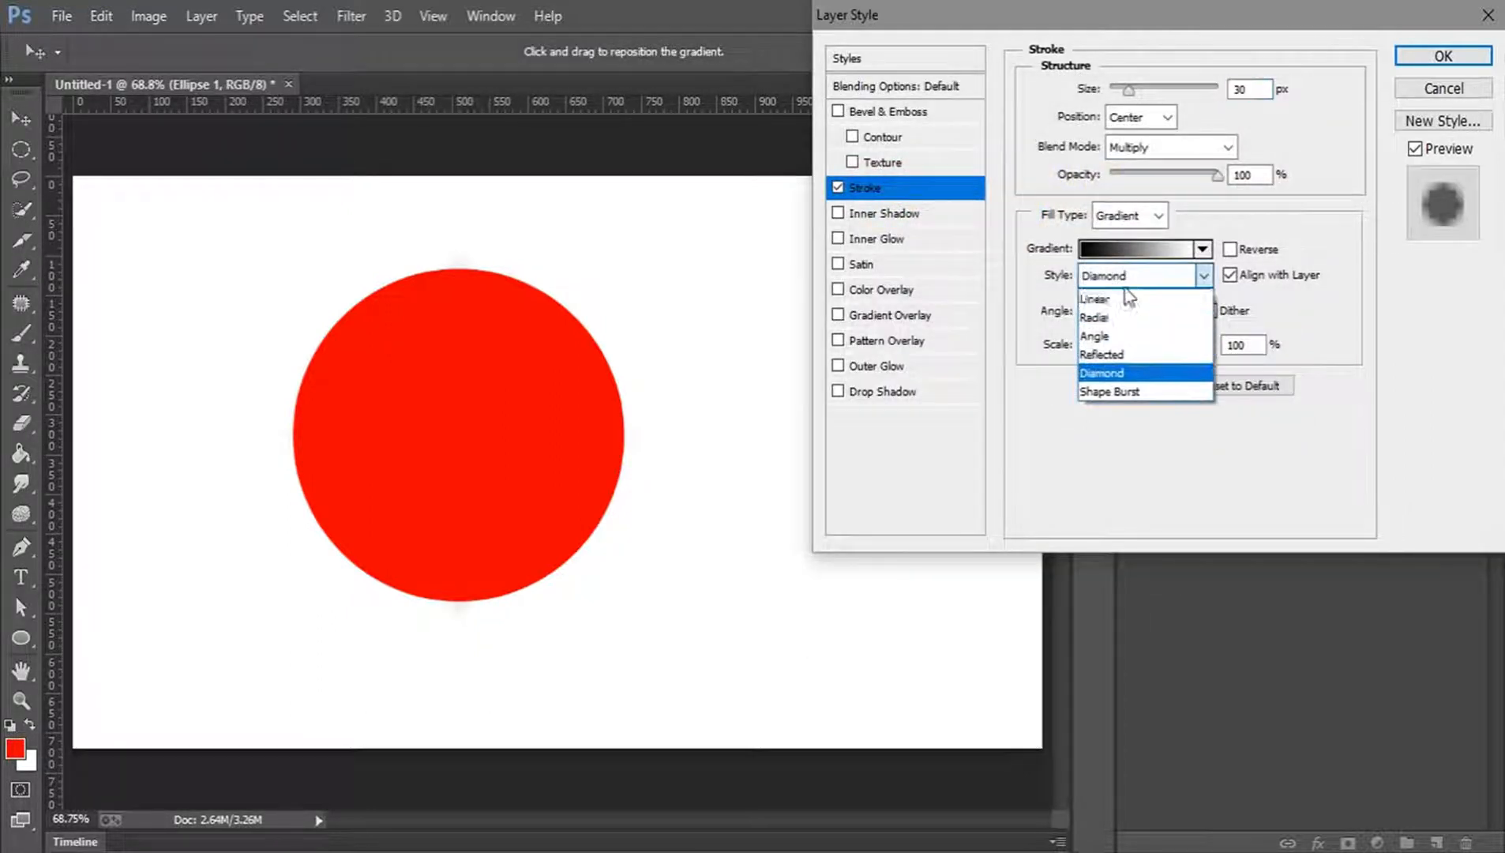
click(1104, 299)
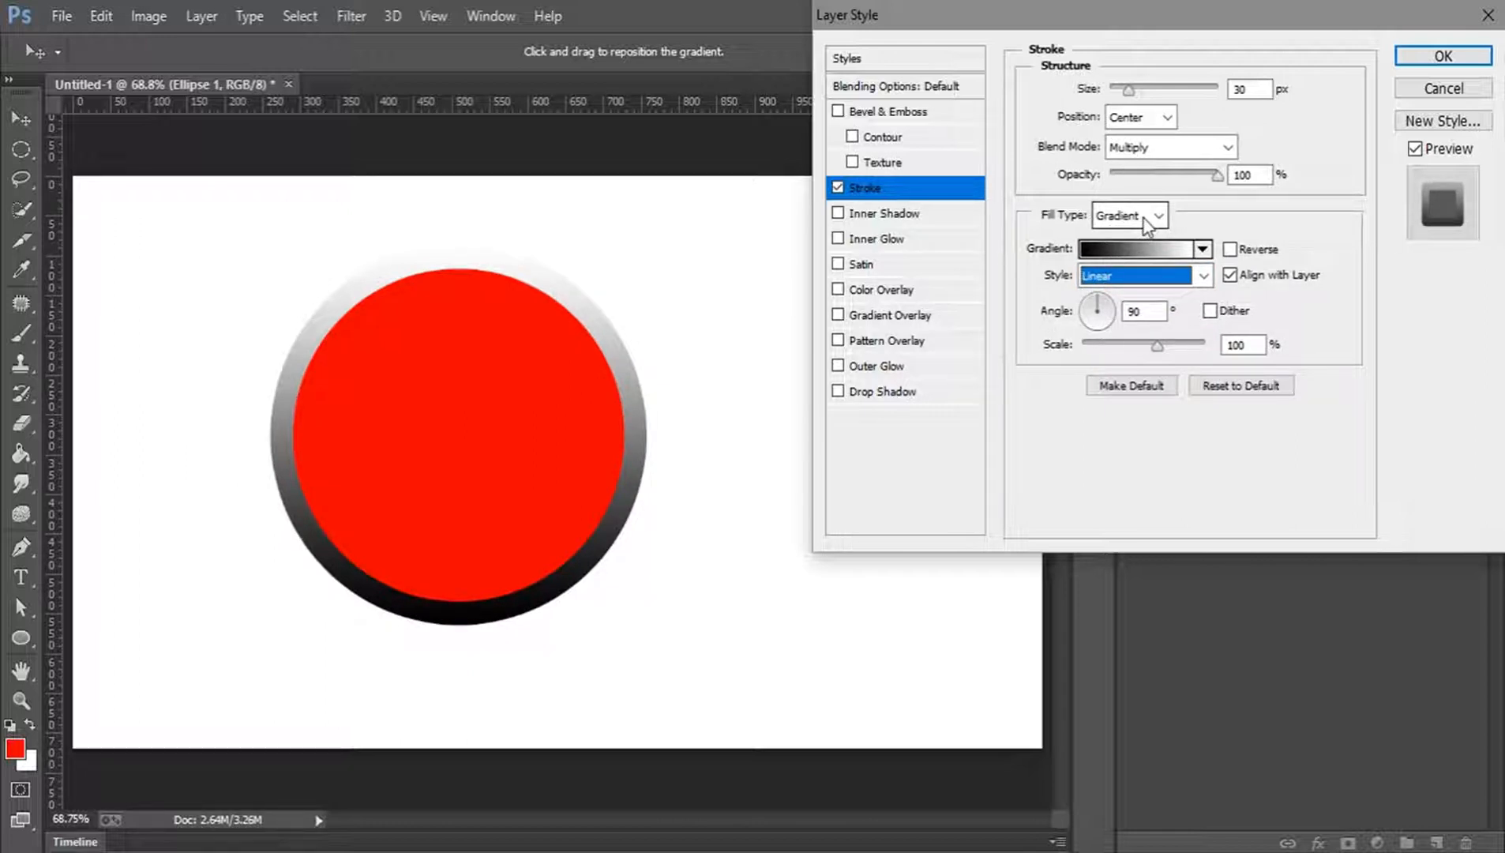
Try the Foreground to Transparent, Orange, Yellow, Orange, Neutral Density and Transparent Stripes presets on the stroke gradient, ending with Foreground to Background.
click(1098, 251)
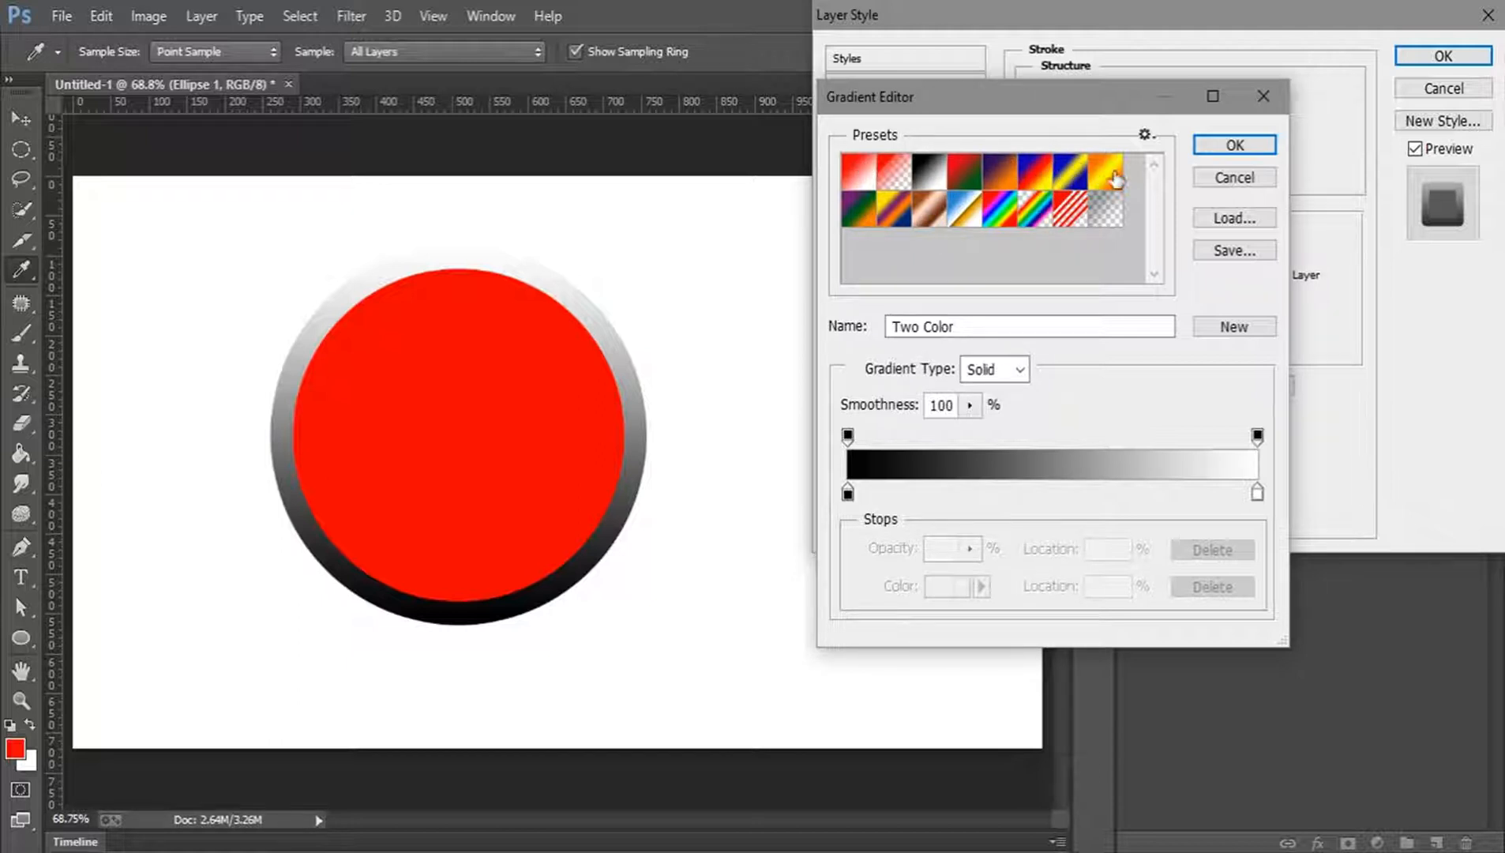
click(865, 178)
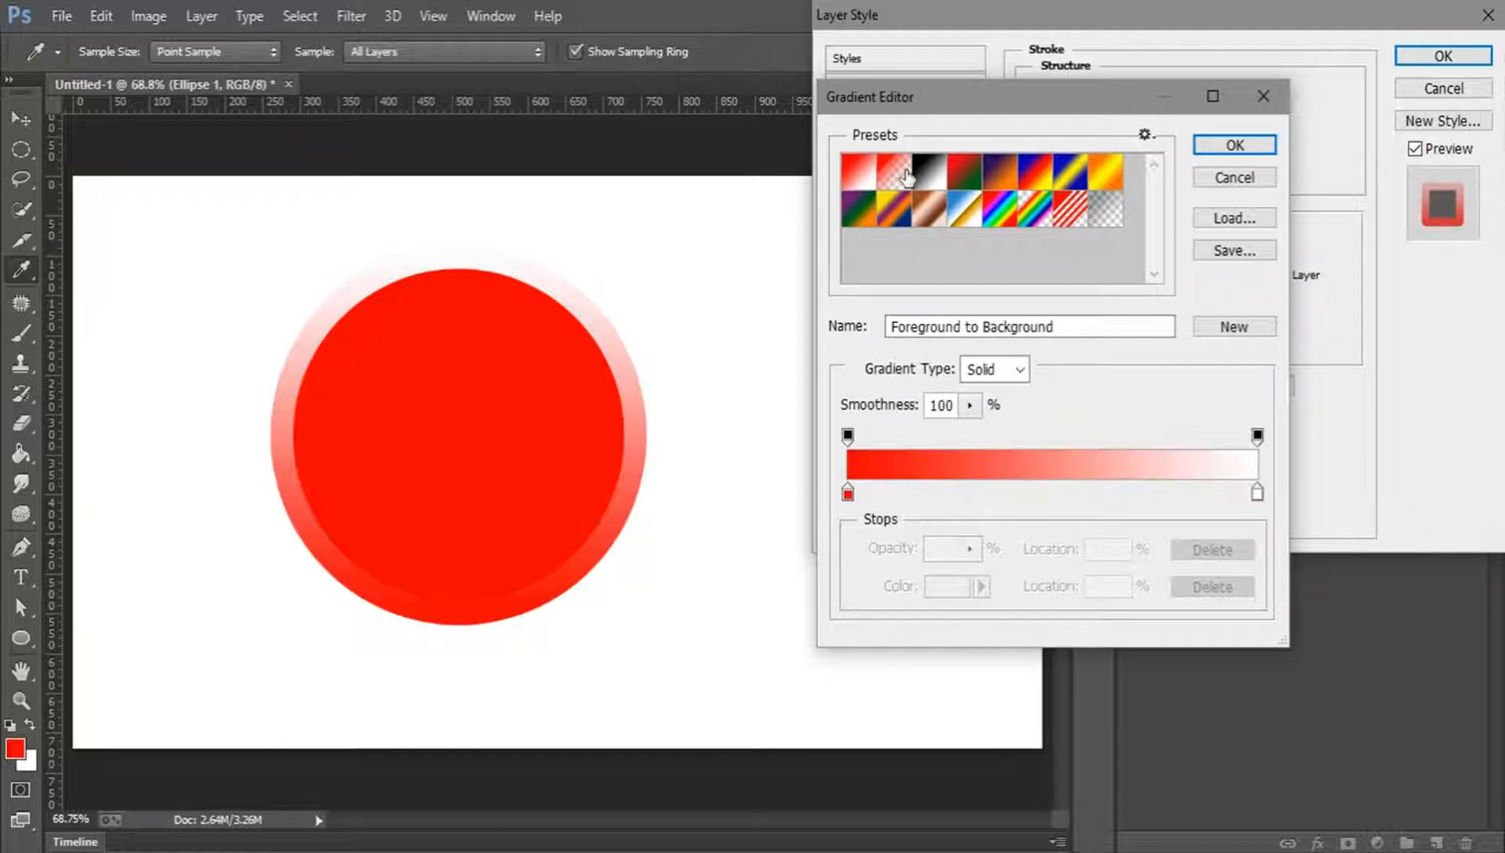
click(900, 175)
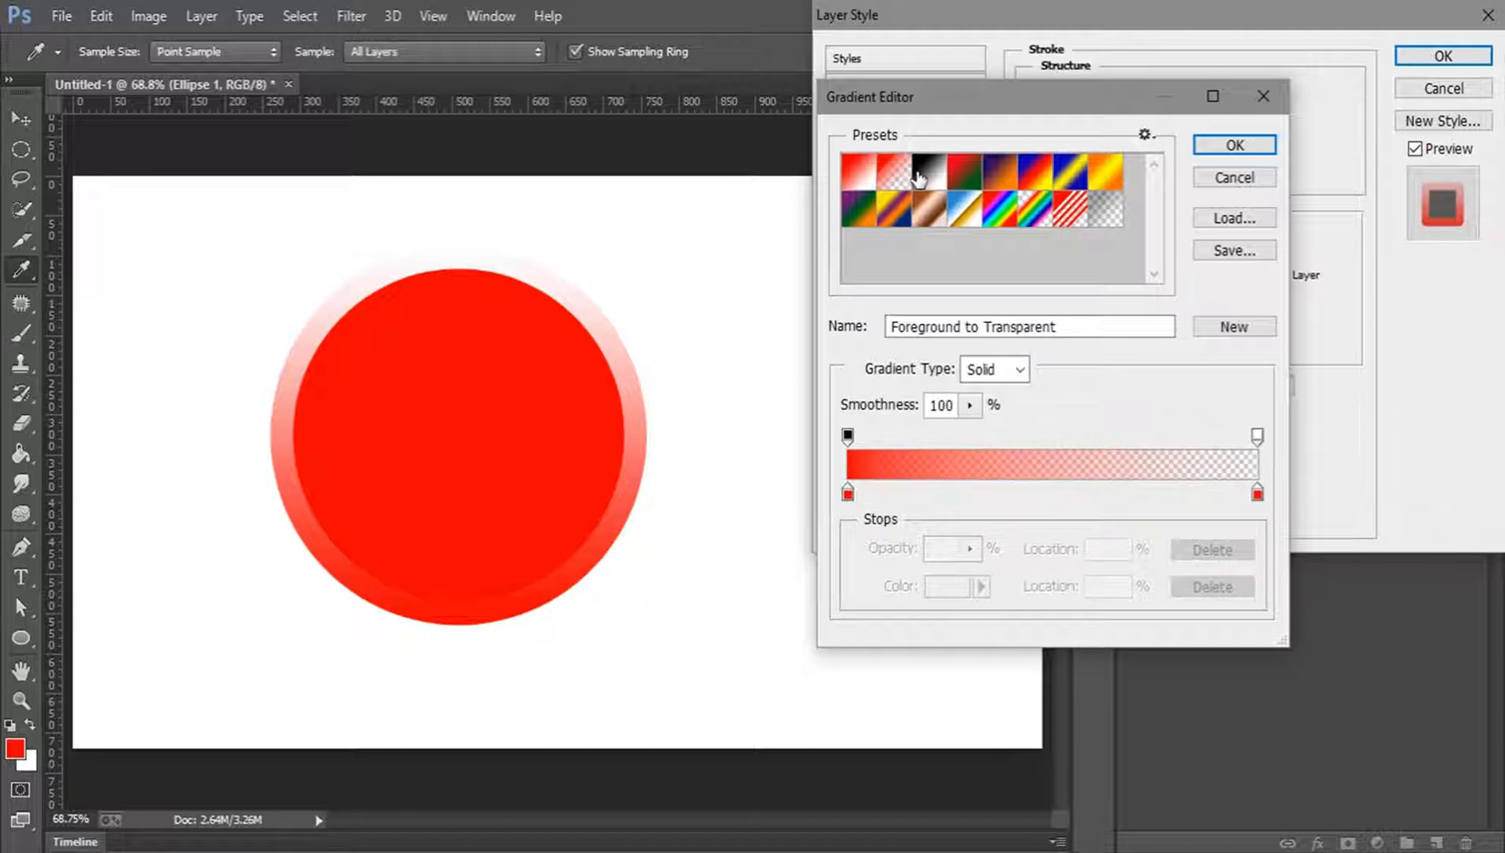
click(859, 174)
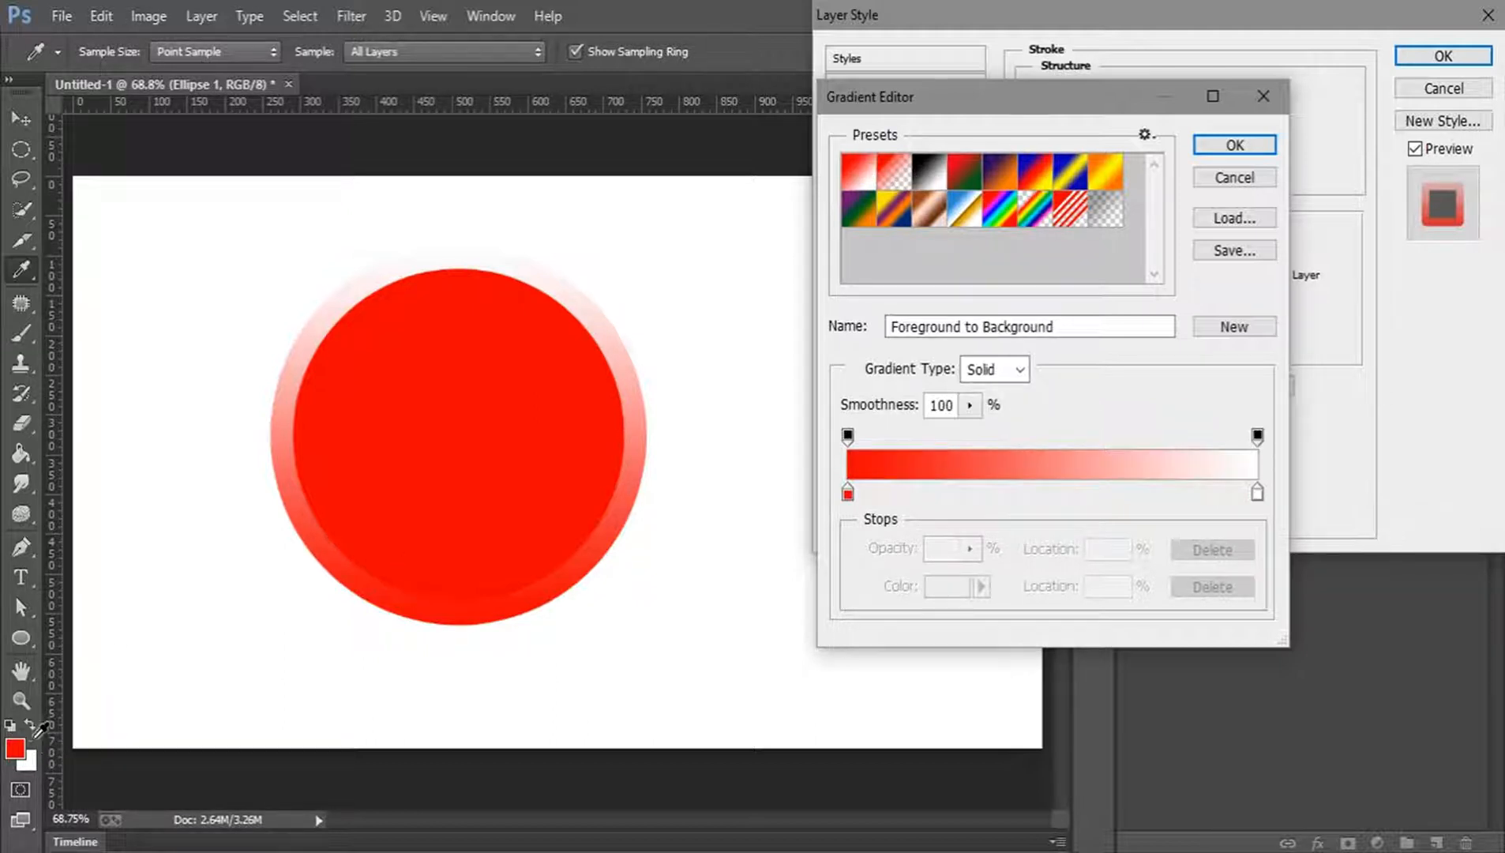
click(896, 169)
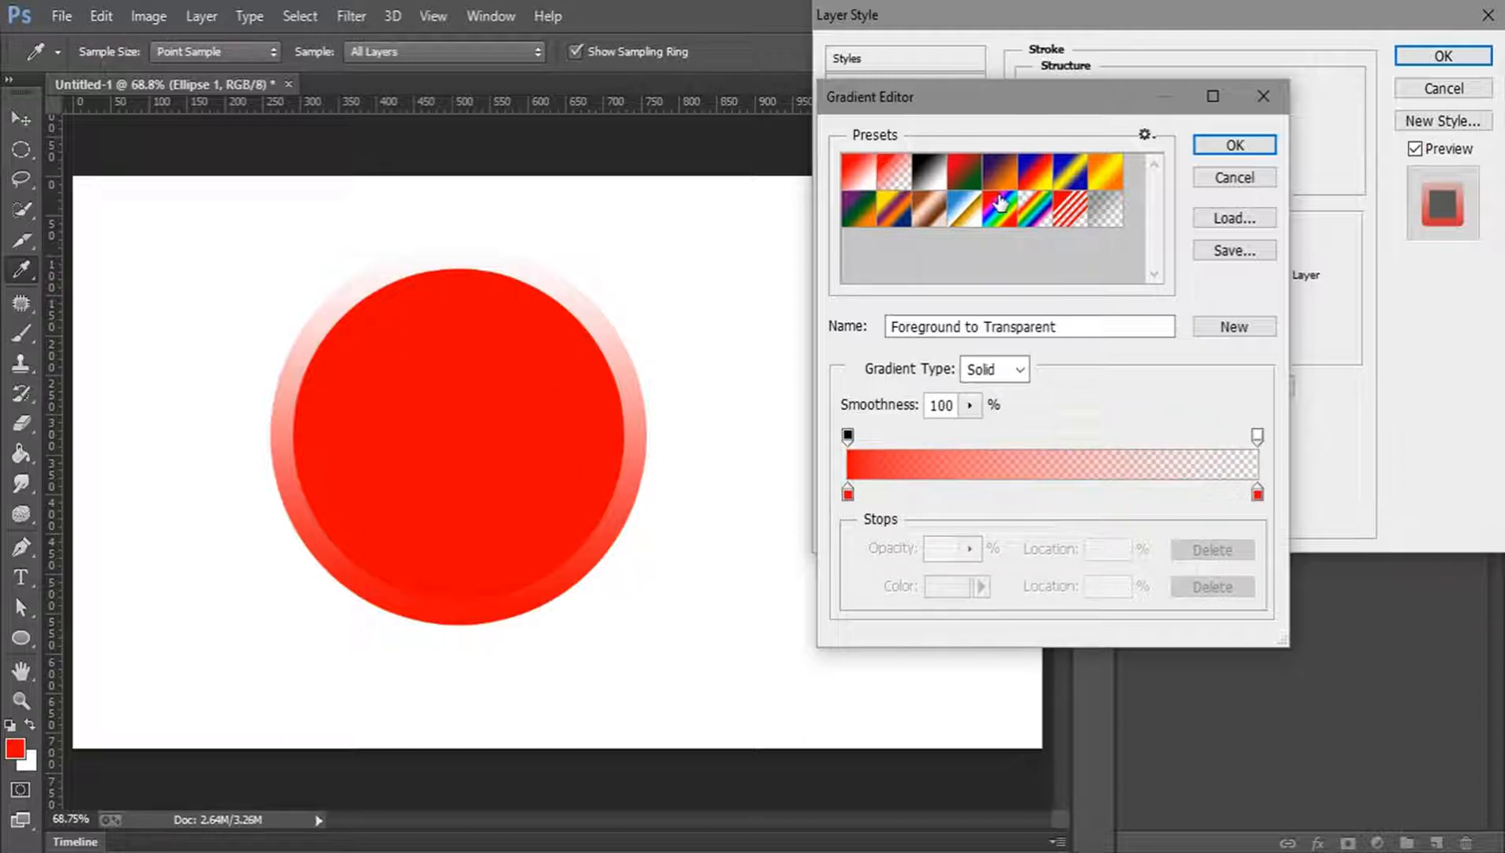
click(982, 326)
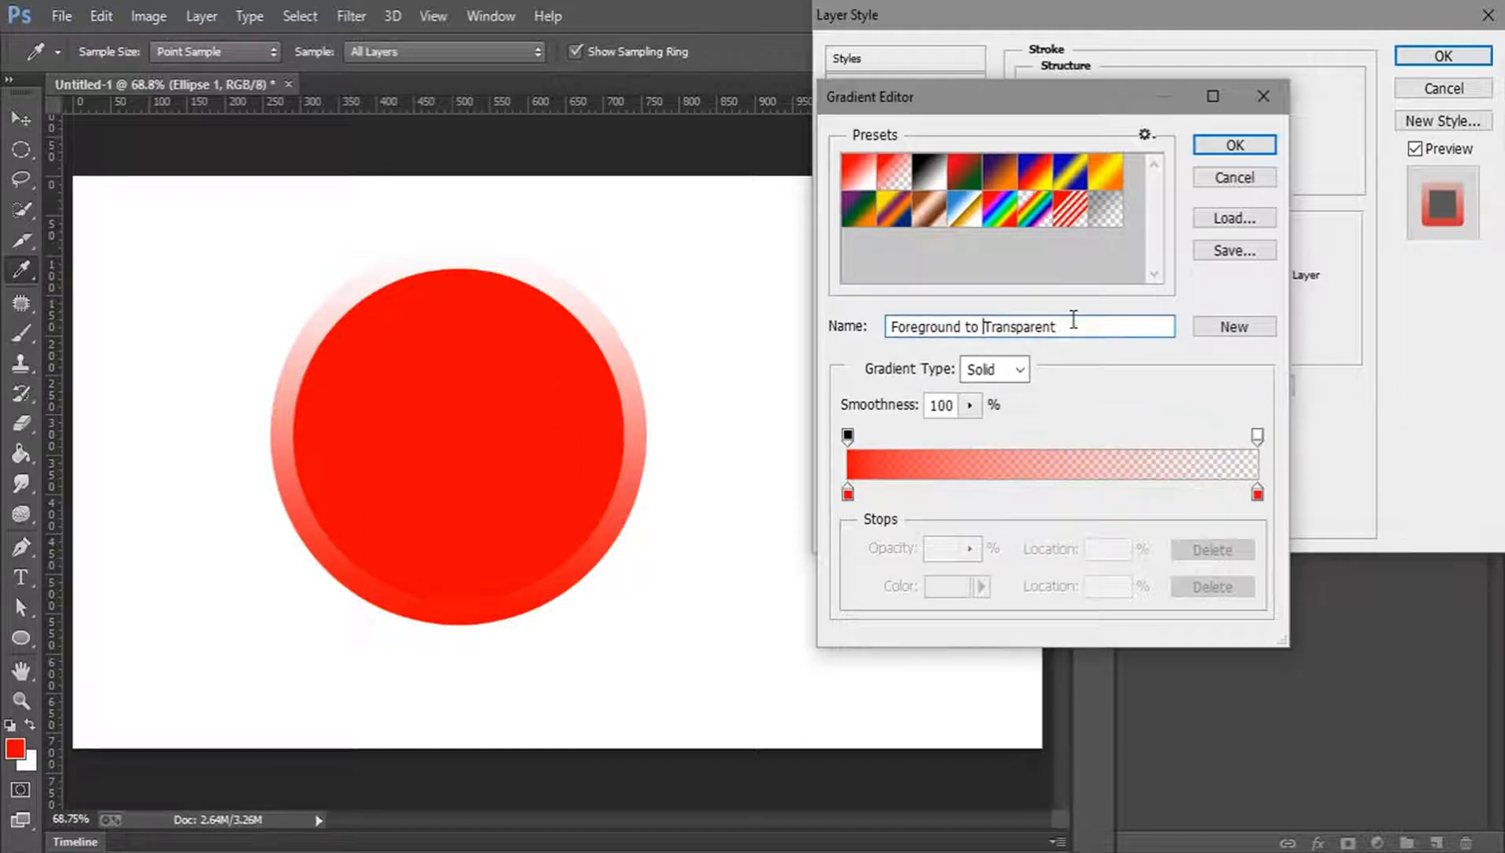
key(ctrl+a)
click(1105, 169)
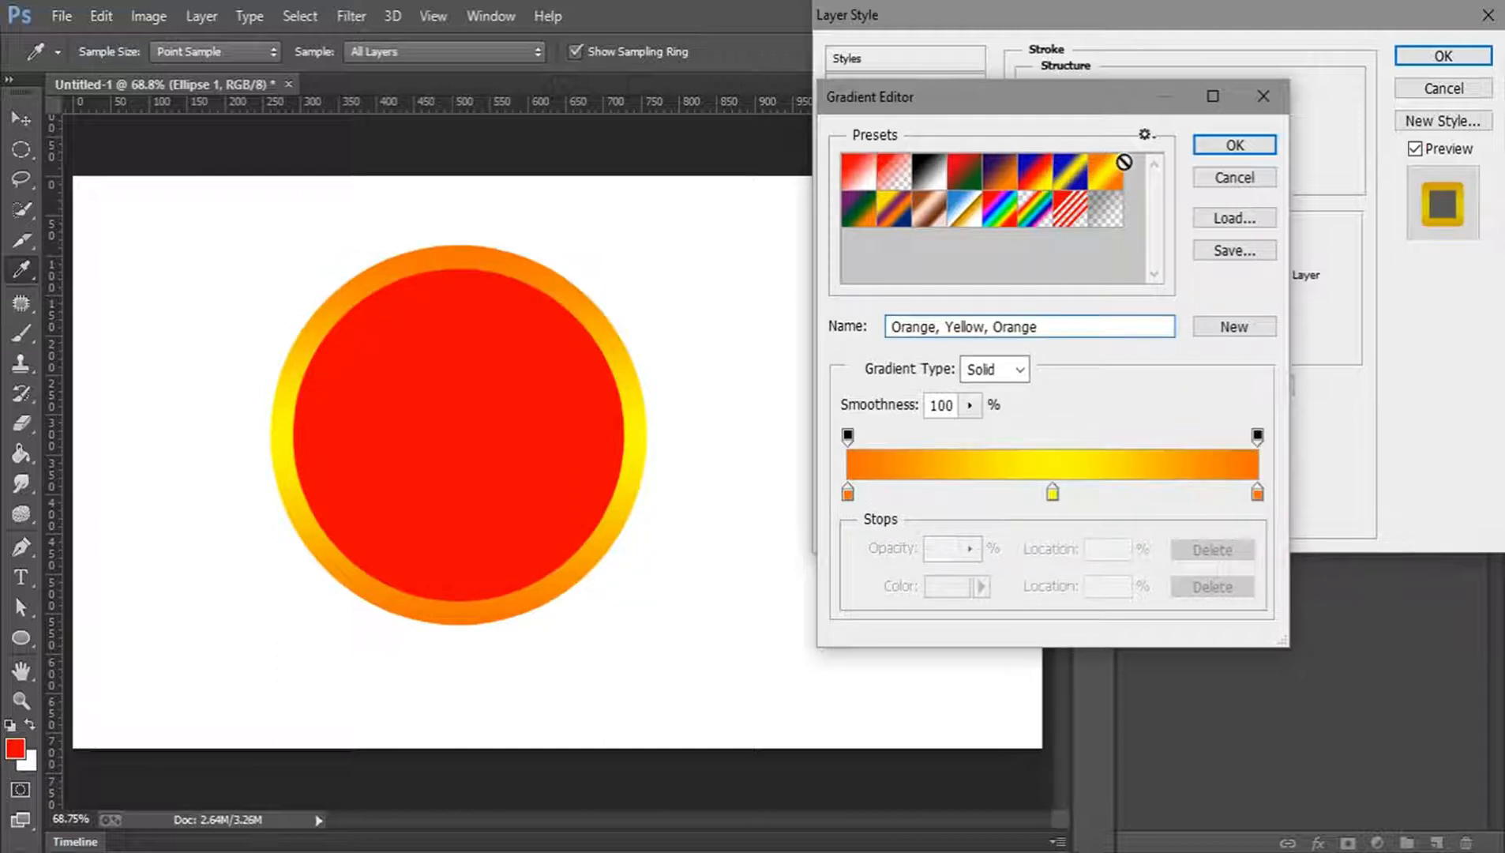
click(1107, 208)
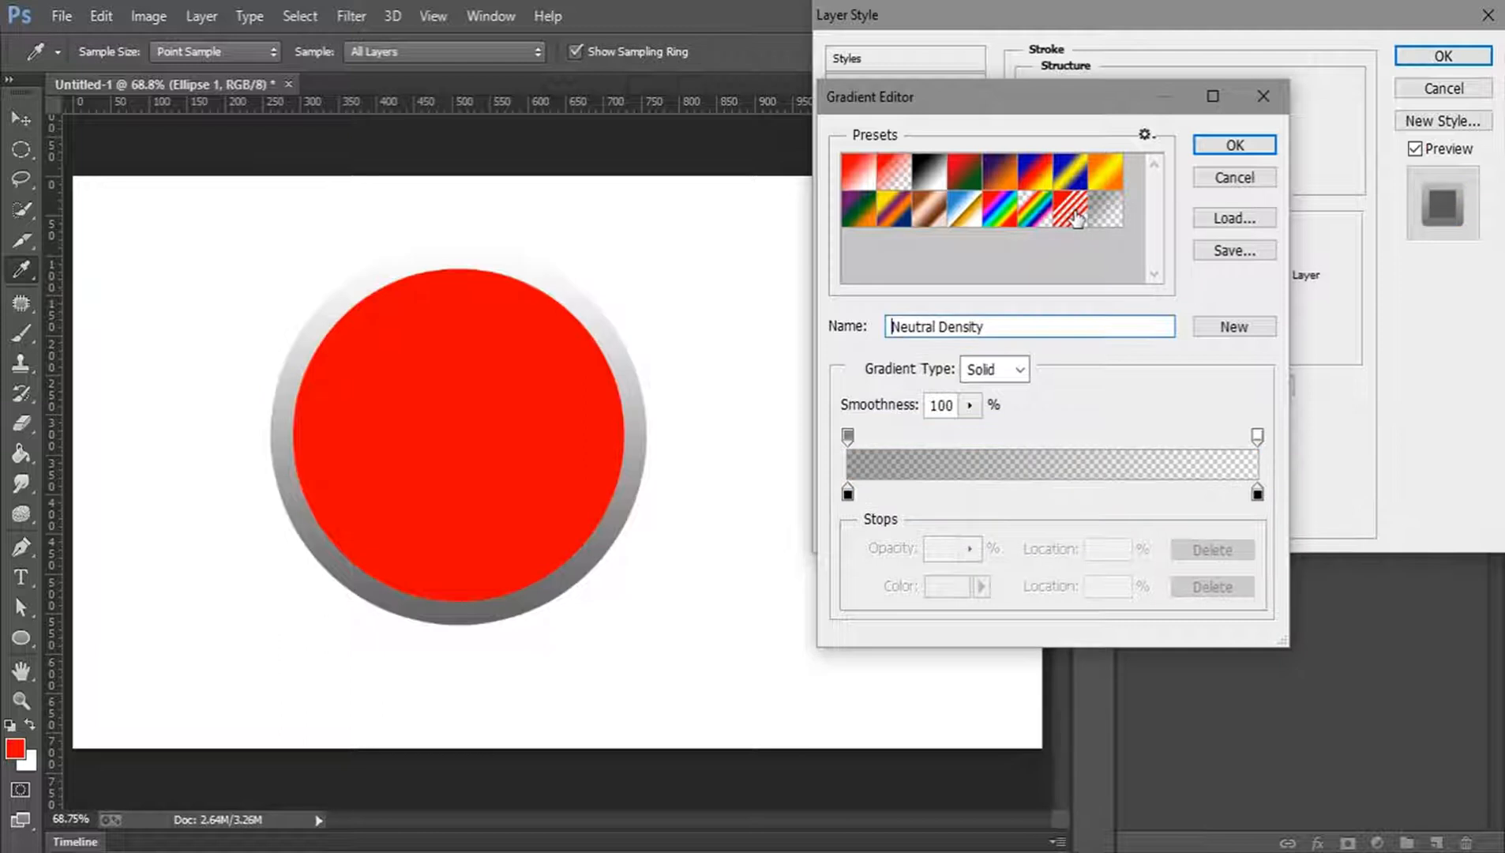
click(1077, 217)
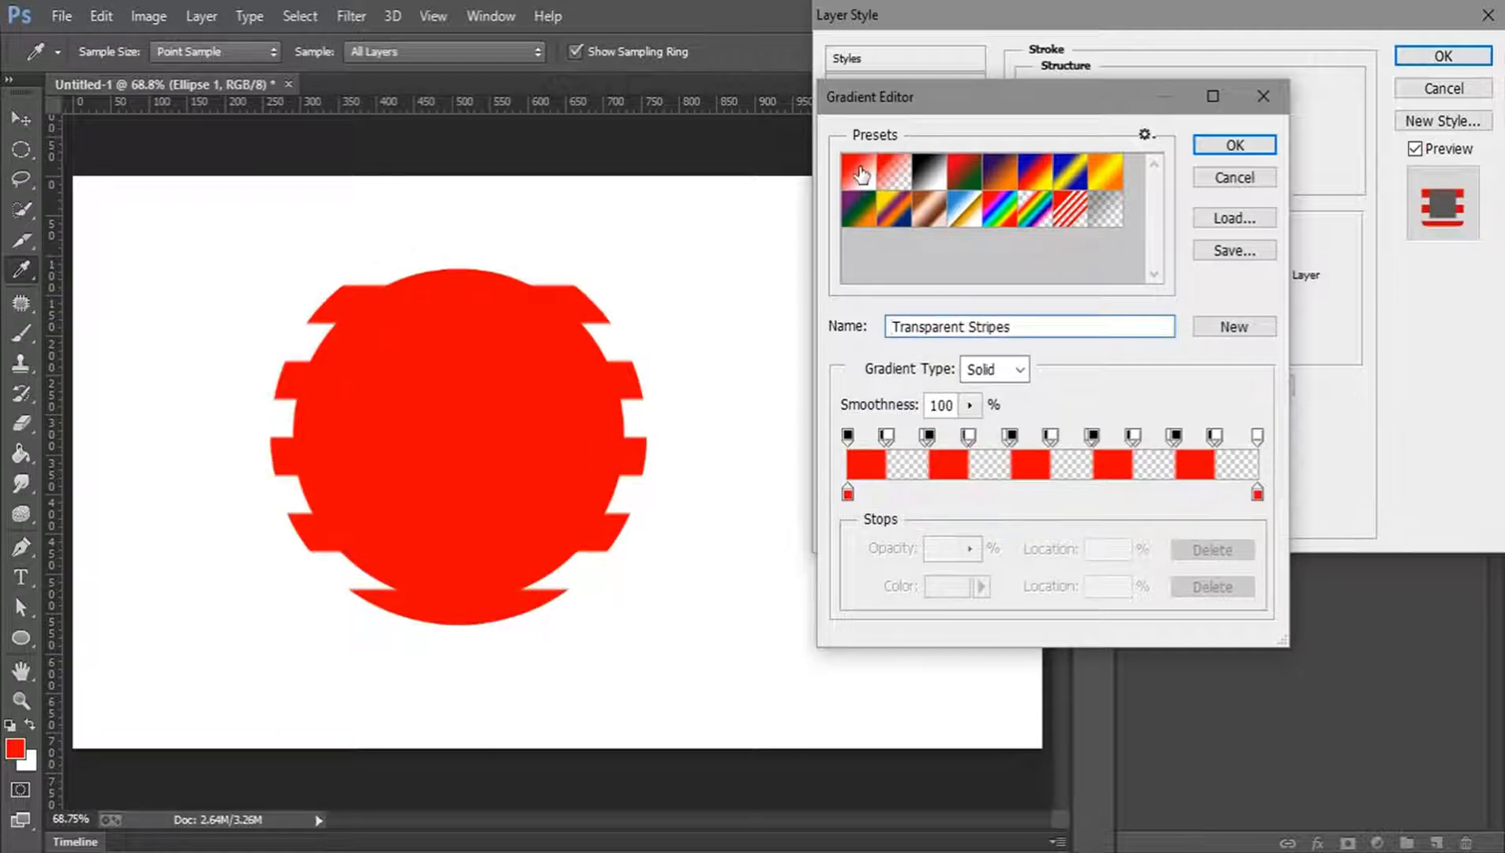
click(860, 174)
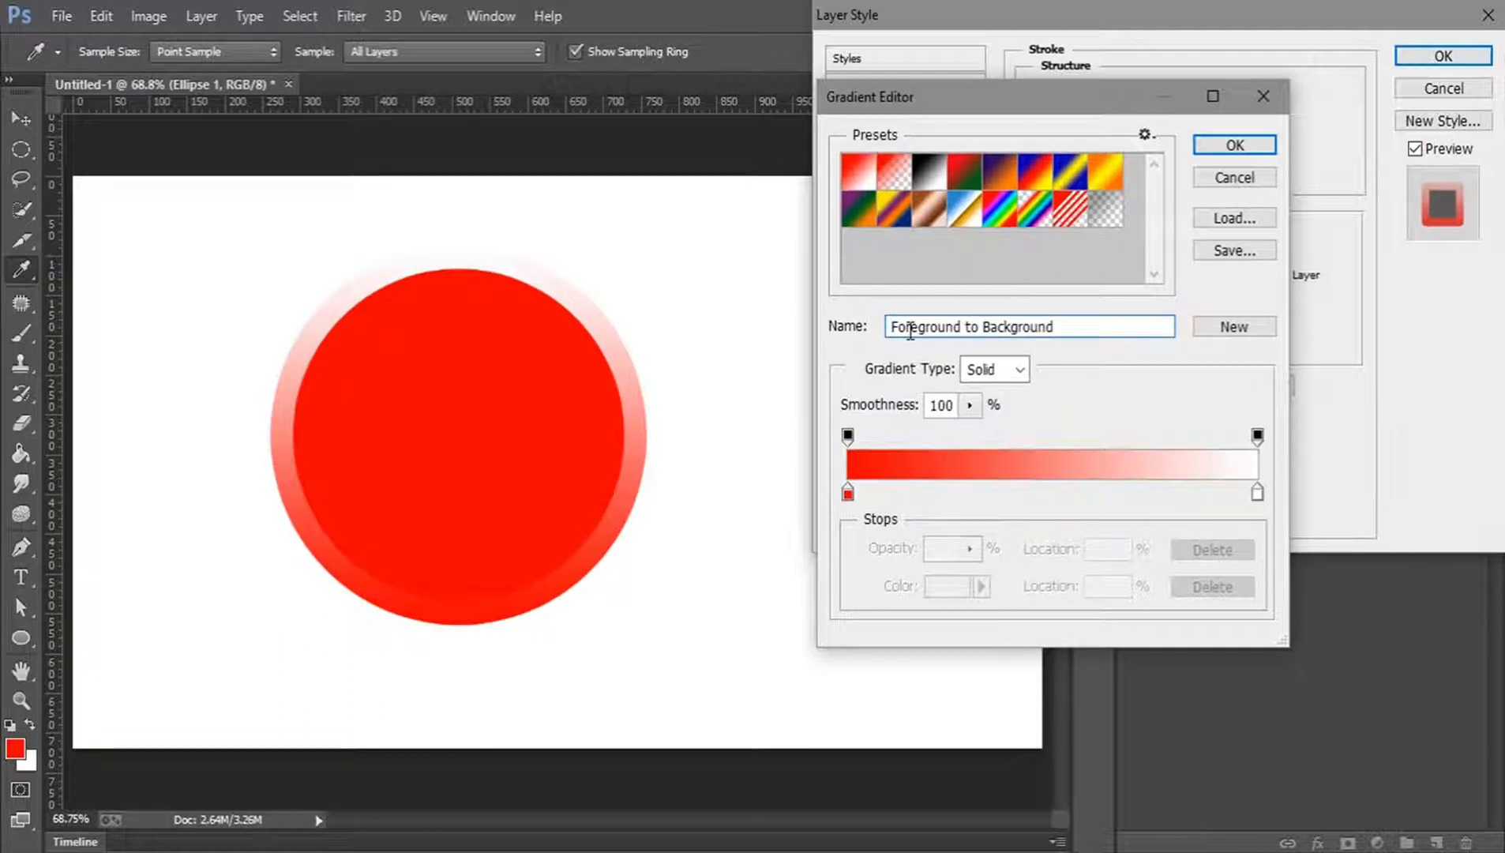
Change the color of the gradient's starting stop at 0% to green 18ff00.
click(848, 494)
click(1257, 494)
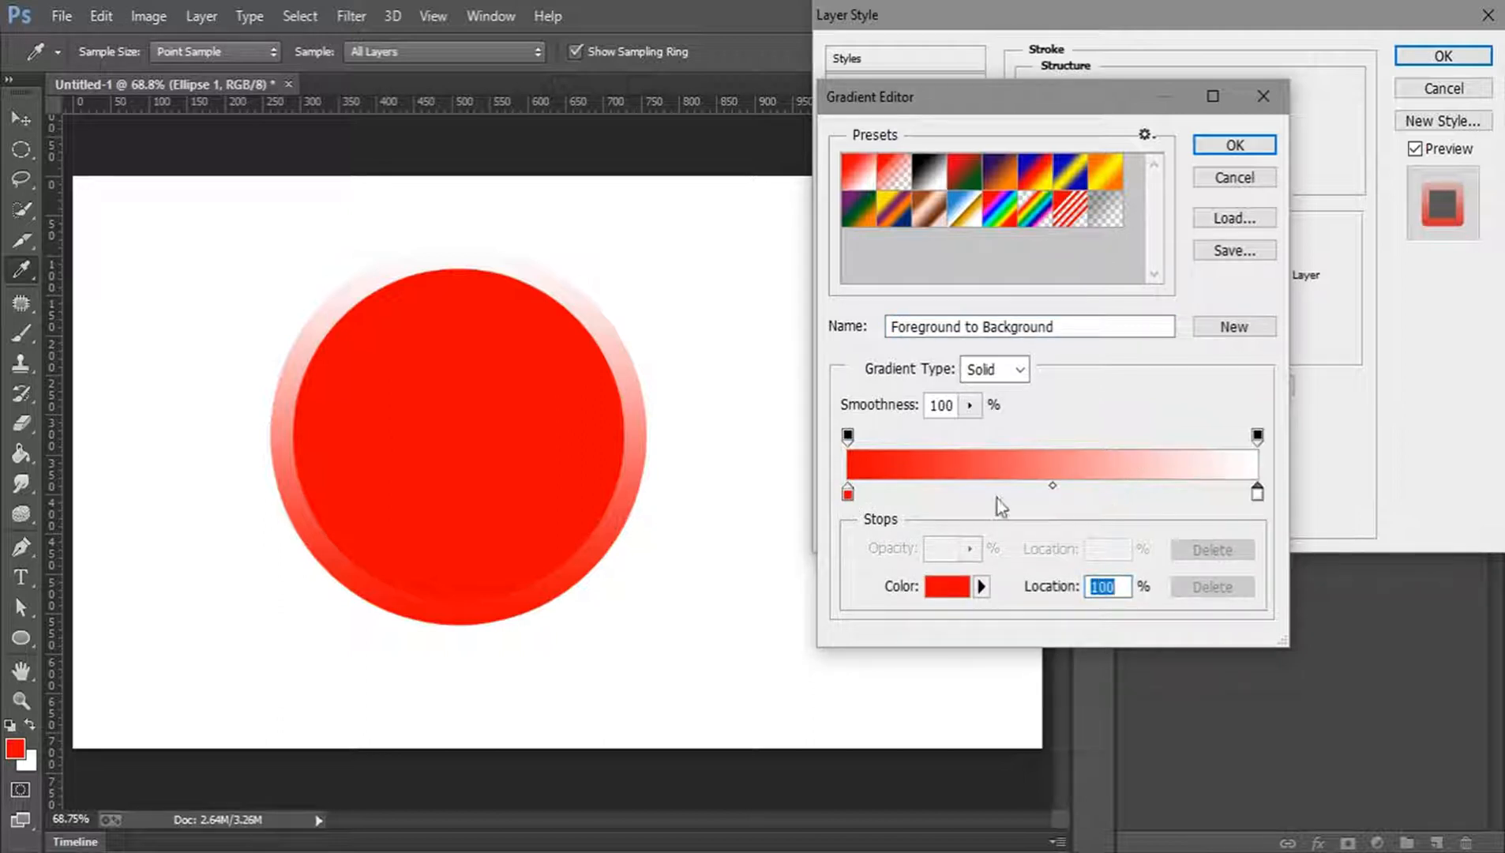
click(848, 494)
click(944, 587)
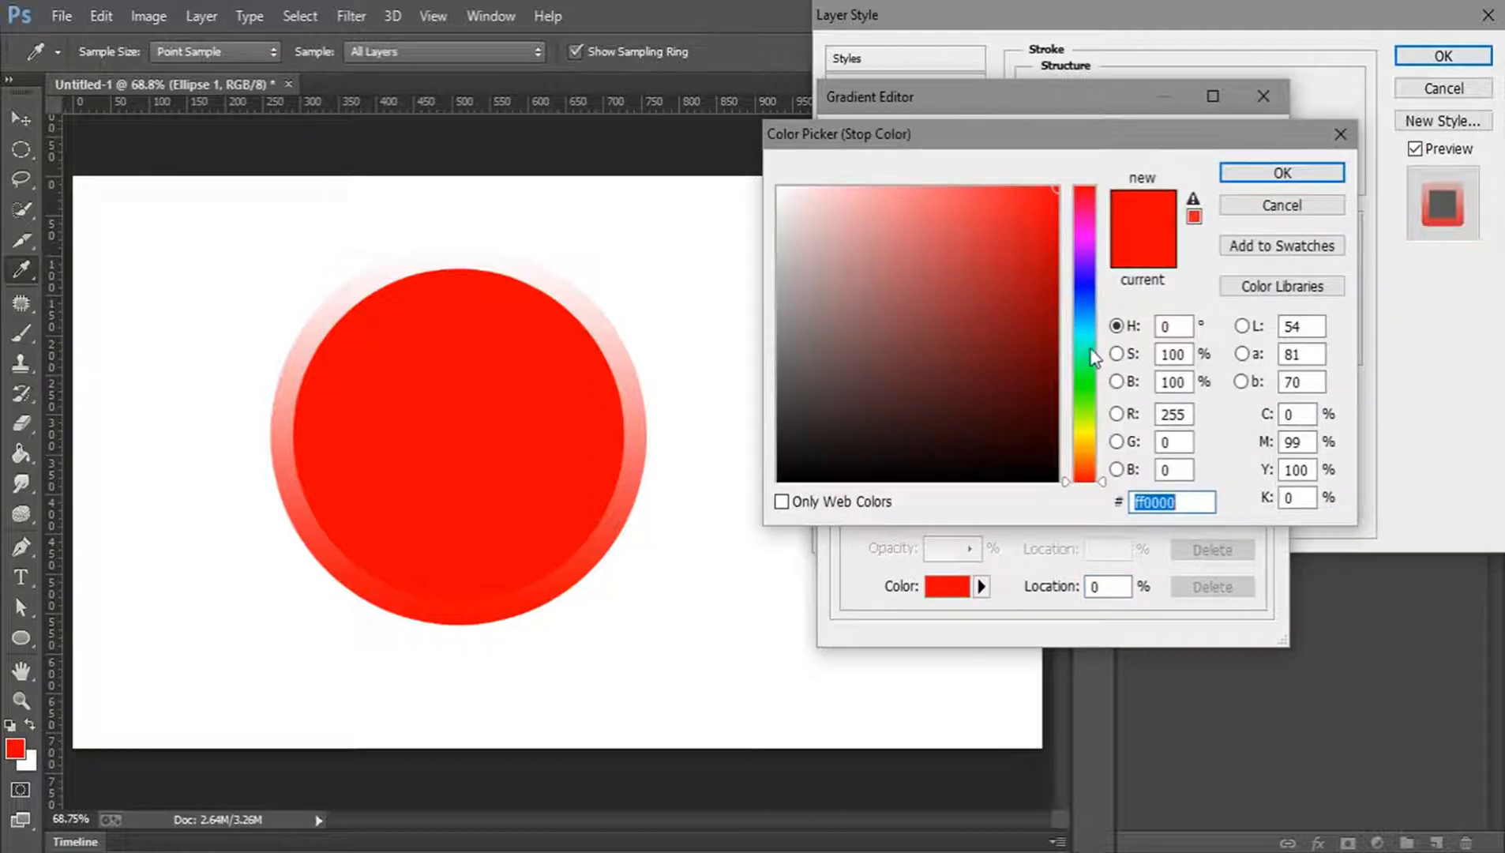
click(1084, 388)
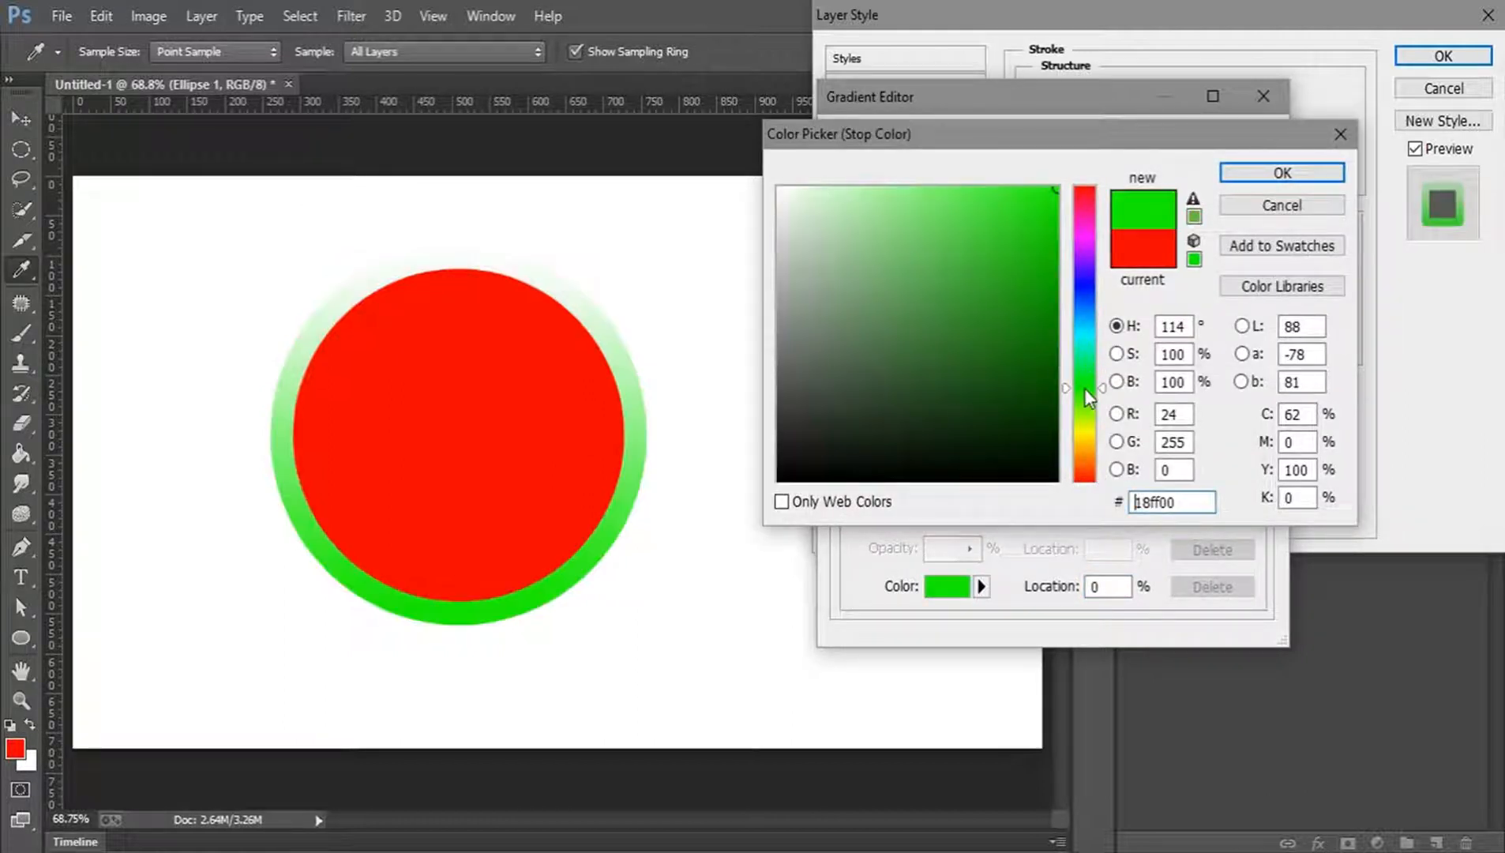
click(1255, 180)
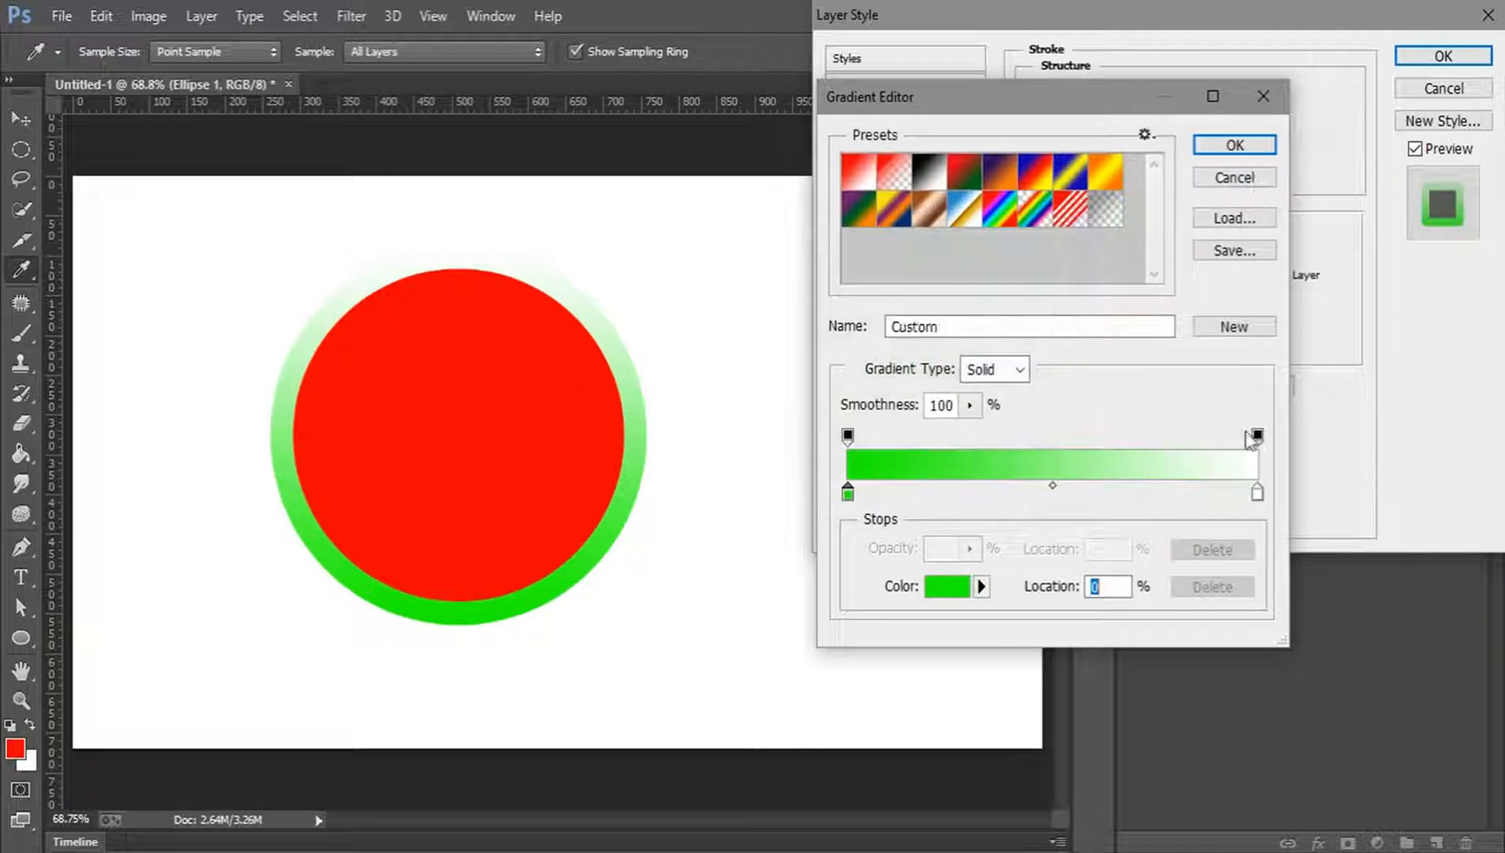
Change the color of the gradient's end stop at 100% to dark red-brown 742d2d.
click(1256, 494)
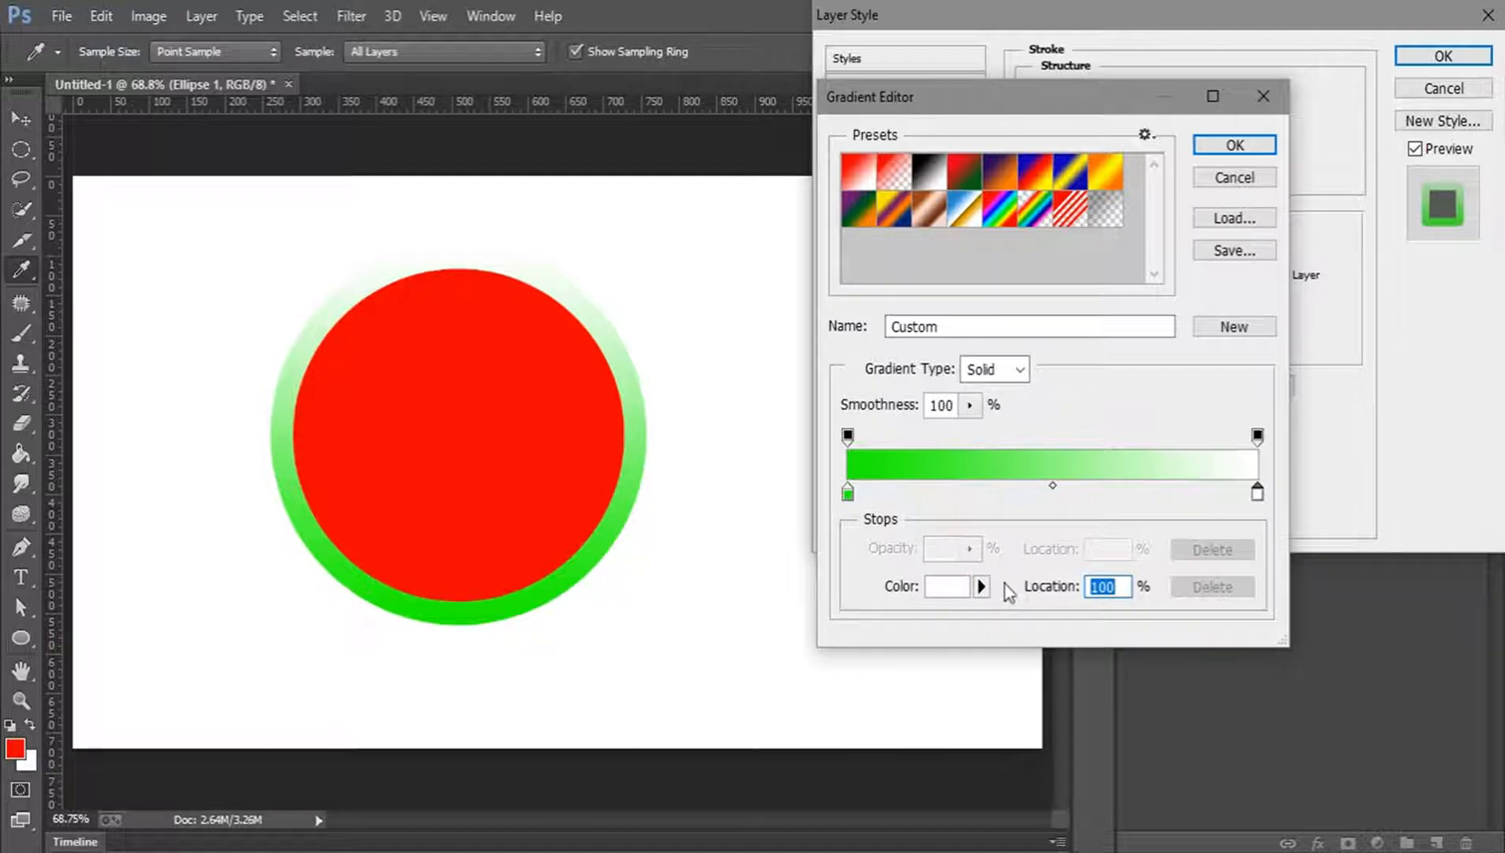
click(942, 591)
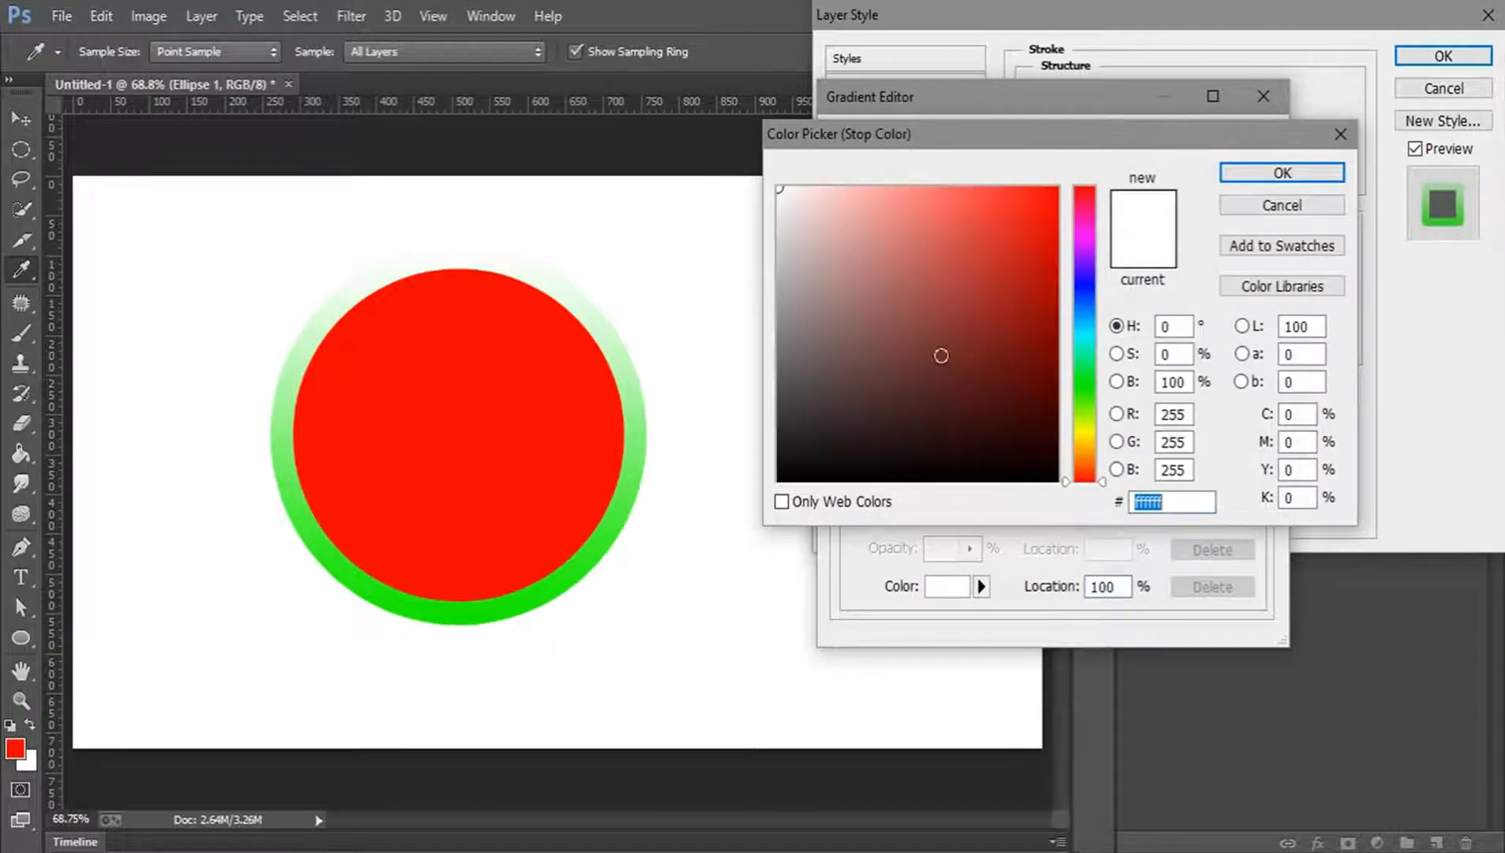
click(947, 347)
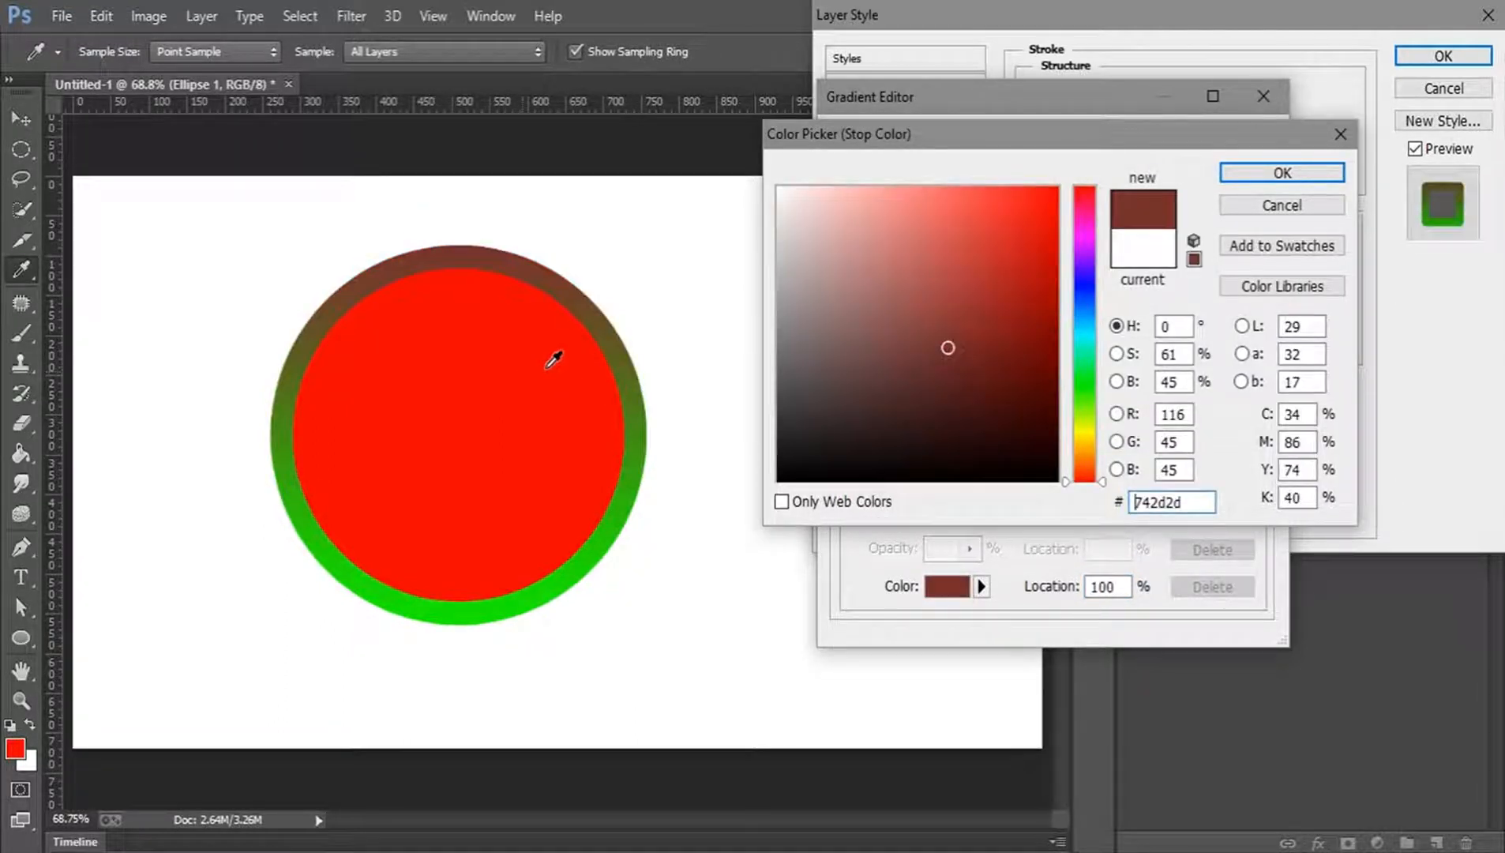
click(1276, 181)
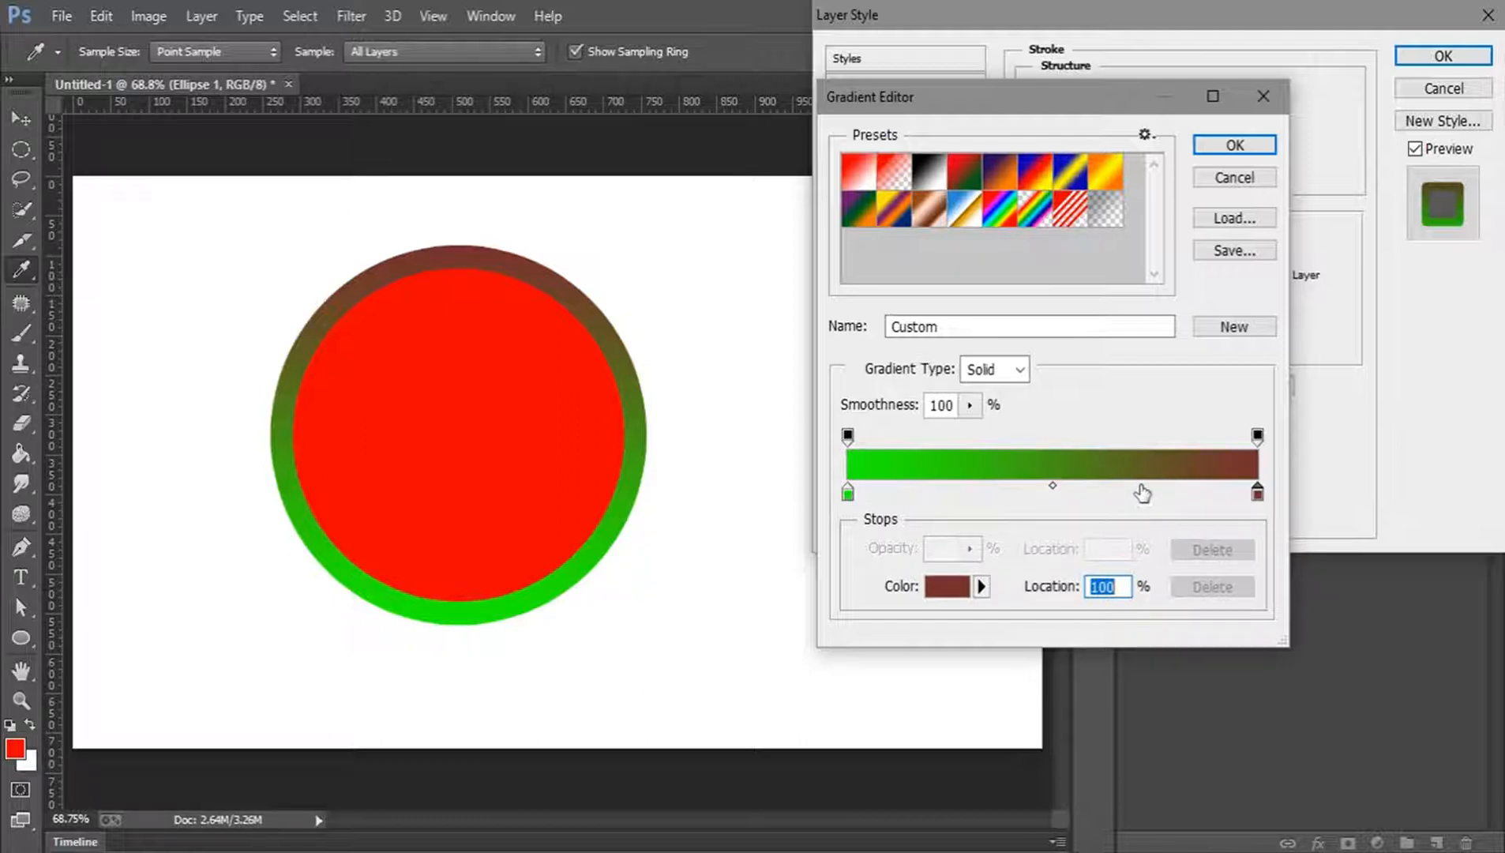
Add a third color stop about a quarter of the way along the gradient and set its color to ffcc00.
click(975, 452)
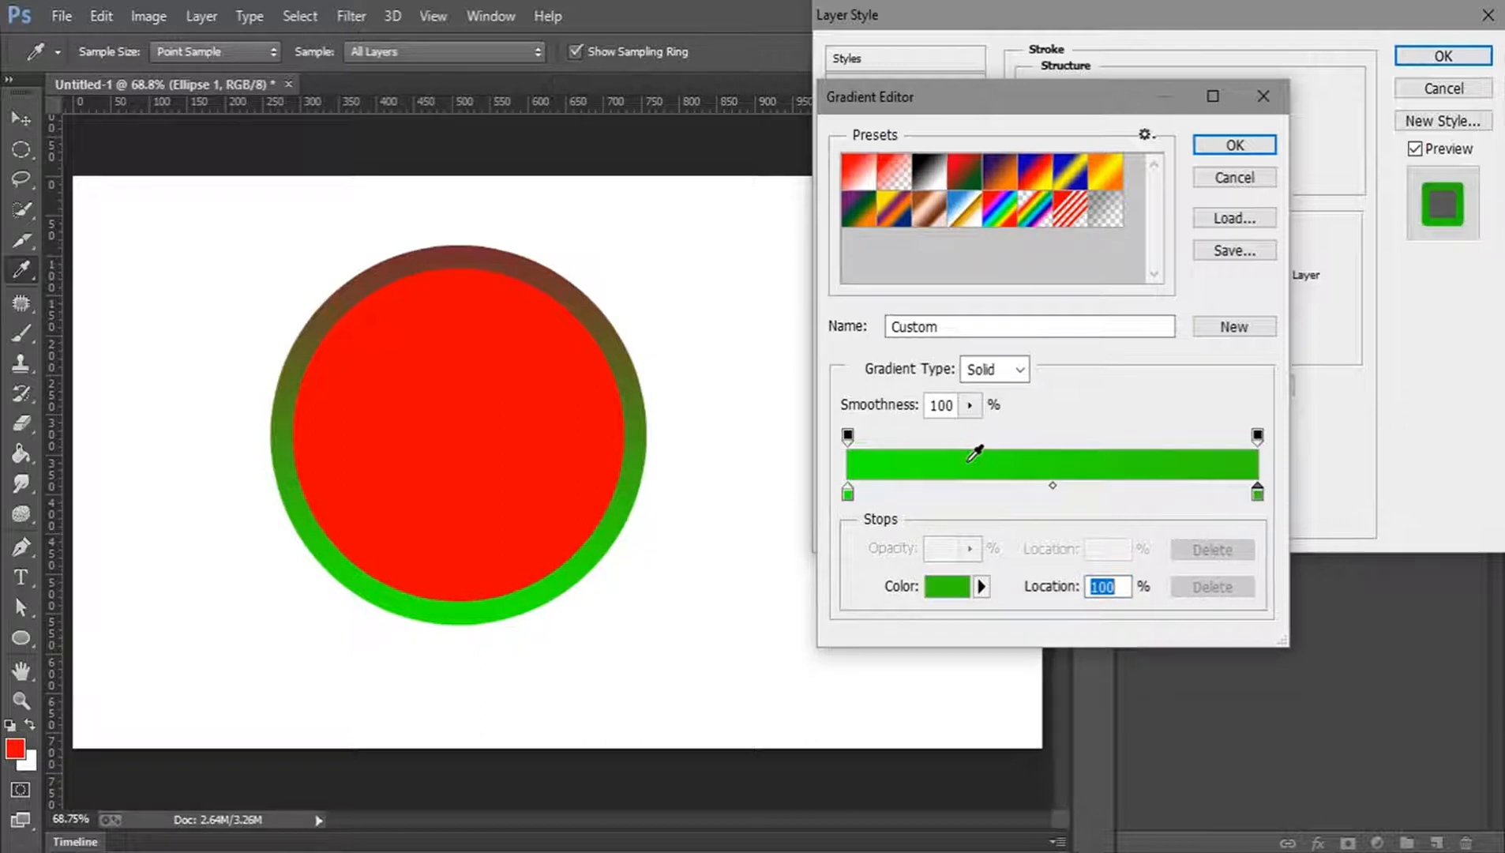
click(1198, 447)
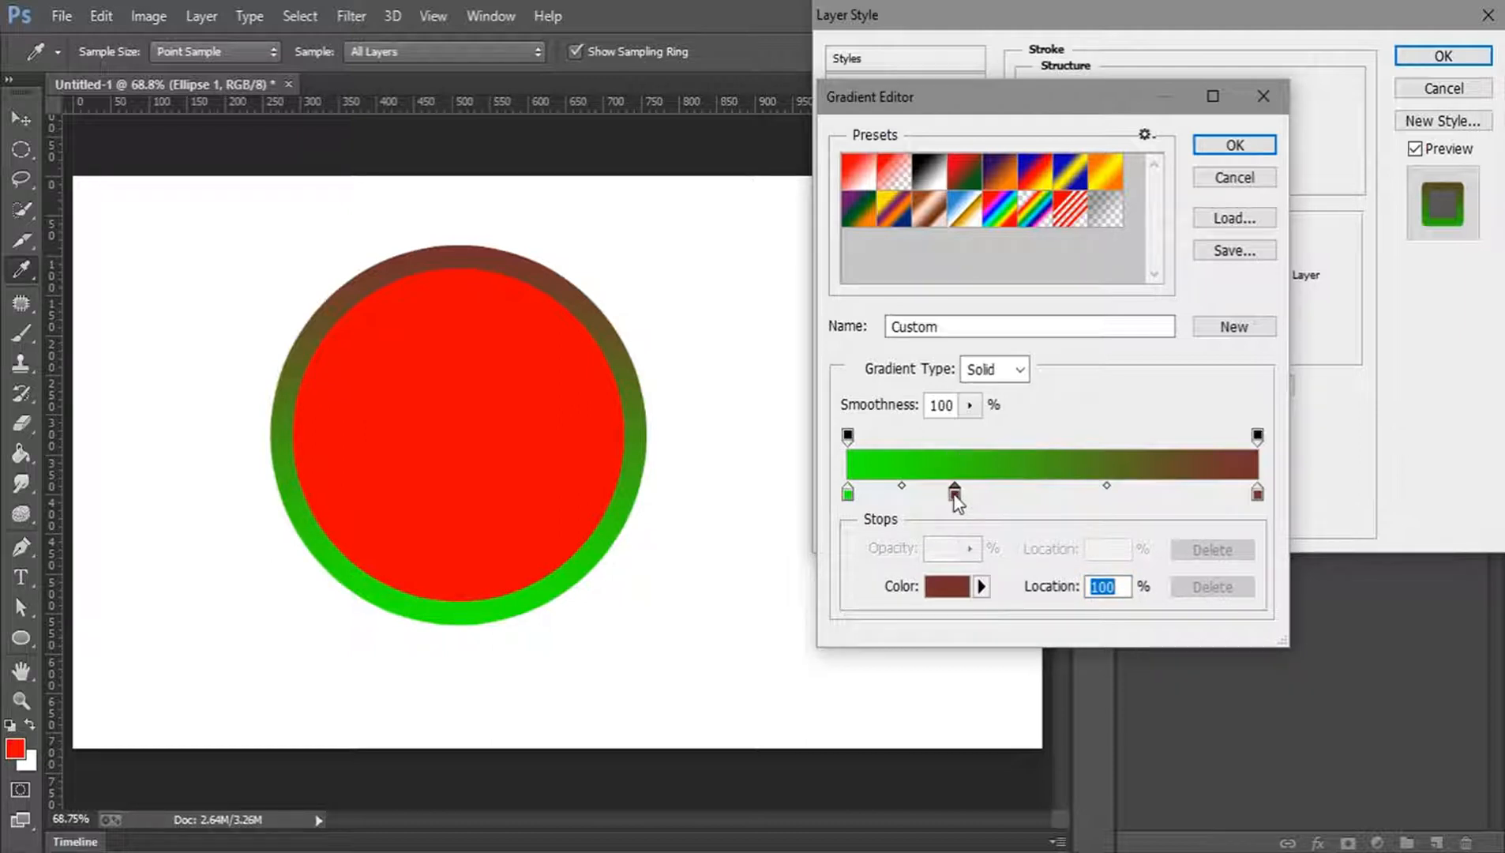
click(944, 587)
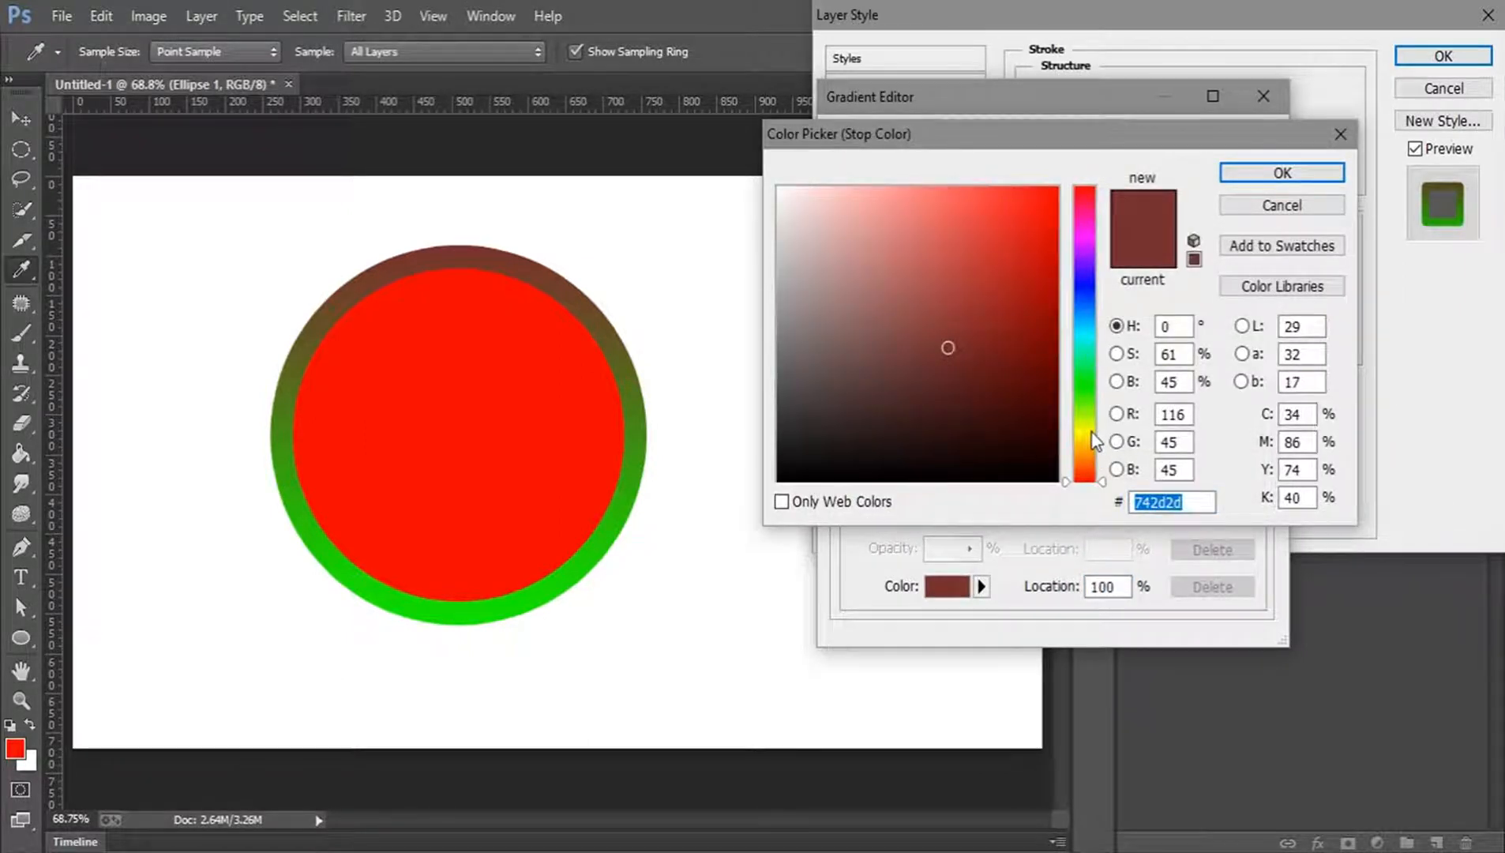
click(1084, 443)
text(ffcc00)
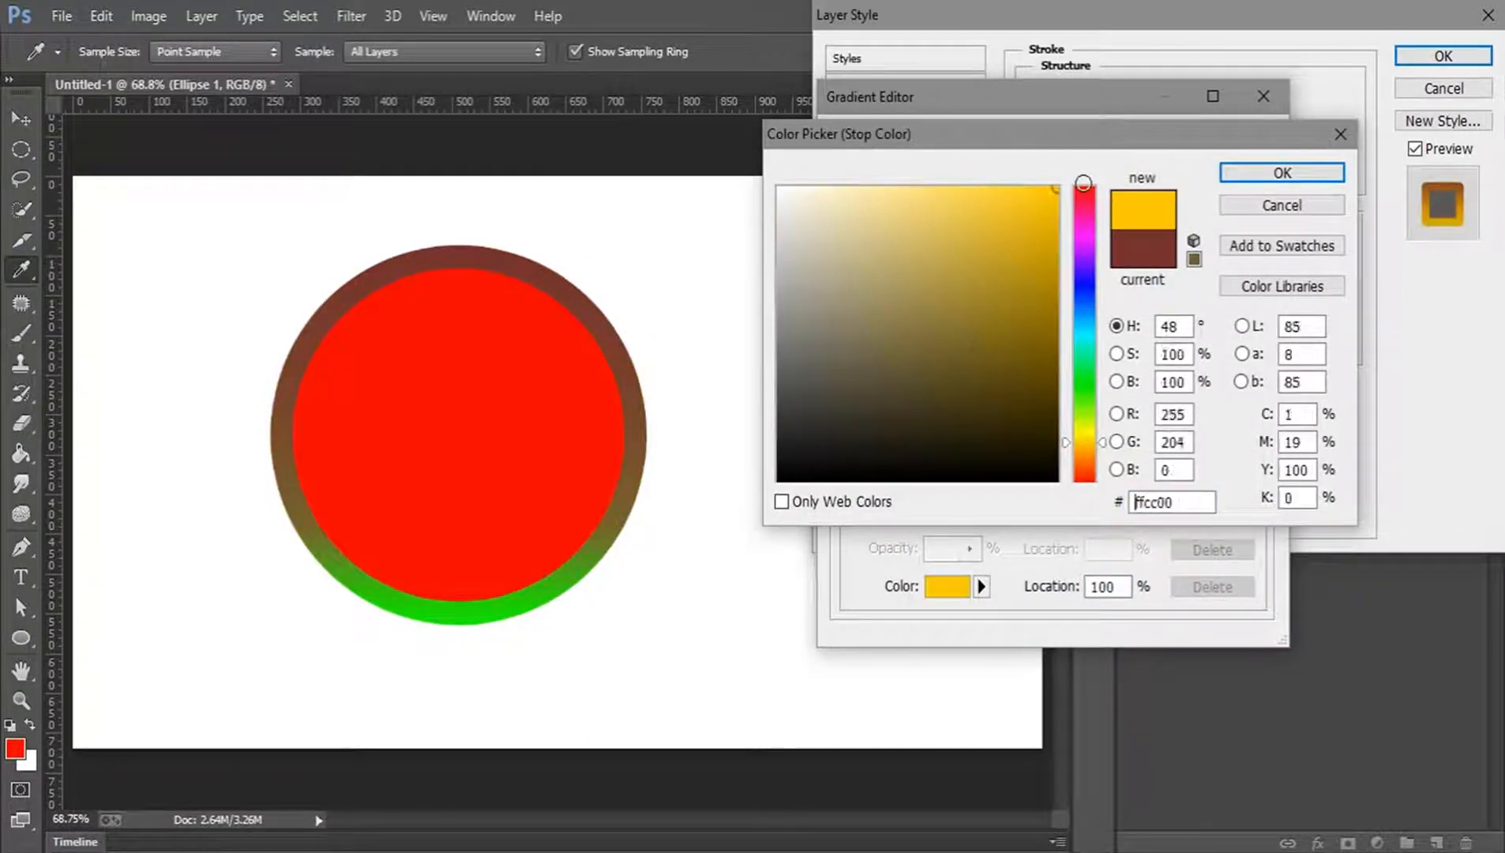
click(1250, 172)
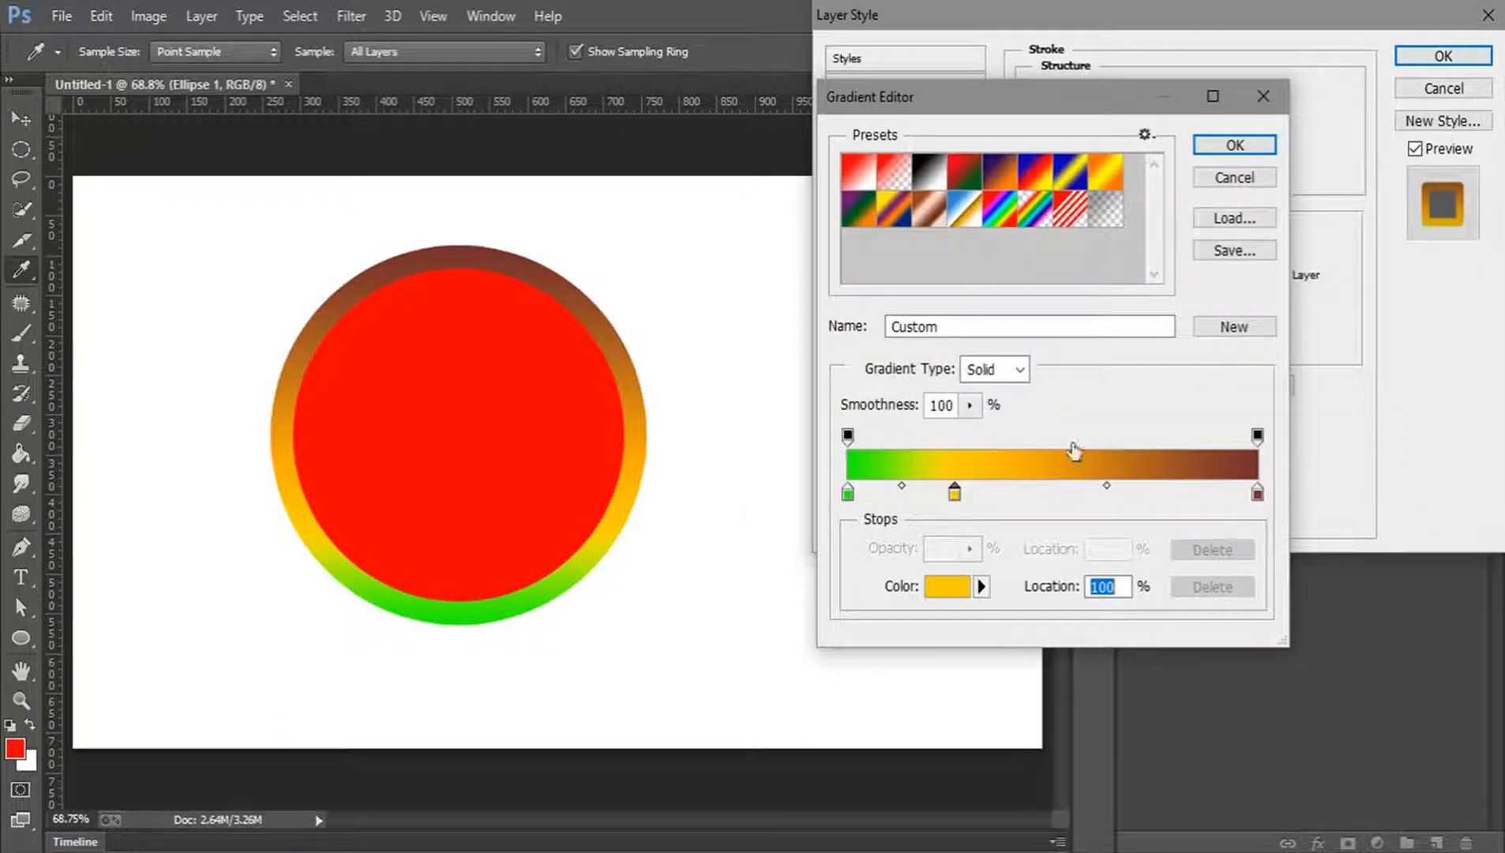
Move the yellow color stop to 50% and change the end stop at 100% to red ff0000.
drag(954, 495, 1053, 496)
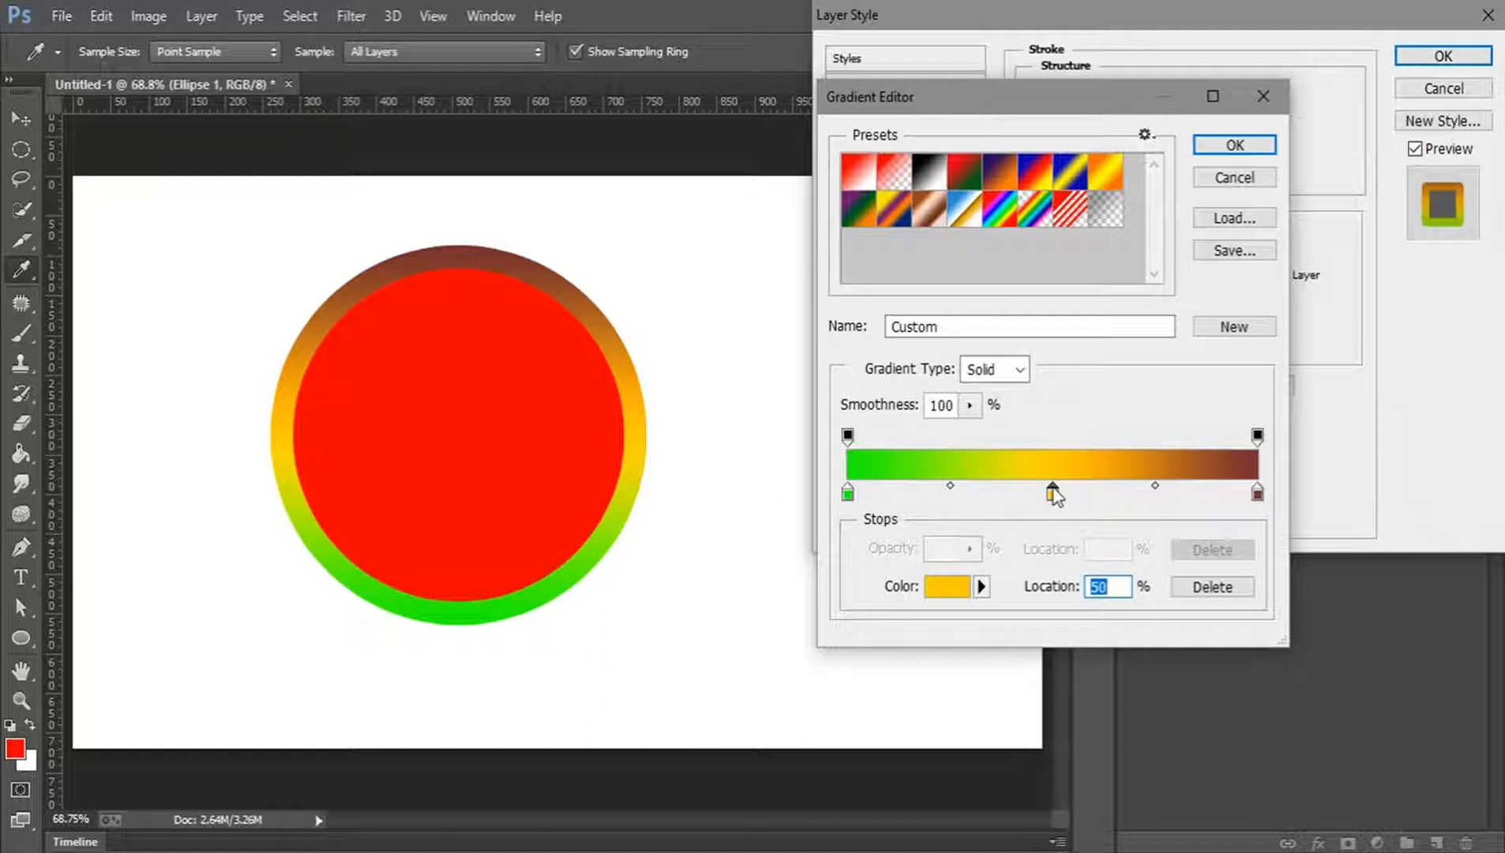
click(1258, 494)
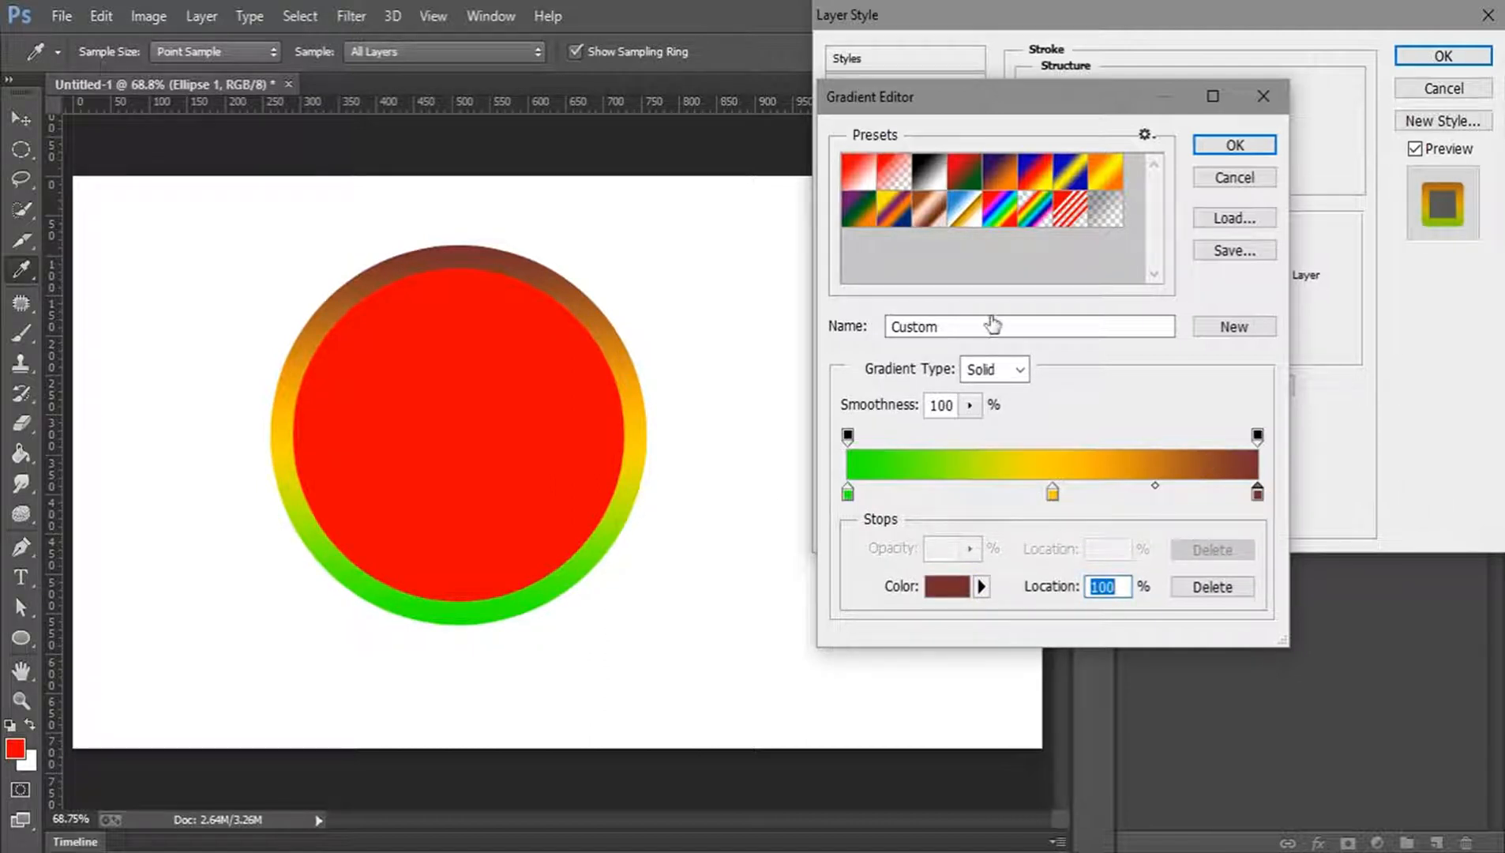
click(946, 586)
drag(1001, 258, 1147, 128)
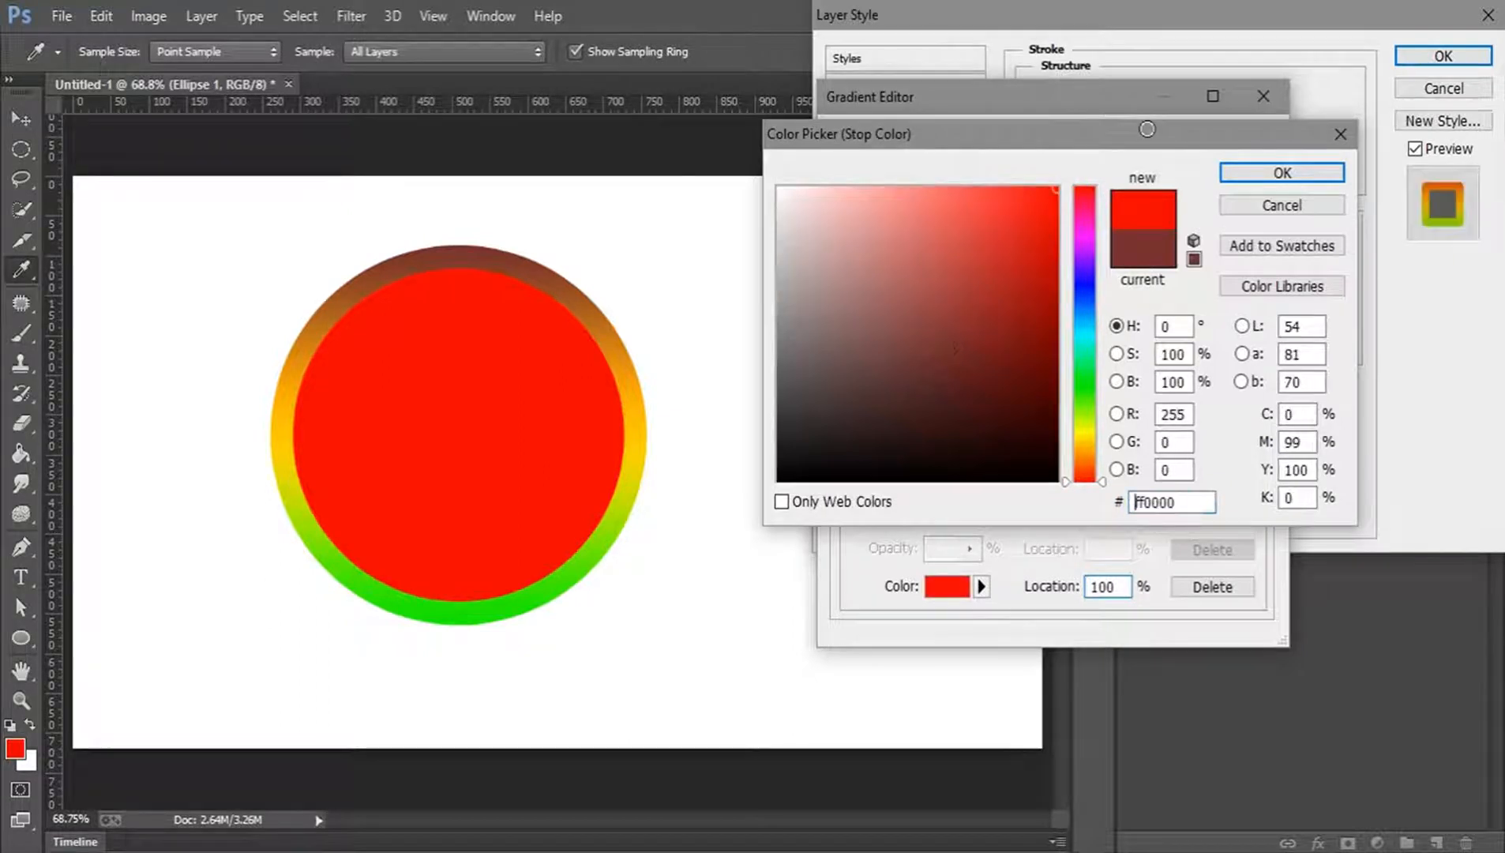
click(1240, 173)
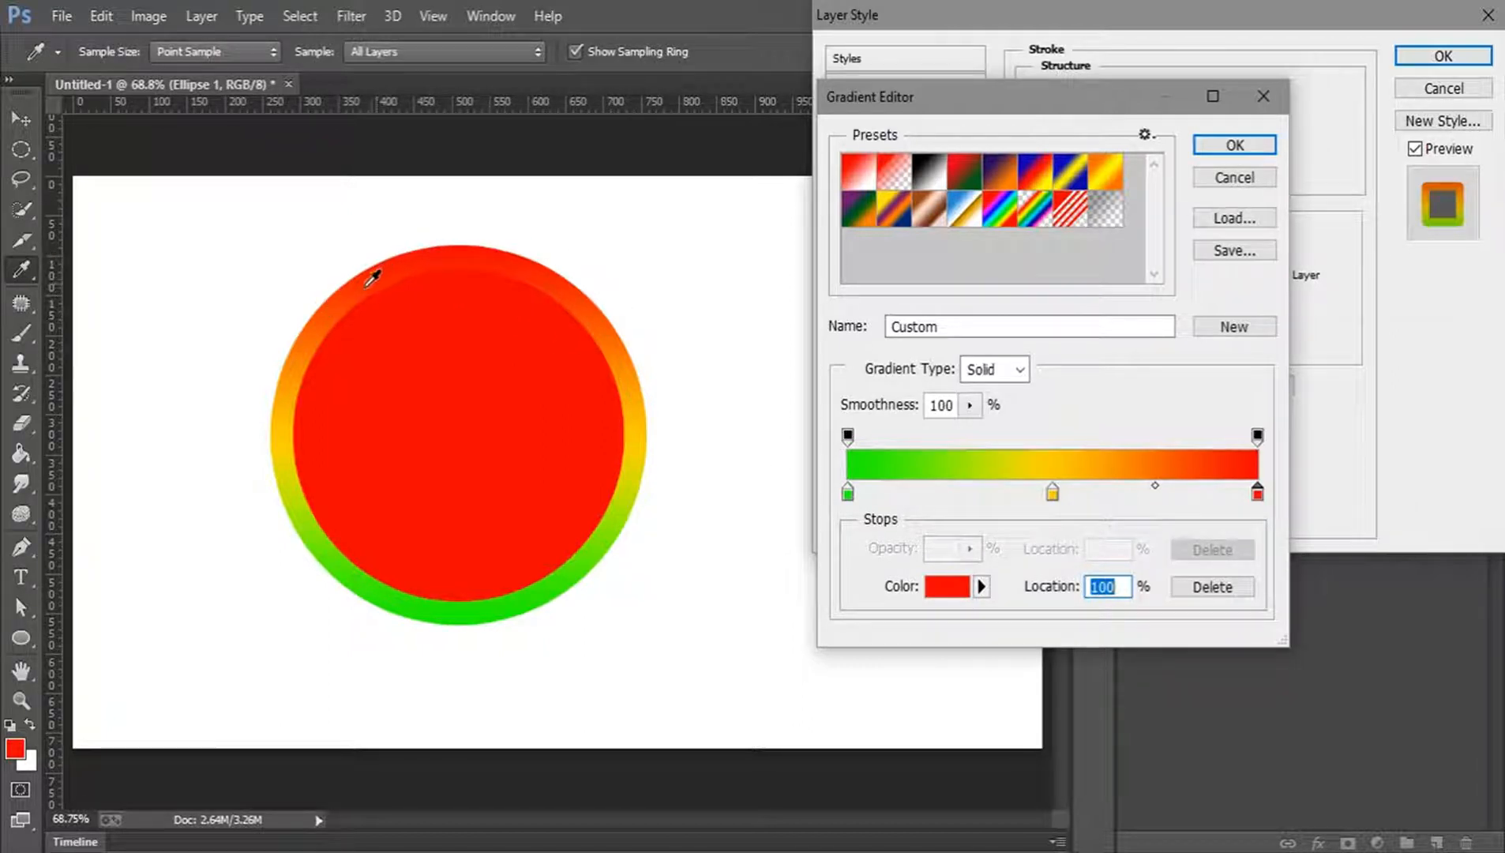
Reposition the stroke gradient's yellow stop to 91% and its green stop to 68%, and accept the gradient.
click(1052, 494)
drag(1054, 500, 923, 496)
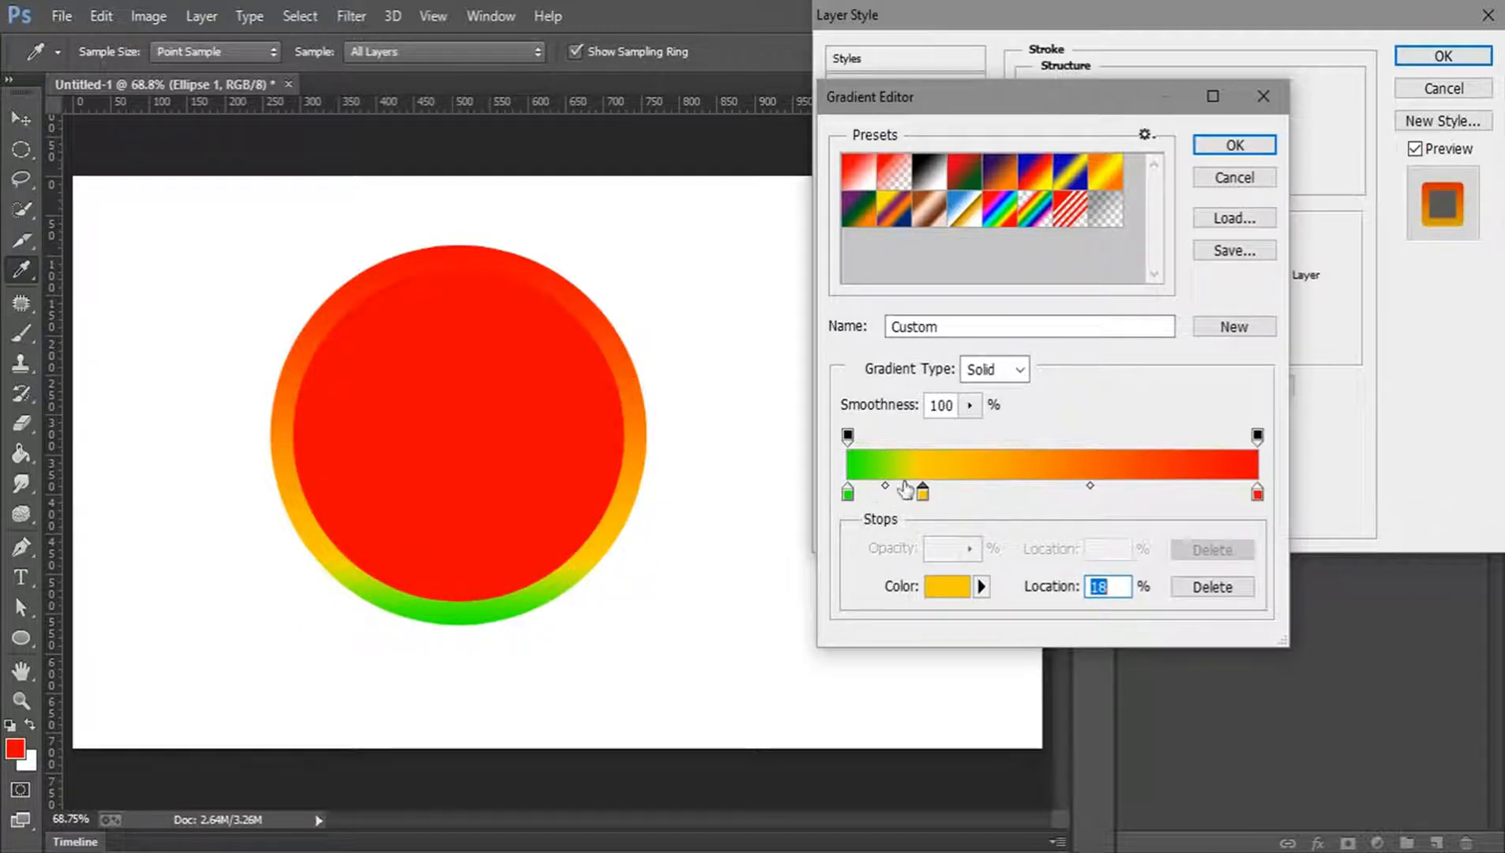
drag(848, 497, 1226, 496)
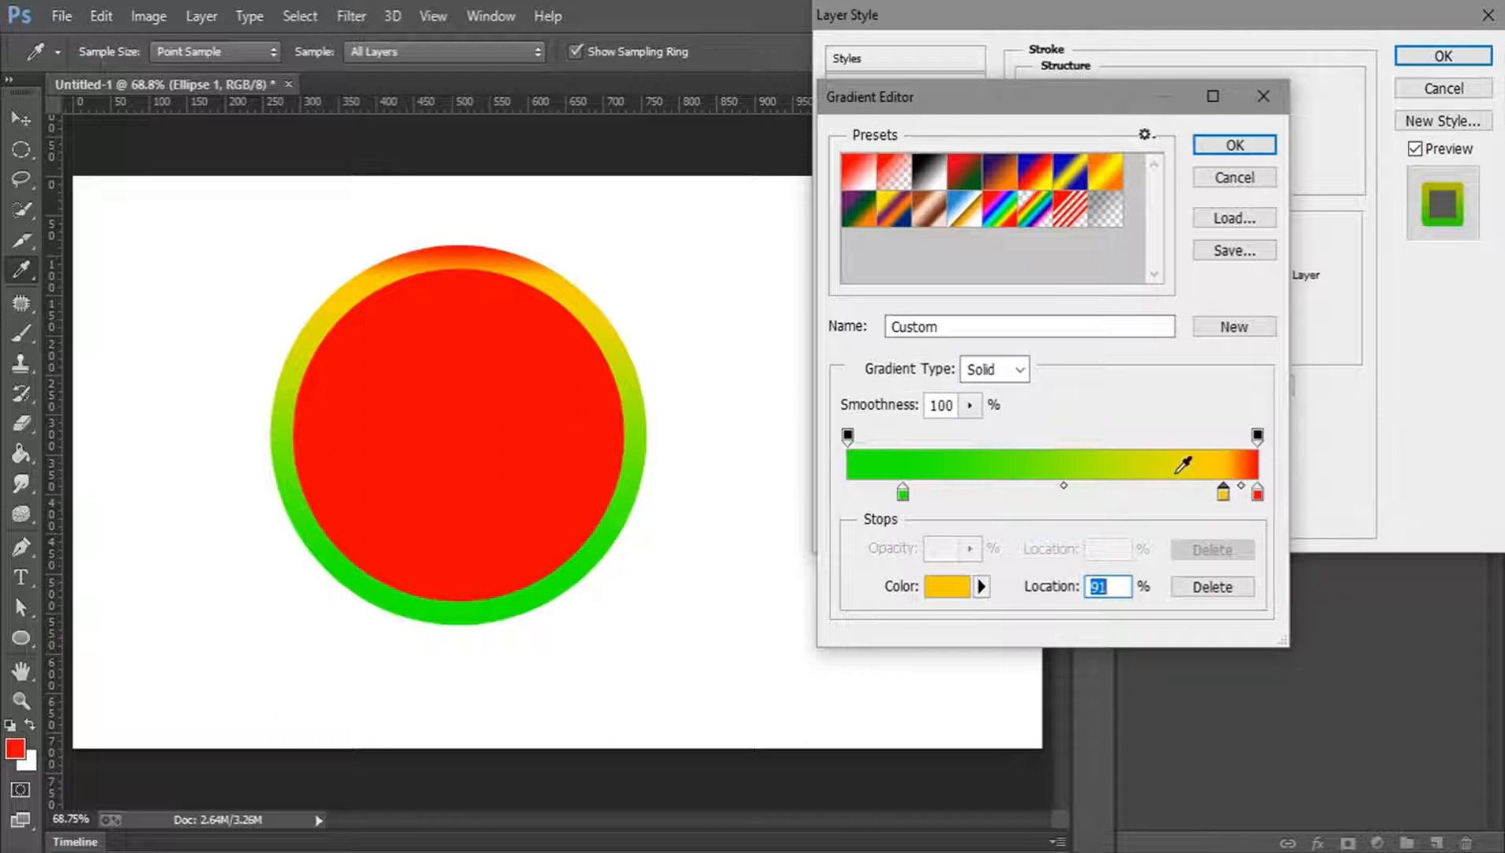
click(902, 494)
drag(1004, 501, 1125, 493)
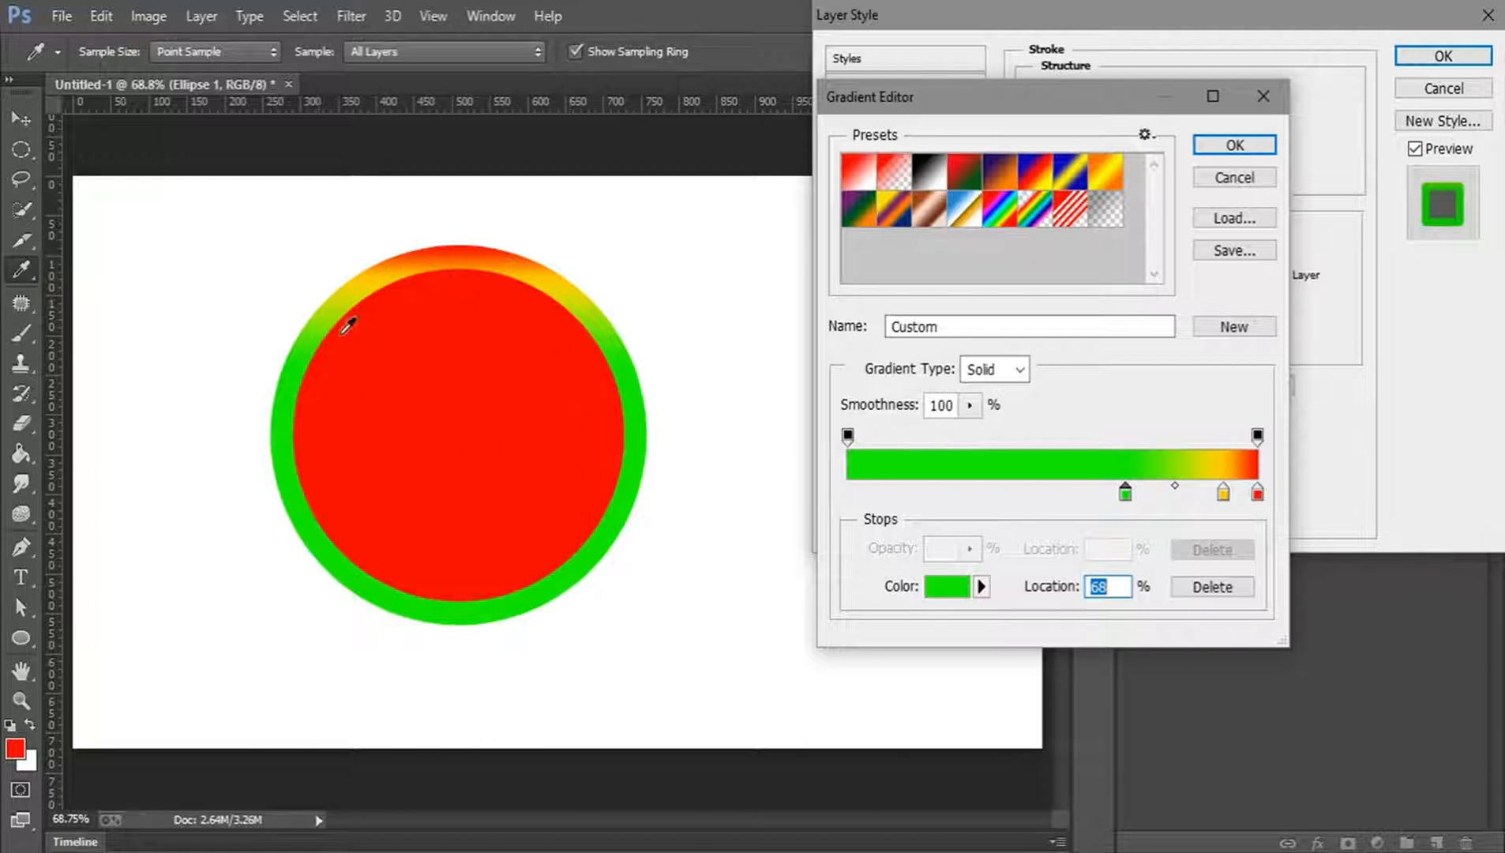
click(1236, 149)
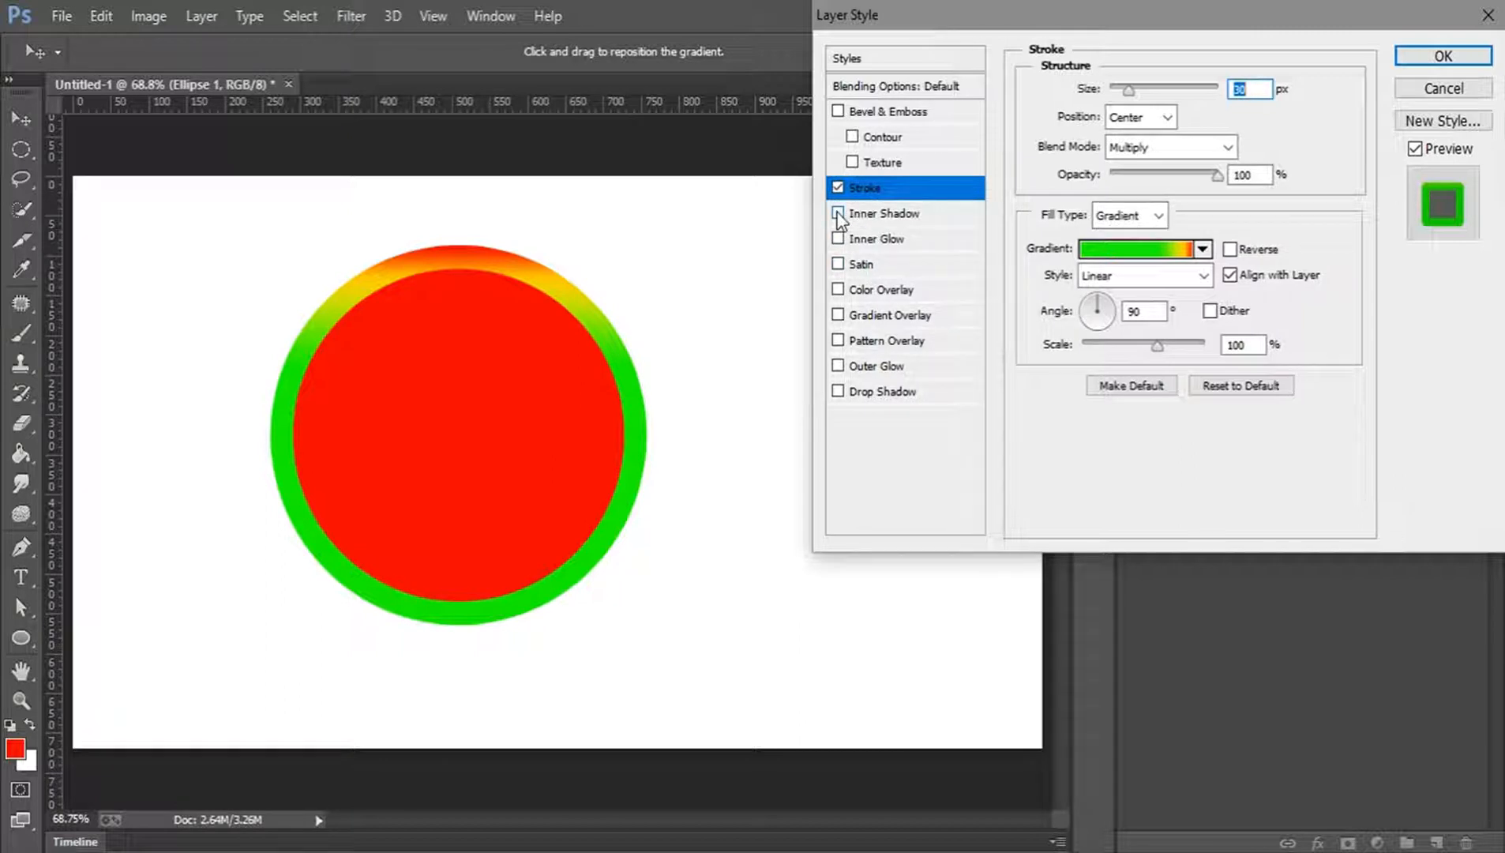
Set the stroke position to Outside and switch the Stroke effect off and back on to compare.
click(1148, 118)
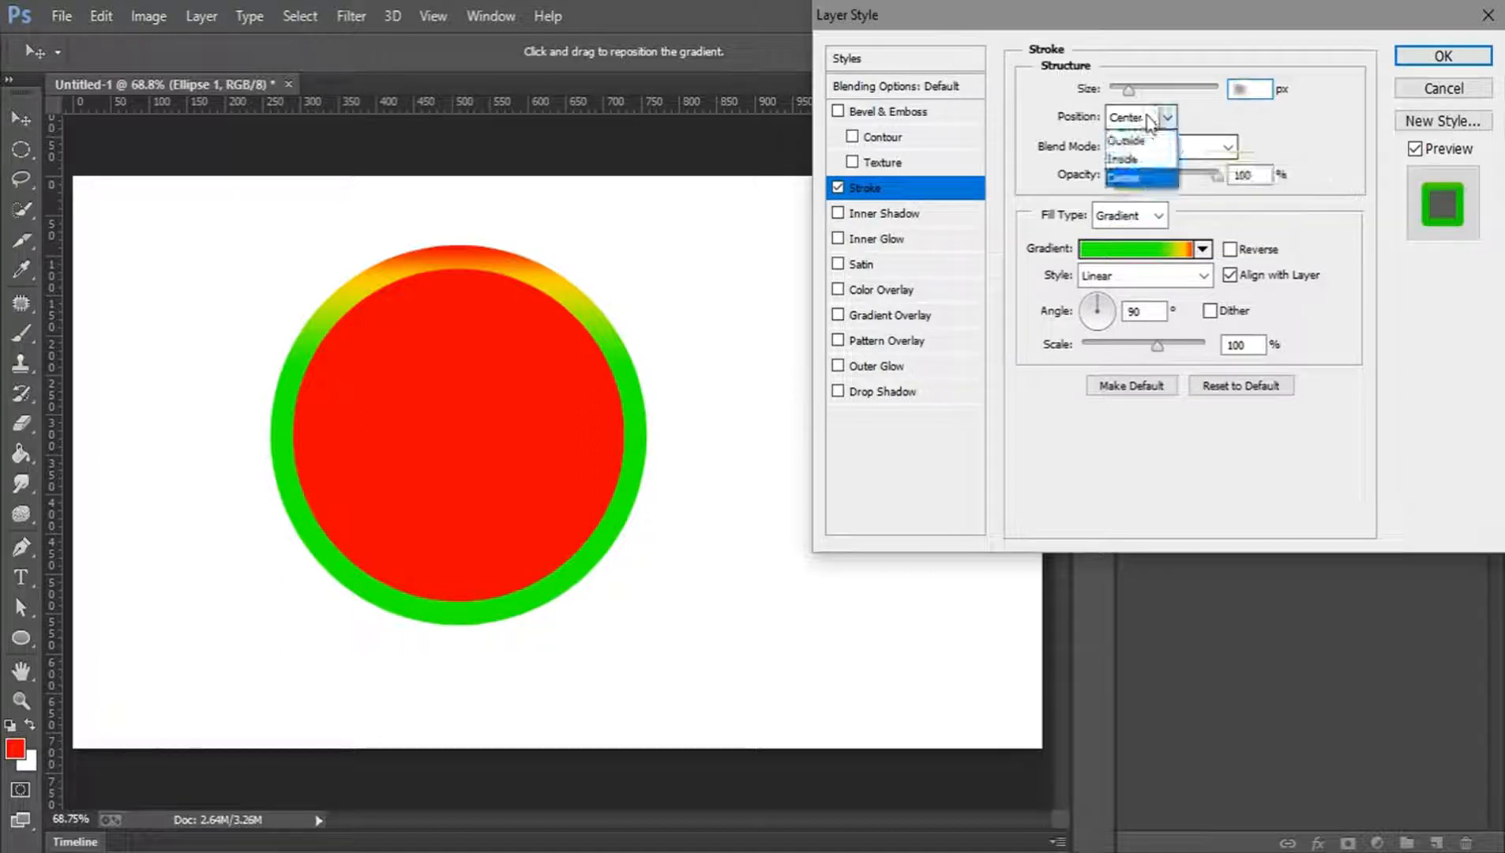
click(1124, 140)
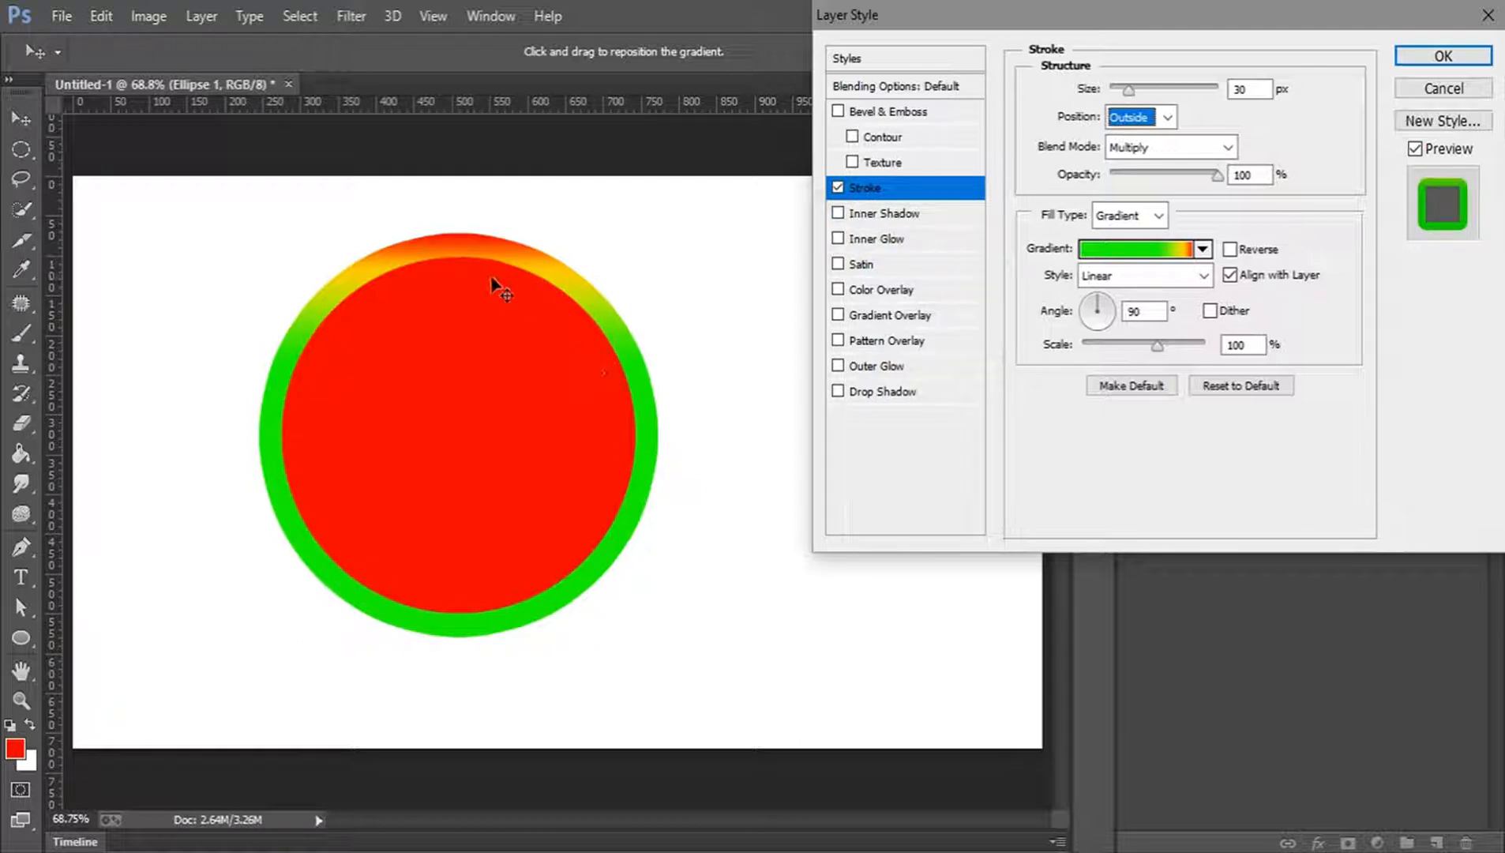
mouse_move(569, 302)
mouse_down()
mouse_move(608, 319)
mouse_move(489, 286)
mouse_up()
mouse_move(537, 289)
mouse_down()
mouse_move(614, 330)
mouse_move(470, 266)
mouse_move(585, 324)
mouse_up()
click(838, 194)
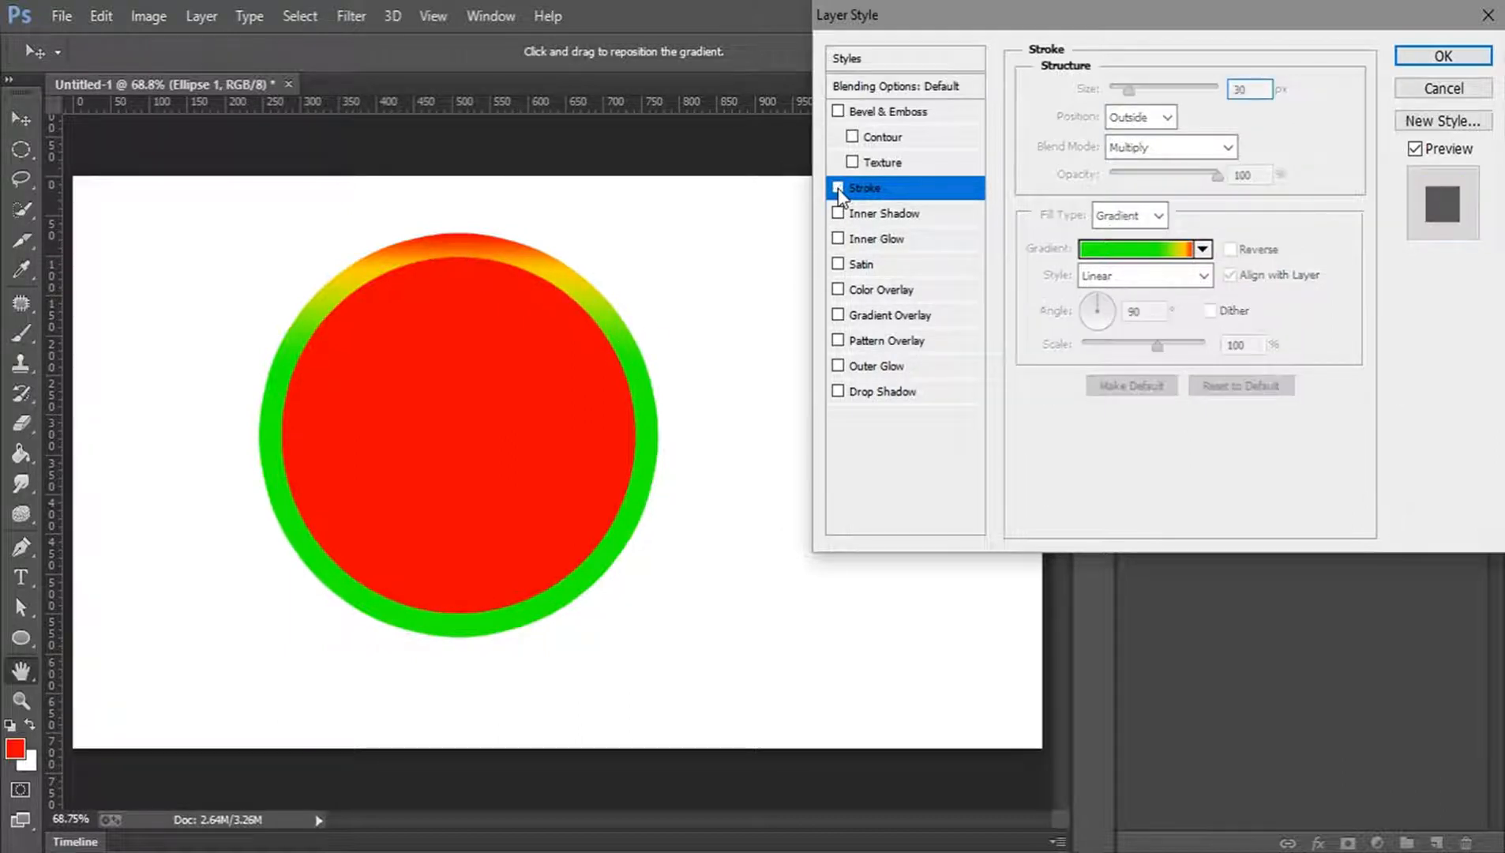
click(838, 190)
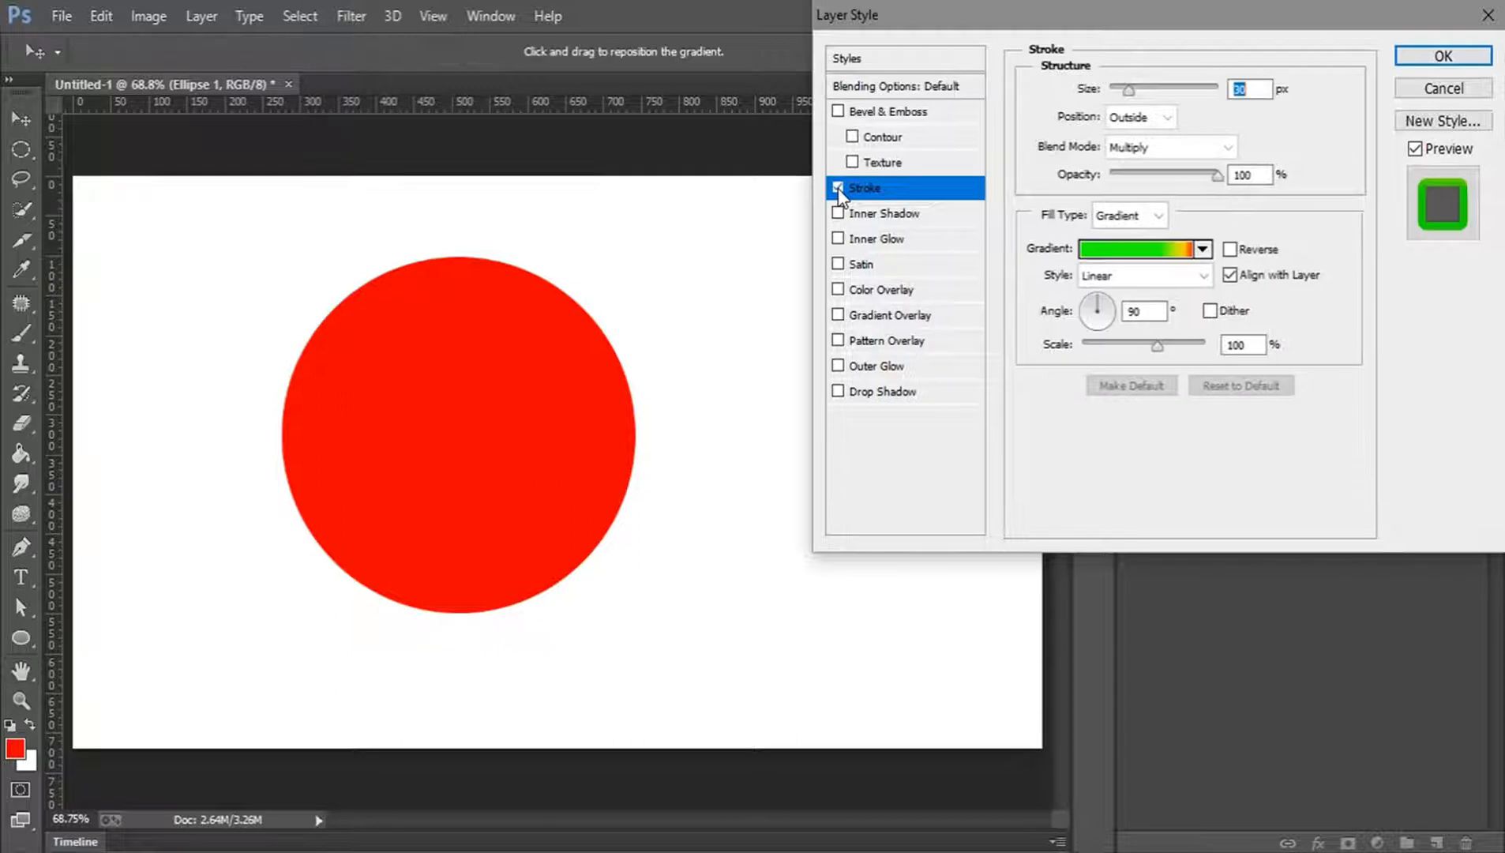
Enable the Inner Shadow effect and set its light angle to 45°.
click(838, 215)
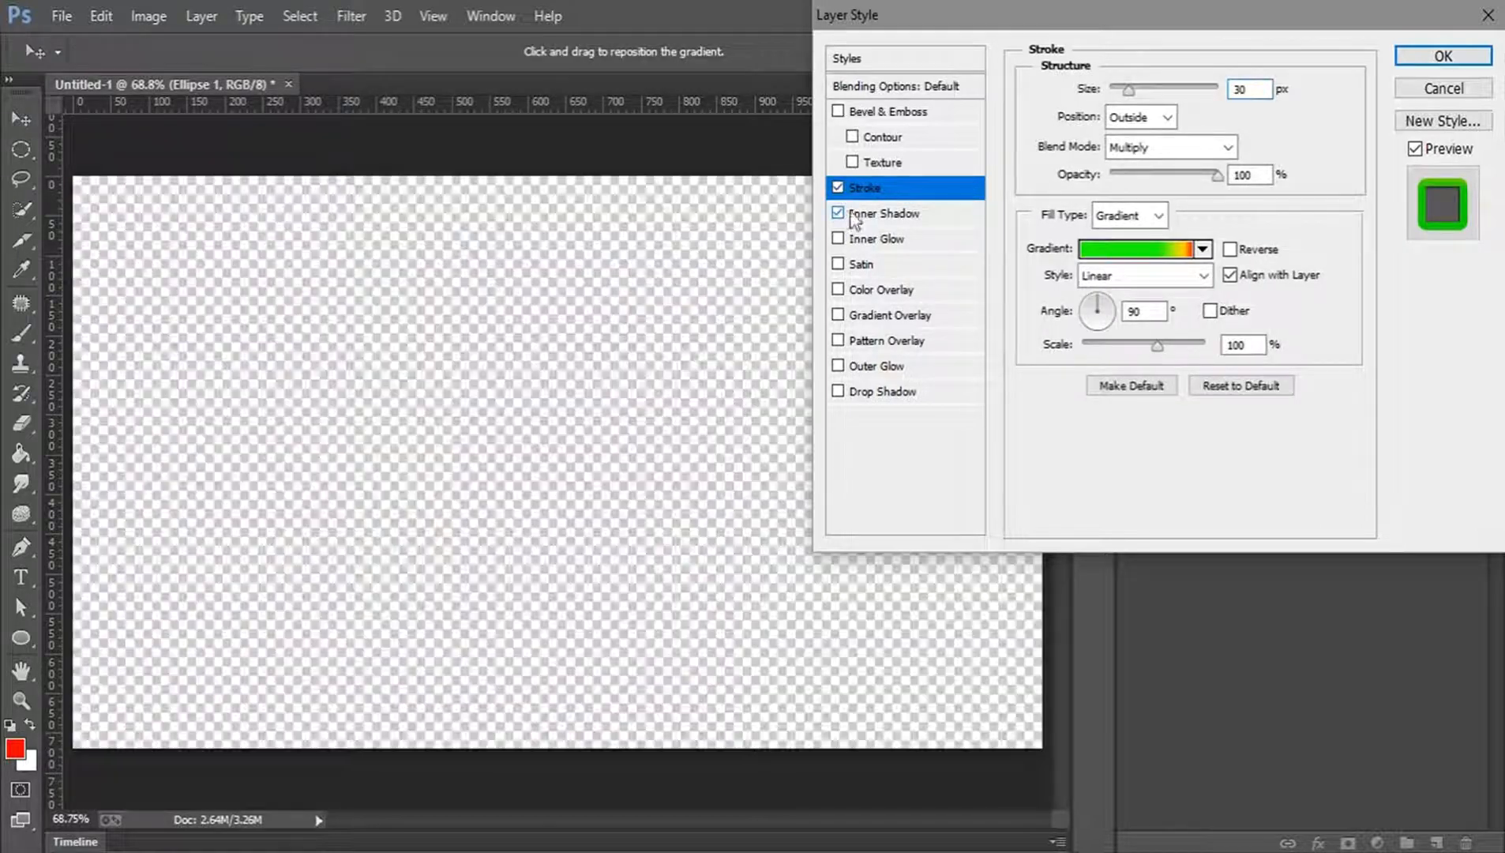
click(876, 215)
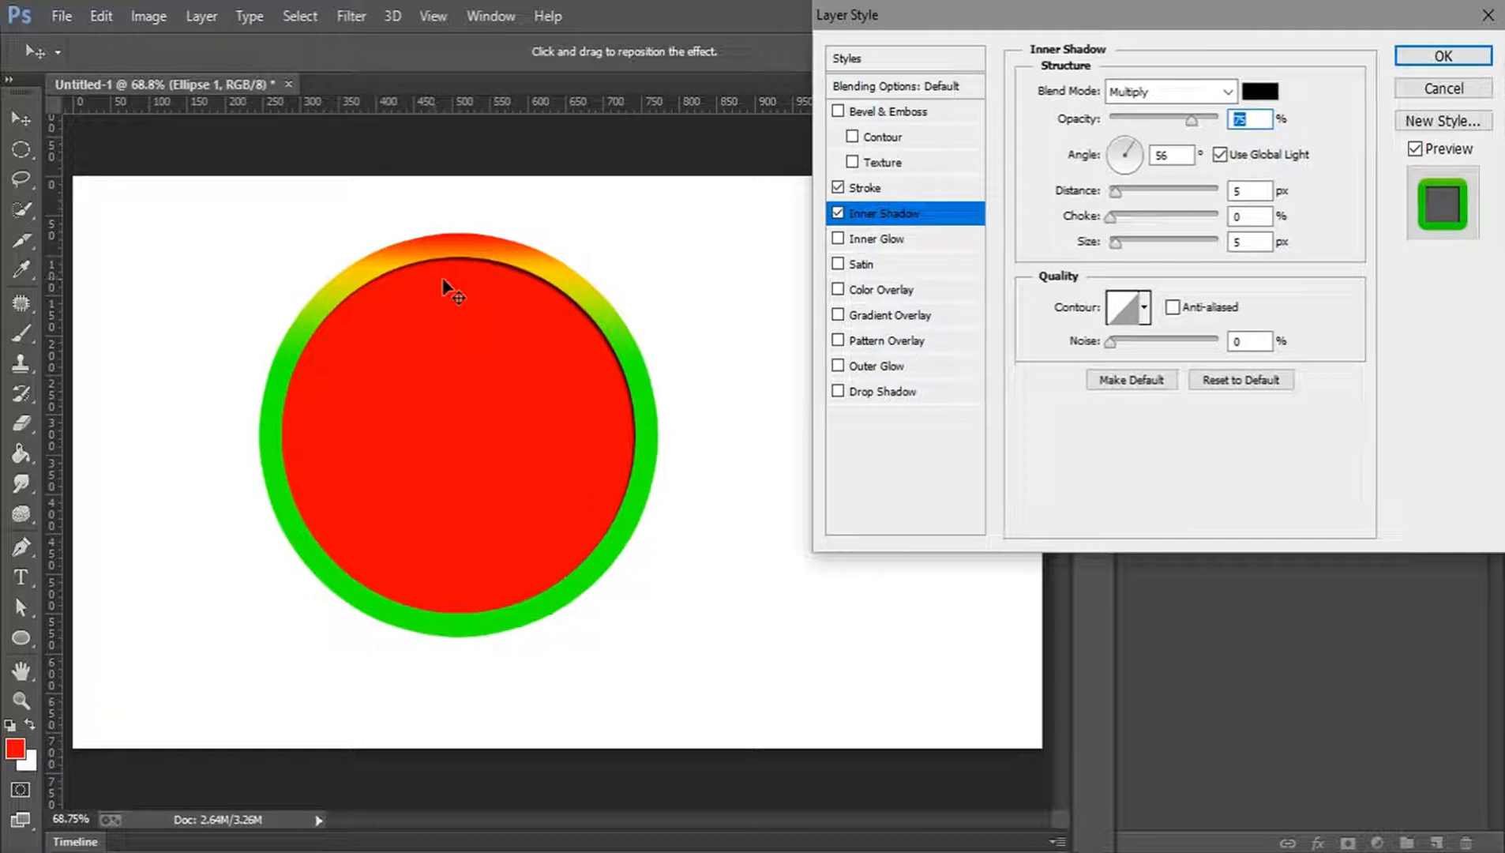
drag(1127, 150, 1137, 183)
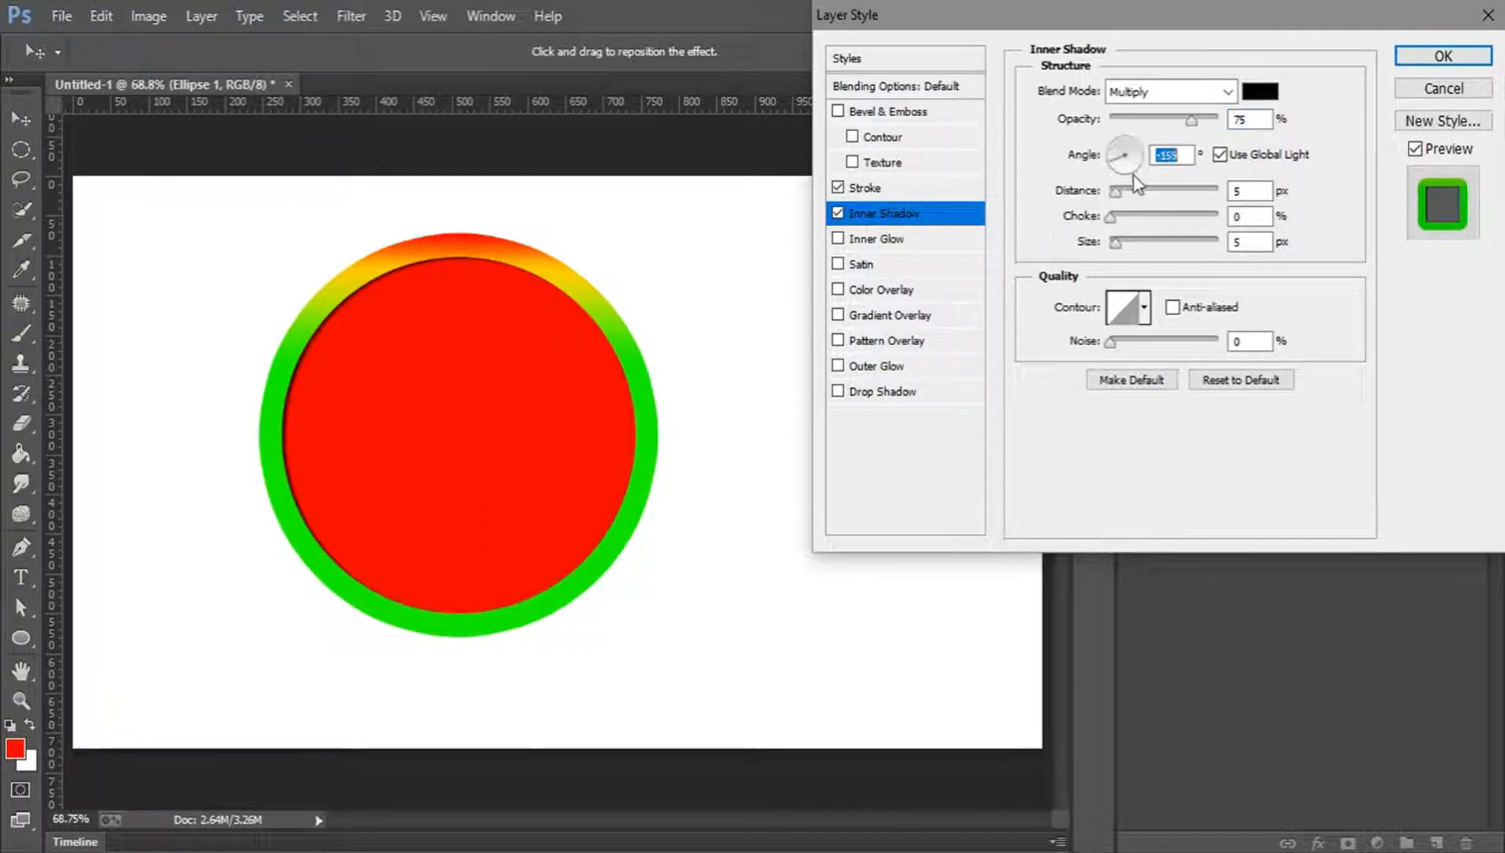
drag(1130, 173, 1134, 147)
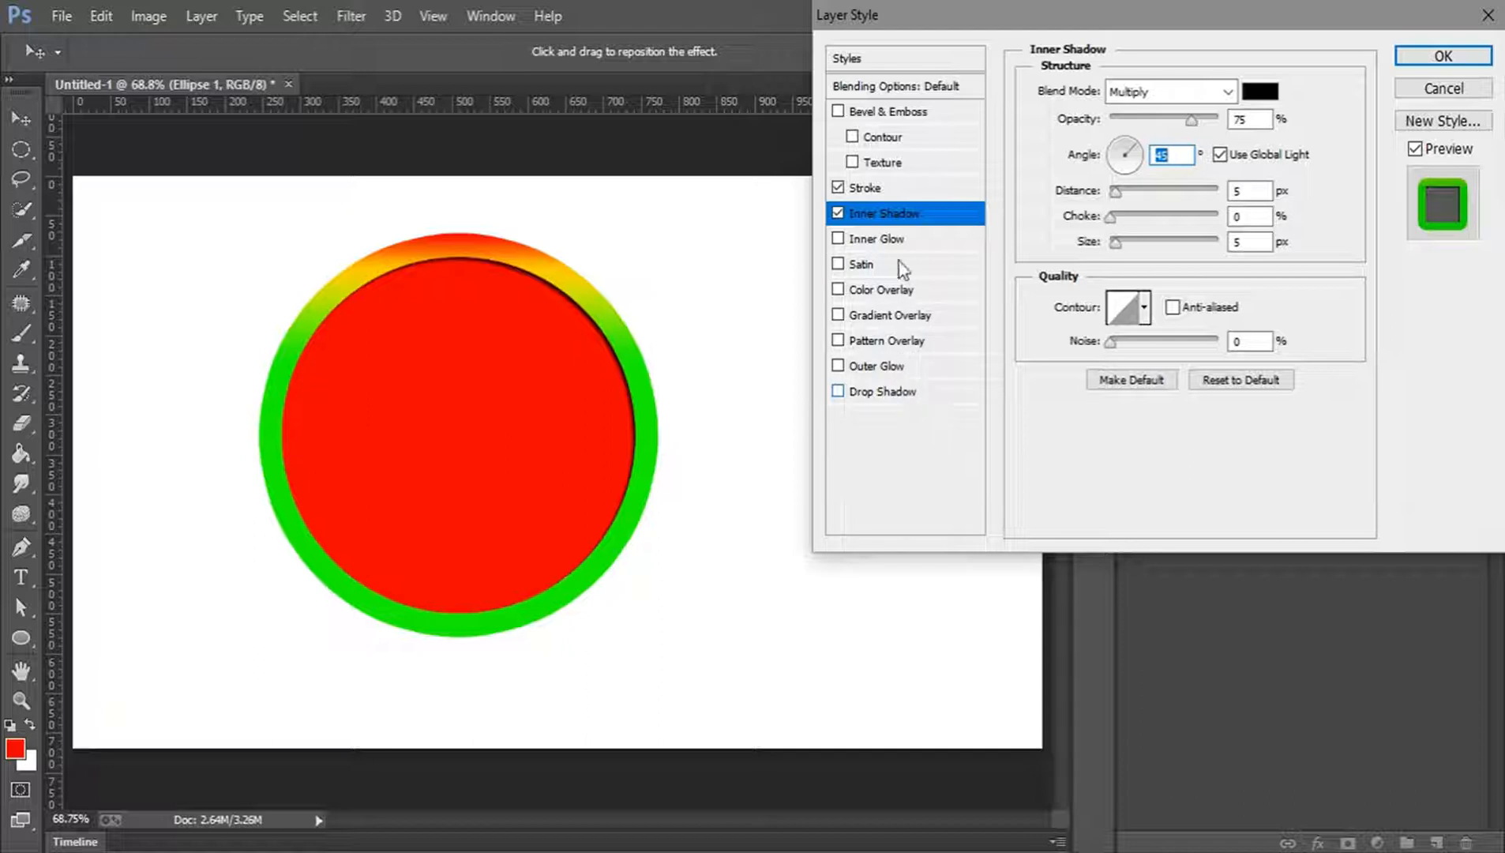
Enable the Drop Shadow effect and try different light angles while switching Use Global Light off and on.
click(859, 395)
double_click(1162, 155)
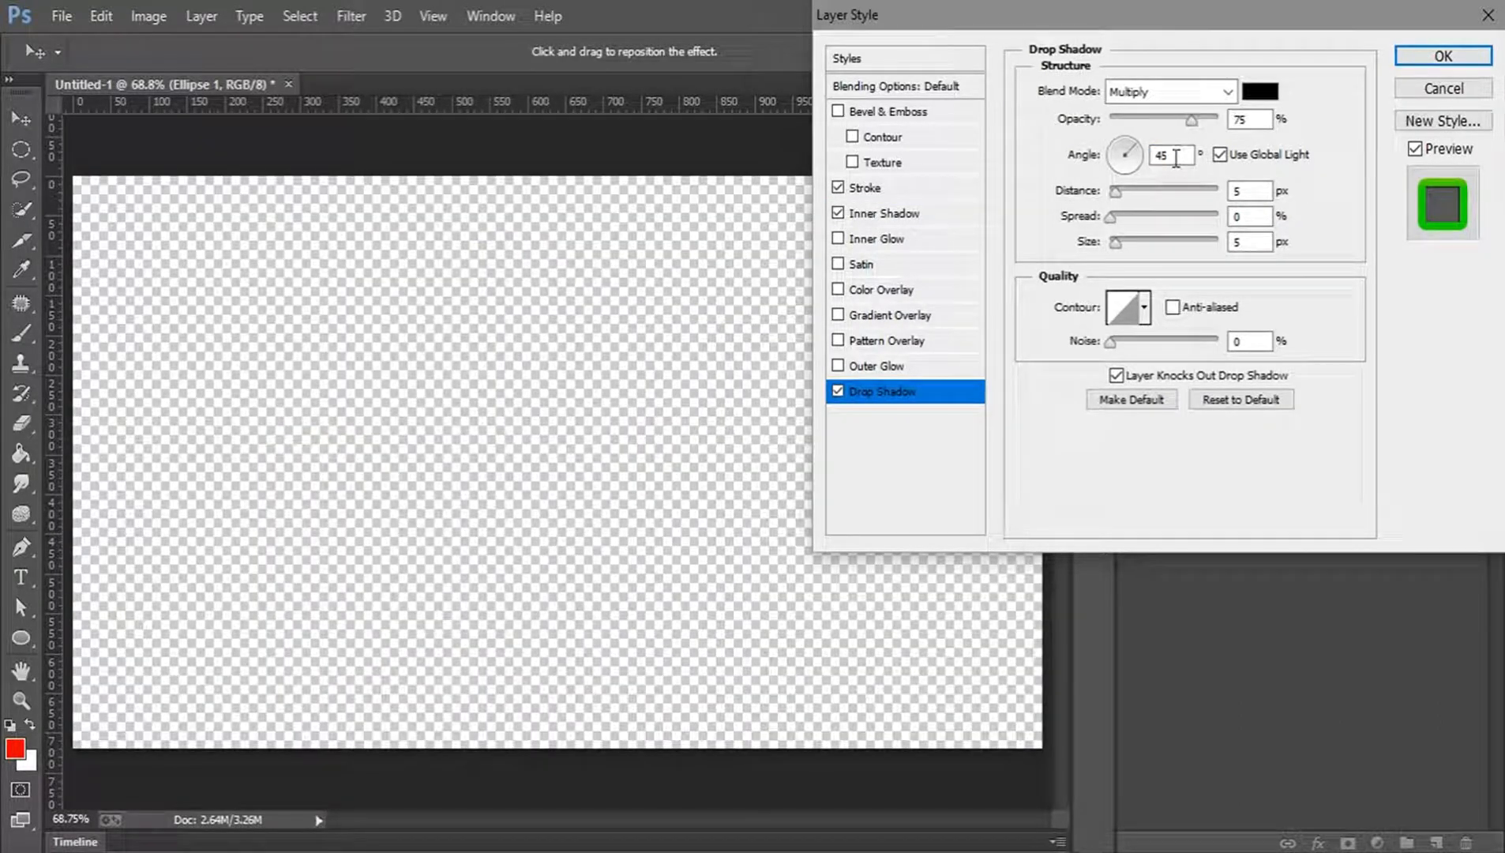
text(120)
click(1219, 155)
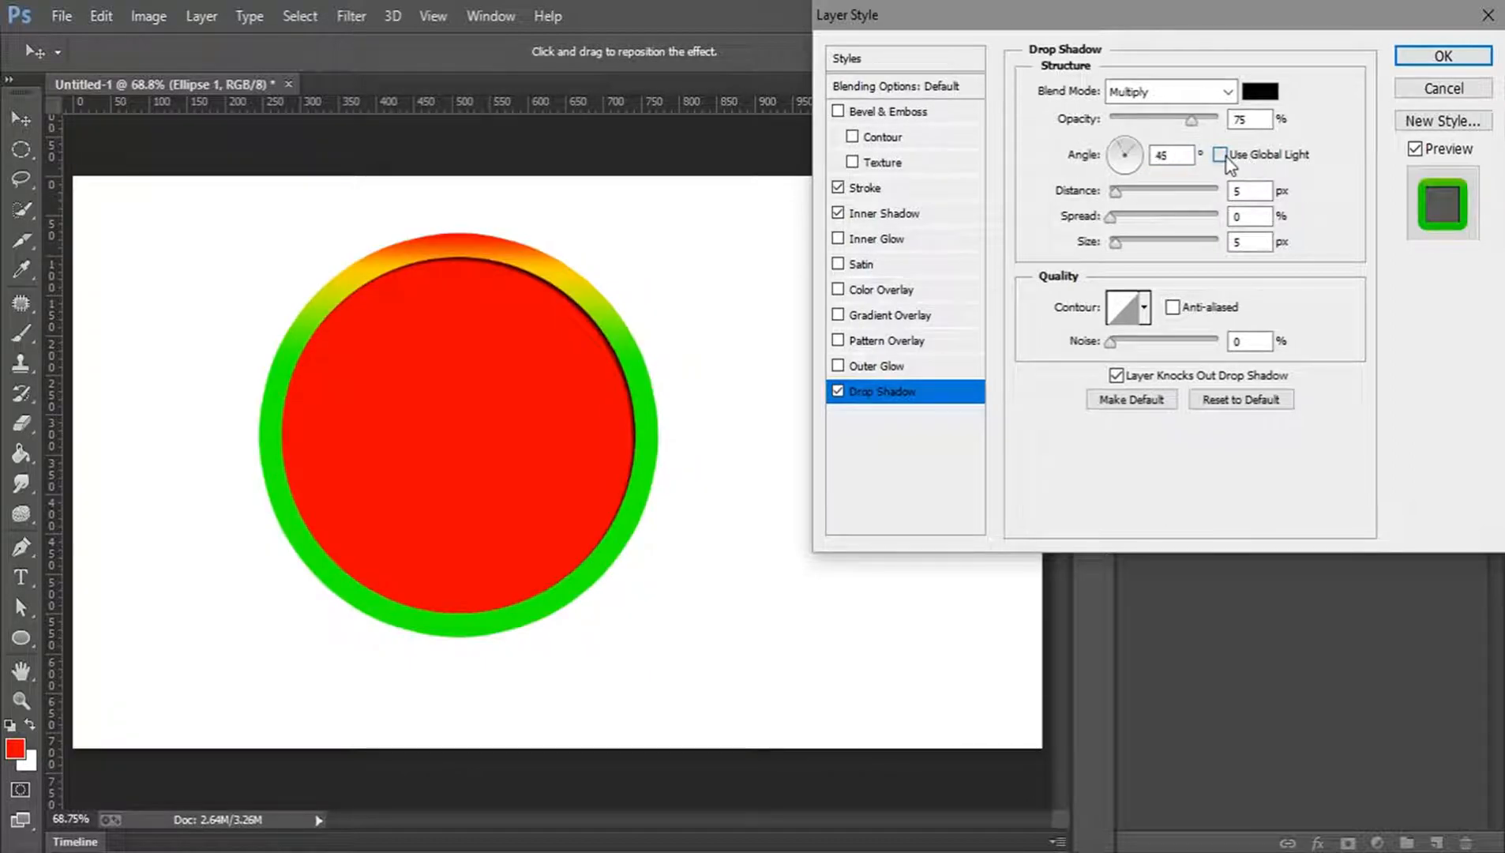
click(1221, 155)
click(1117, 163)
click(1133, 145)
Turn off Use Global Light for the drop shadow, with an angle of -125° and a distance of 20 px.
click(1218, 154)
click(1119, 178)
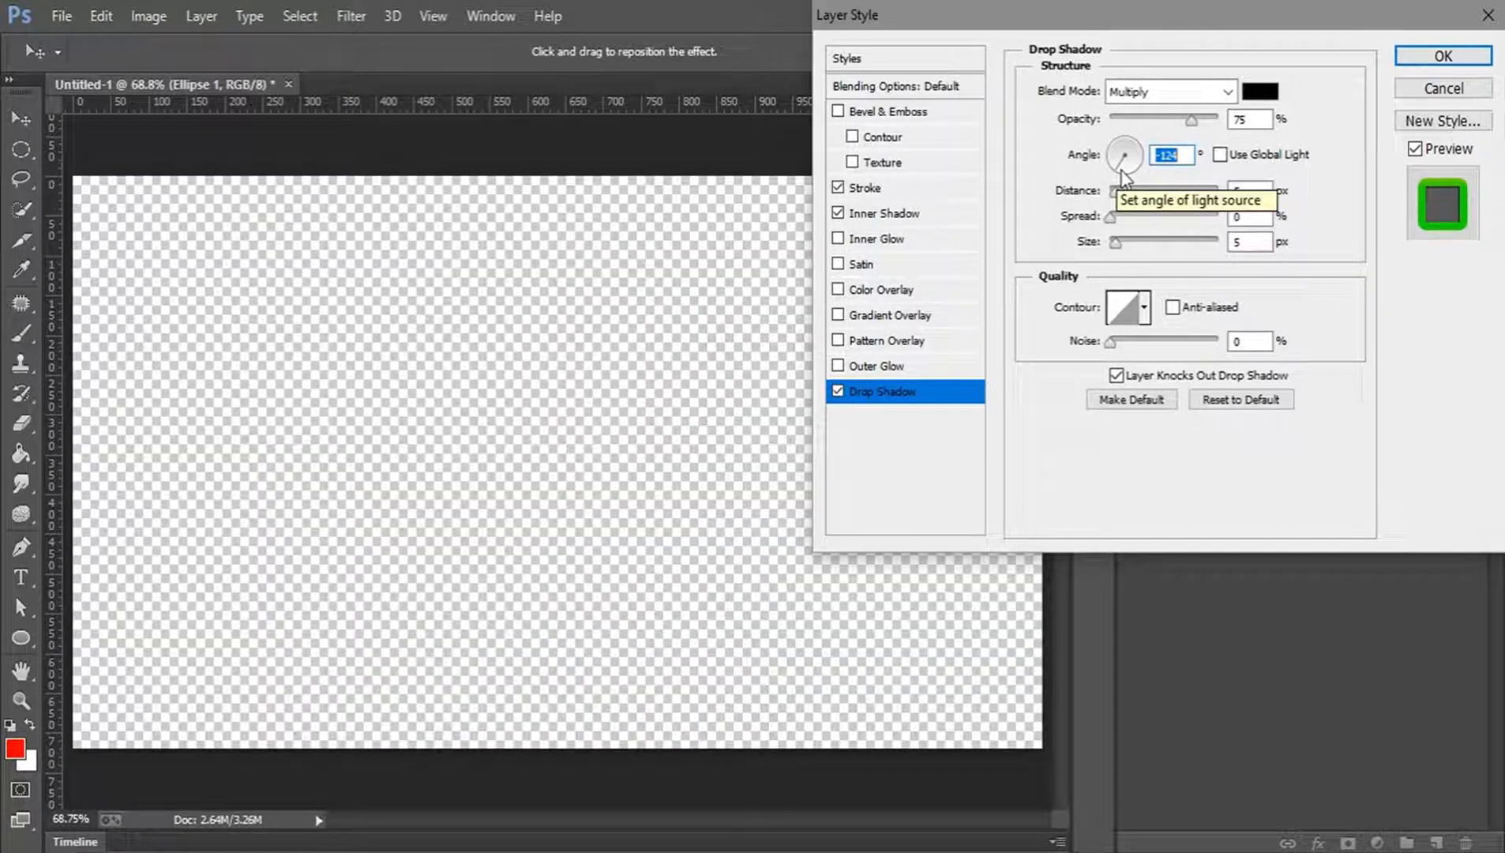
text(-125)
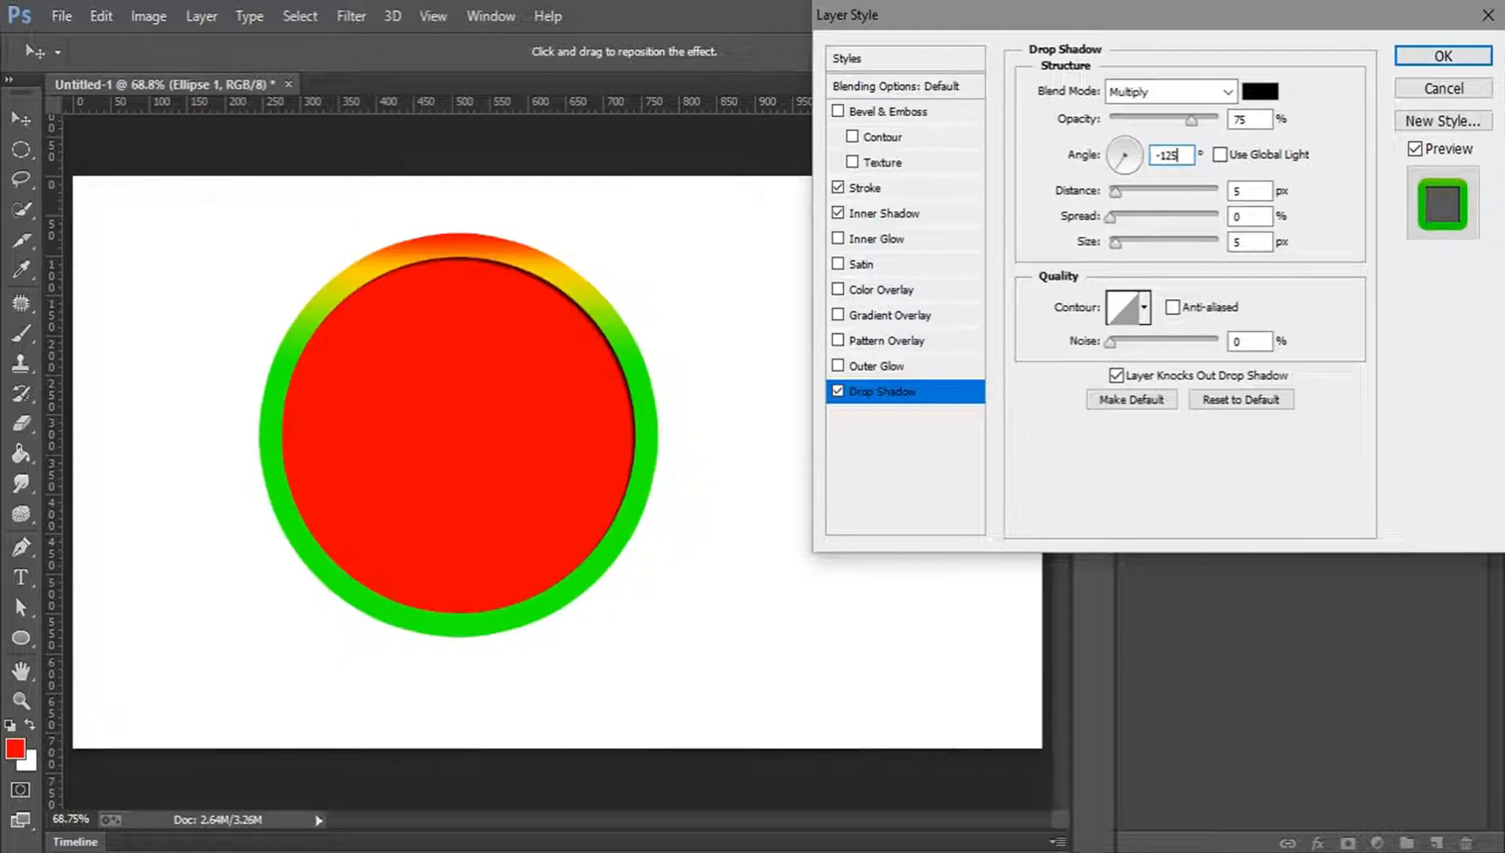
click(1131, 191)
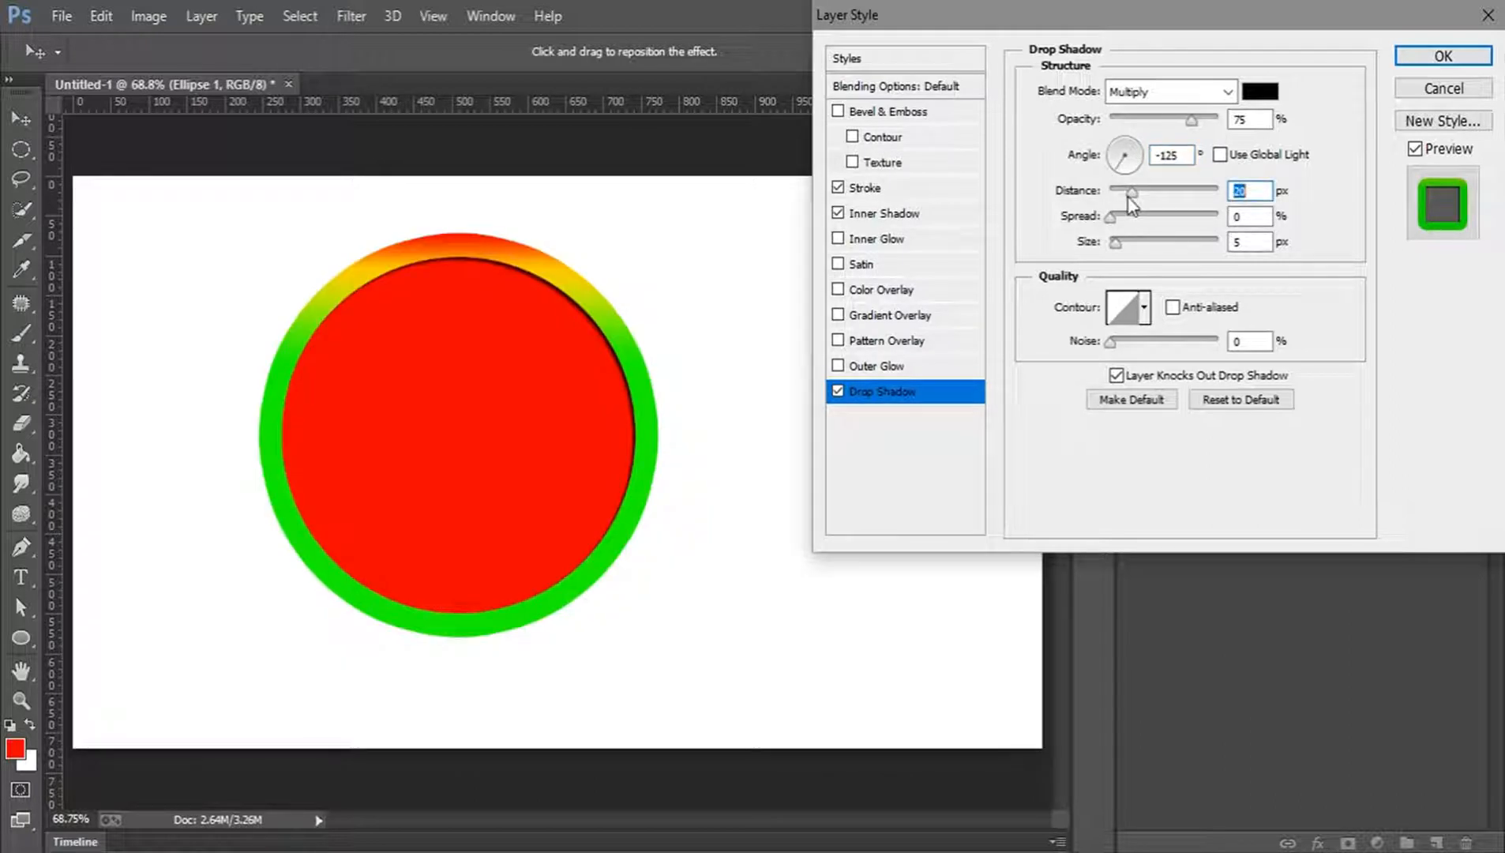
Disable the Stroke effect to expose the shadow and change the drop shadow's angle to -132°.
click(838, 188)
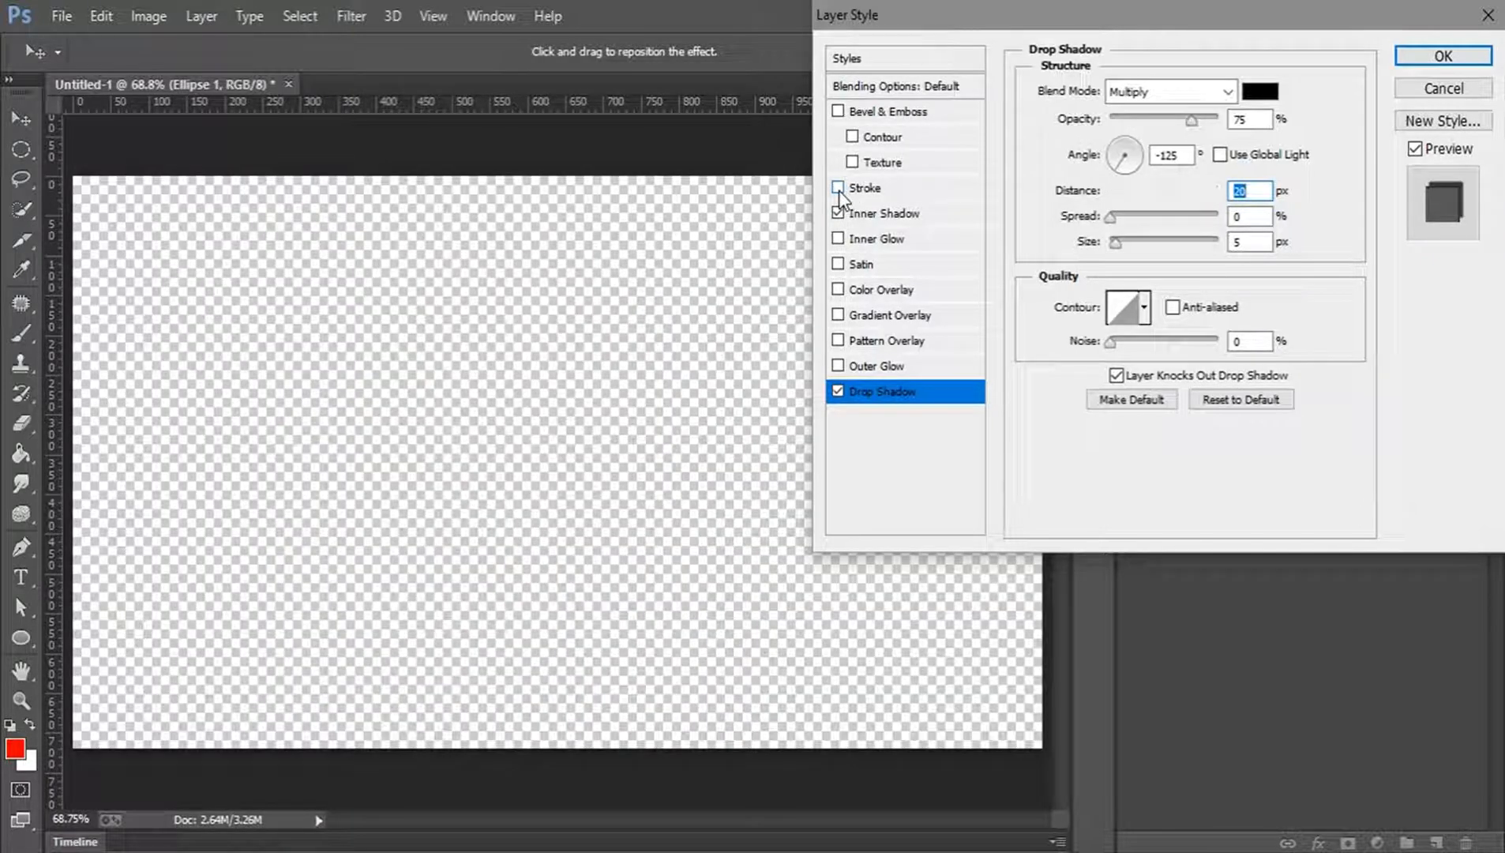
click(838, 187)
click(838, 188)
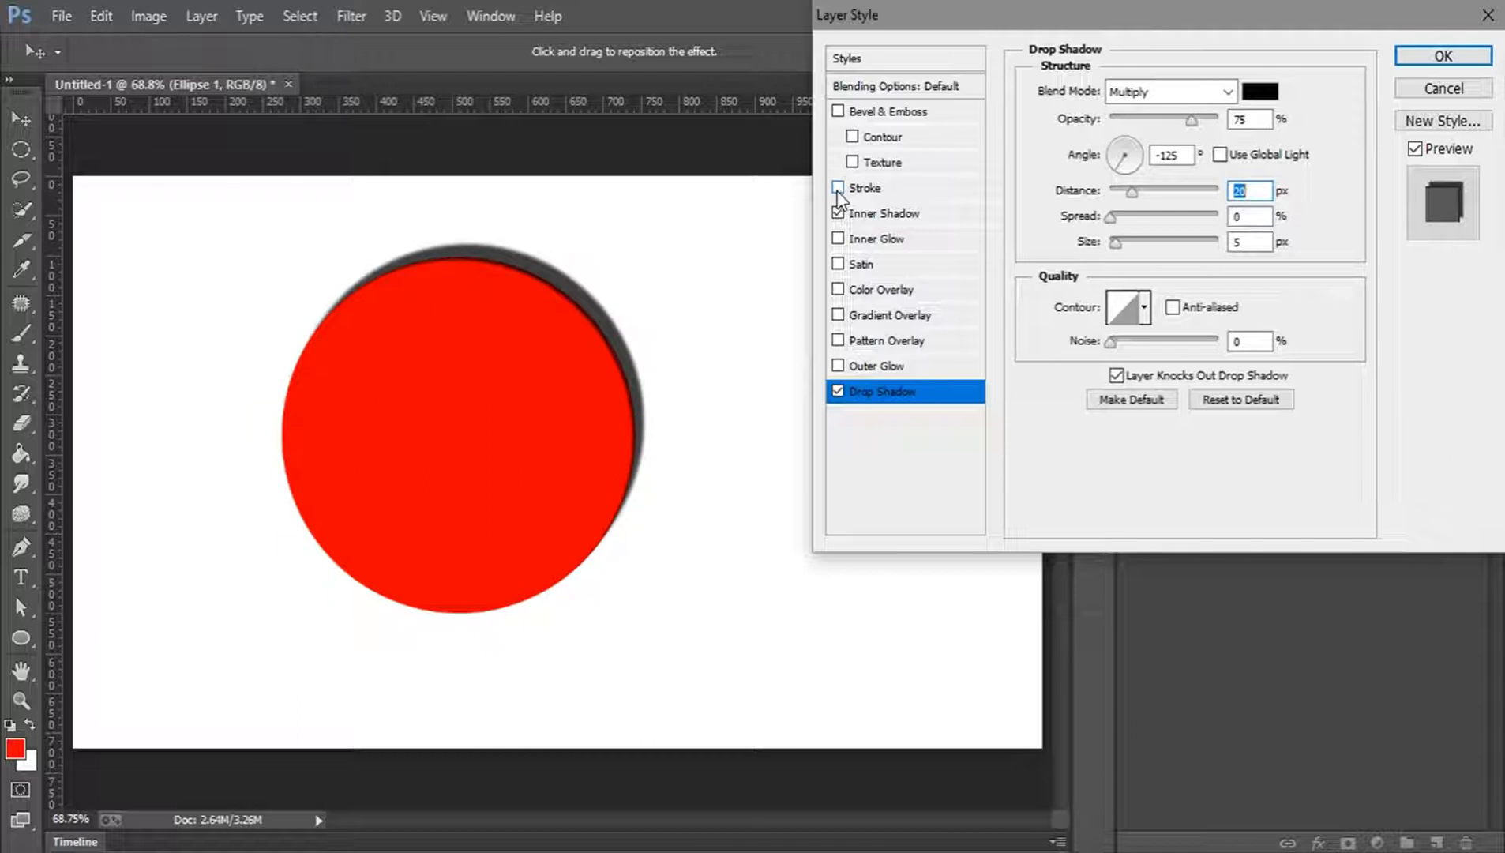
click(1135, 147)
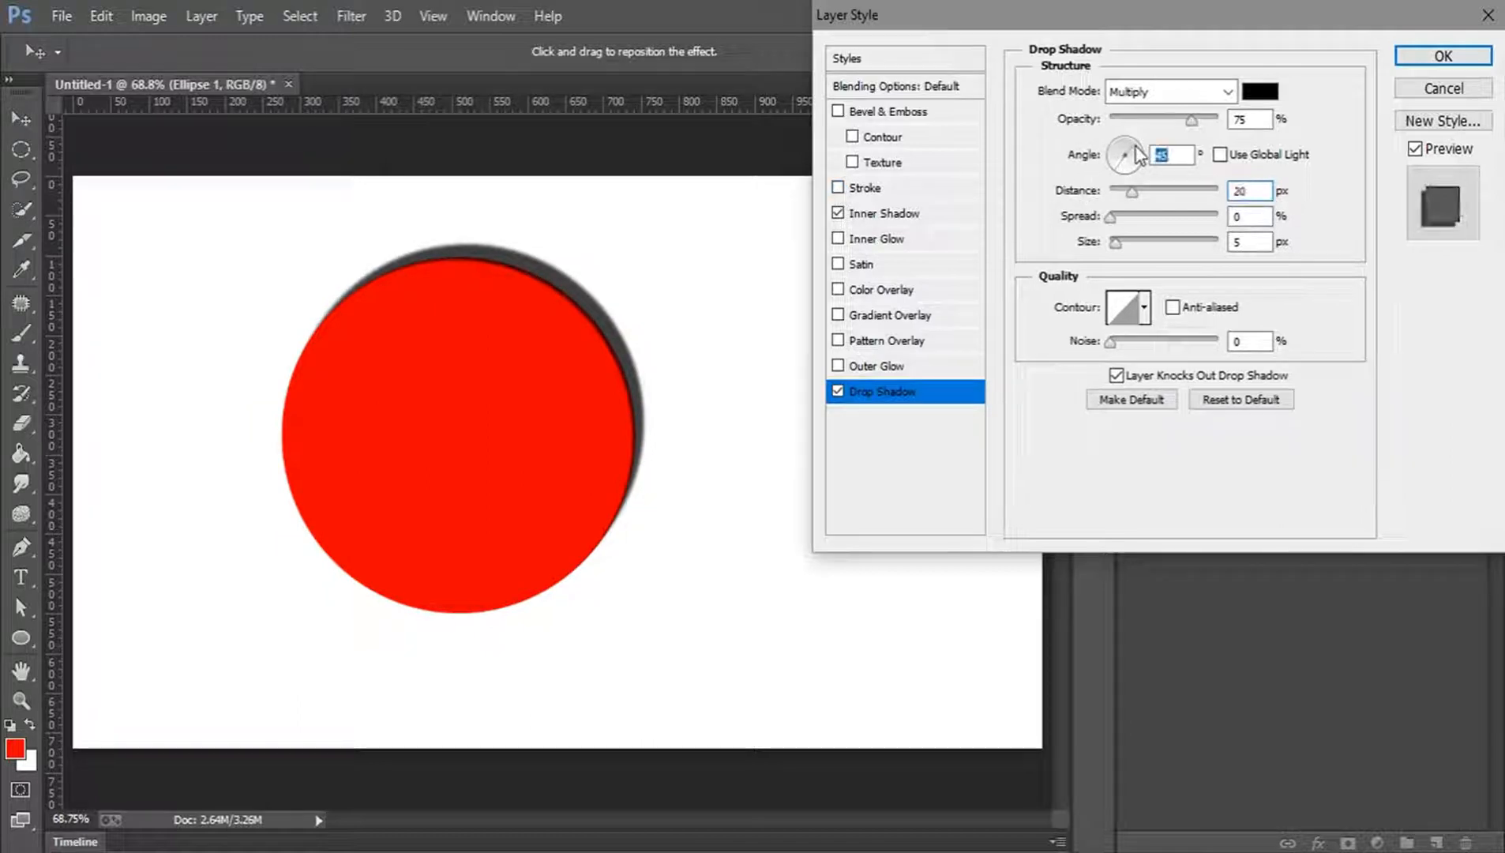
click(1118, 168)
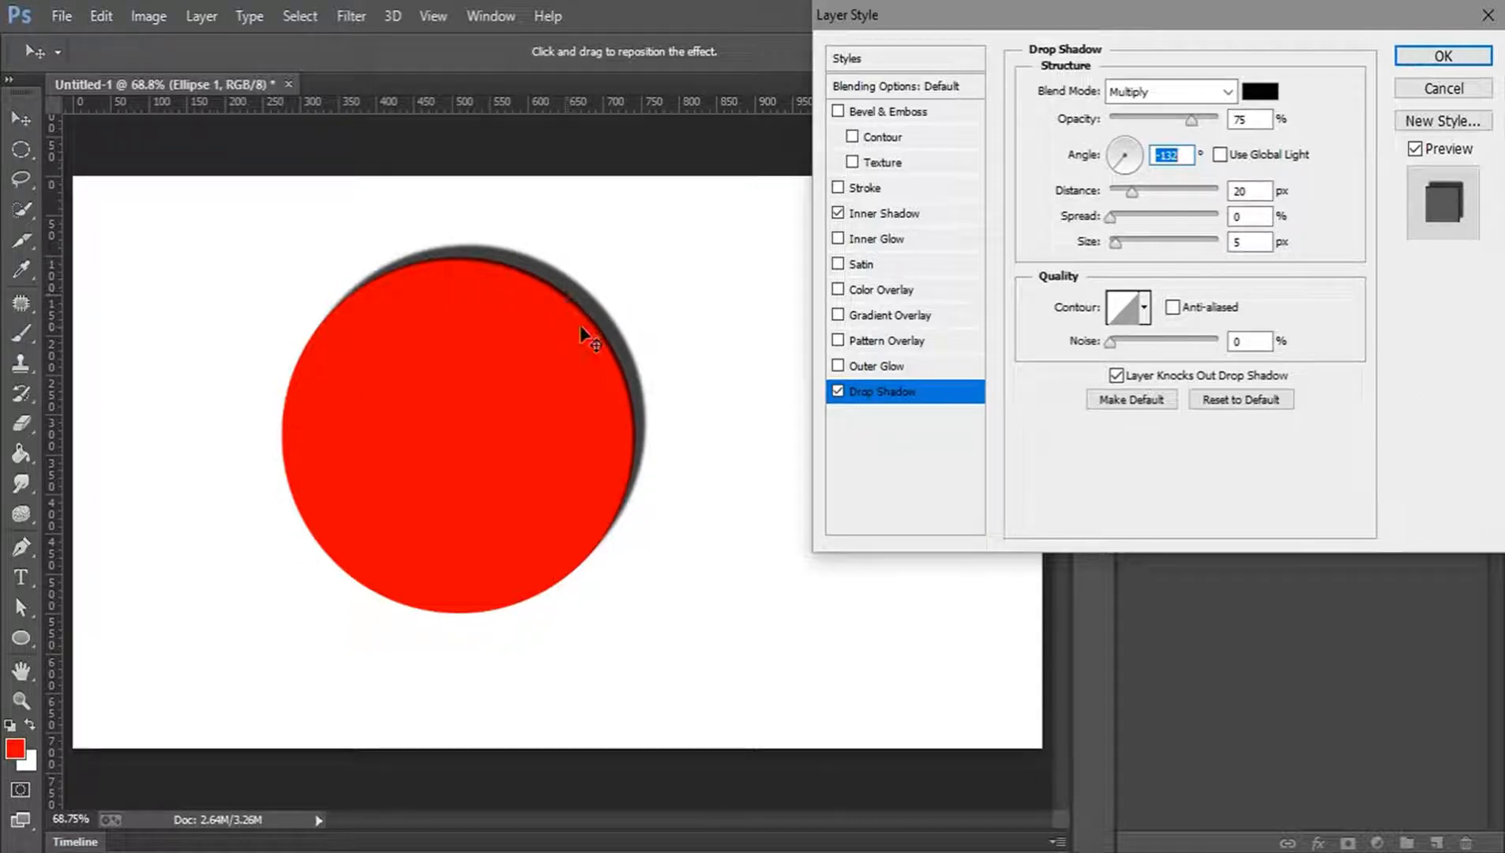
Replace the Inner Shadow effect with Inner Glow and increase the glow's size slightly.
click(838, 213)
click(837, 239)
click(891, 240)
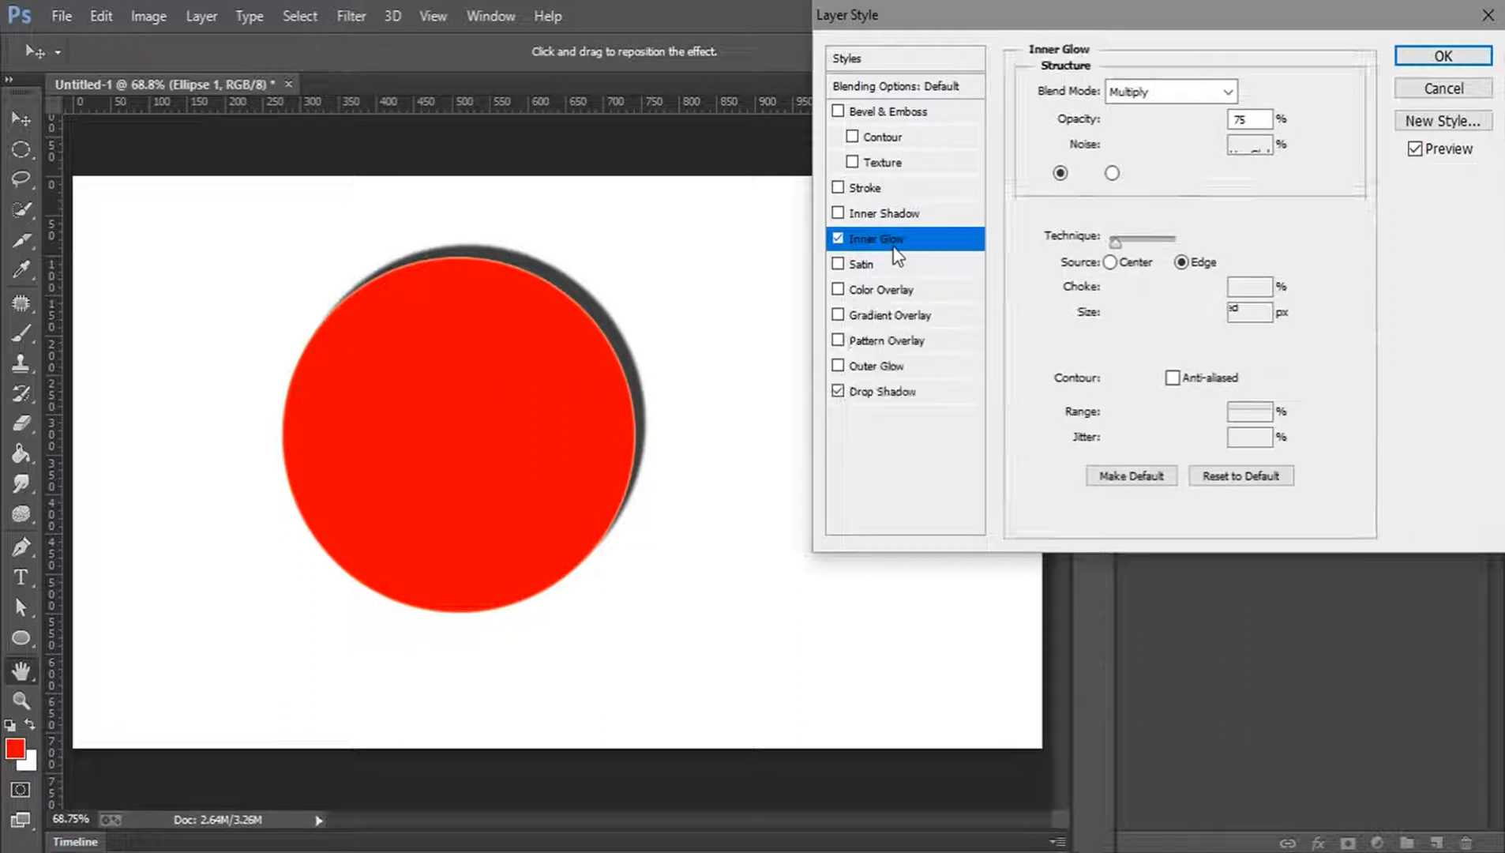
mouse_move(1137, 313)
mouse_down()
mouse_move(1154, 316)
mouse_move(1105, 286)
mouse_move(1078, 292)
mouse_move(1121, 312)
mouse_up()
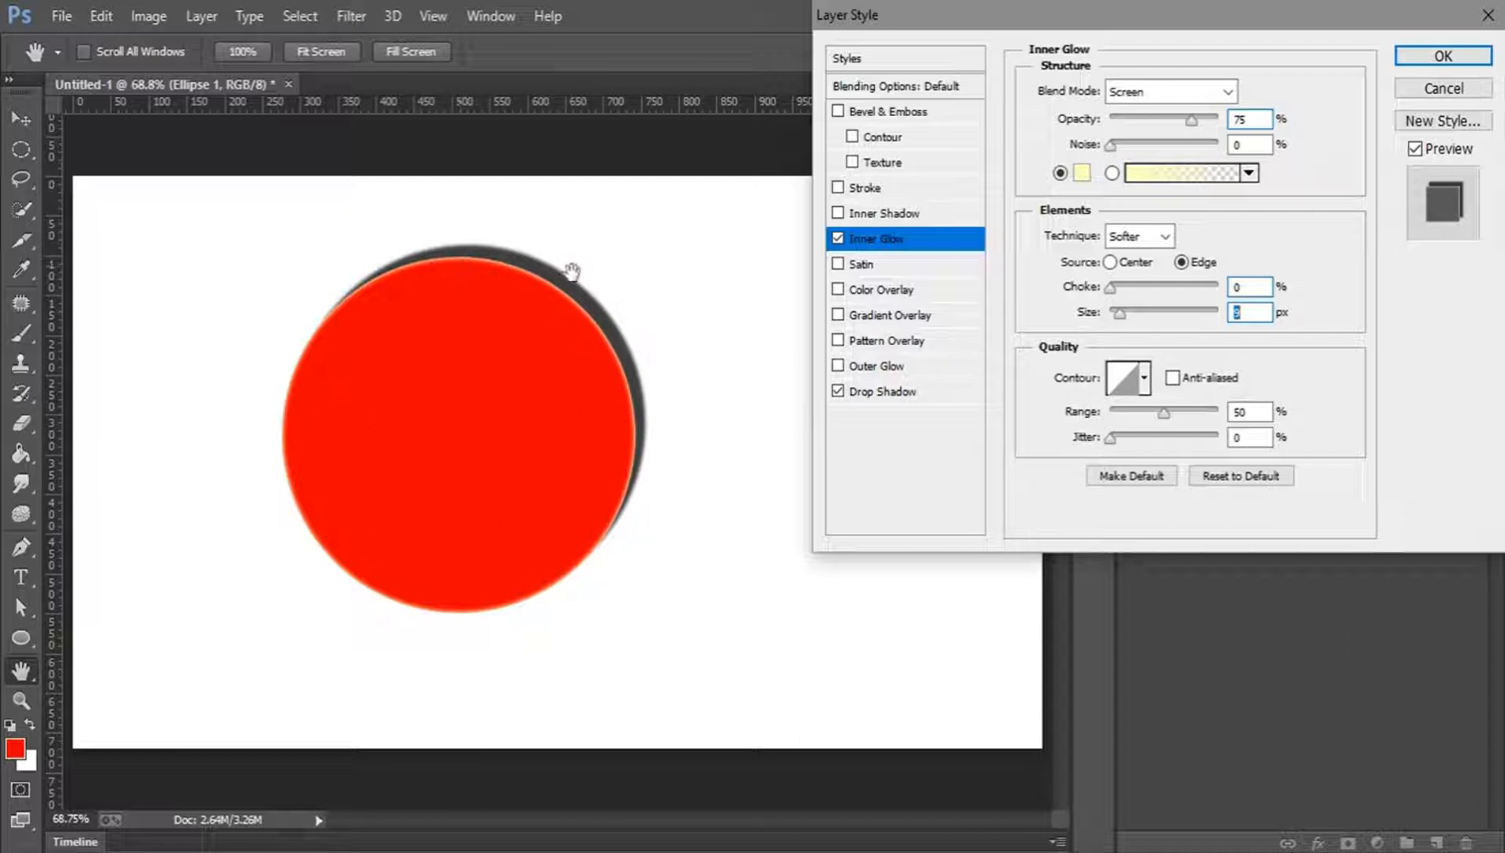
Try a 38° angle on the drop shadow, and turn Use Global Light back on for it.
click(861, 391)
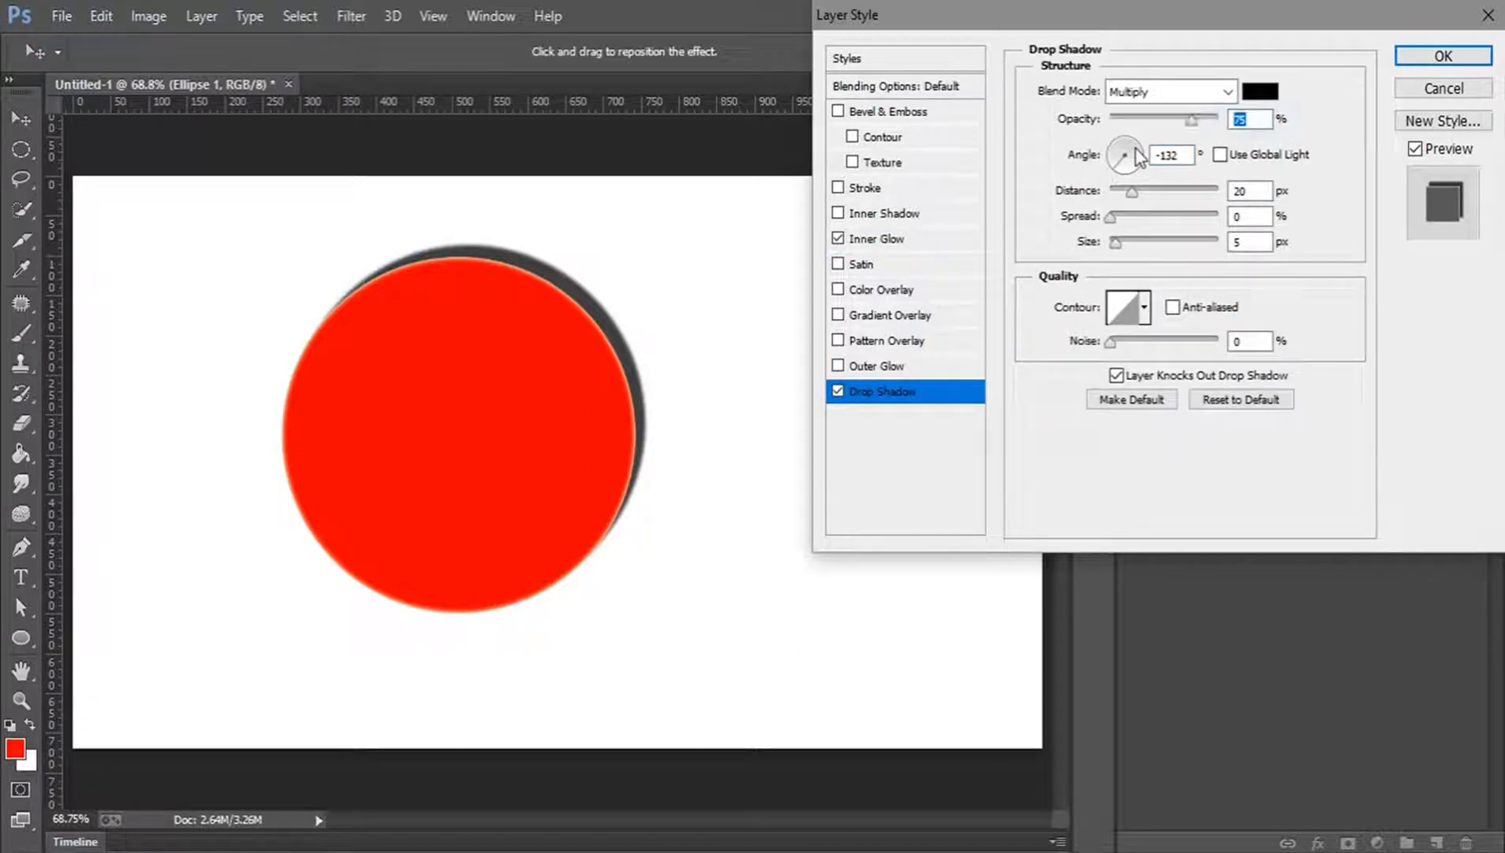
click(1134, 148)
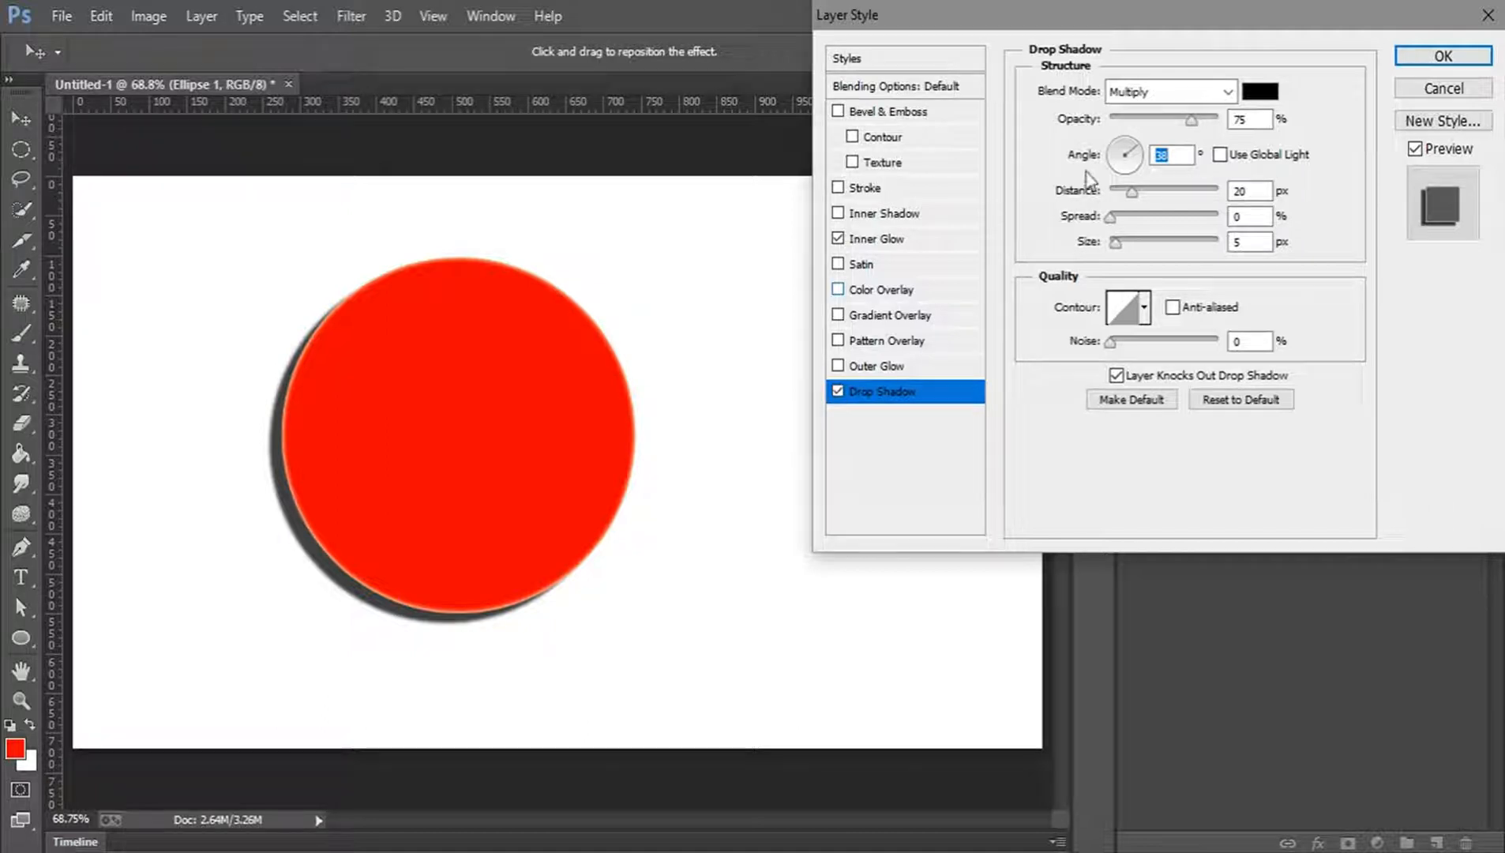
click(1221, 155)
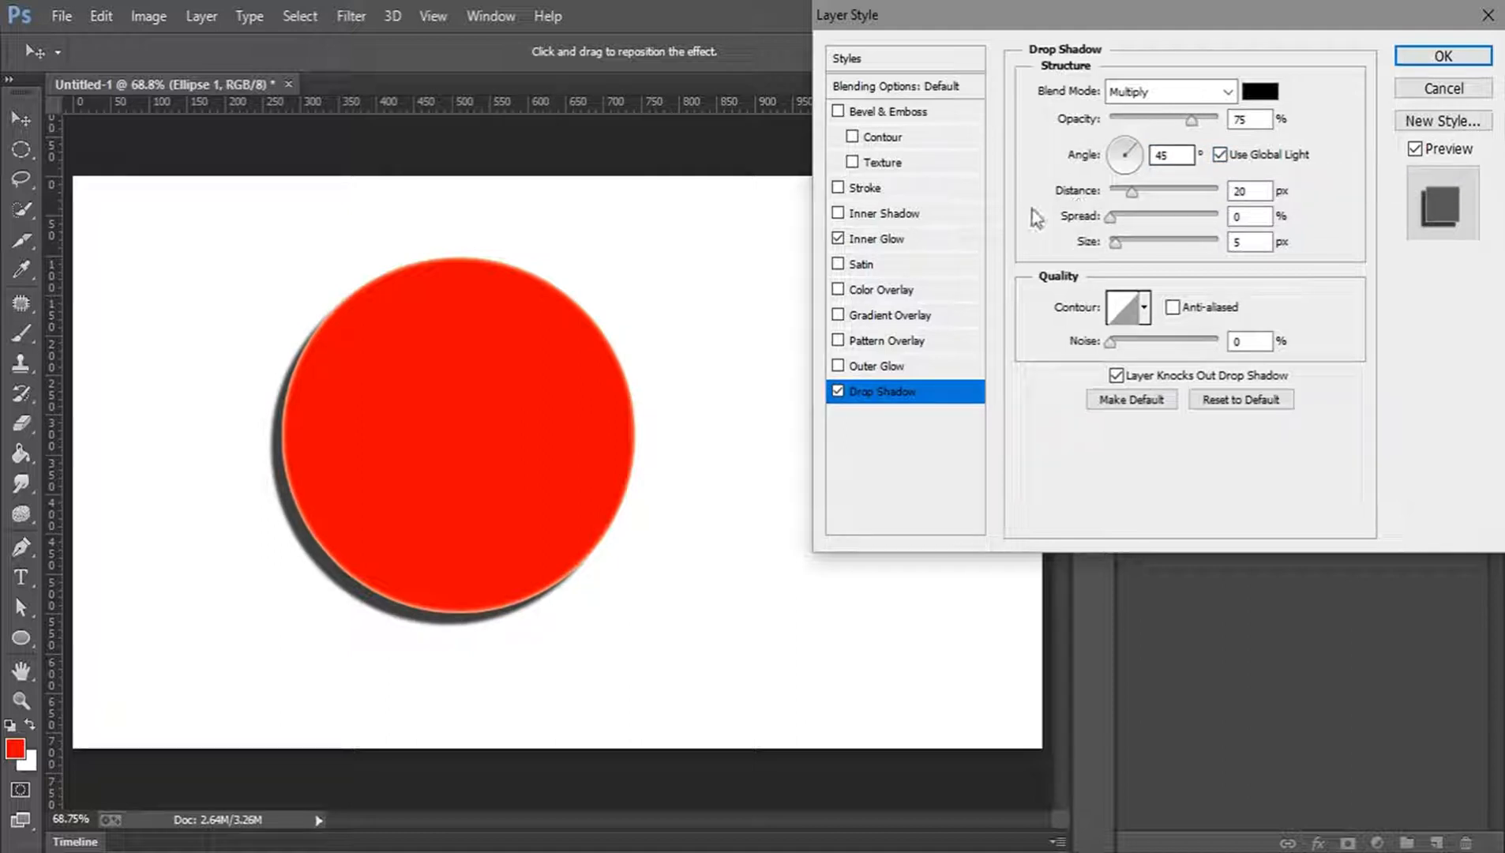
Disable Inner Glow and re-enable the Inner Shadow and Stroke effects.
click(837, 239)
click(837, 214)
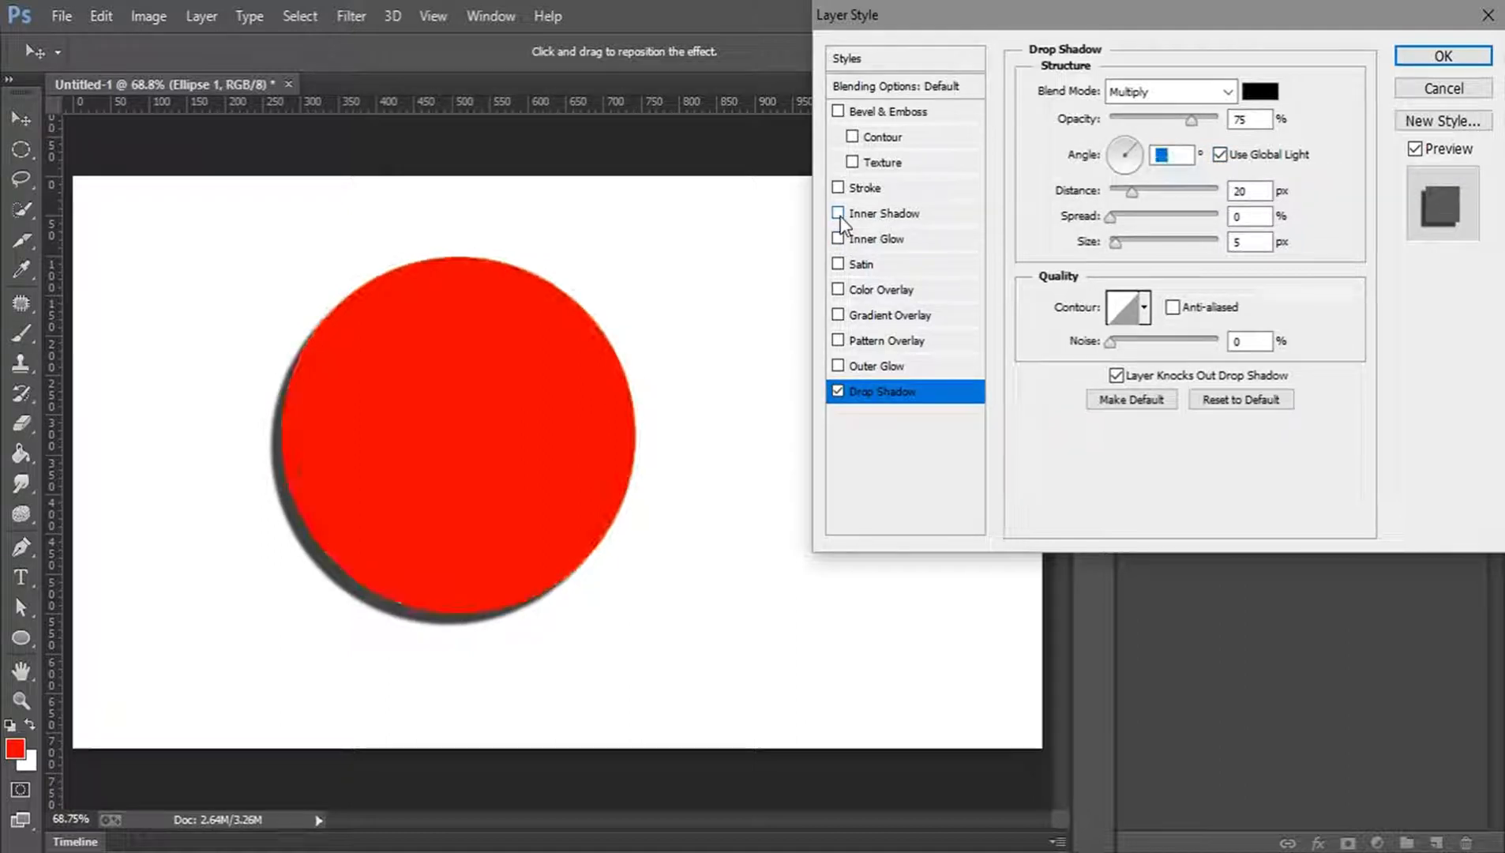
click(872, 215)
click(837, 188)
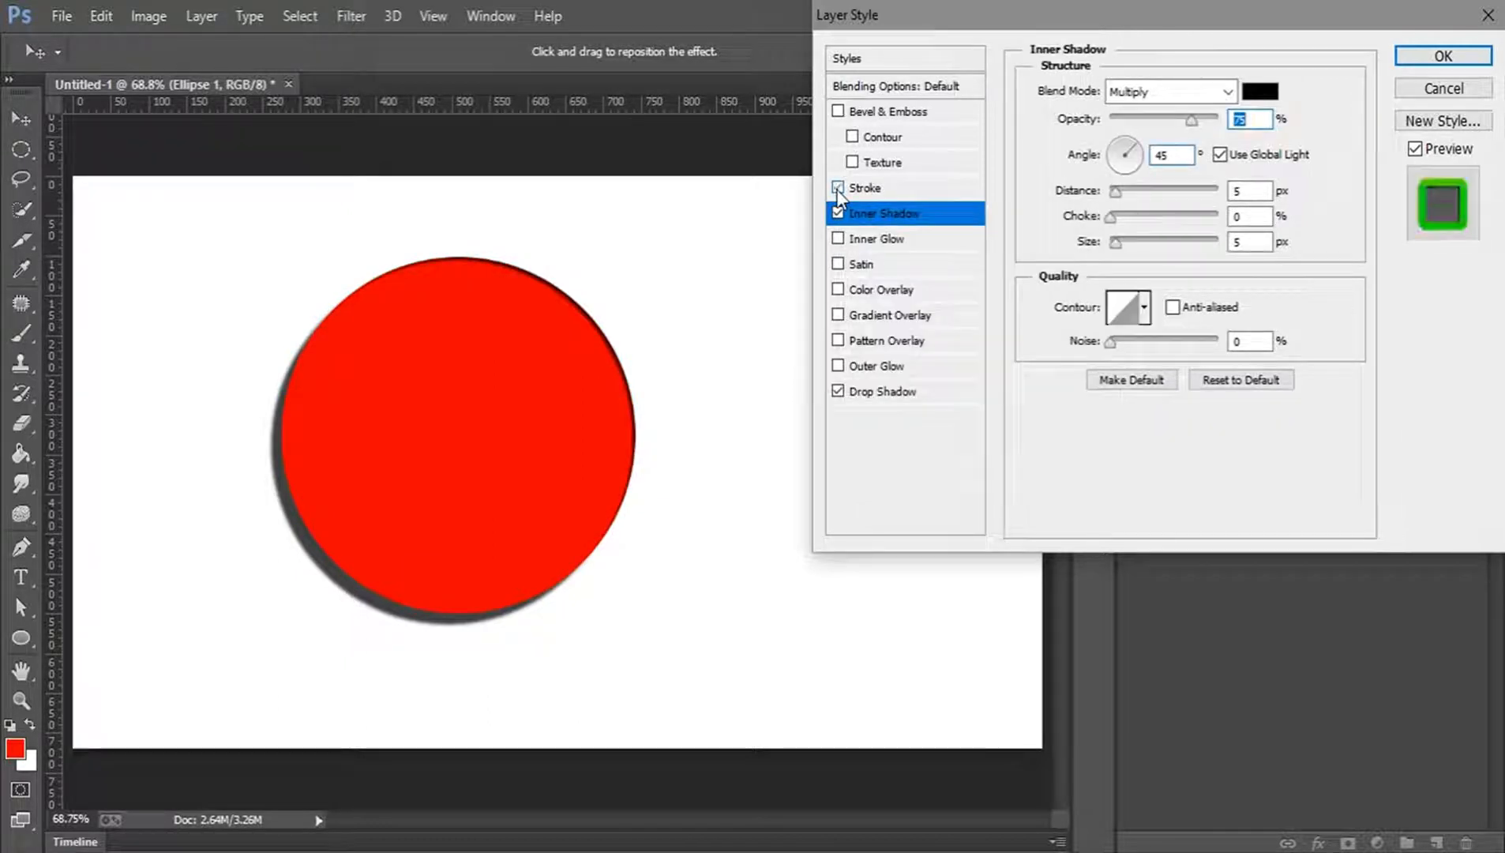
Set the stroke size to 5 px and apply the layer style to the circle.
click(888, 189)
double_click(1259, 87)
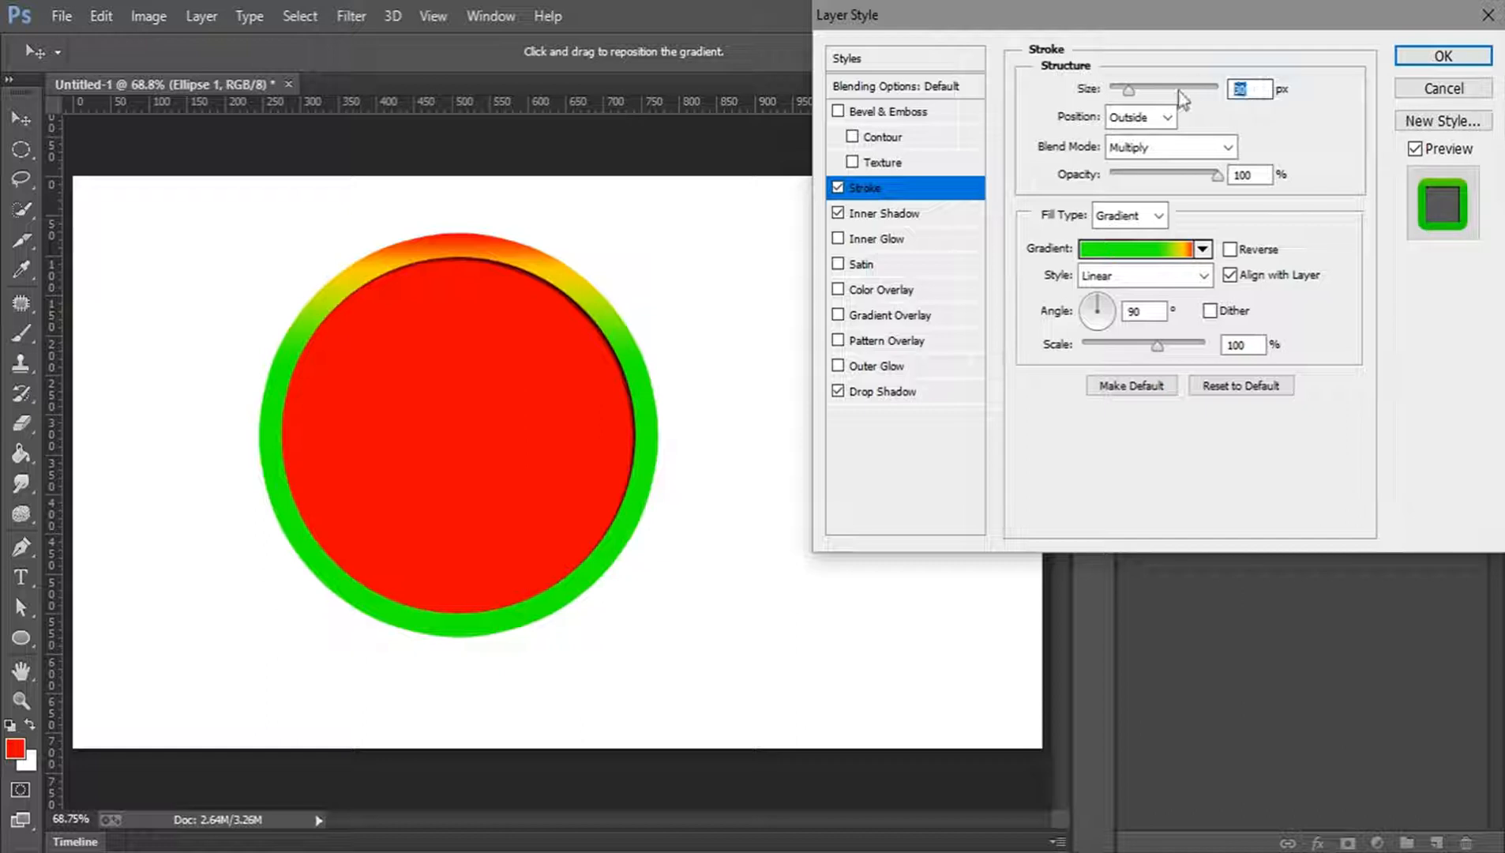
text(5)
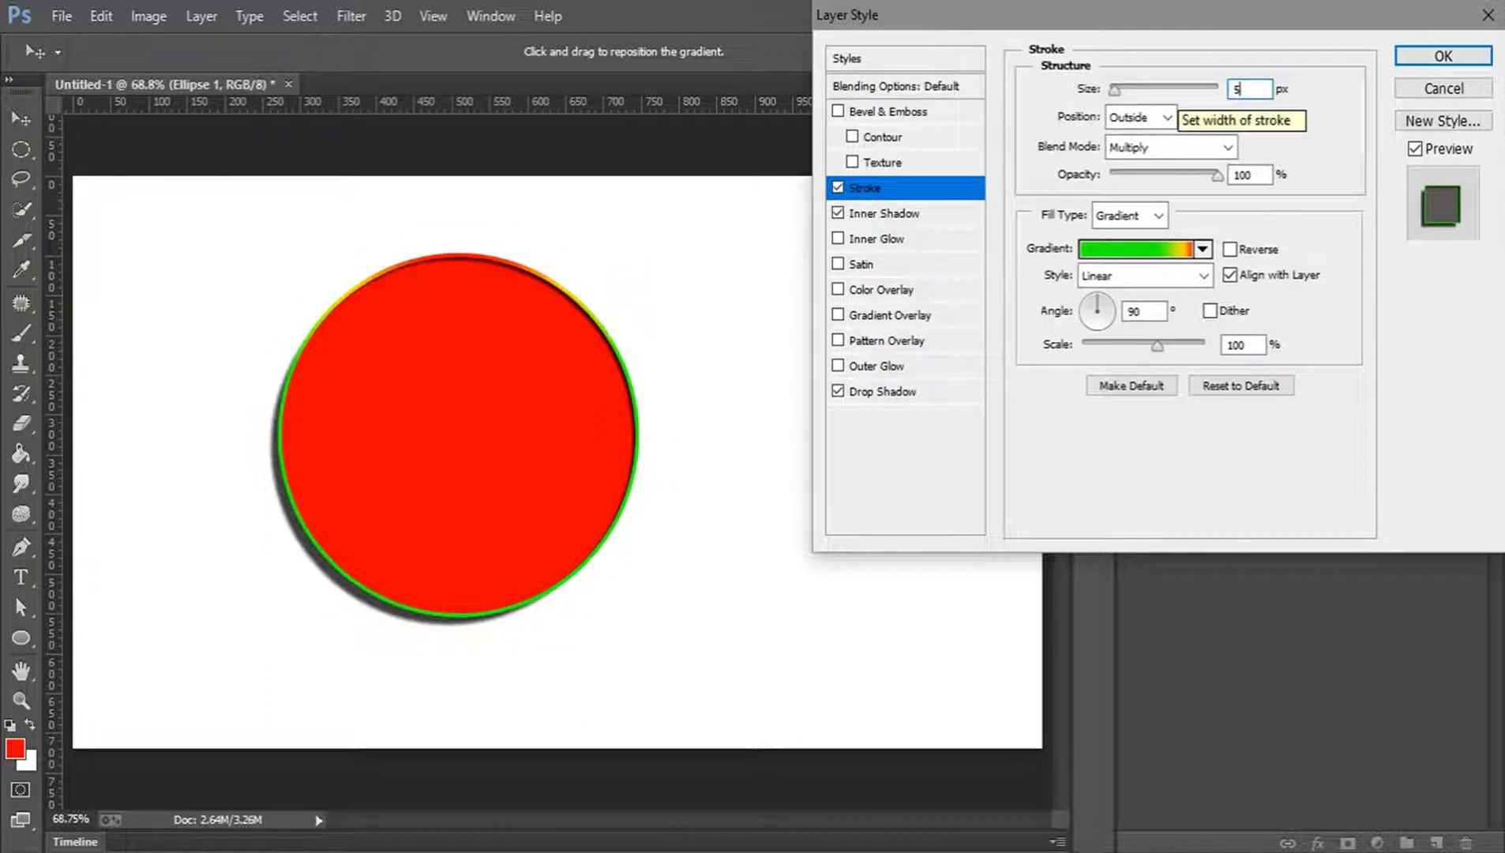
key(Return)
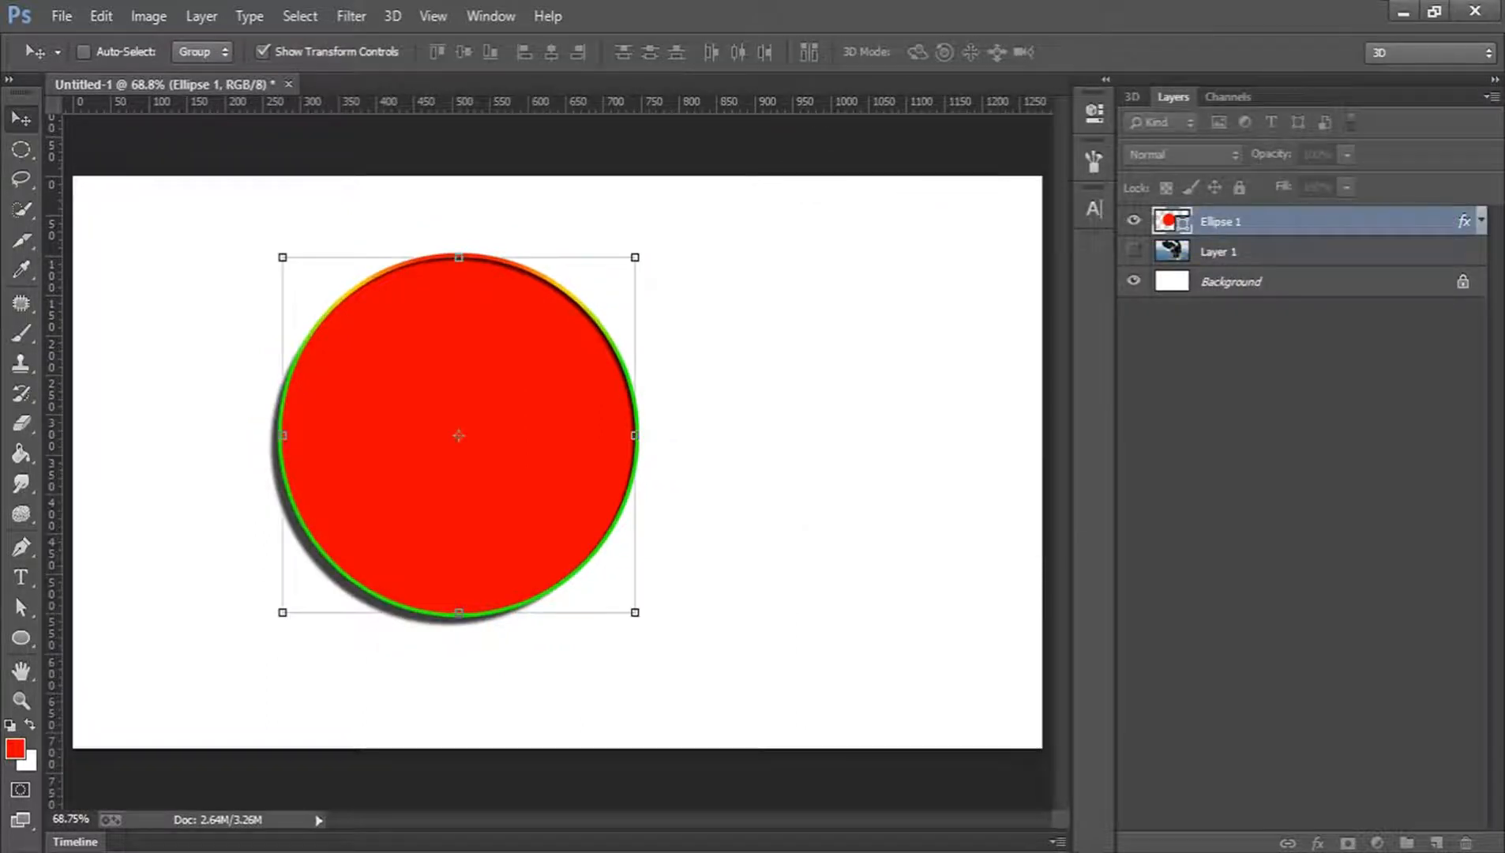
Reopen the circle's layer style settings and set the Inner Shadow opacity to 20%.
double_click(1463, 227)
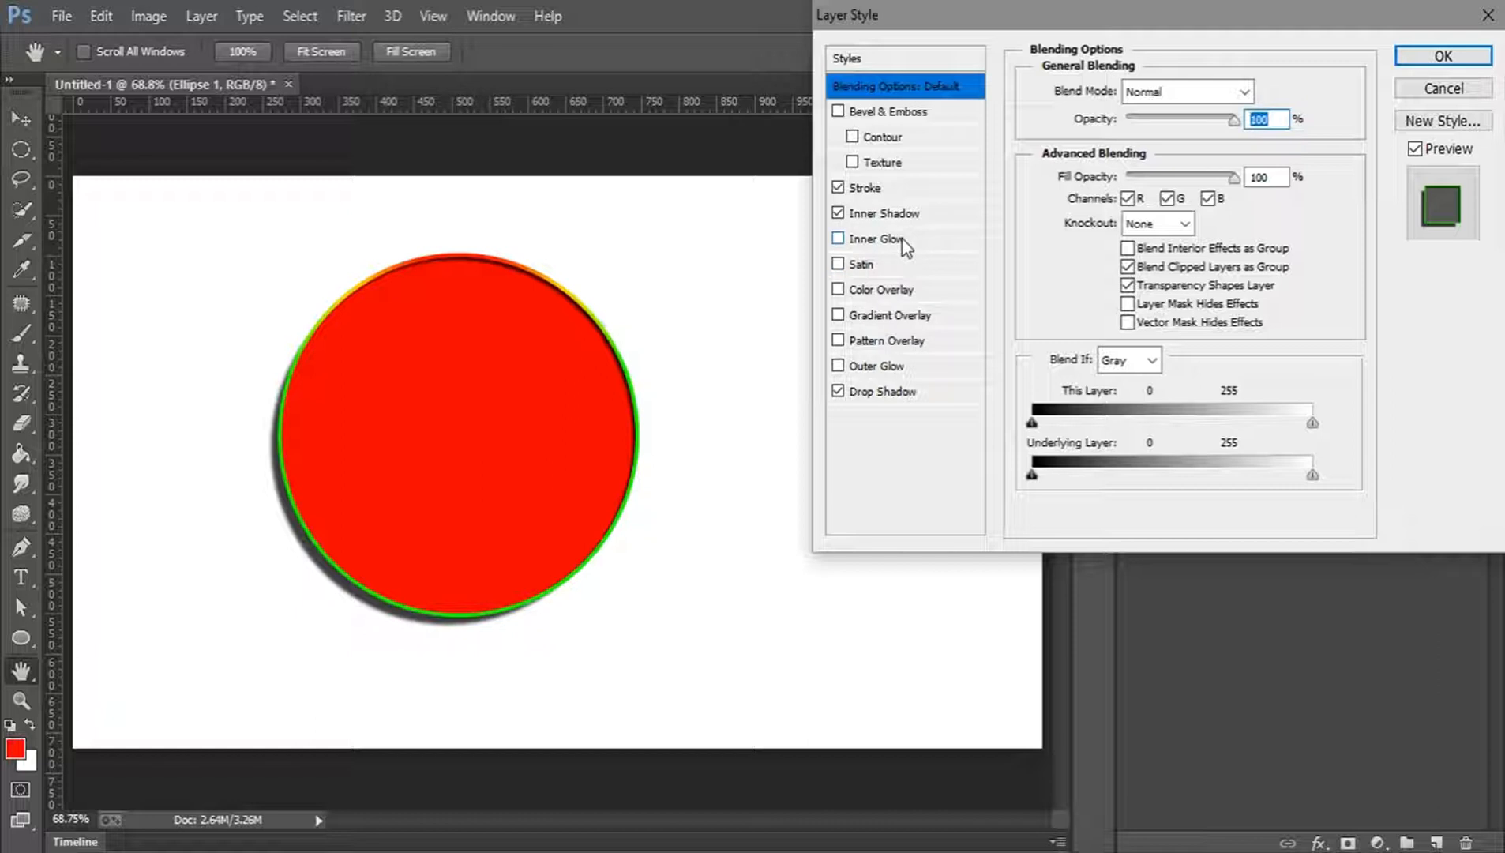
click(839, 212)
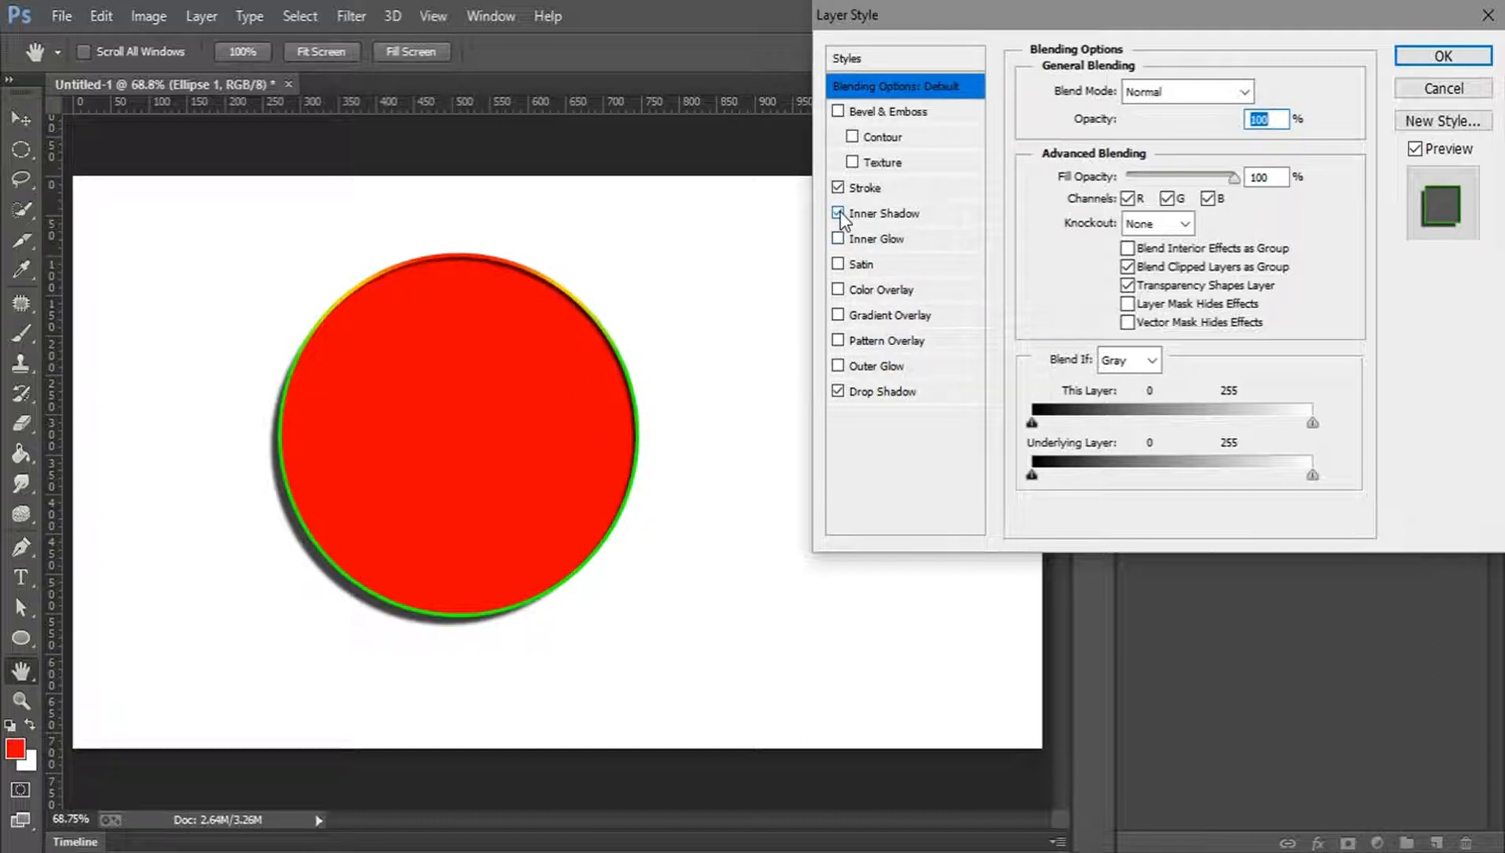
click(839, 213)
click(907, 221)
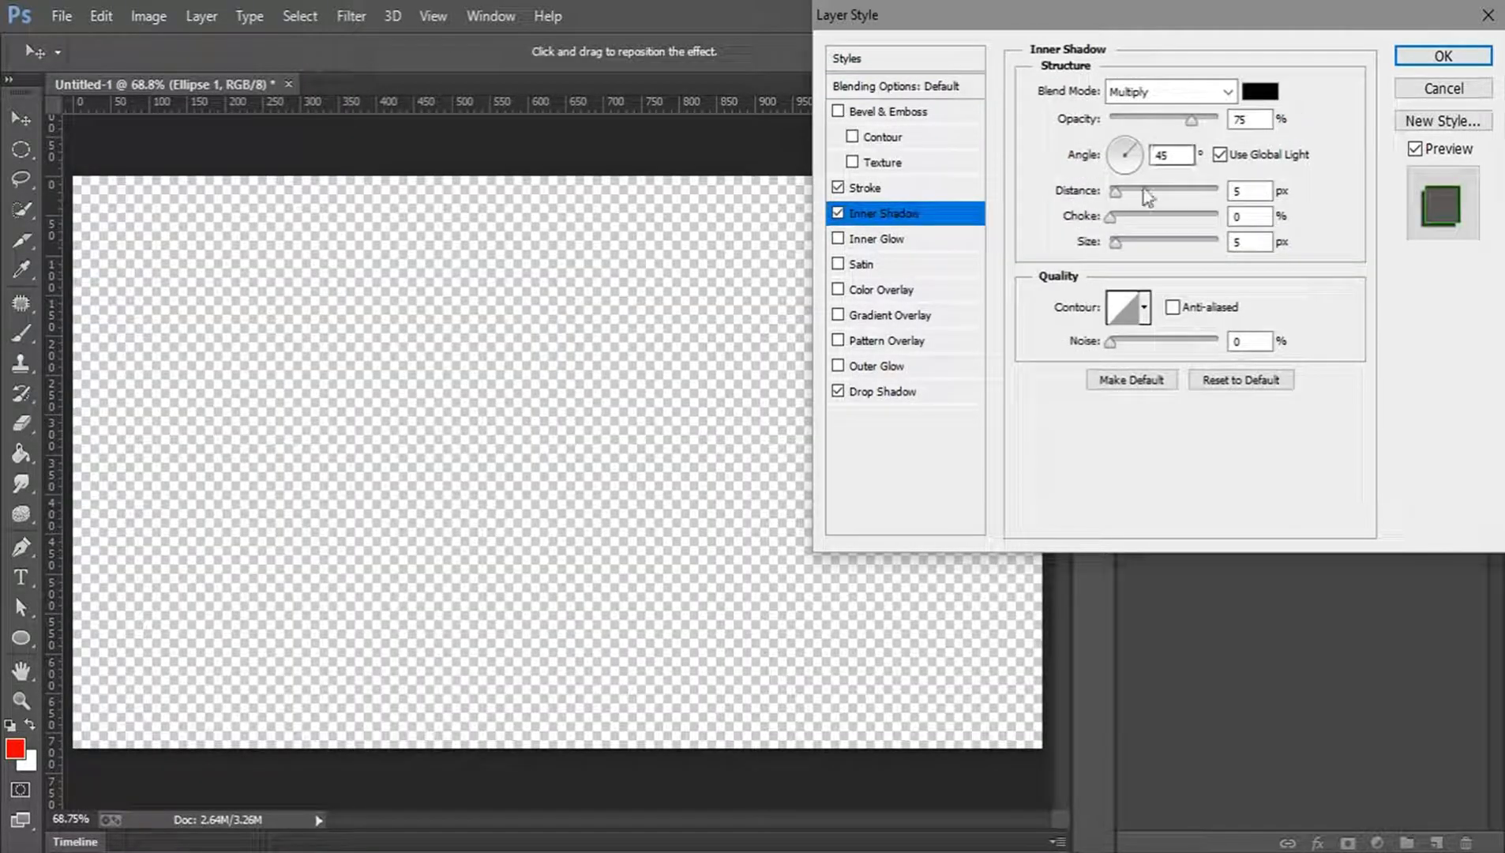
drag(1142, 123, 1135, 125)
text(20)
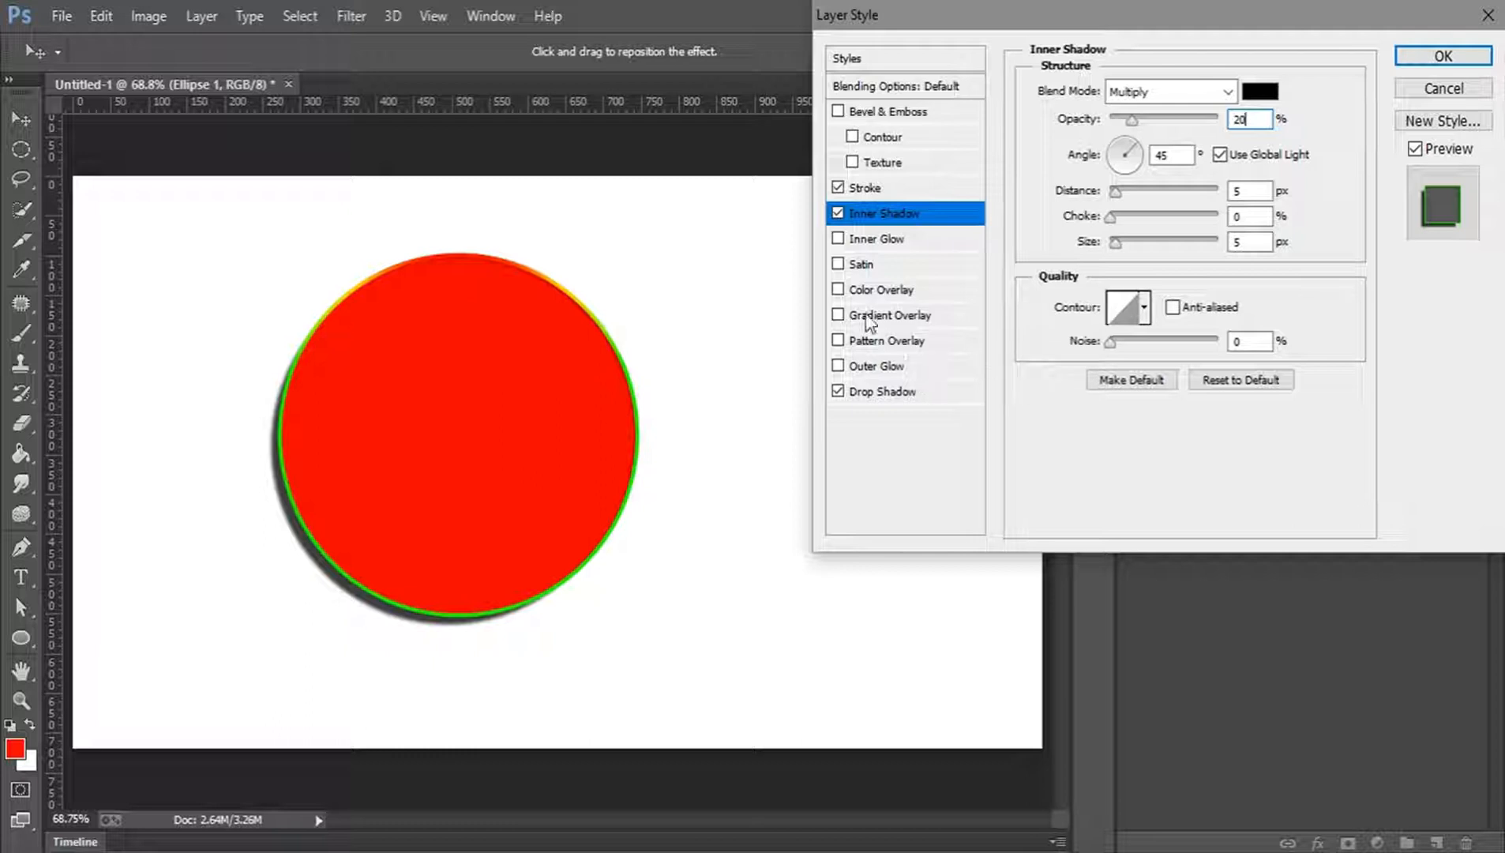
Enable Inner Glow on the circle with a size of 35 px and white (ffffff) as its colour.
click(838, 239)
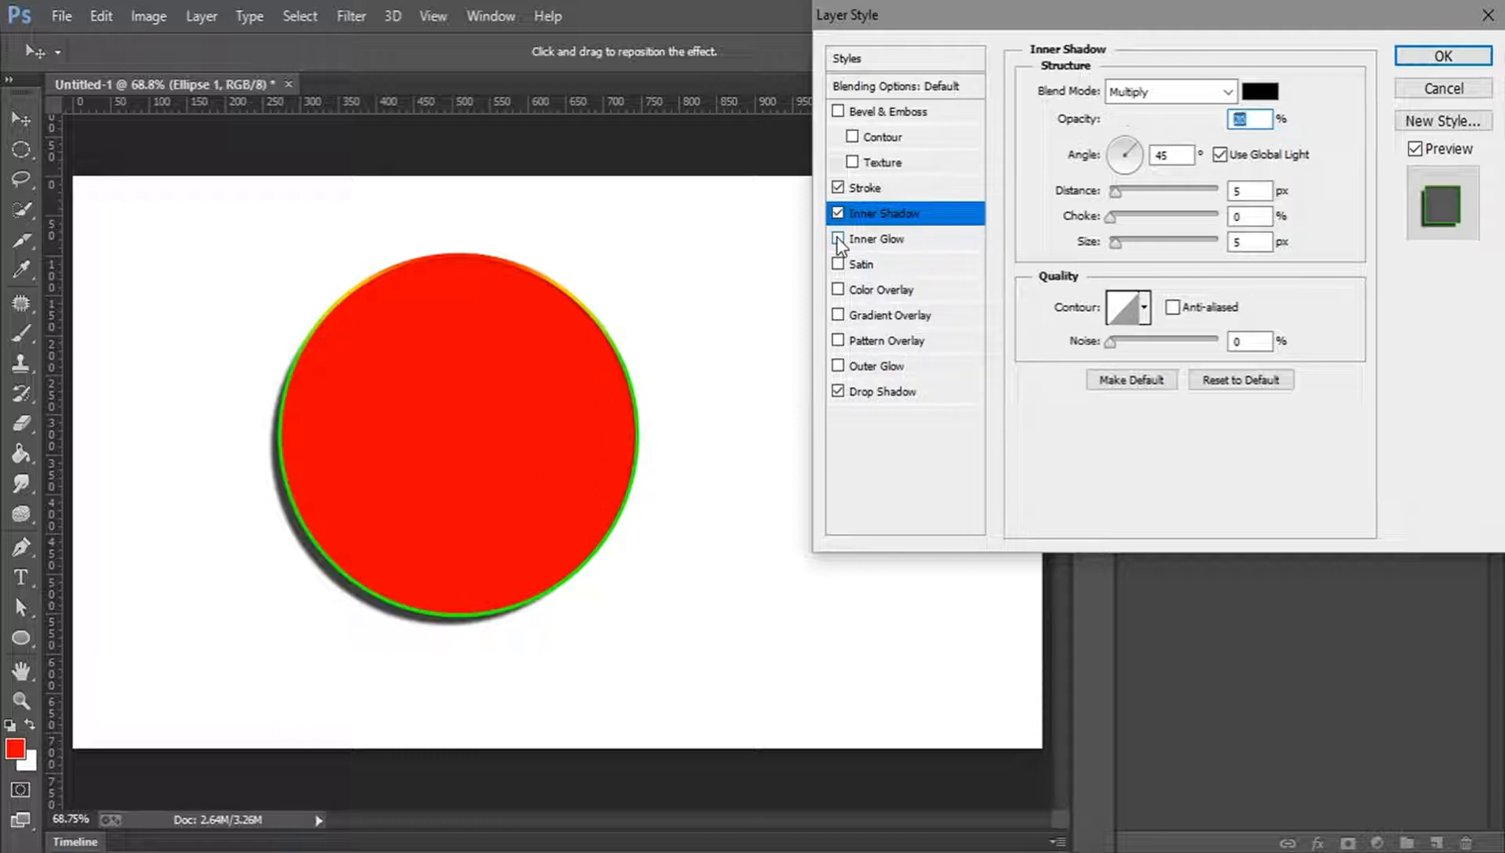
click(900, 242)
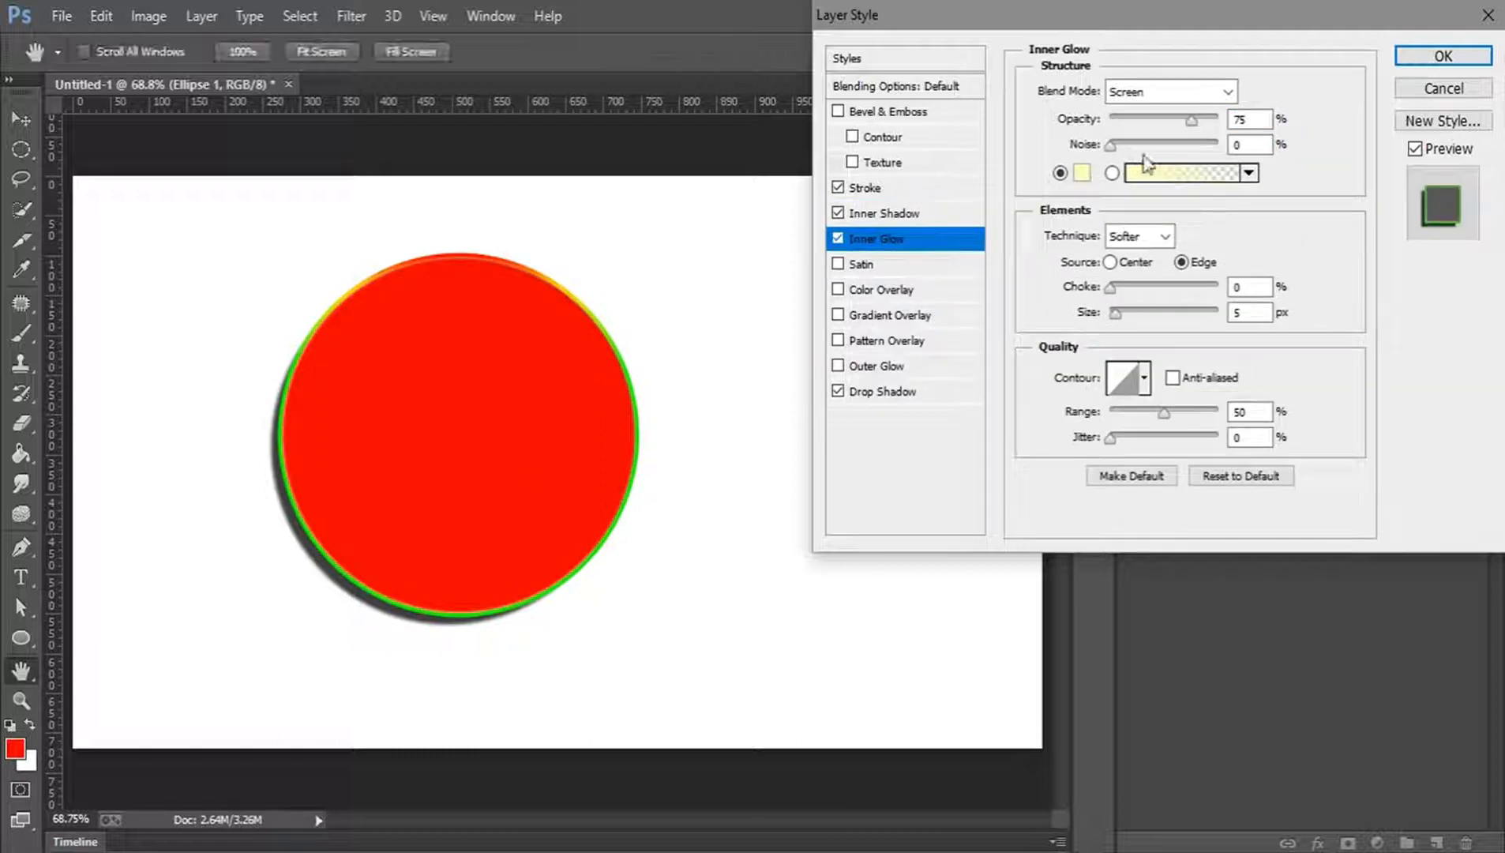
click(1130, 313)
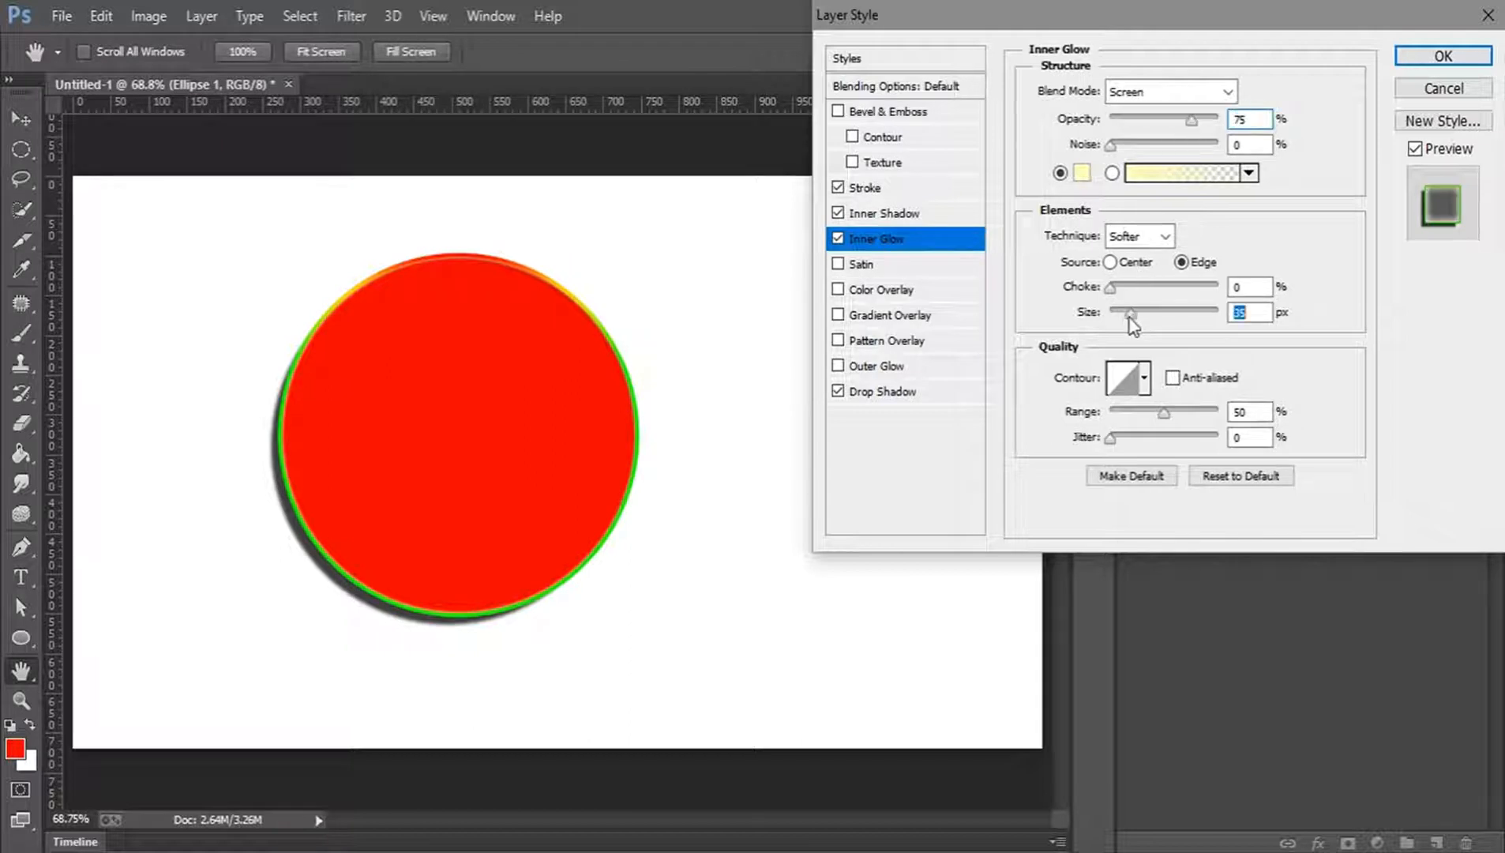
click(1082, 174)
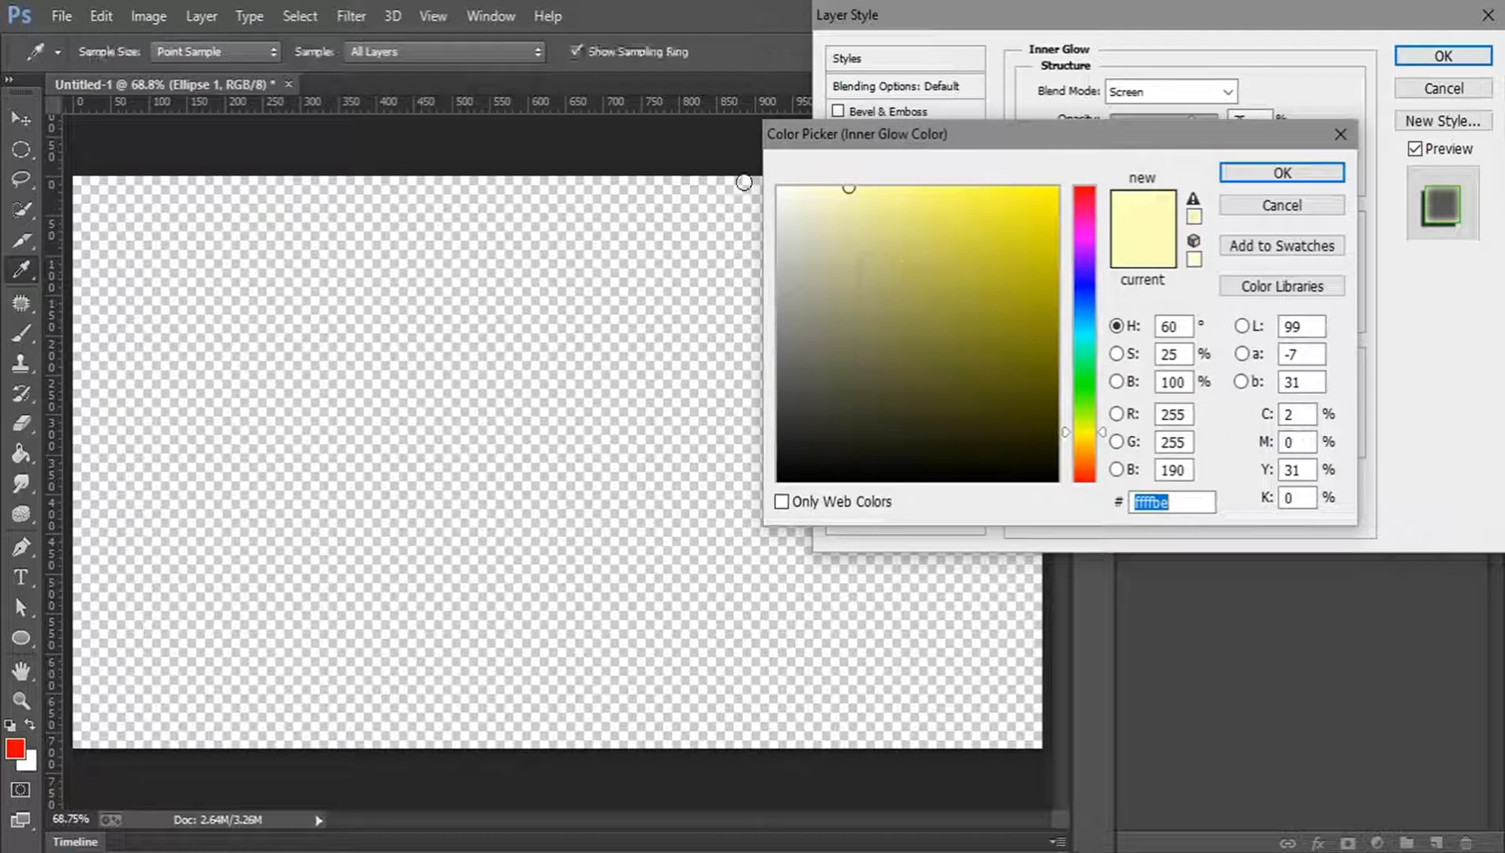
click(724, 189)
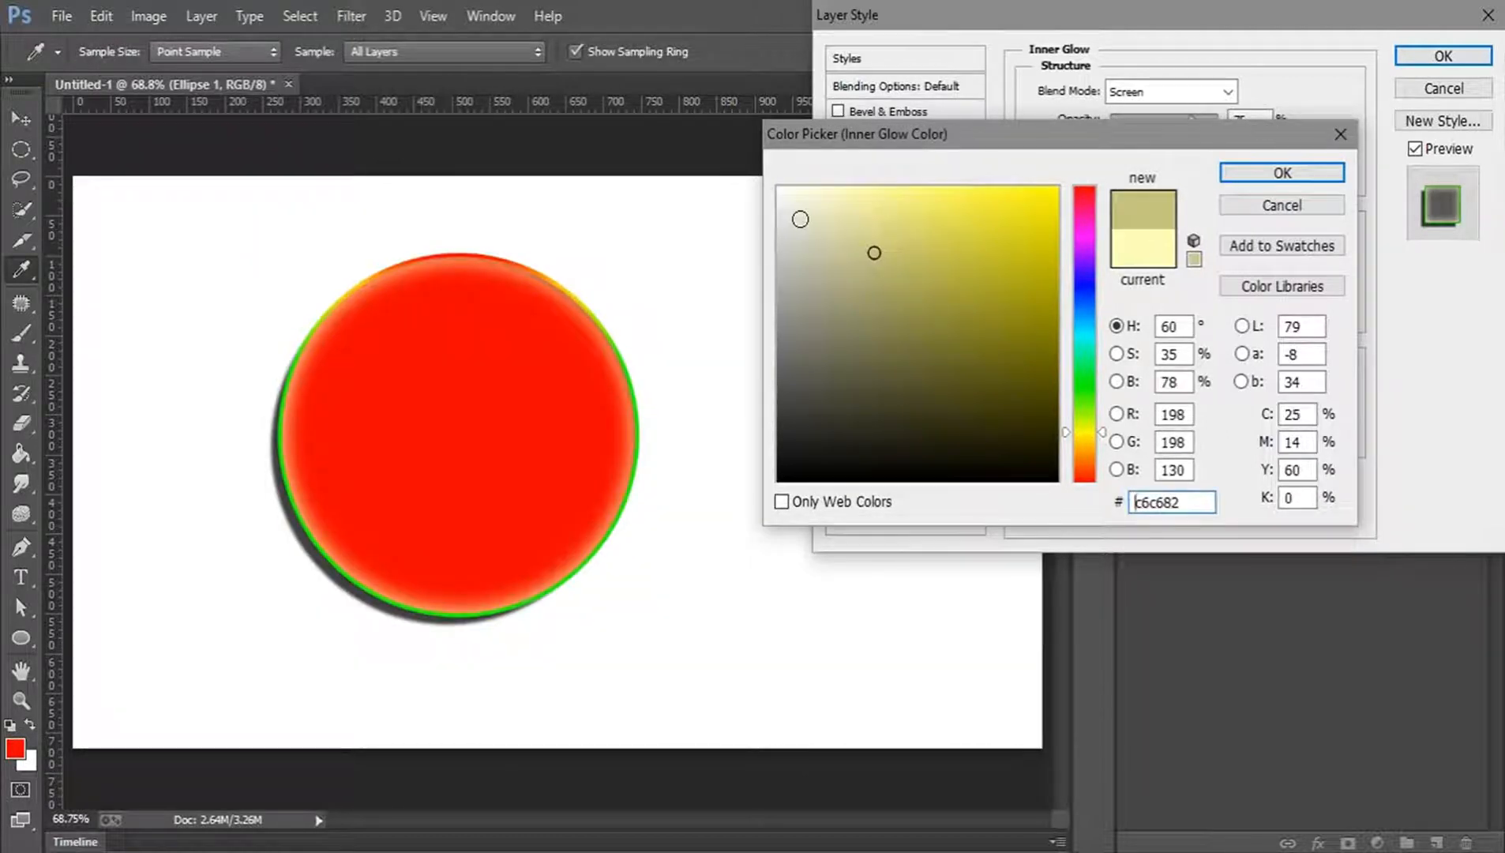
drag(799, 218, 784, 170)
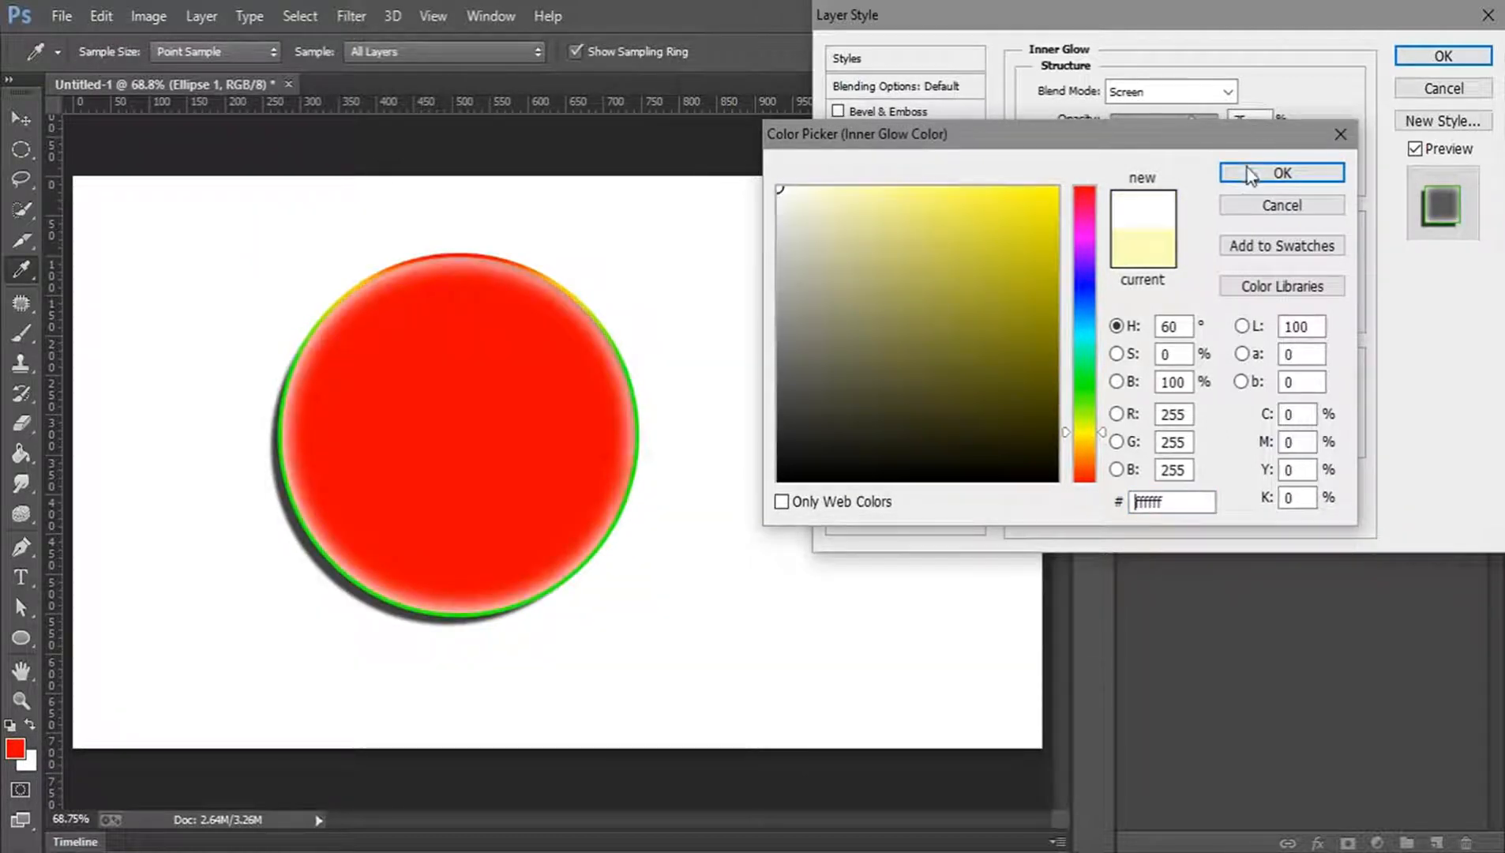
click(1249, 174)
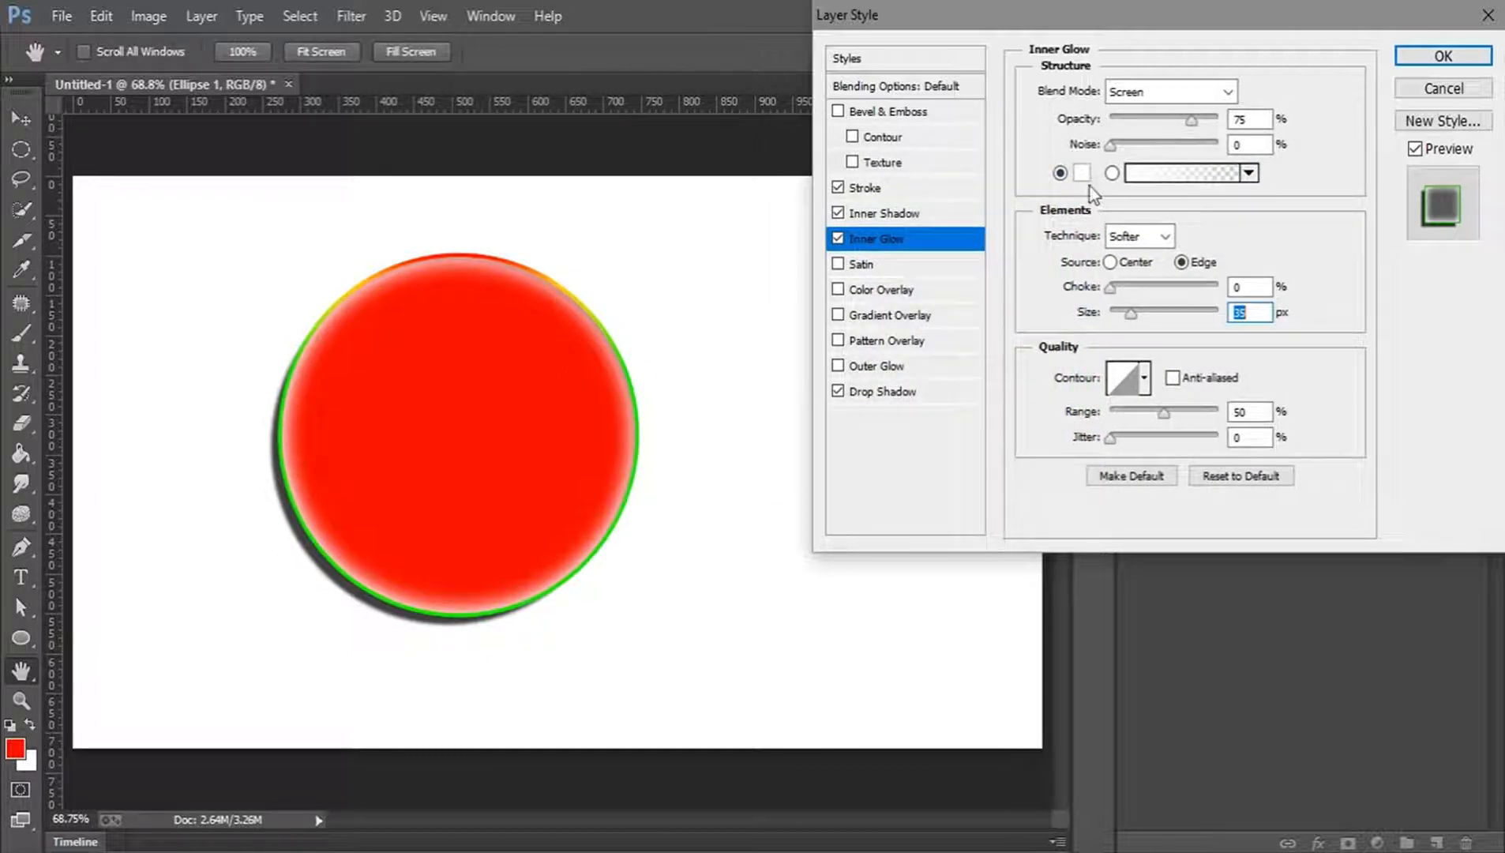
Try the gradient fill for the inner glow, return it to the solid colour, and view the Technique options.
click(1151, 172)
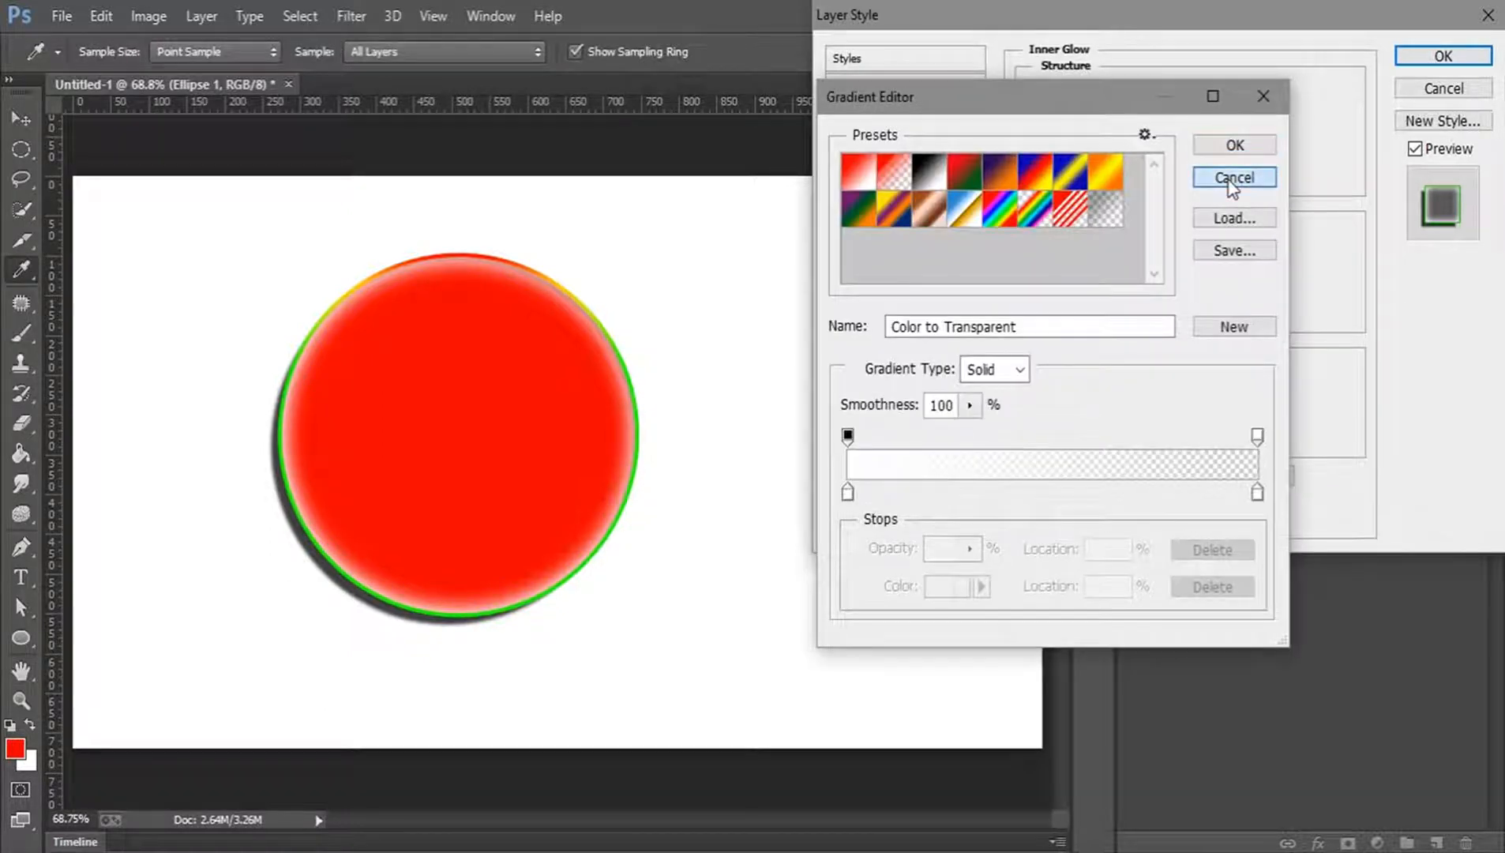
click(1234, 177)
click(1111, 172)
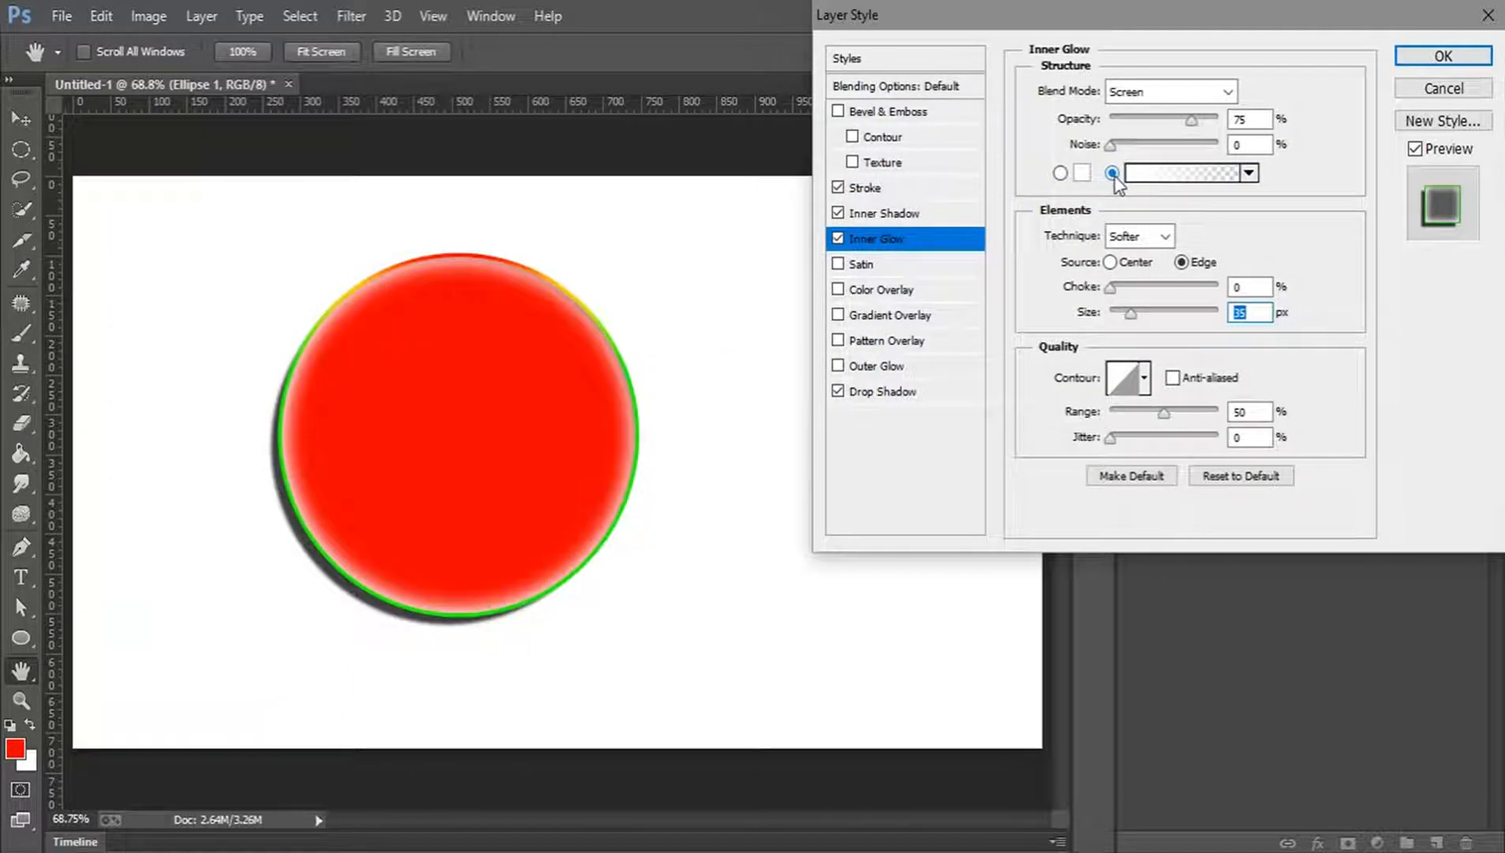
click(1076, 176)
click(1112, 174)
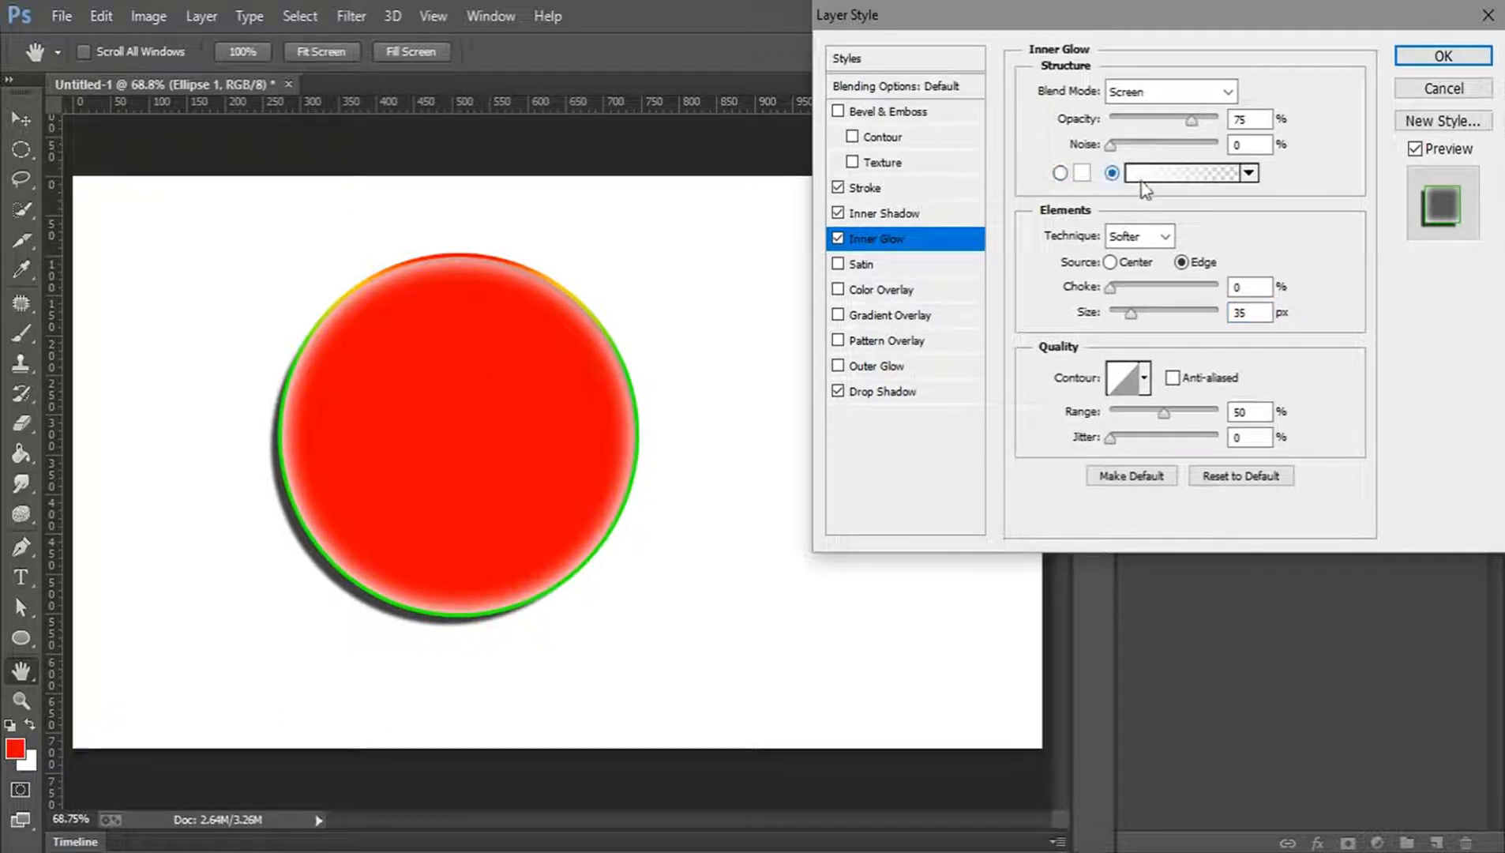
click(1062, 174)
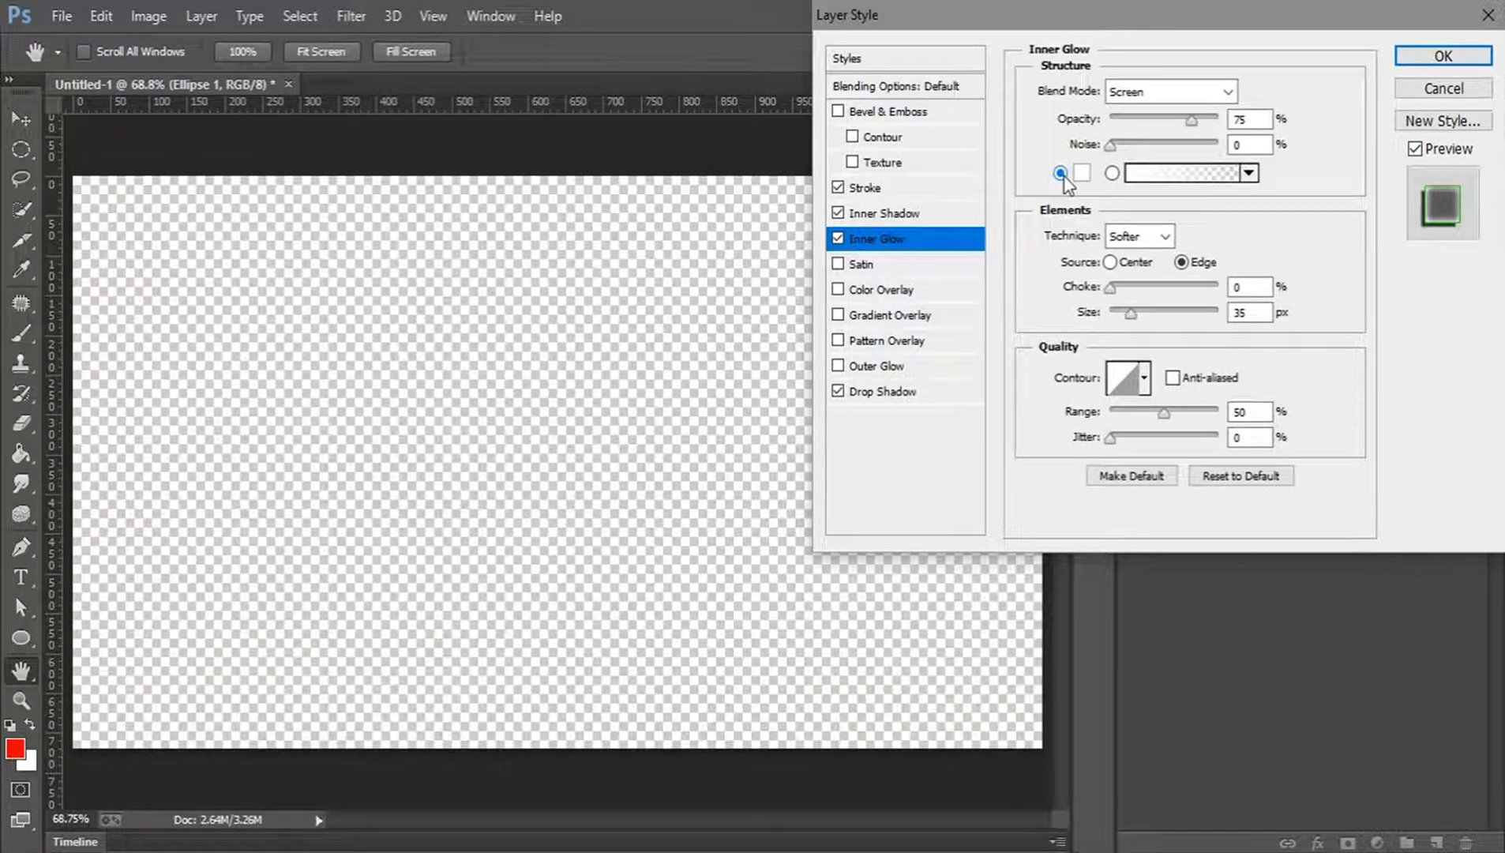
click(1162, 237)
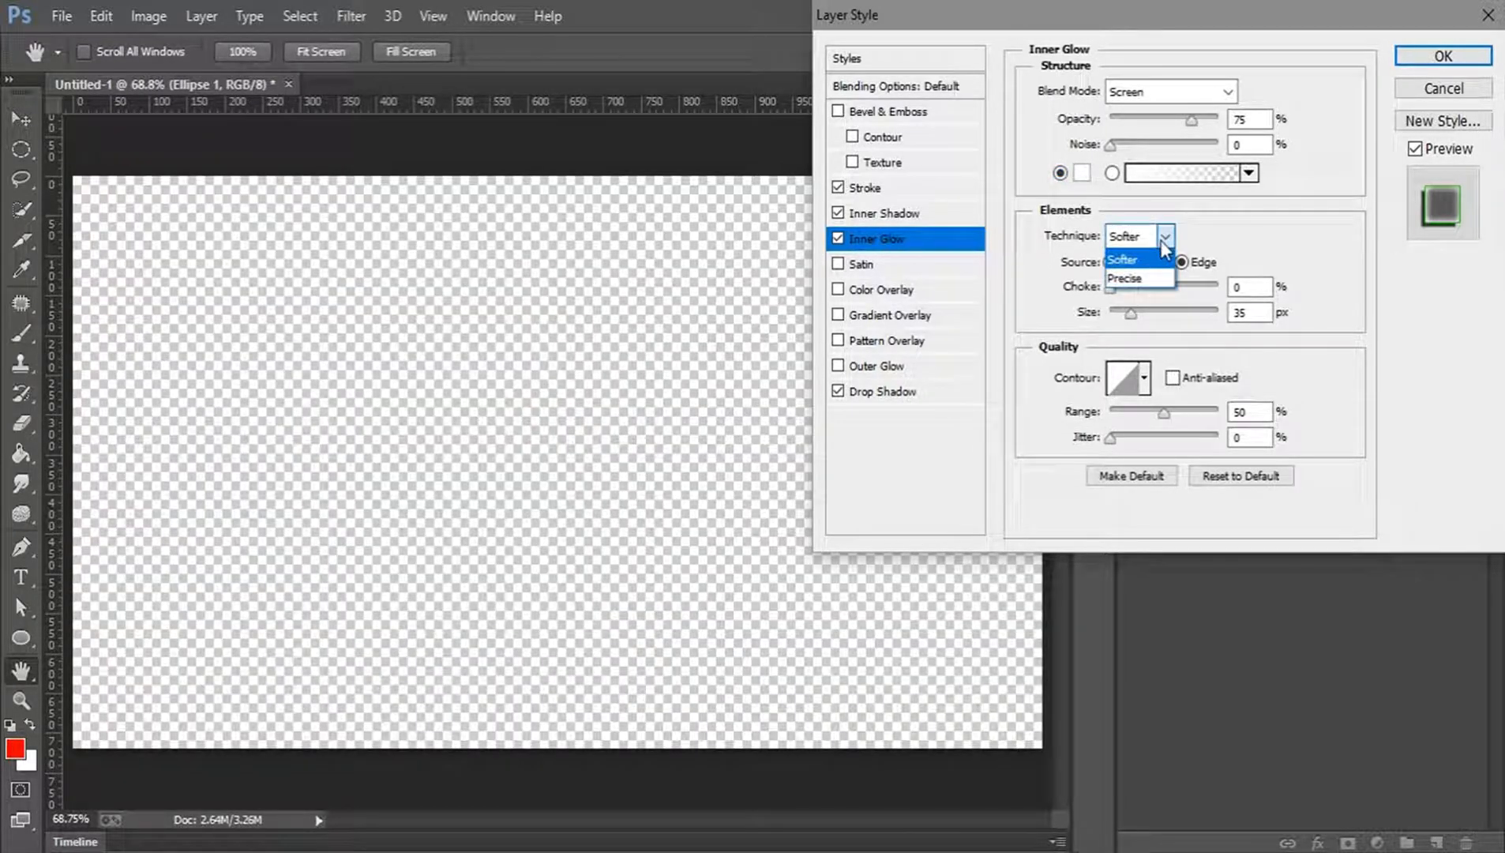
click(1162, 239)
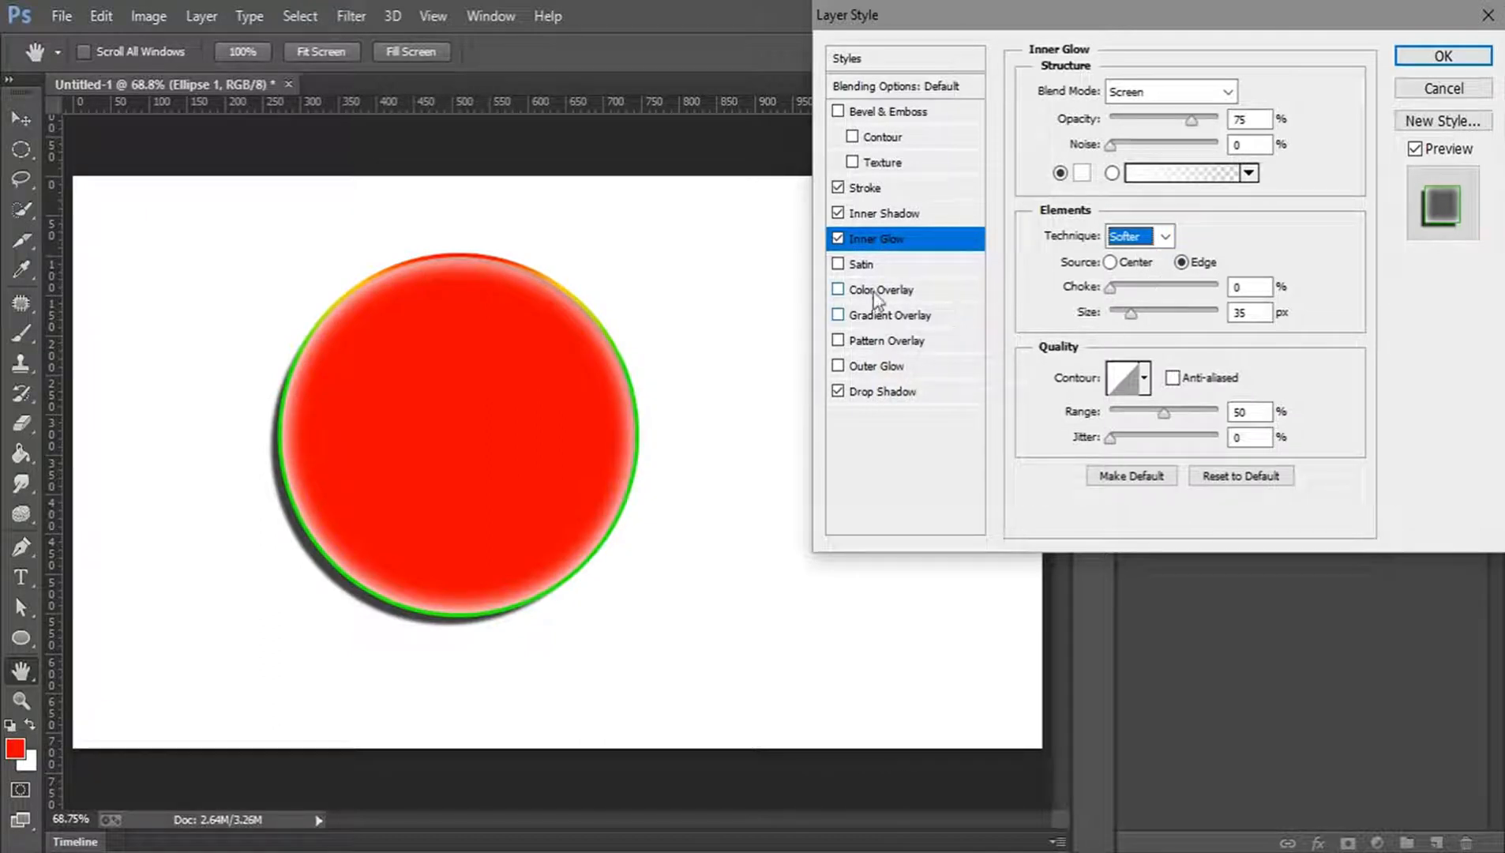
Try a white Satin effect in Screen mode at 10% opacity, and reset it to default and disable it.
click(860, 265)
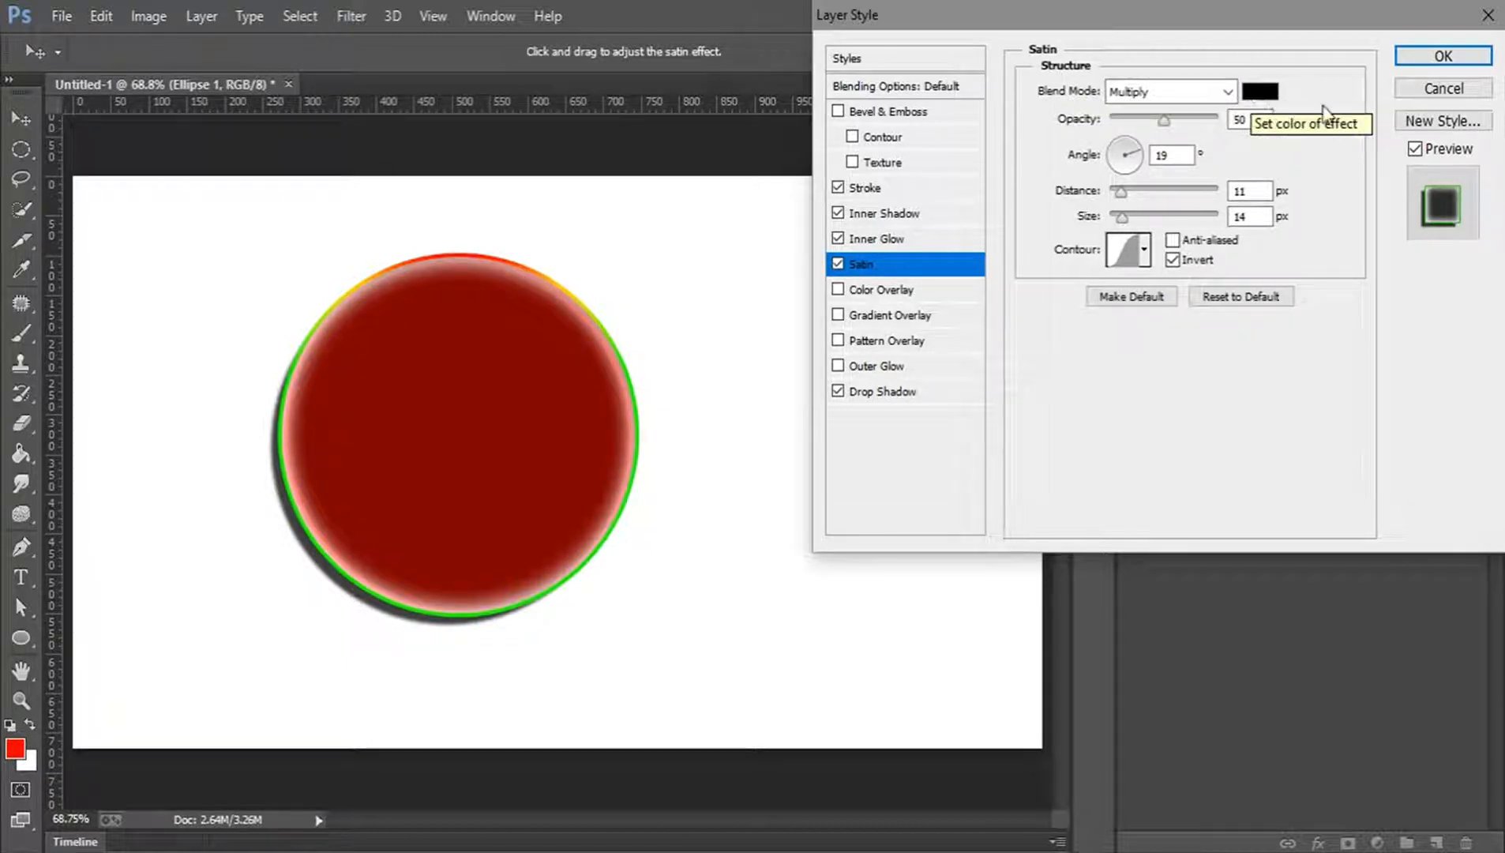
drag(1155, 120, 1121, 120)
click(1210, 93)
click(1158, 289)
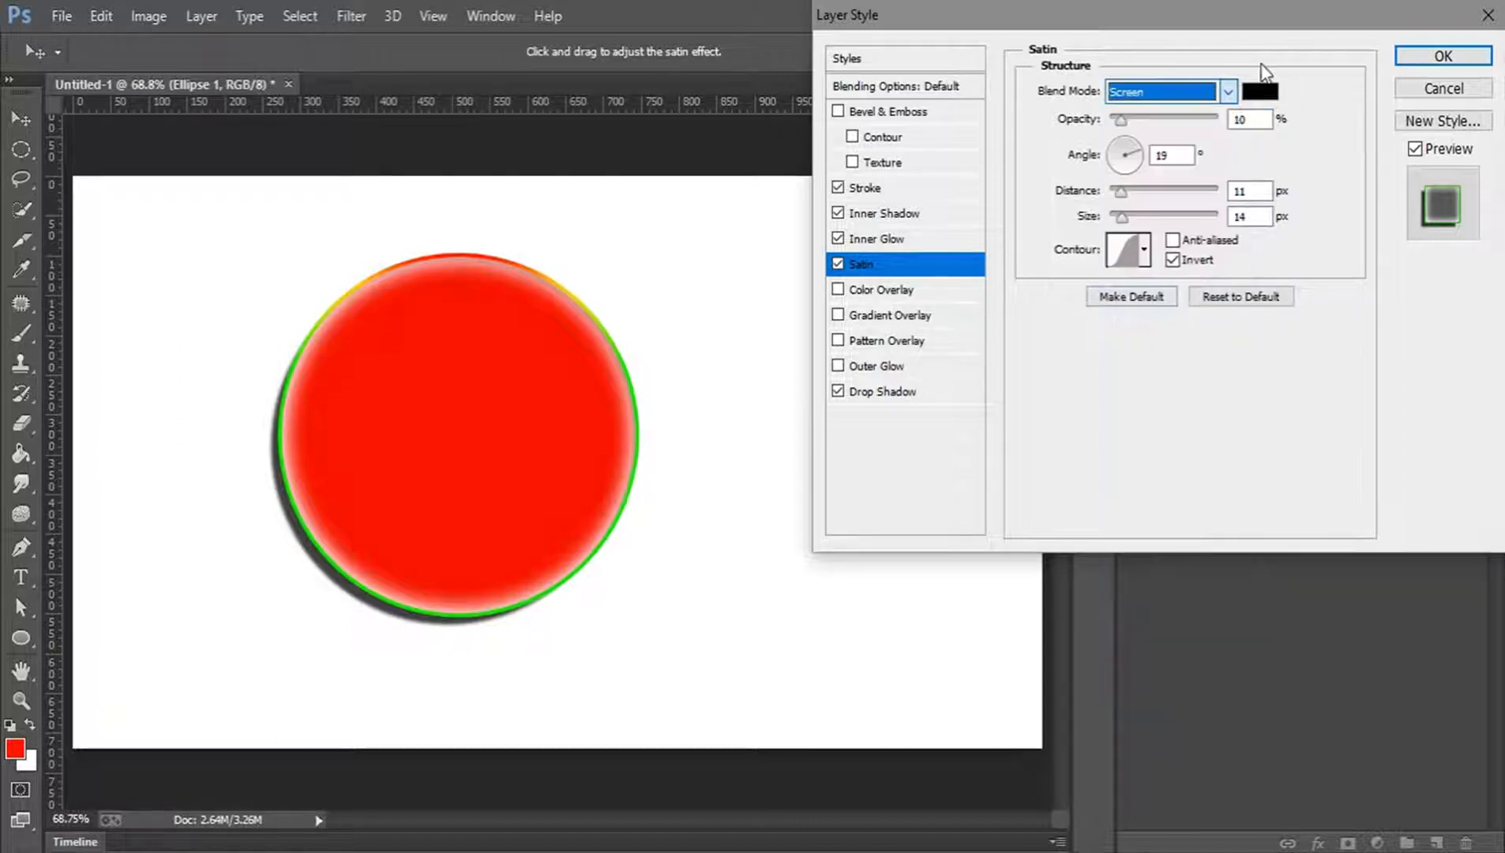
click(1257, 92)
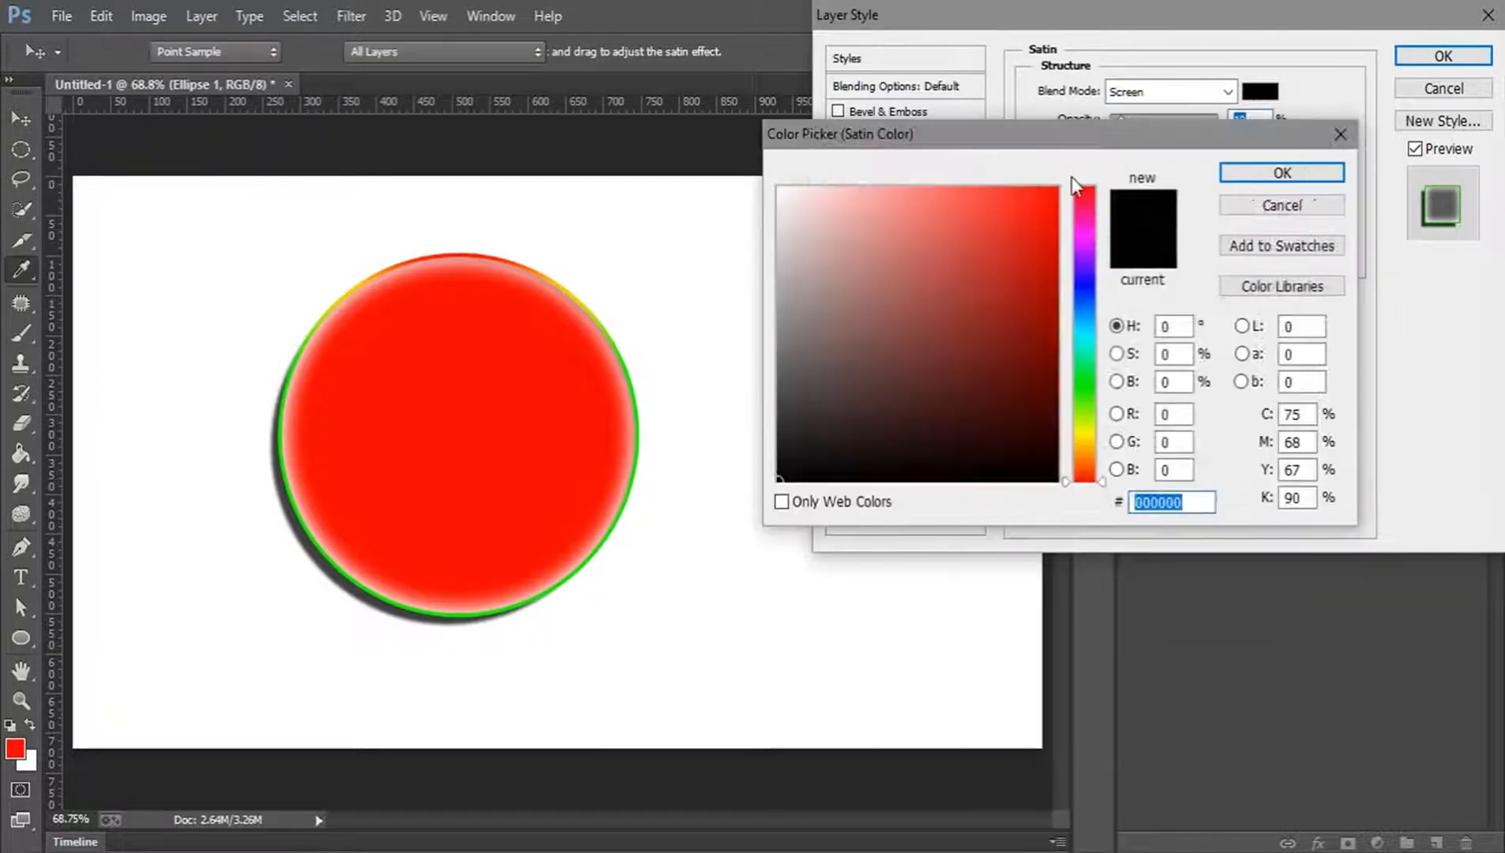
click(732, 109)
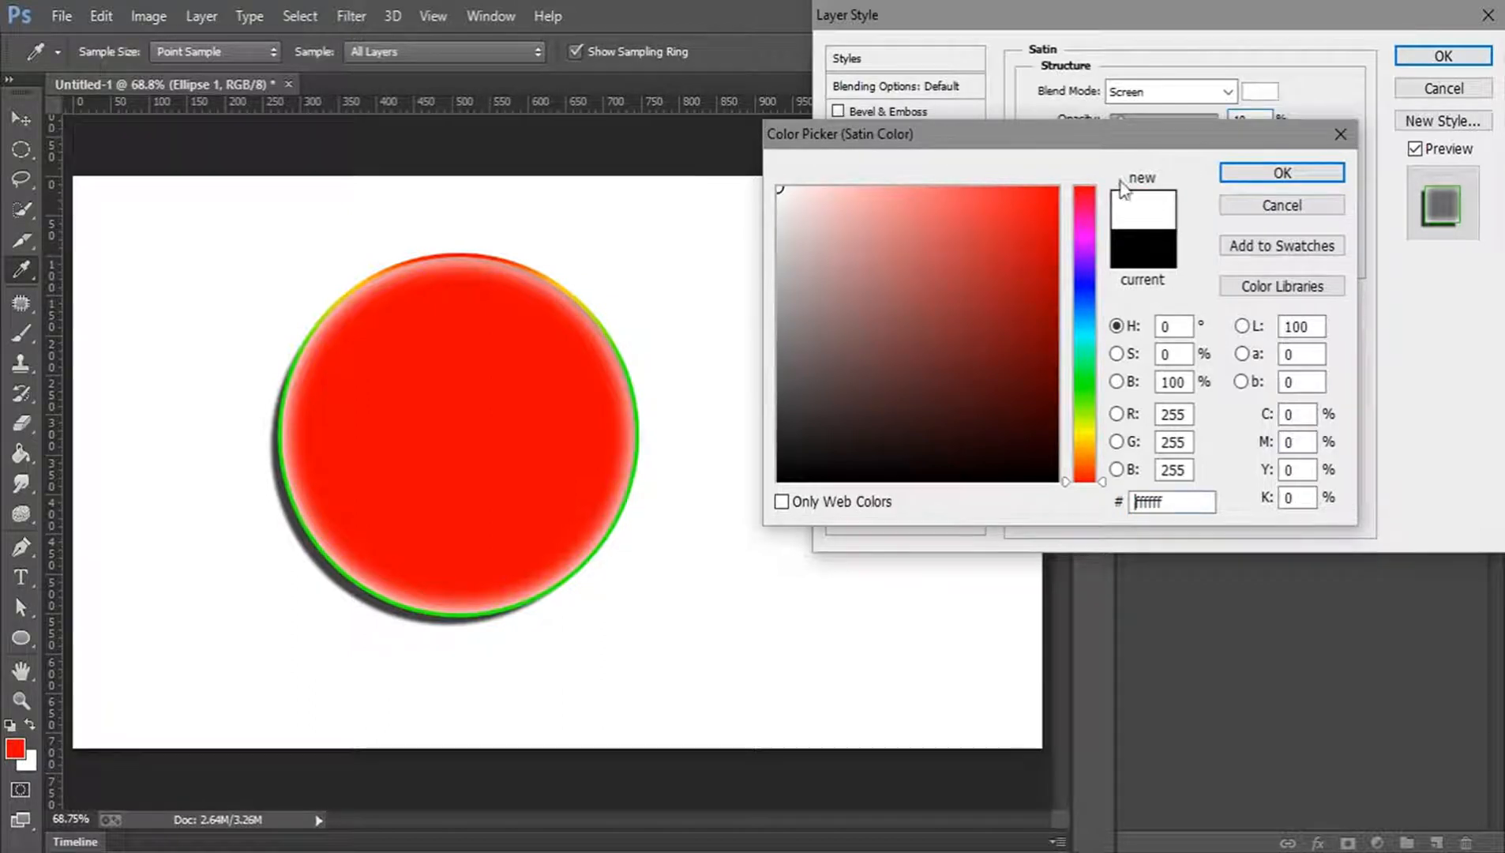
click(1286, 169)
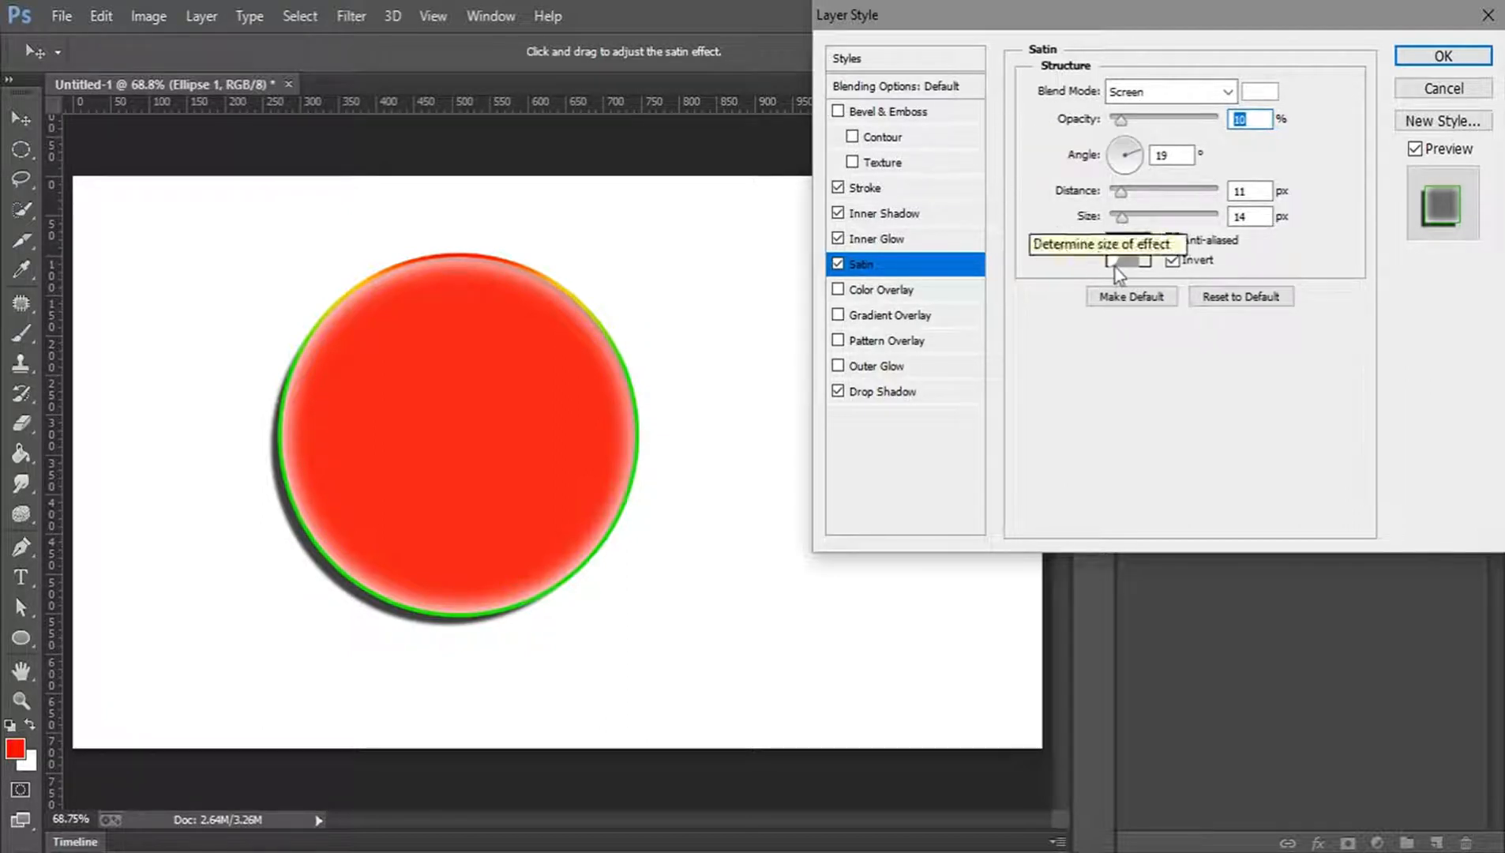
click(1255, 304)
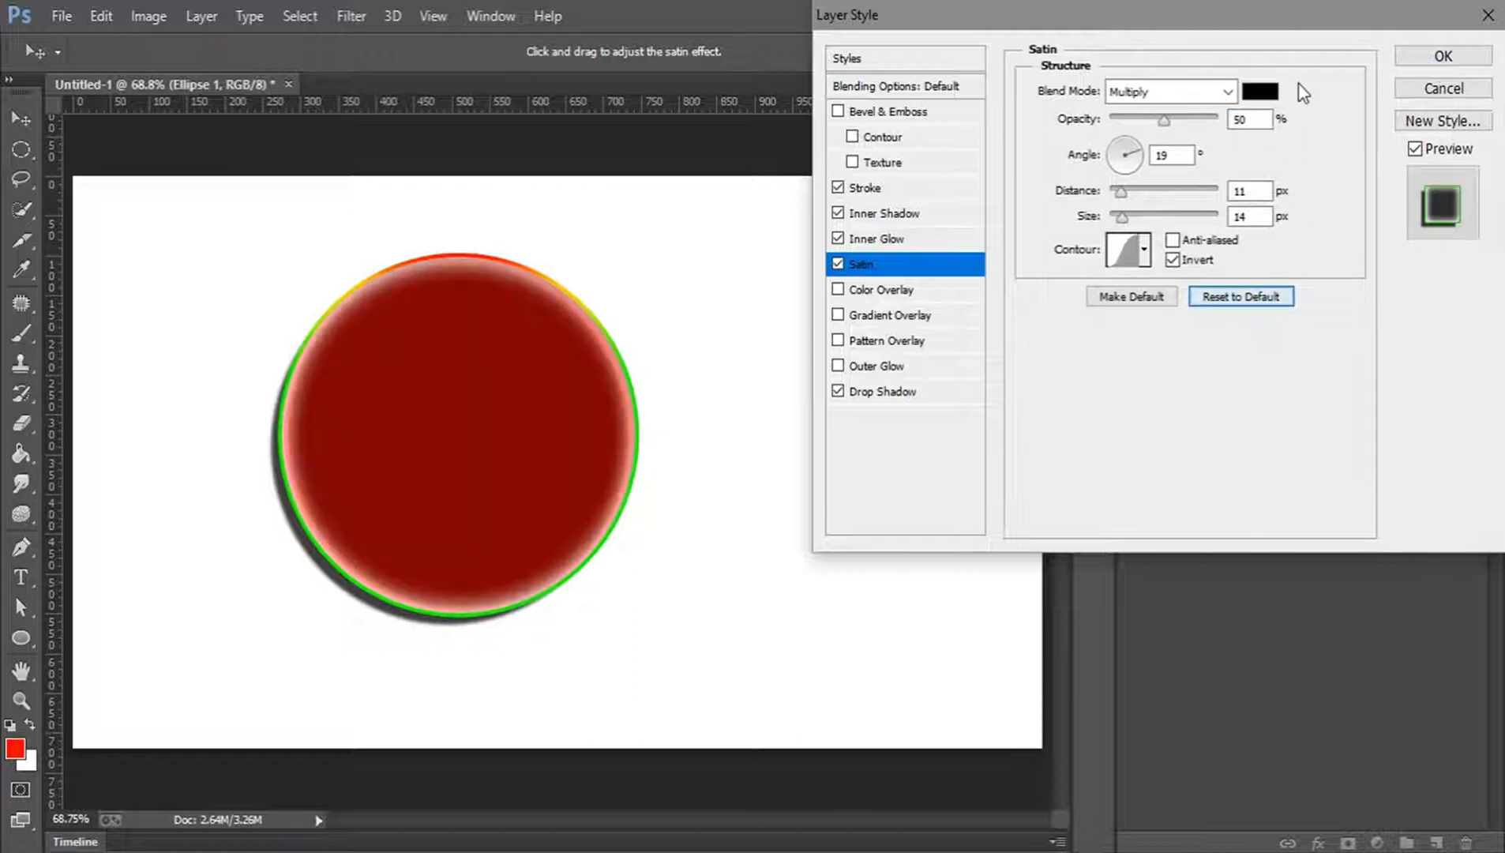
click(838, 264)
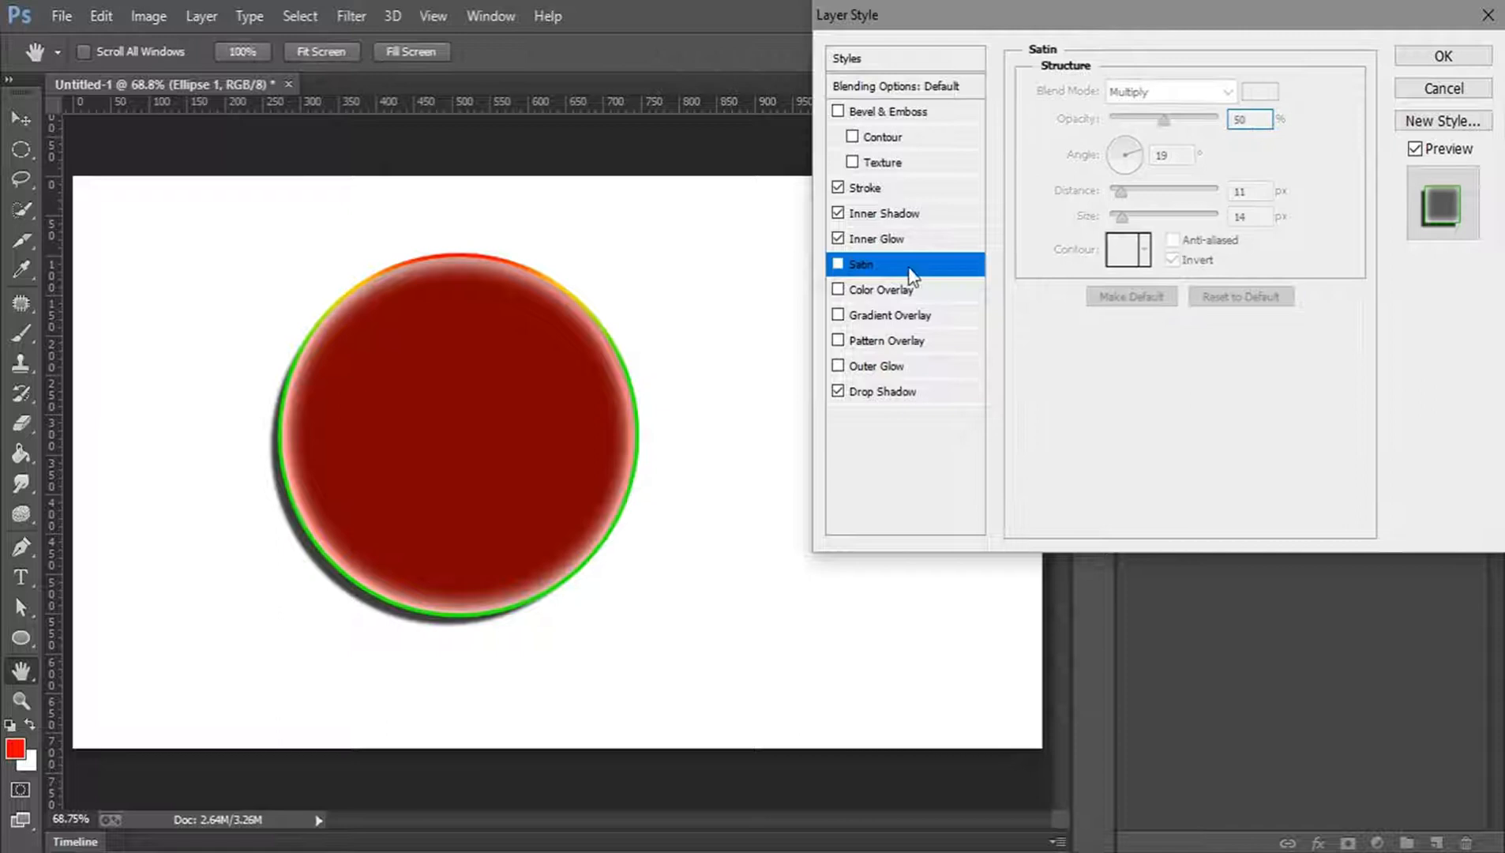
Enable Color Overlay on the circle and set its colour to bright blue 0090ff.
click(918, 295)
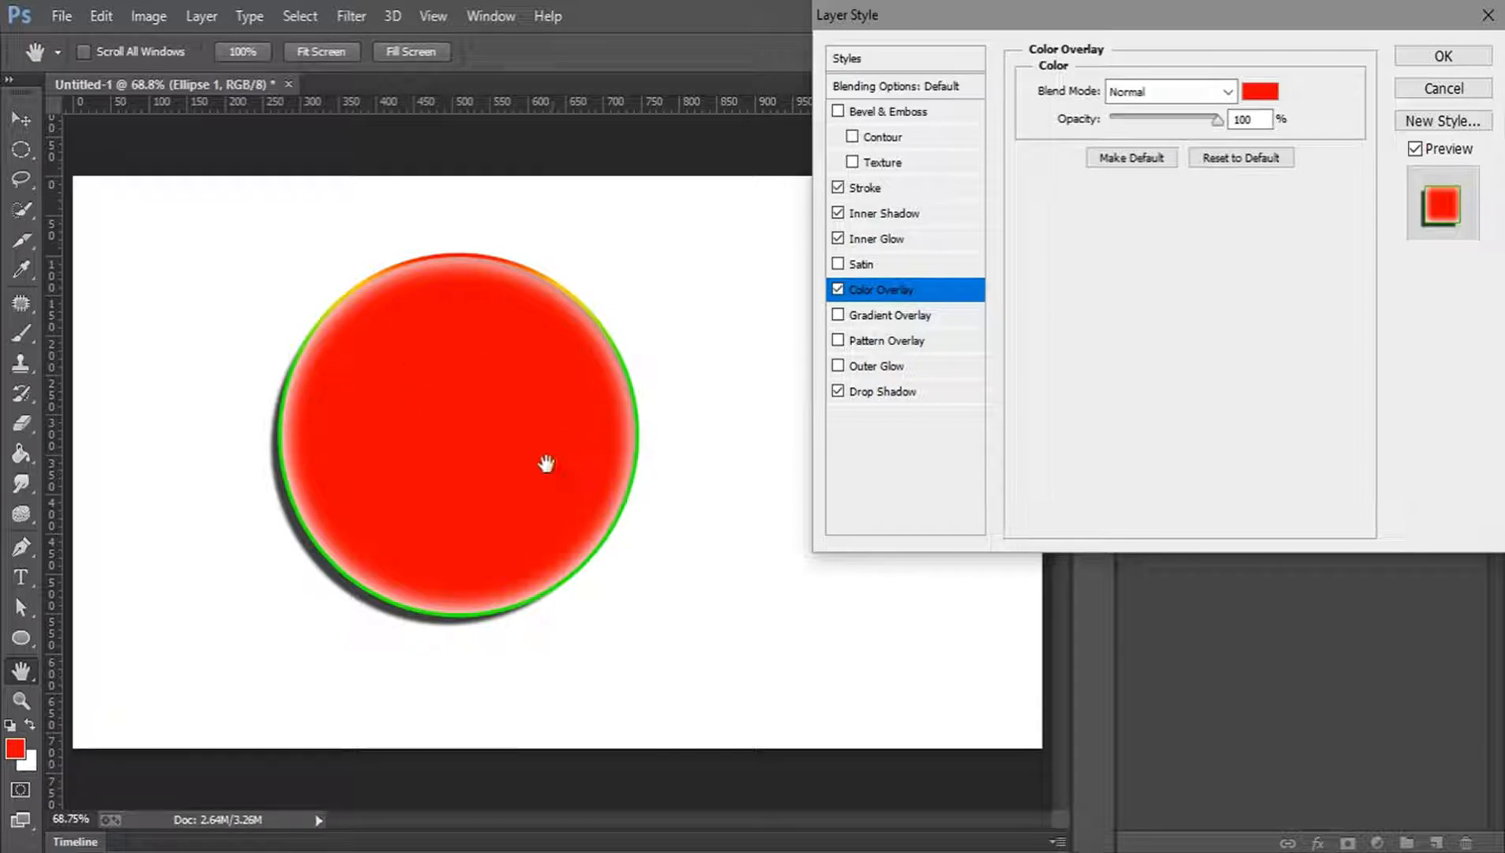
click(1259, 92)
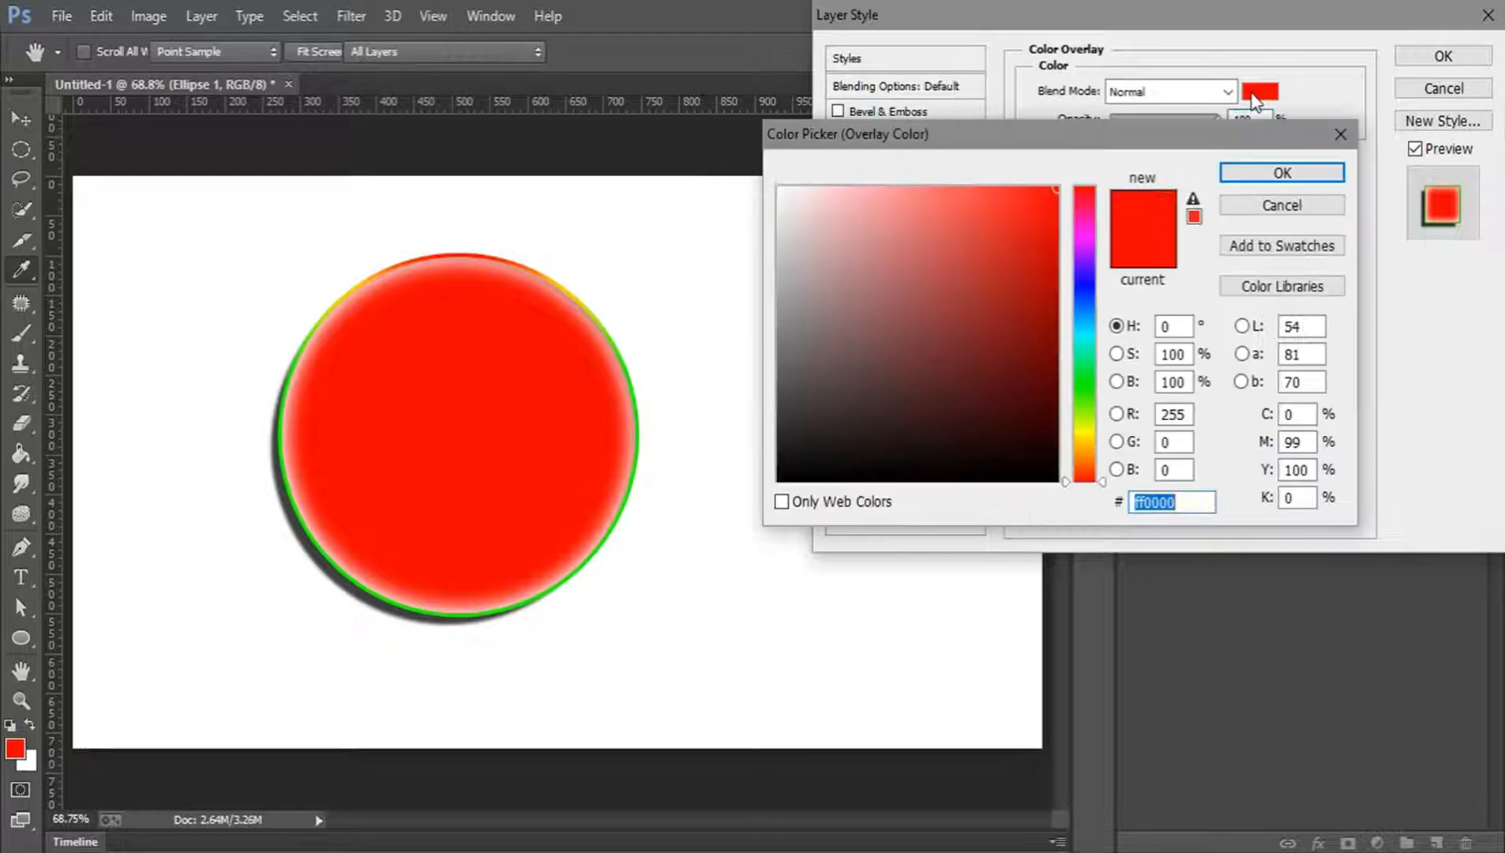
drag(1080, 334, 1085, 312)
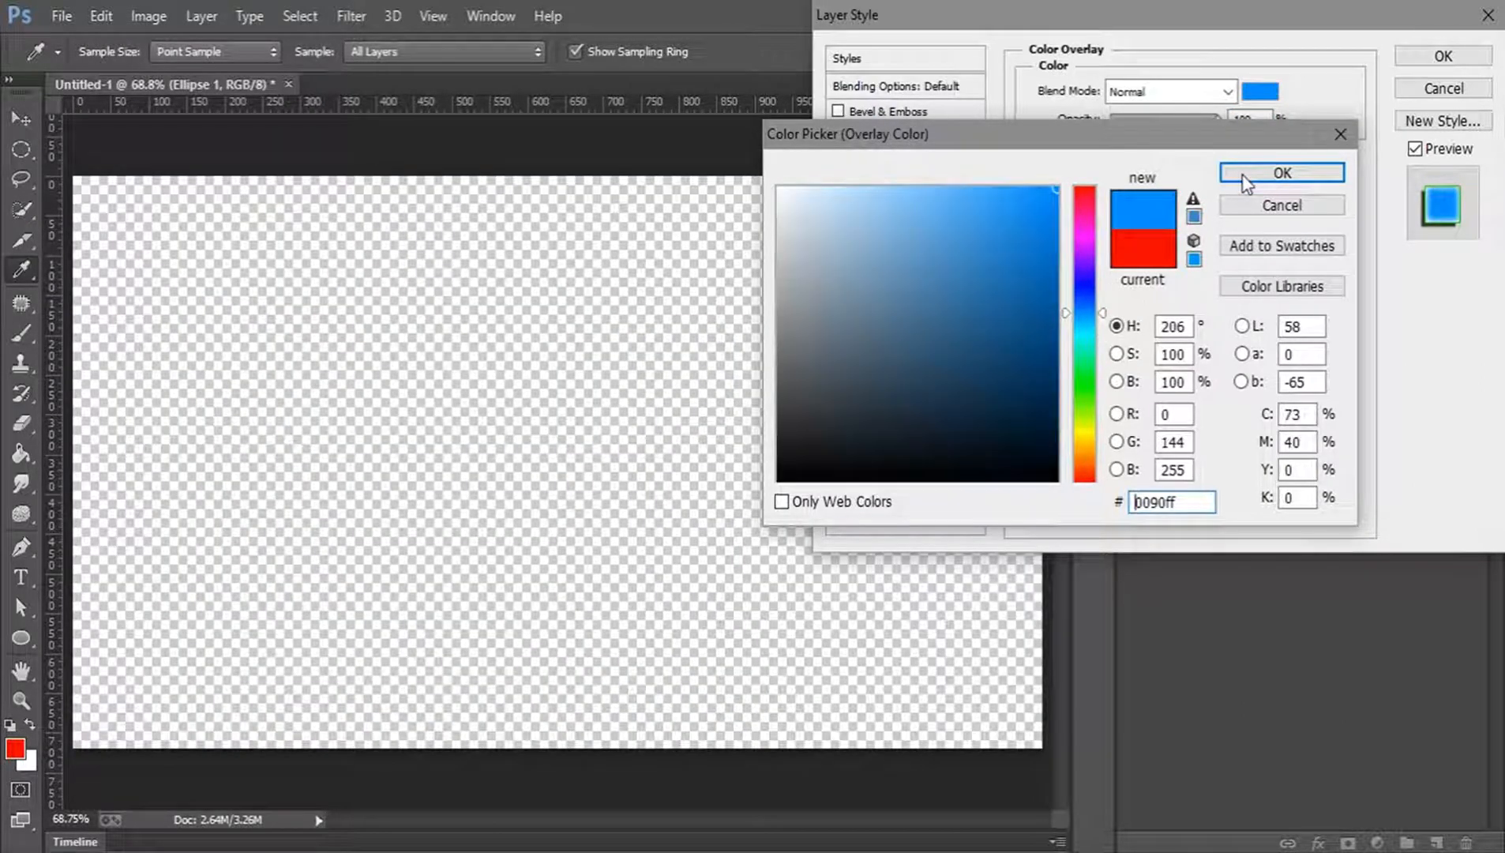
click(1245, 173)
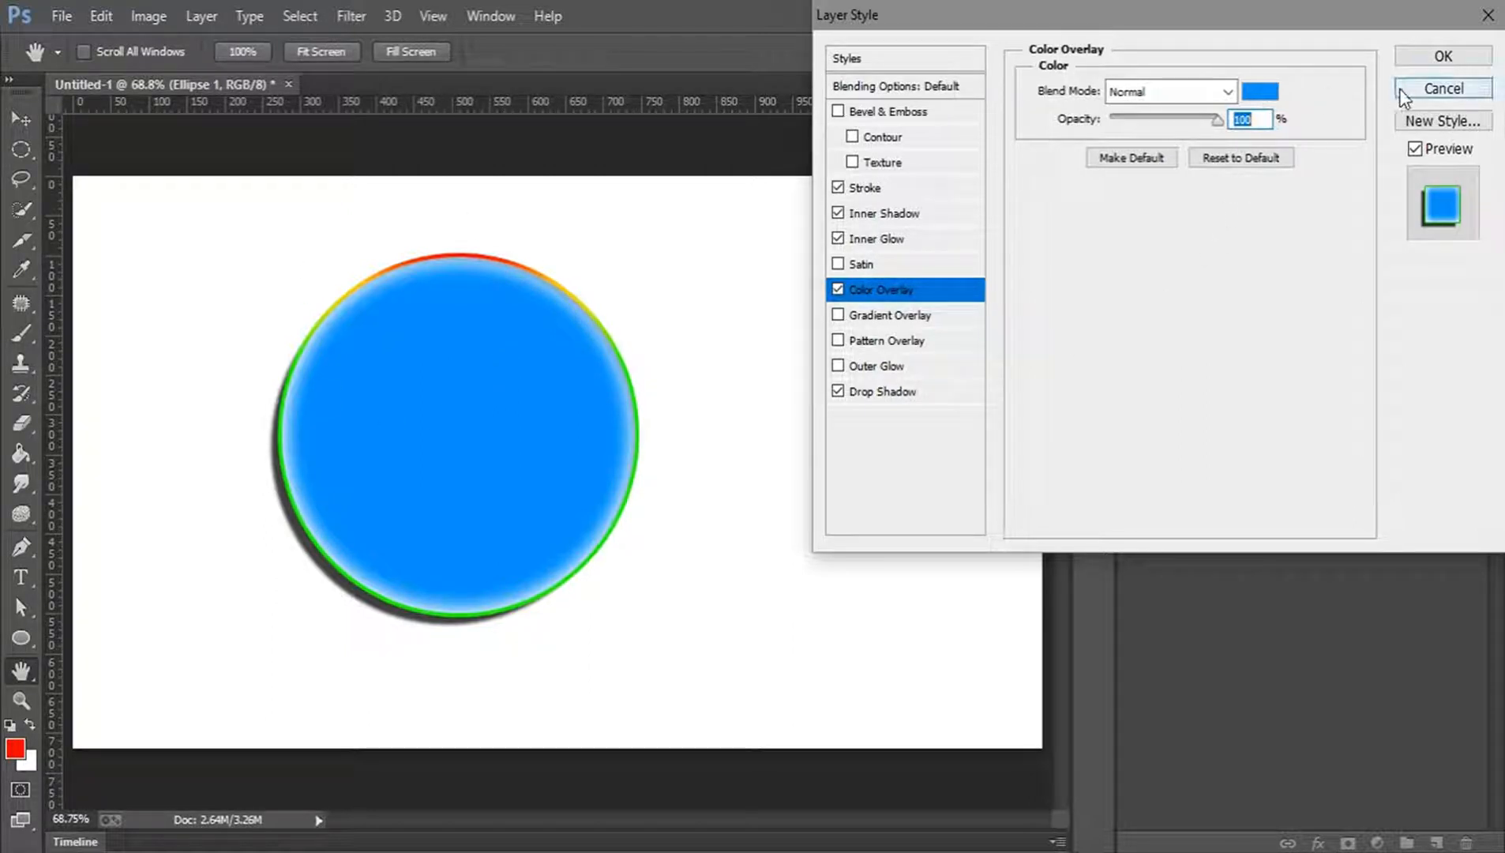
Change the Color Overlay colour to the dark slate blue 2c4151.
click(1263, 95)
click(956, 262)
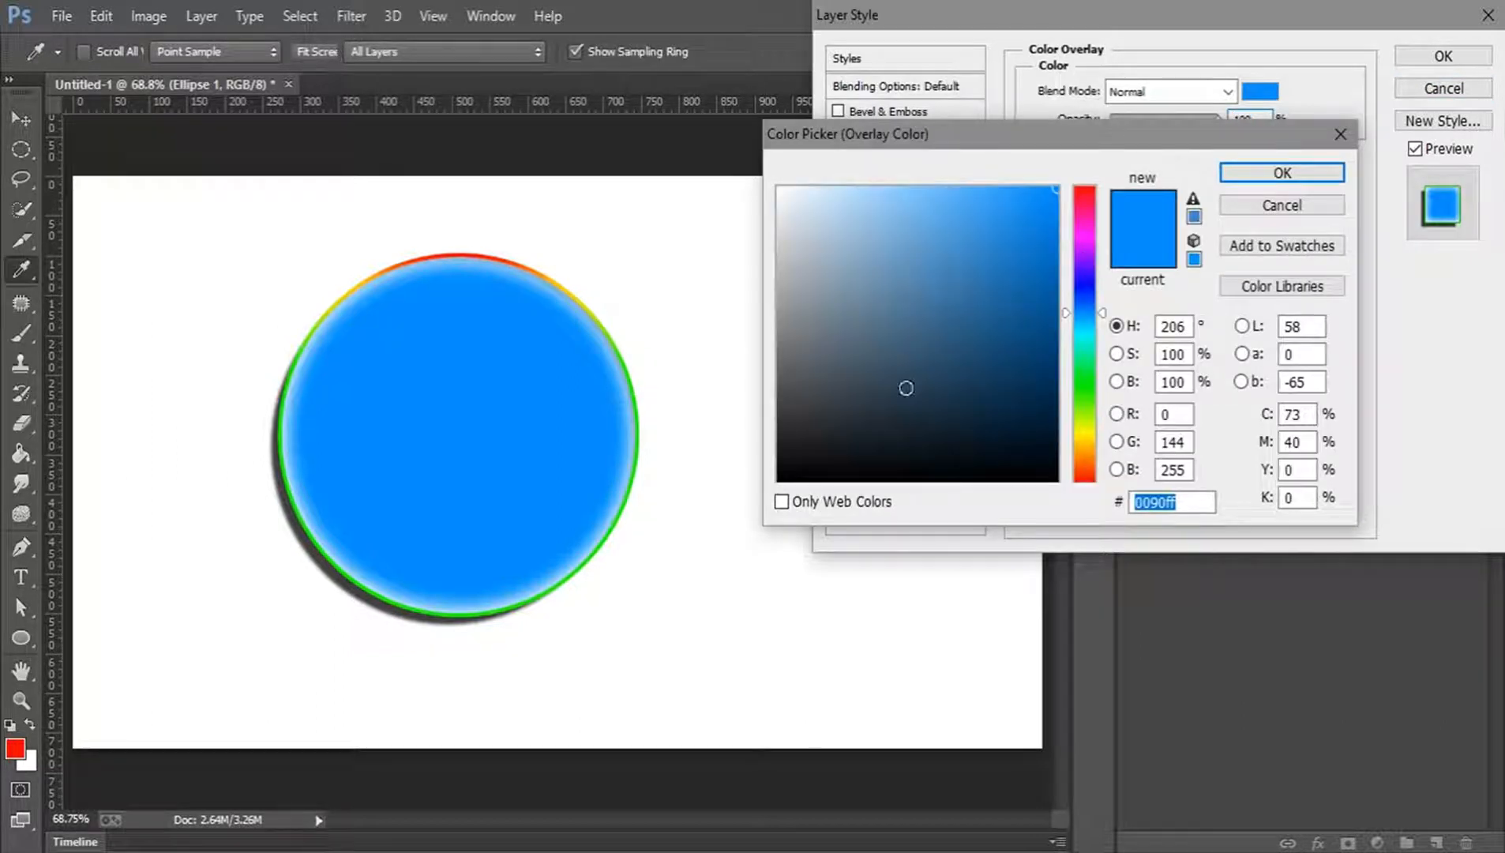
click(905, 388)
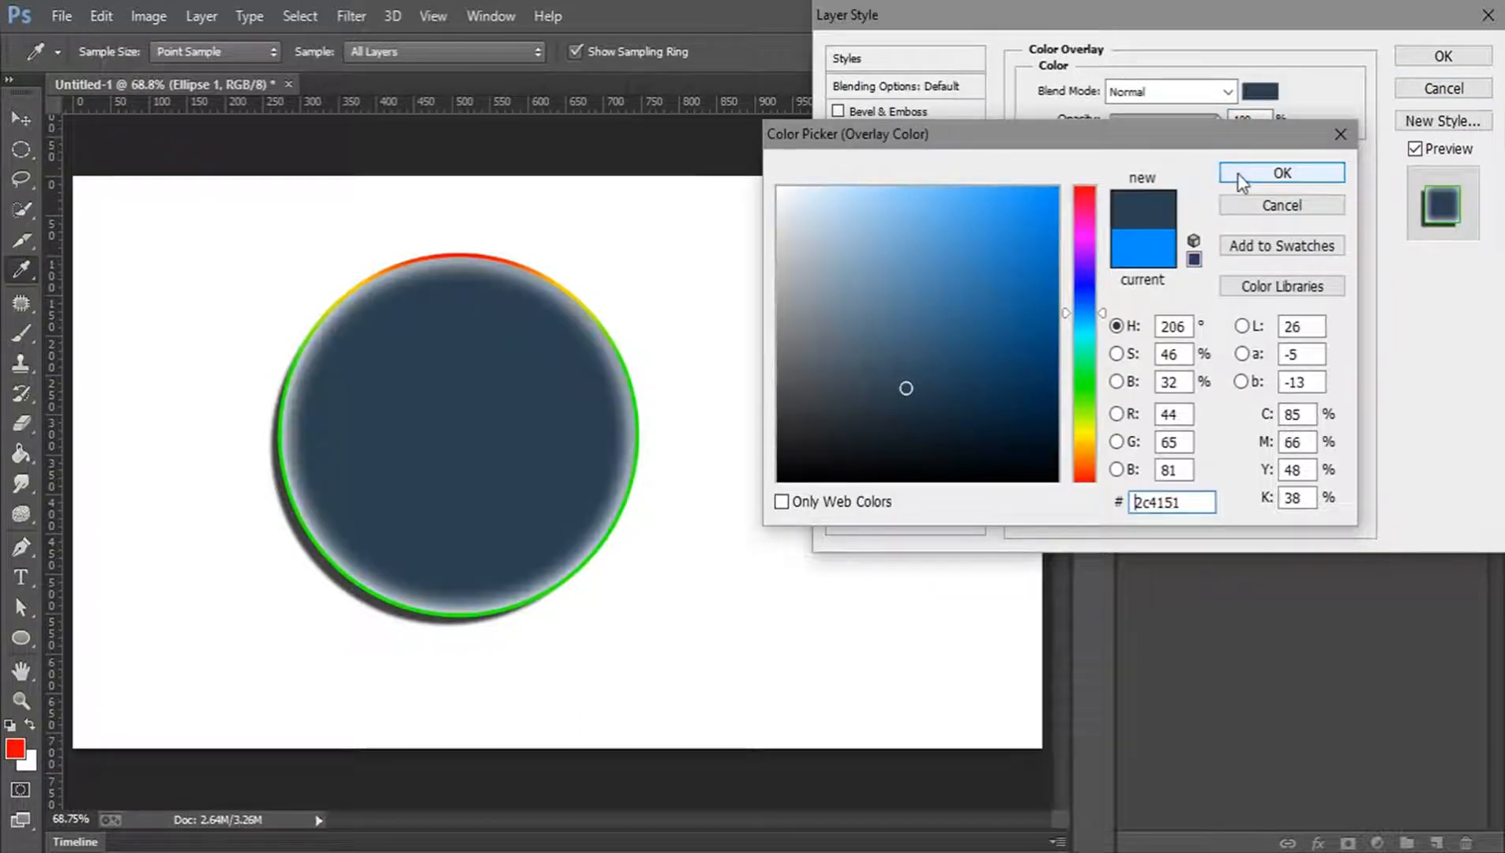
click(1237, 173)
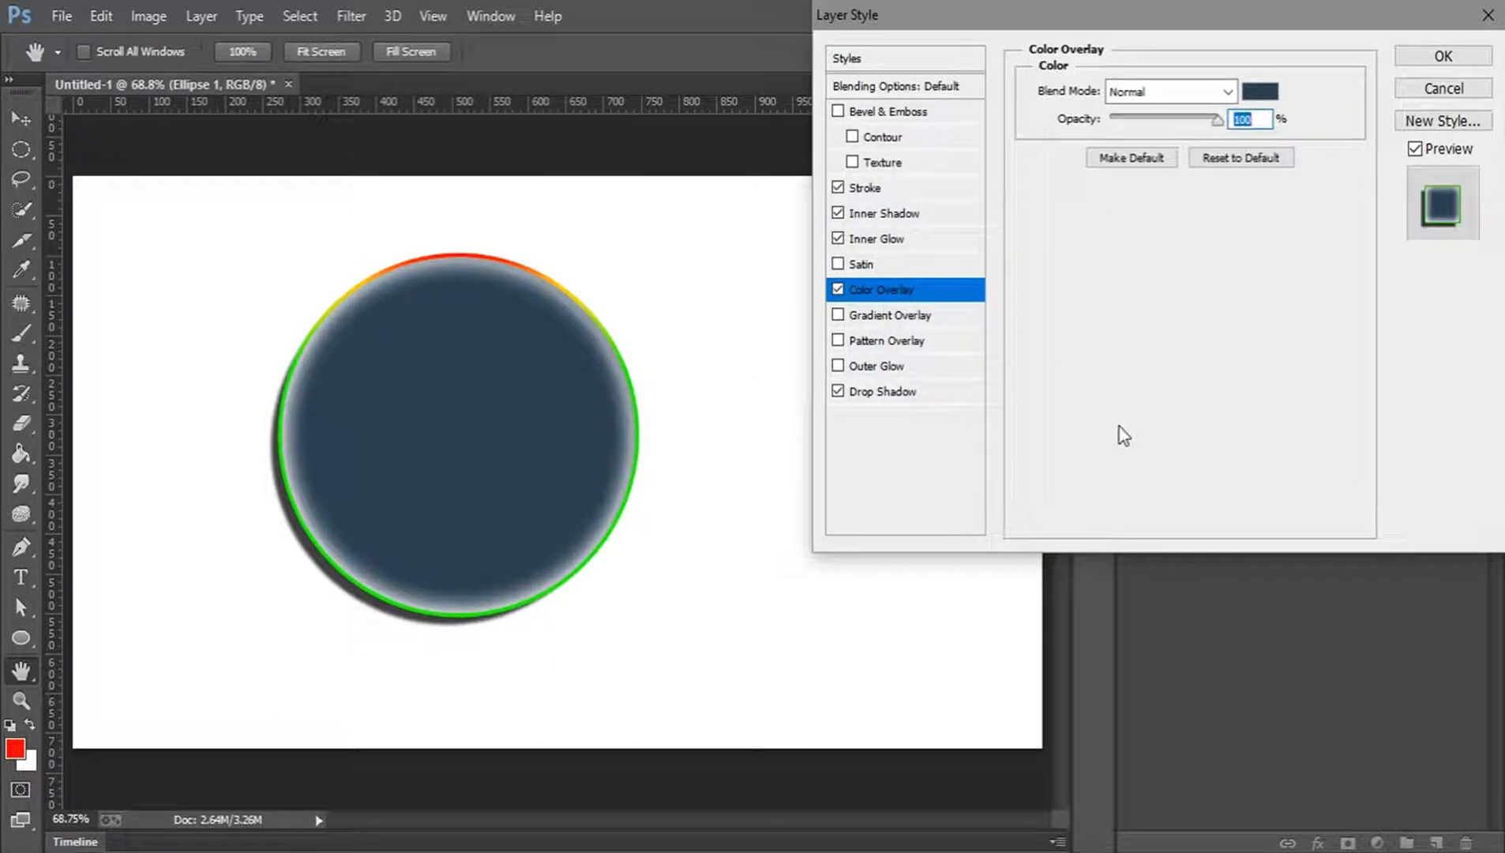
Enable Gradient Overlay on the circle and disable Color Overlay.
click(838, 315)
click(878, 316)
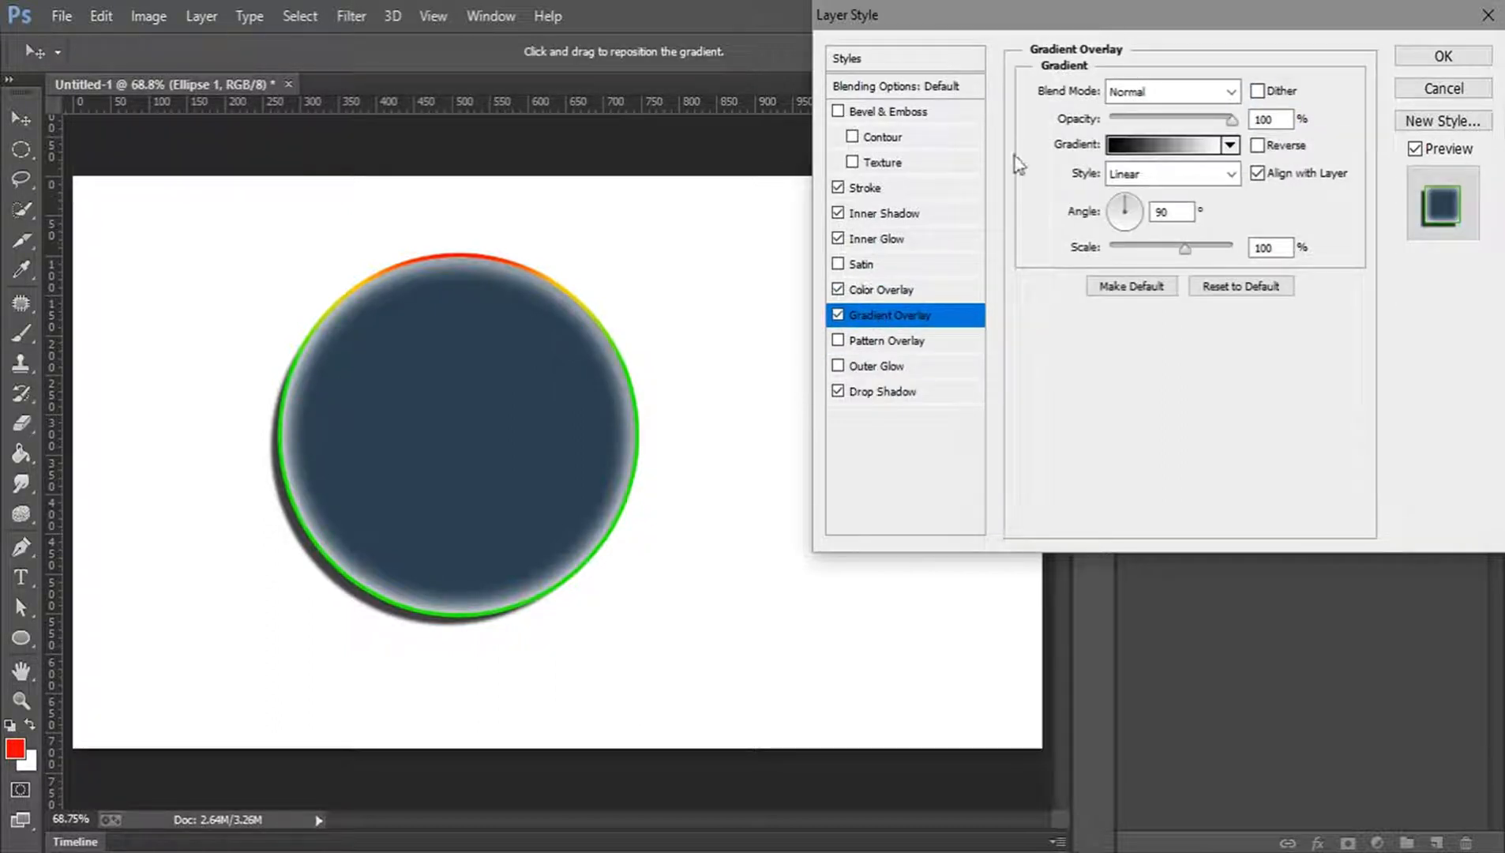
click(836, 289)
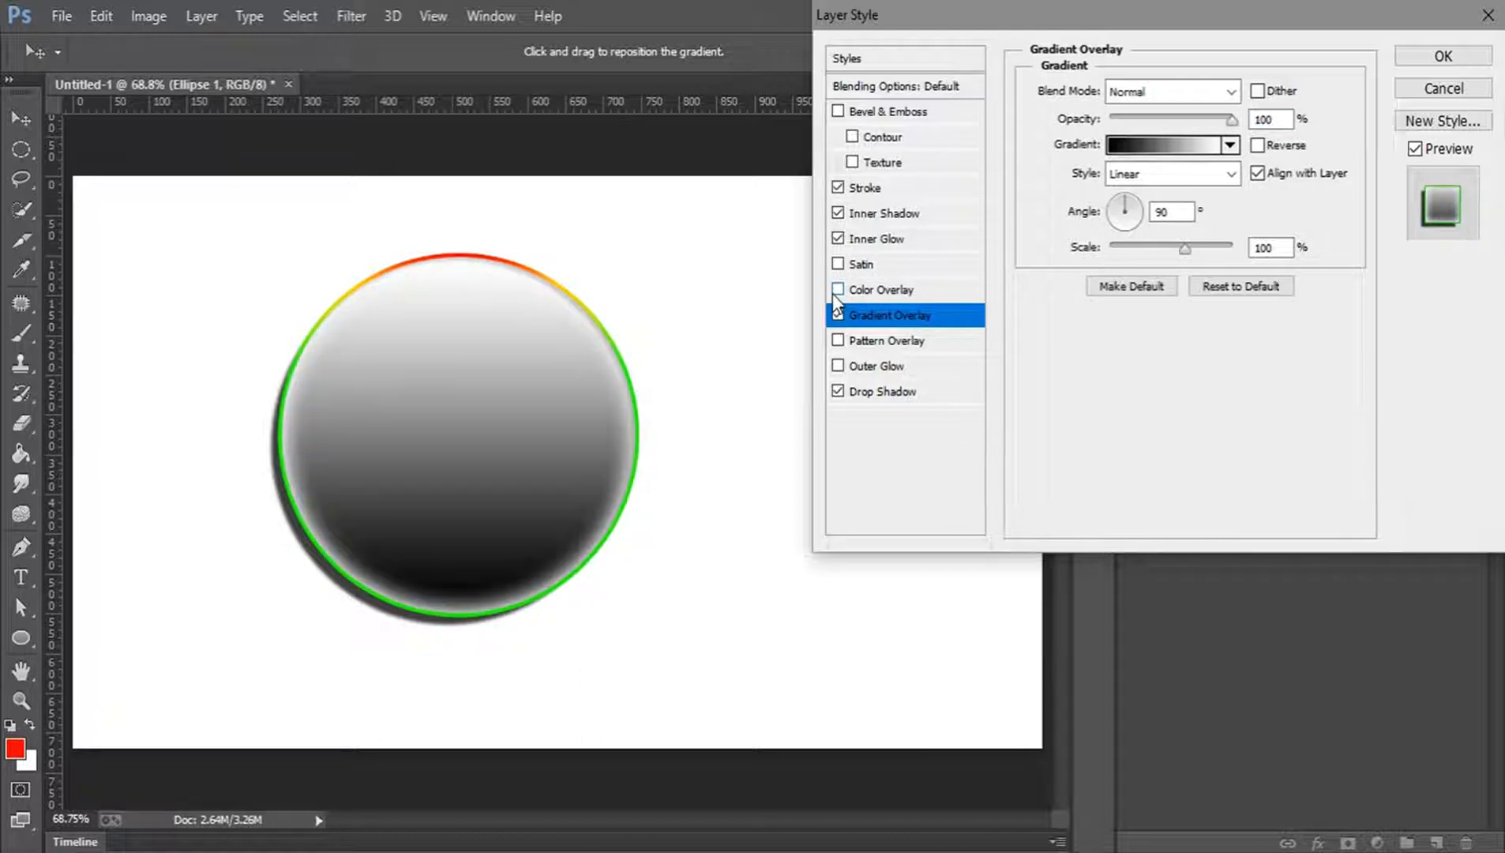
Apply the Foreground to Background preset to the circle's Gradient Overlay and compare the circle with the overlay off and on.
click(1121, 146)
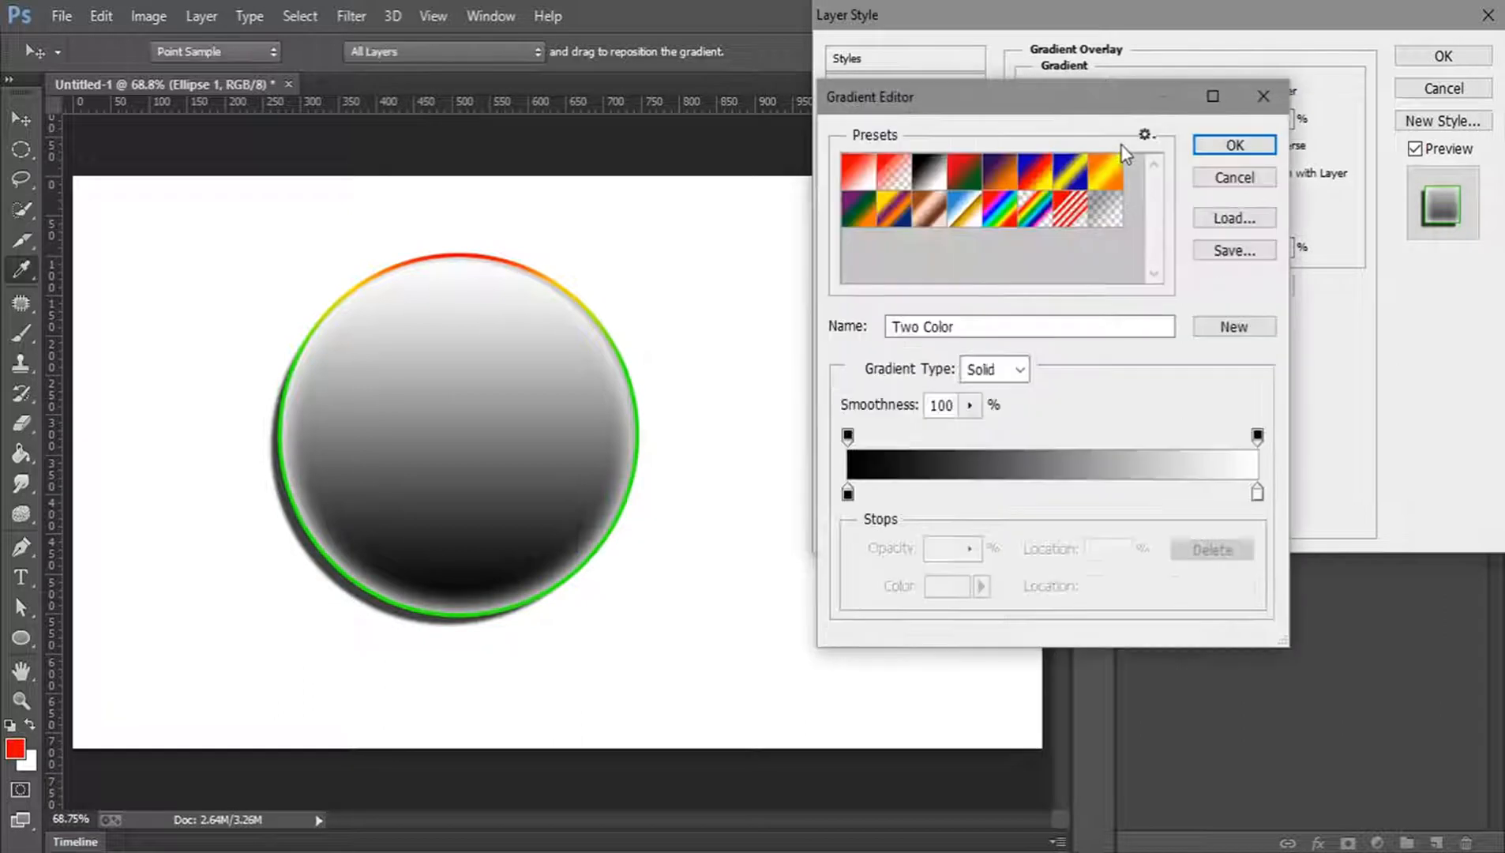
click(859, 174)
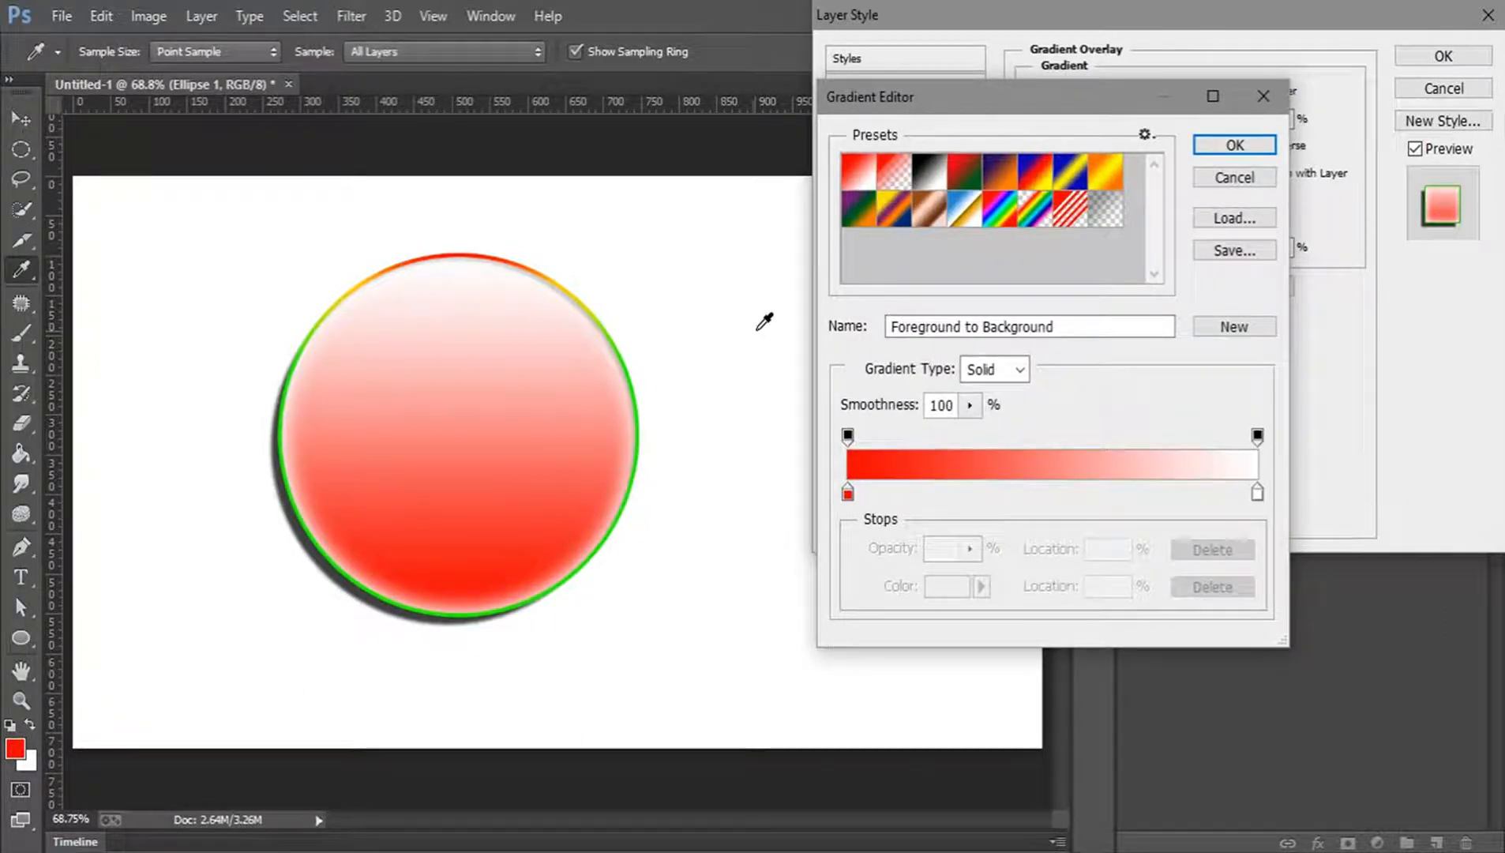
click(1234, 147)
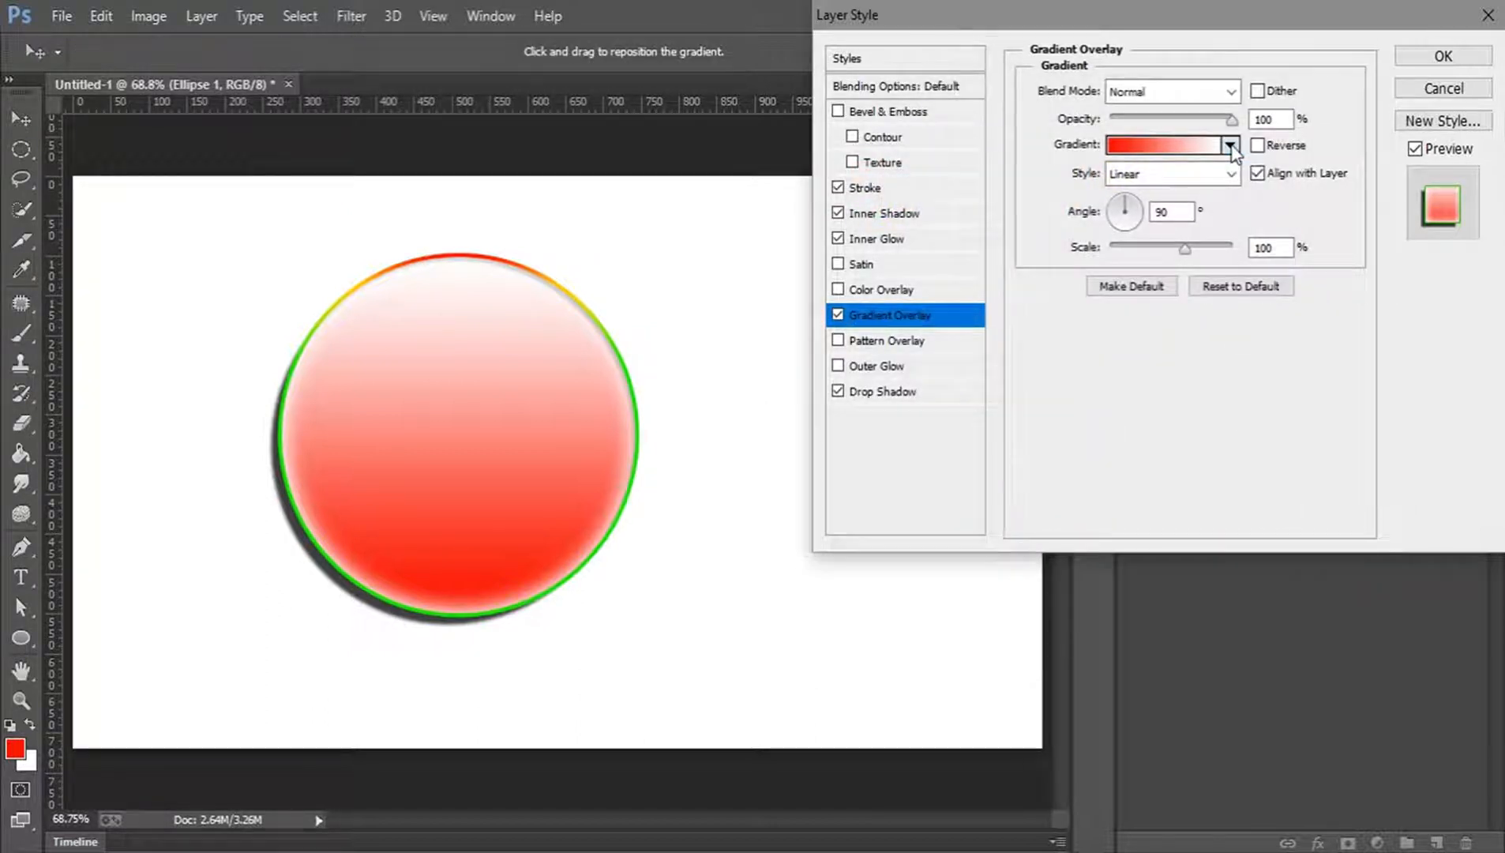
click(836, 317)
click(837, 316)
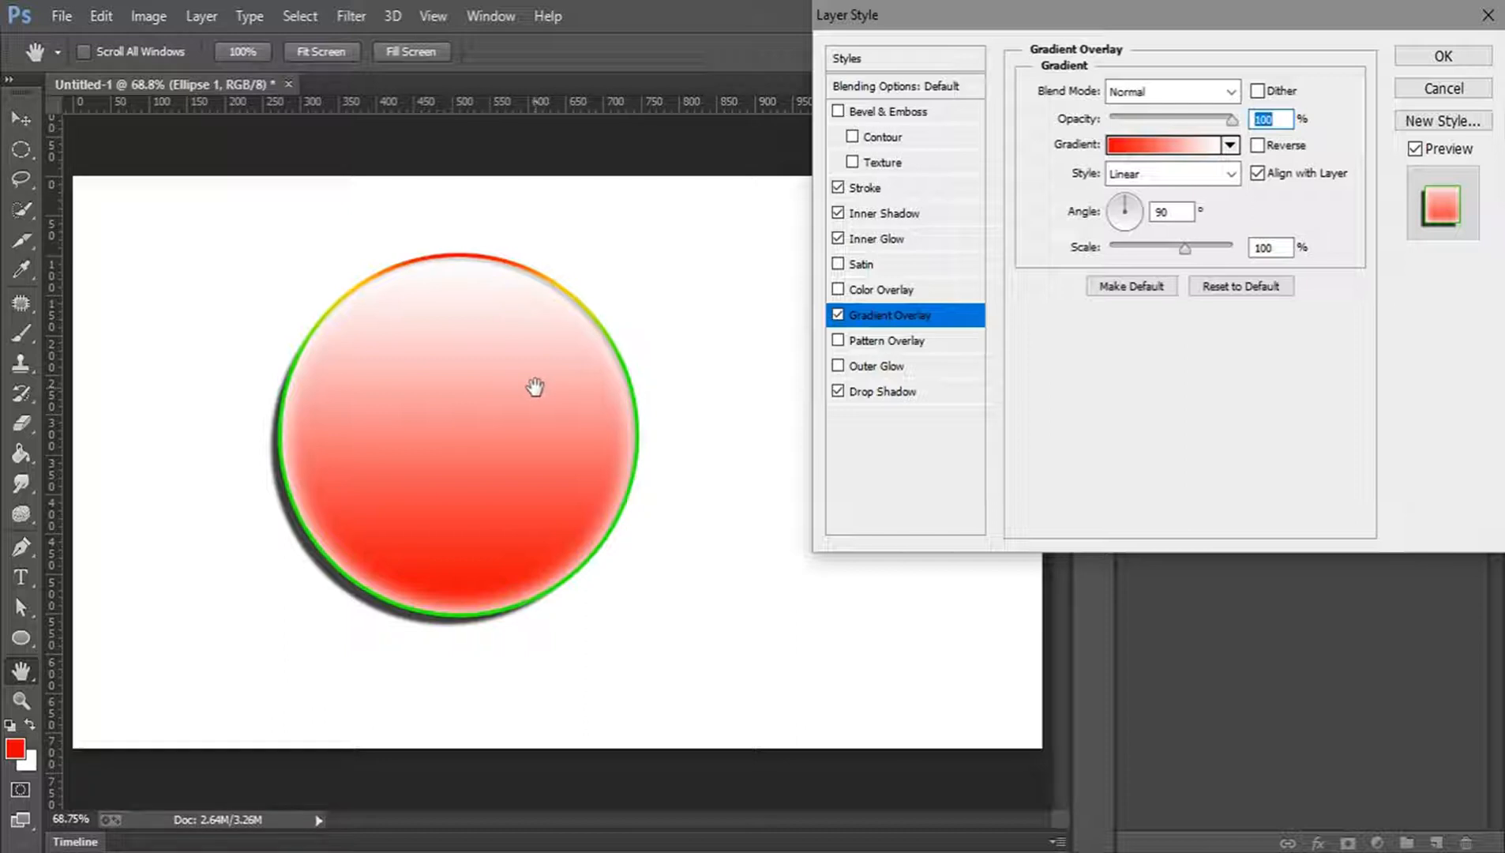
Change the red start colour of the Gradient Overlay to blue 0054ff.
click(1125, 150)
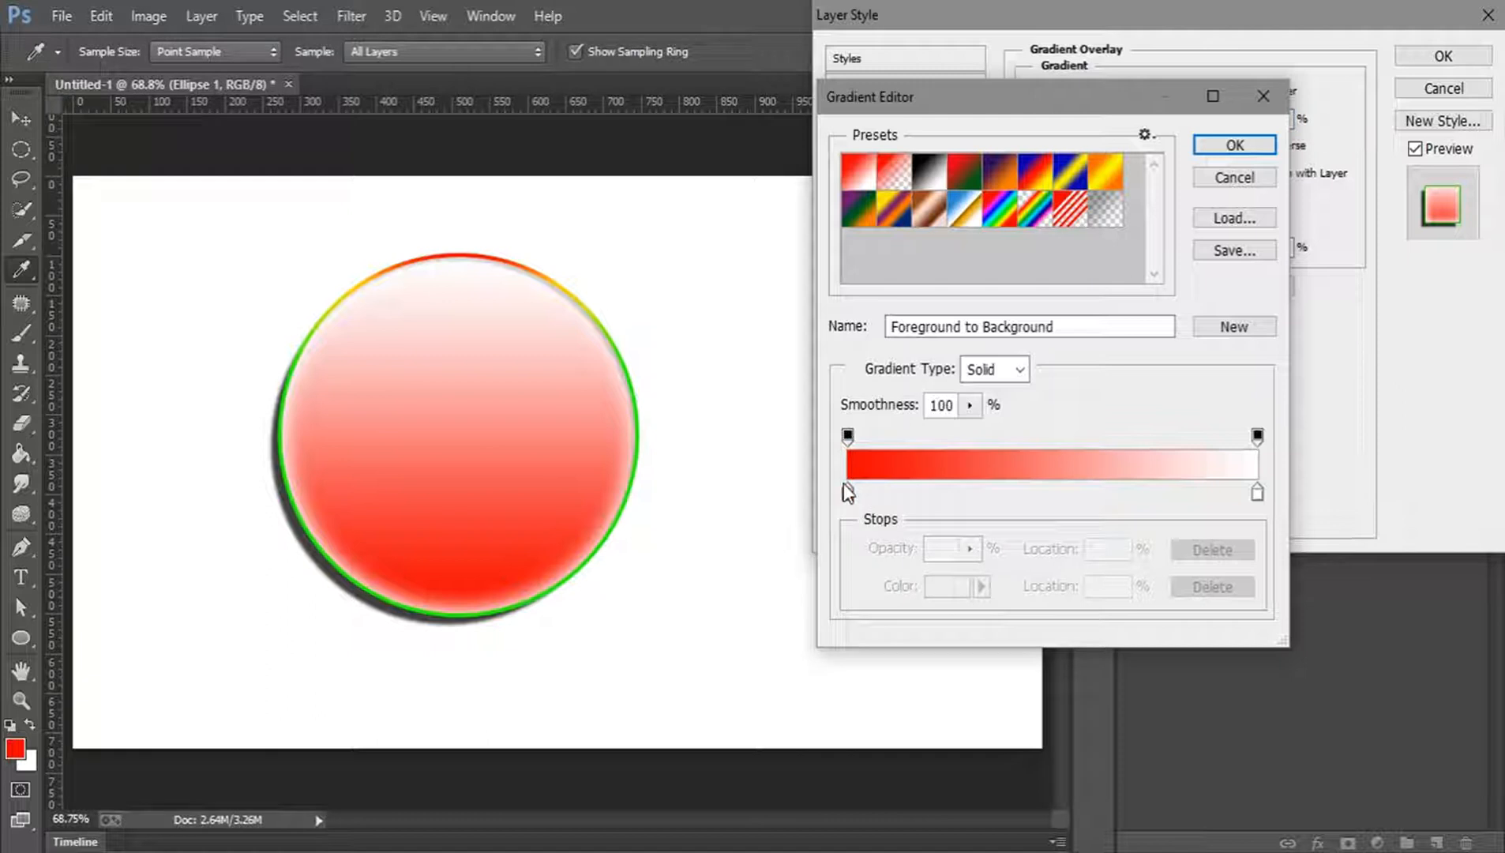
click(847, 490)
click(947, 586)
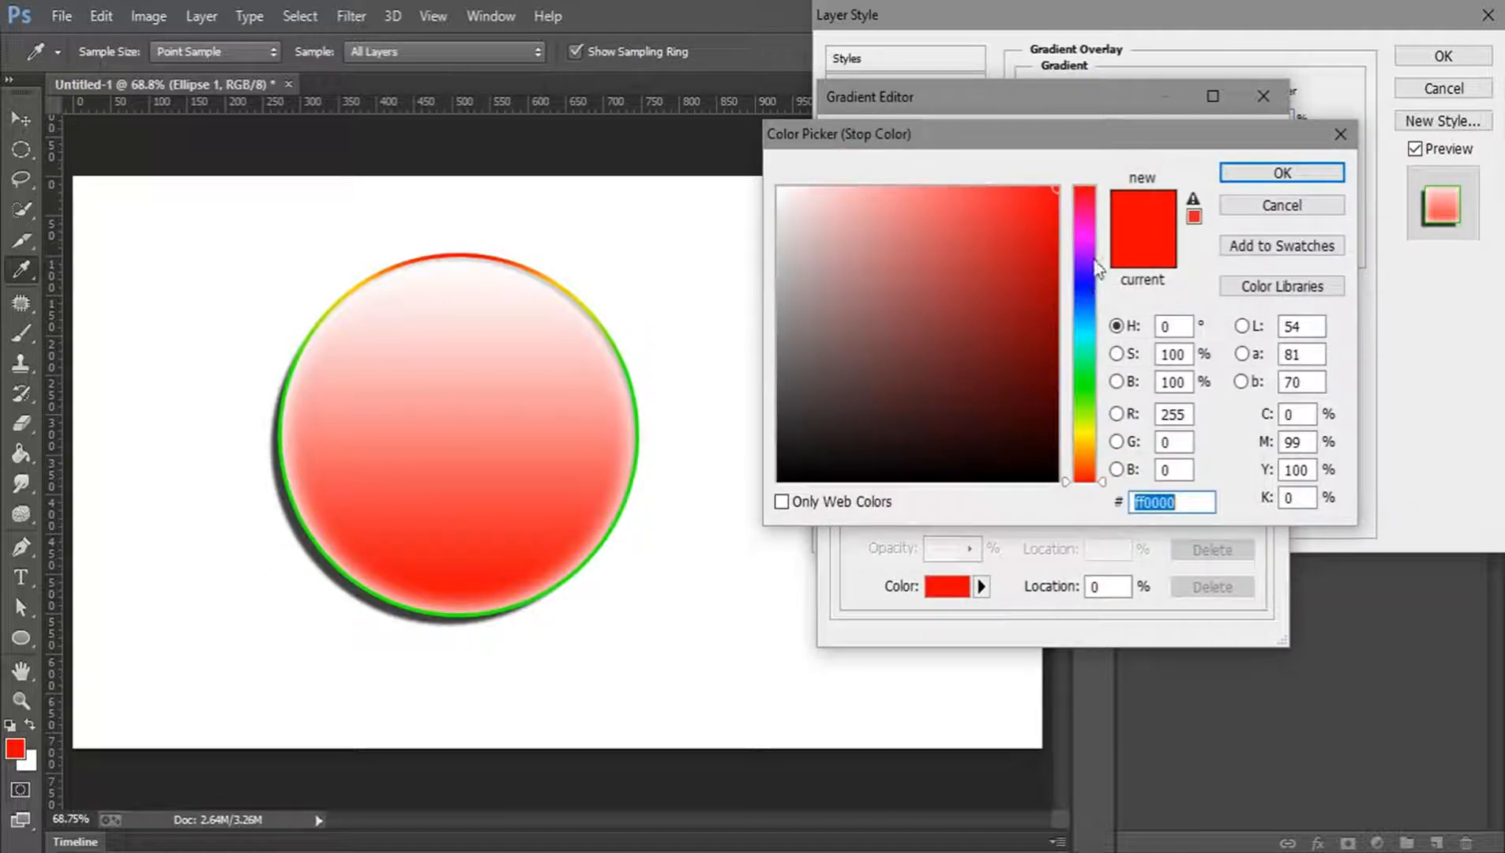
click(1082, 301)
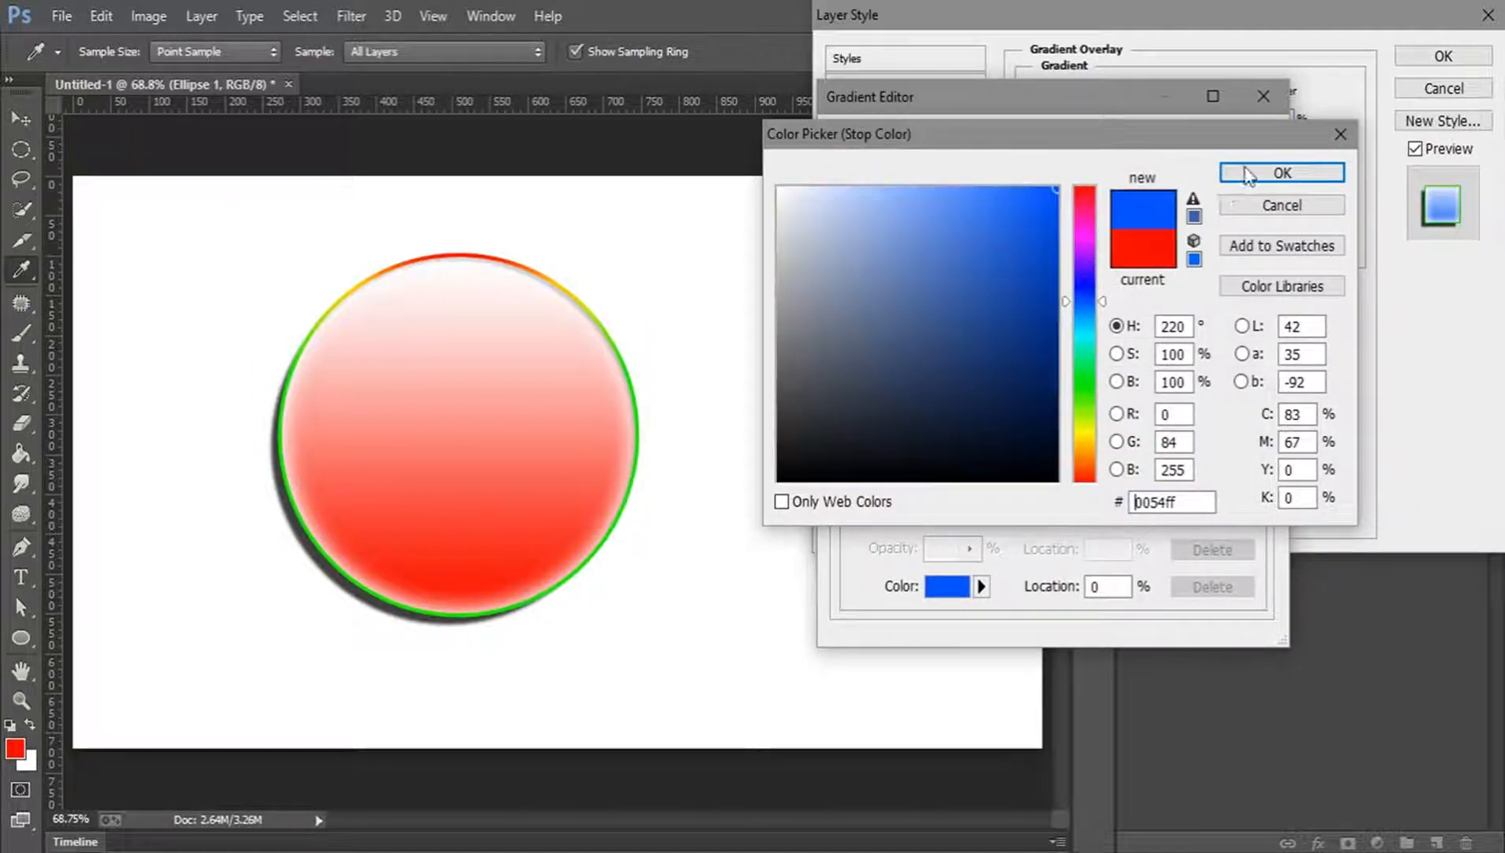
click(1280, 173)
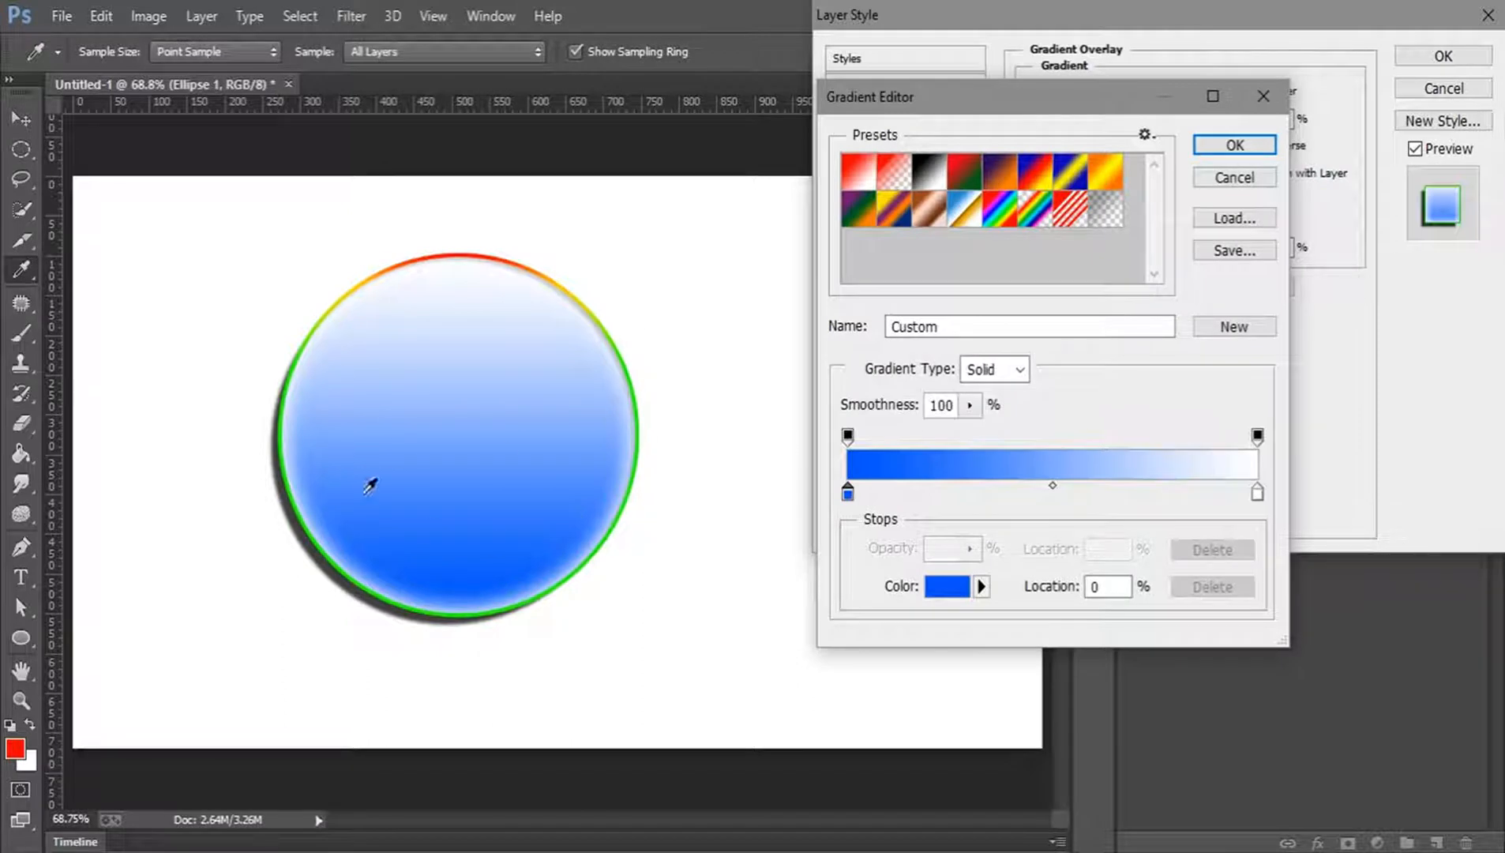
click(1234, 146)
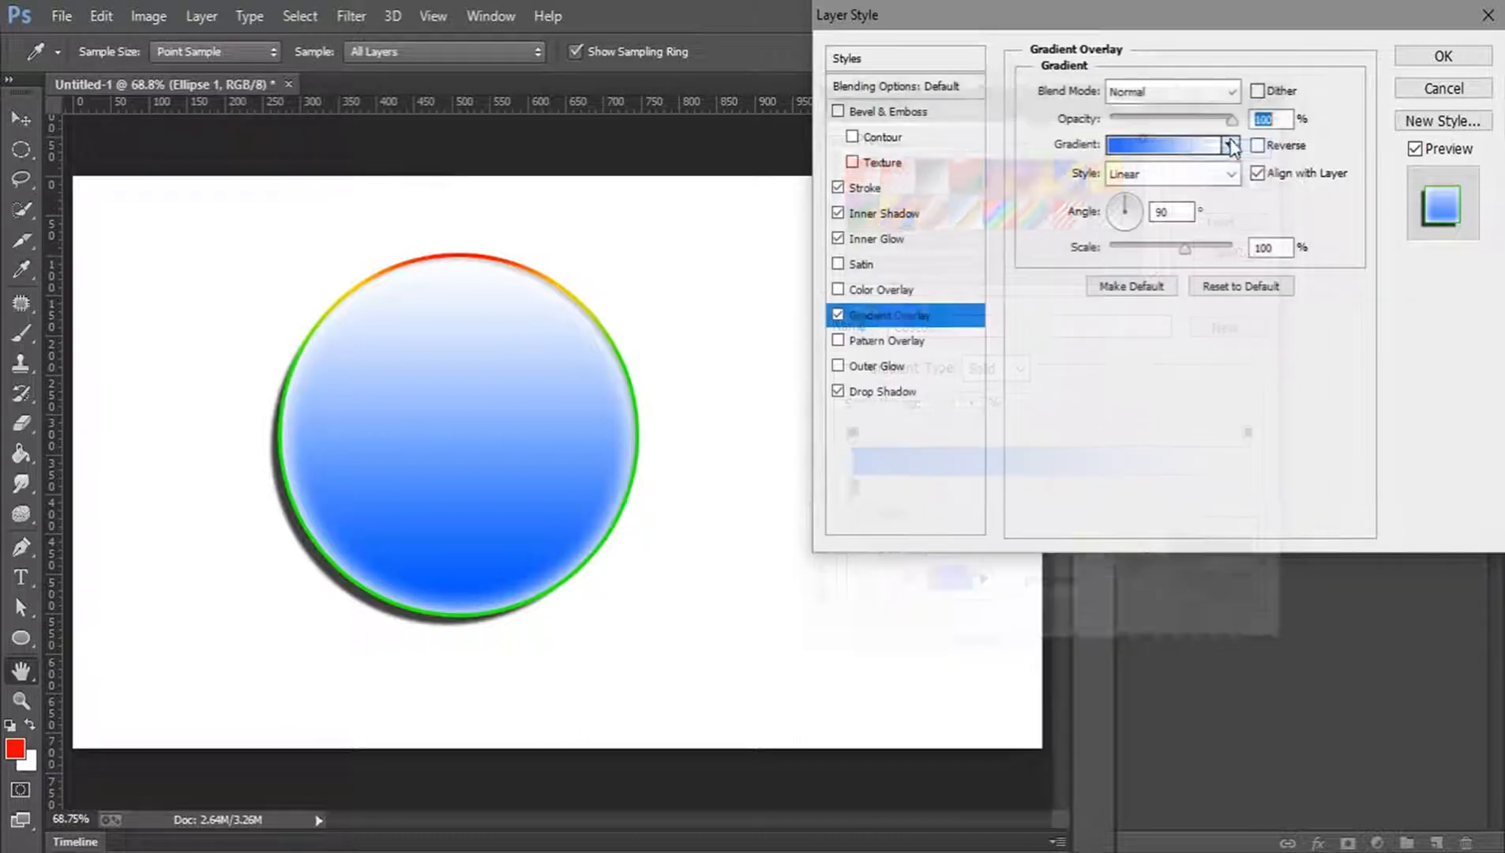
Enable Pattern Overlay with the first grey textured pattern at 1000% scale and disable Gradient Overlay.
click(868, 344)
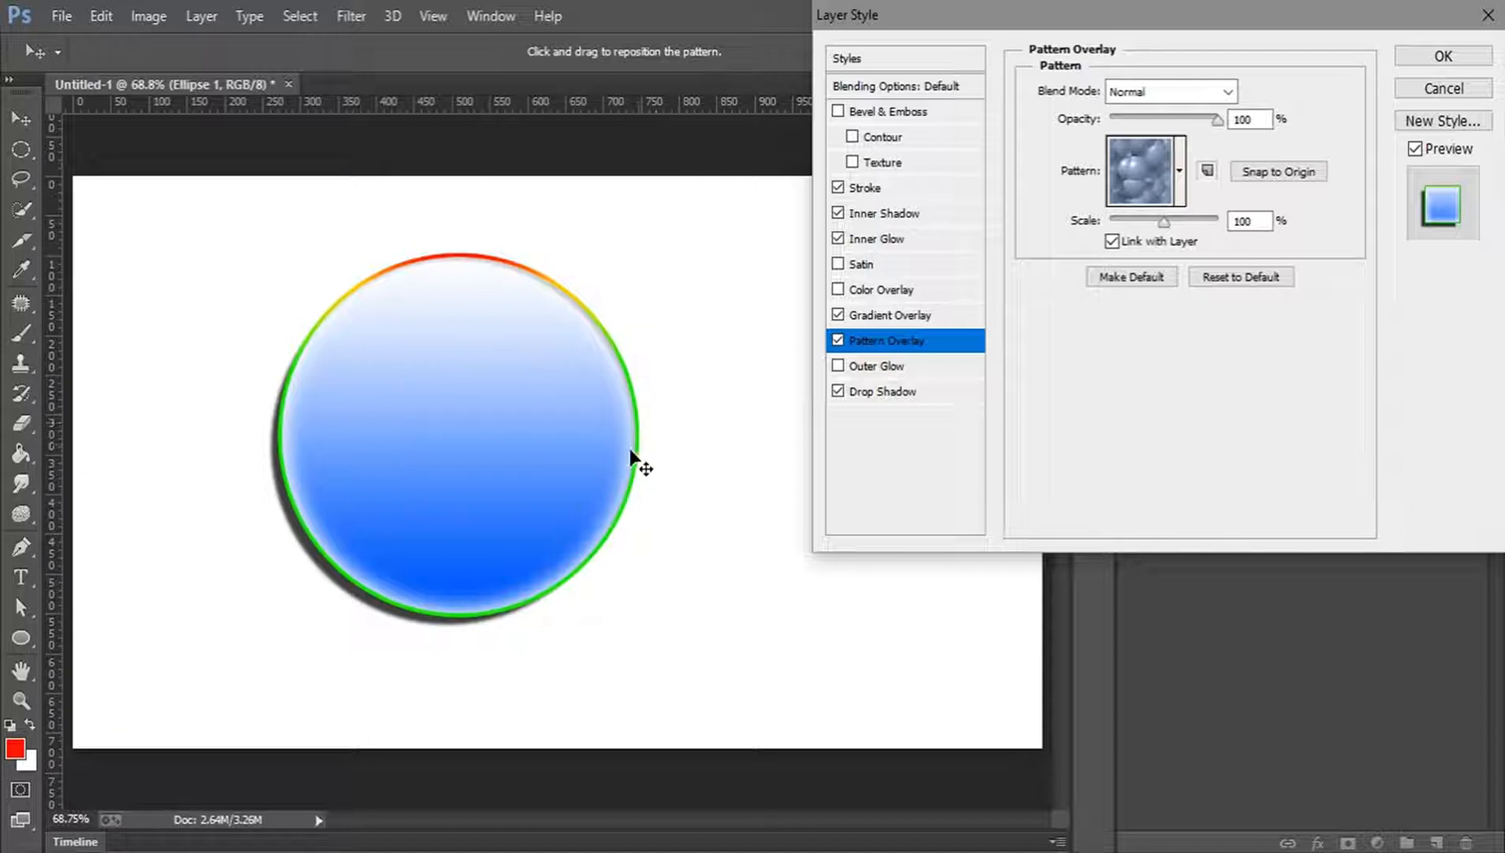
click(1179, 170)
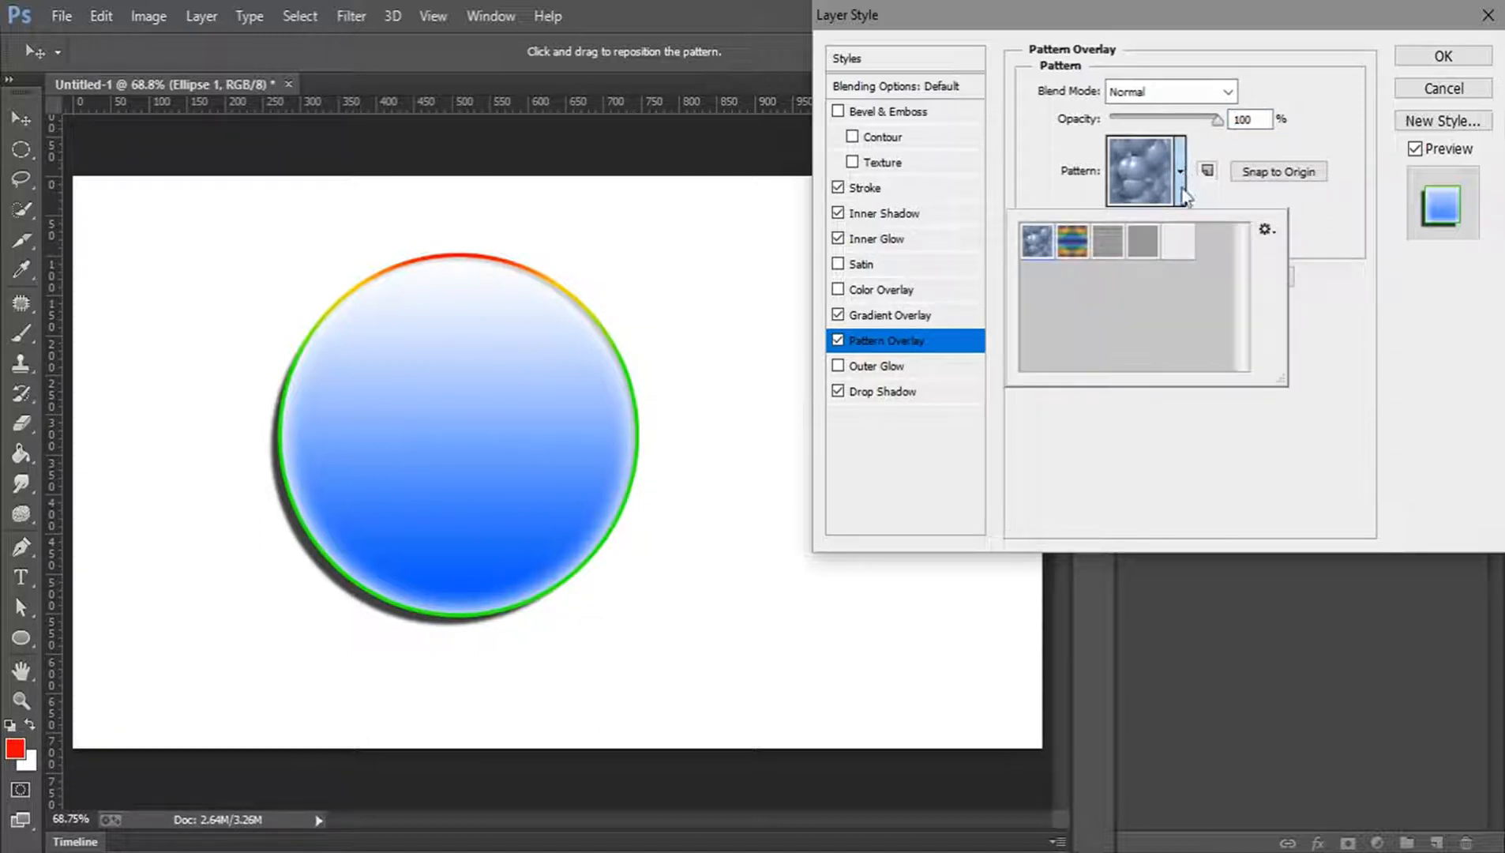
click(1070, 244)
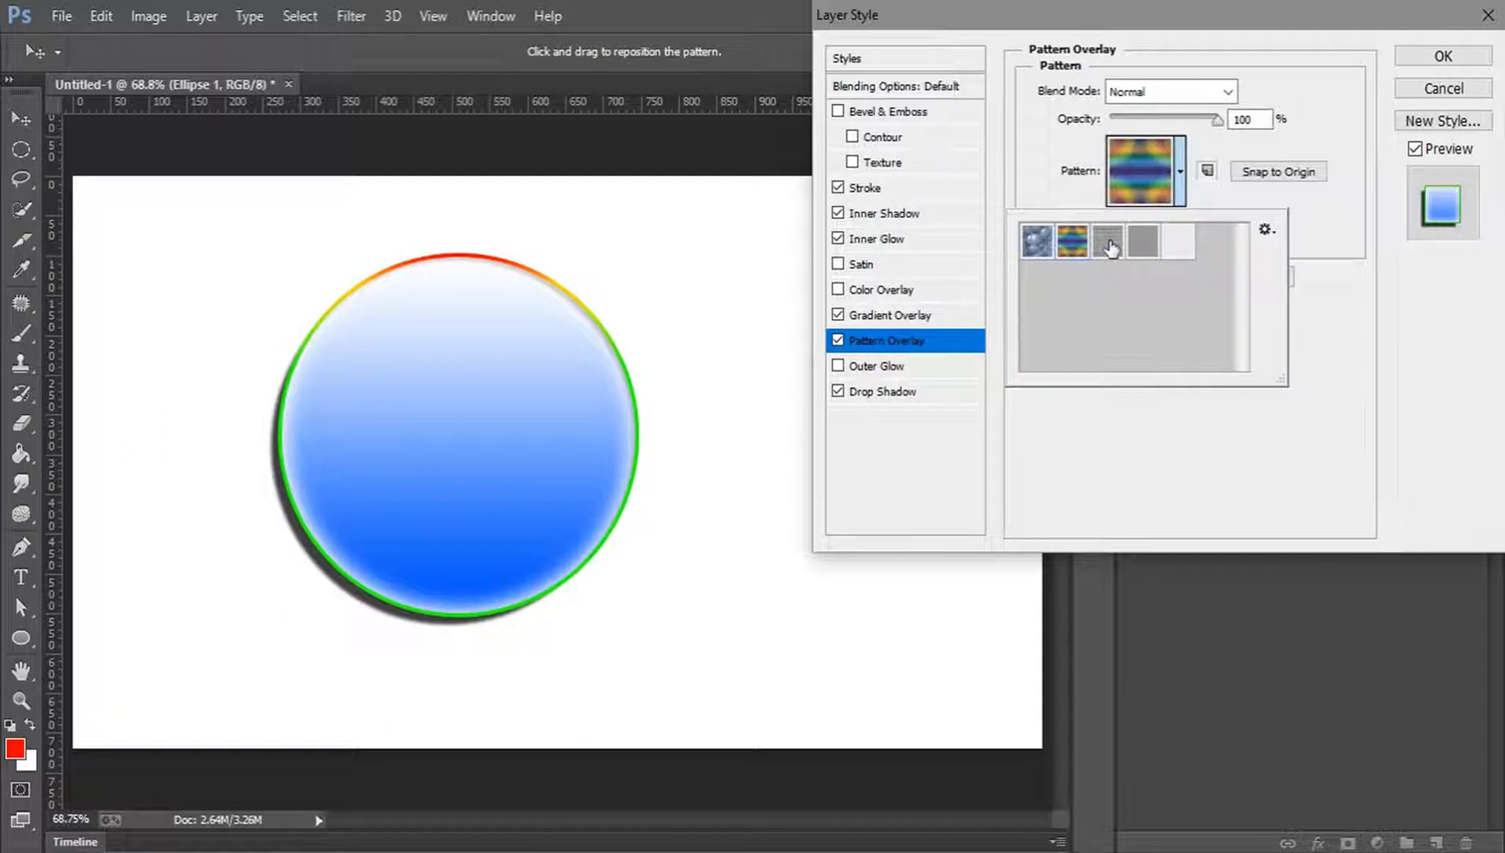
double_click(1109, 247)
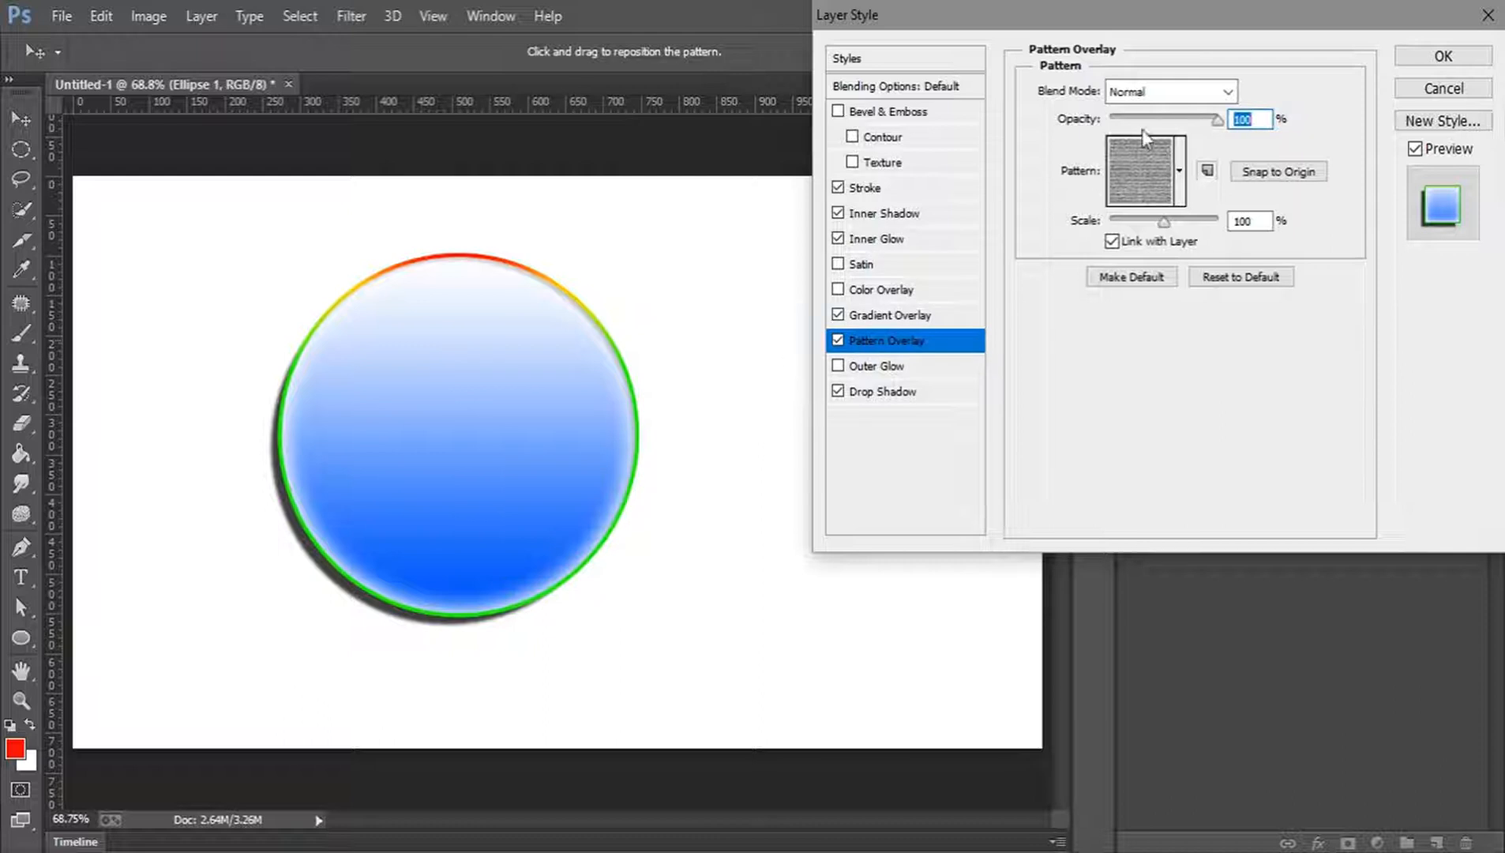
drag(1193, 222, 1233, 224)
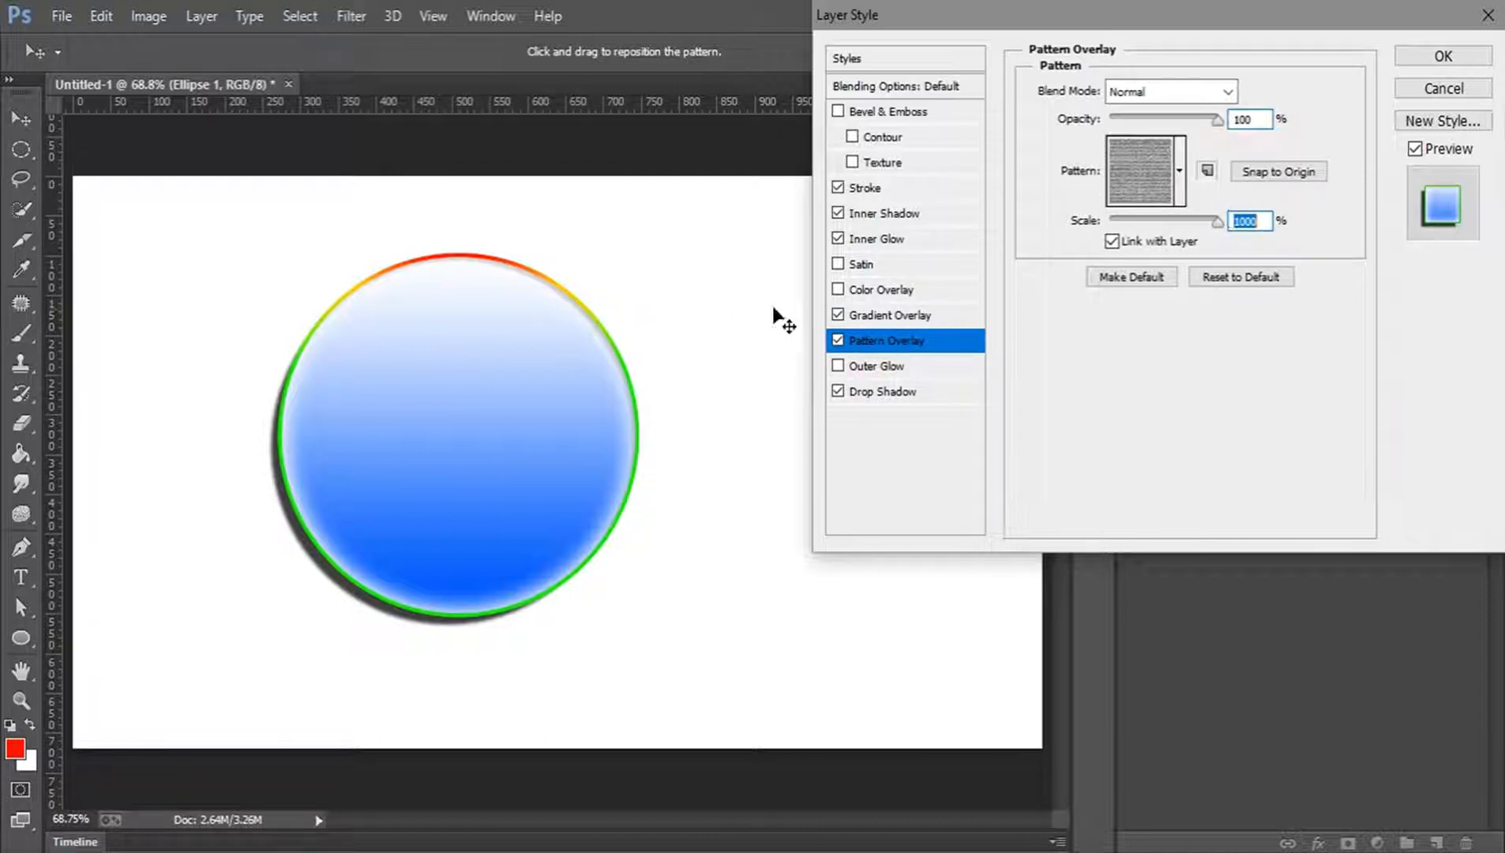
click(838, 314)
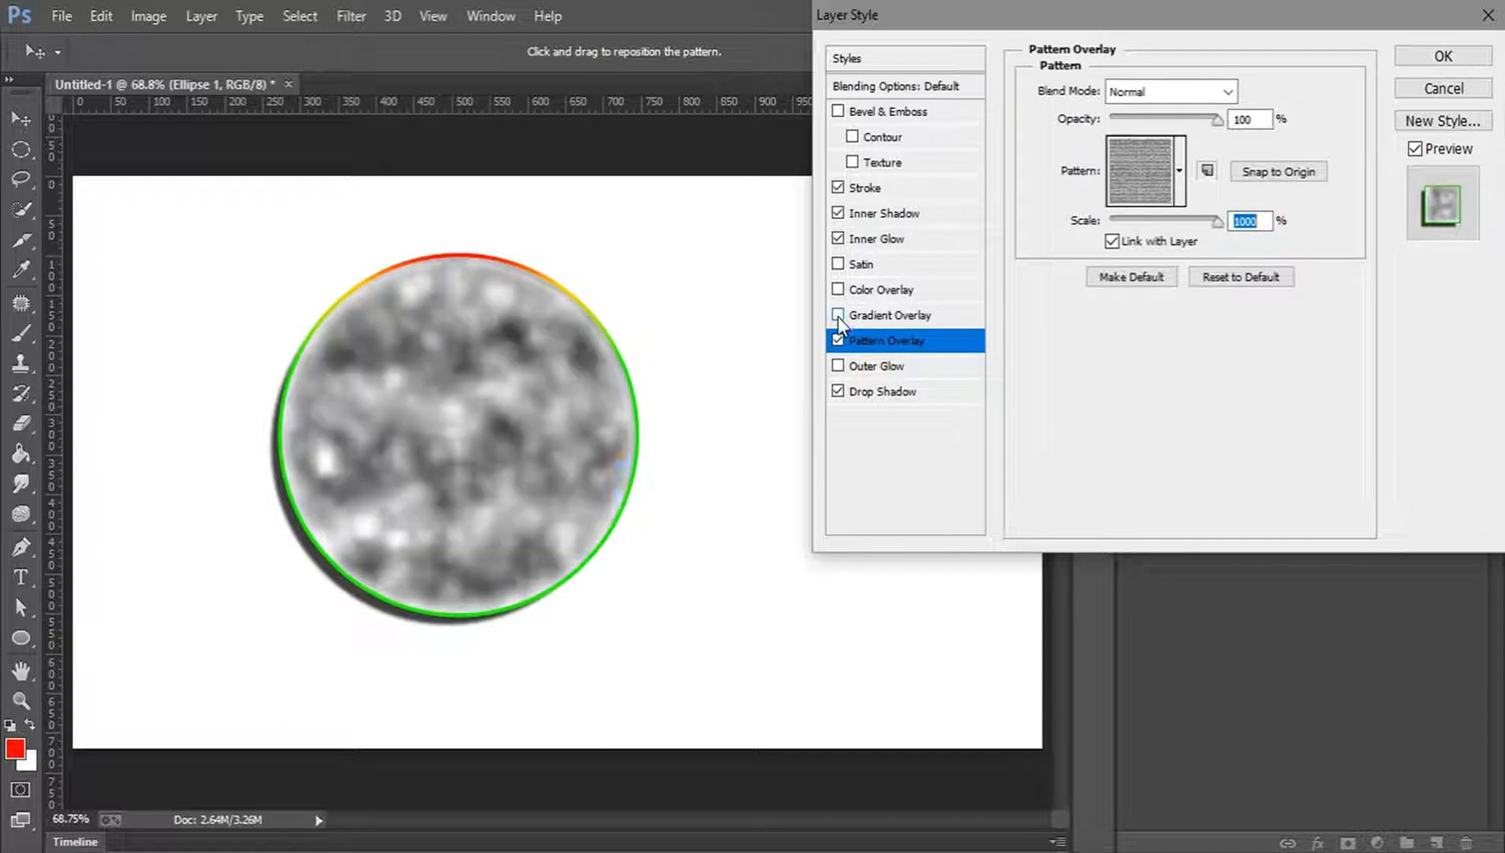
Set the Pattern Overlay scale to 77% and switch its pattern to the blue-grey bubbles.
click(1175, 221)
mouse_move(1167, 231)
mouse_down()
mouse_move(1116, 227)
mouse_move(1154, 228)
mouse_up()
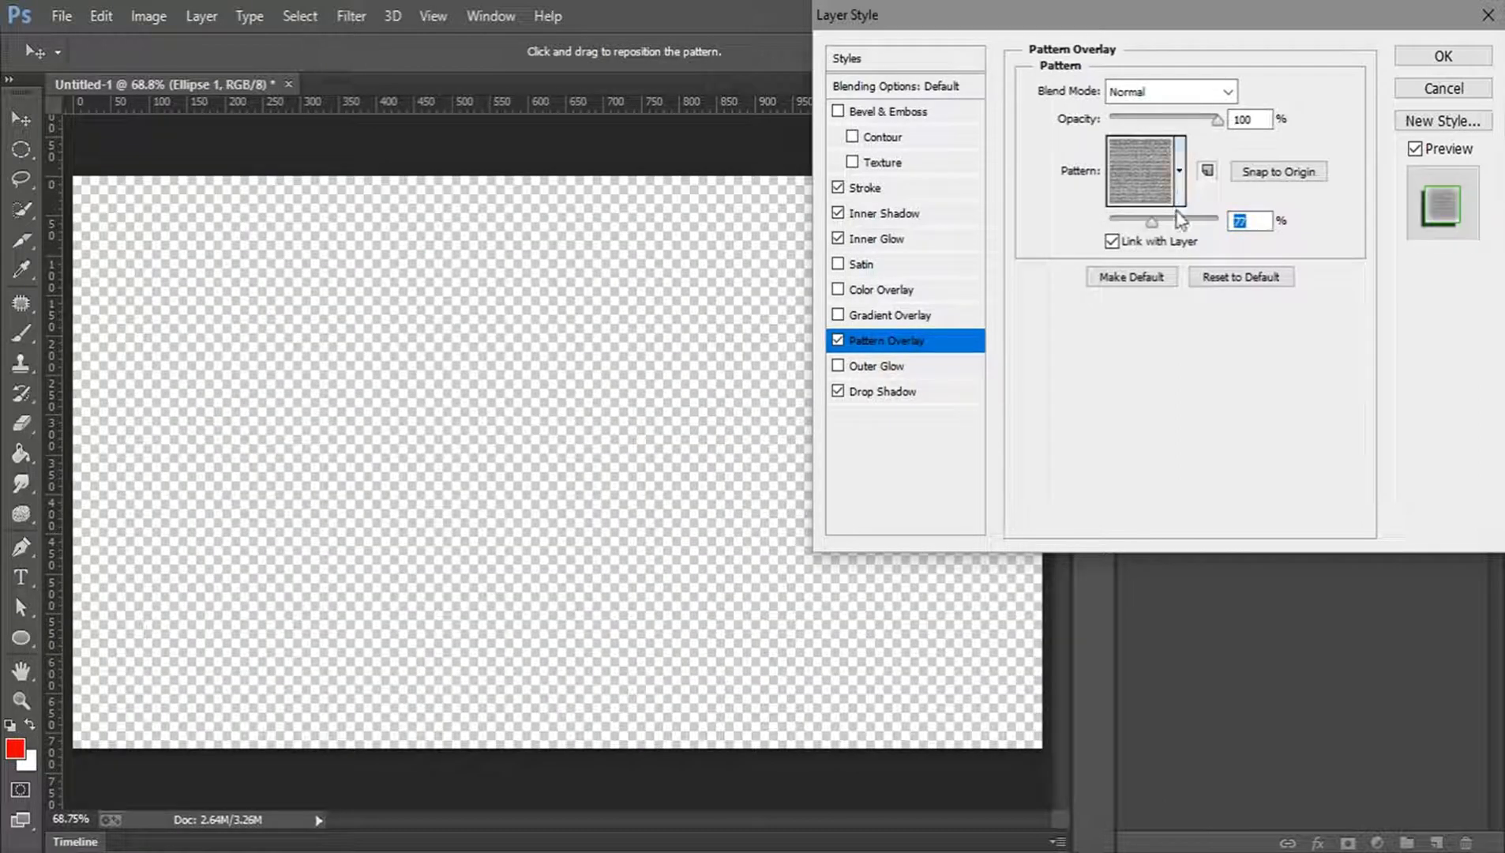
click(1179, 171)
click(1037, 244)
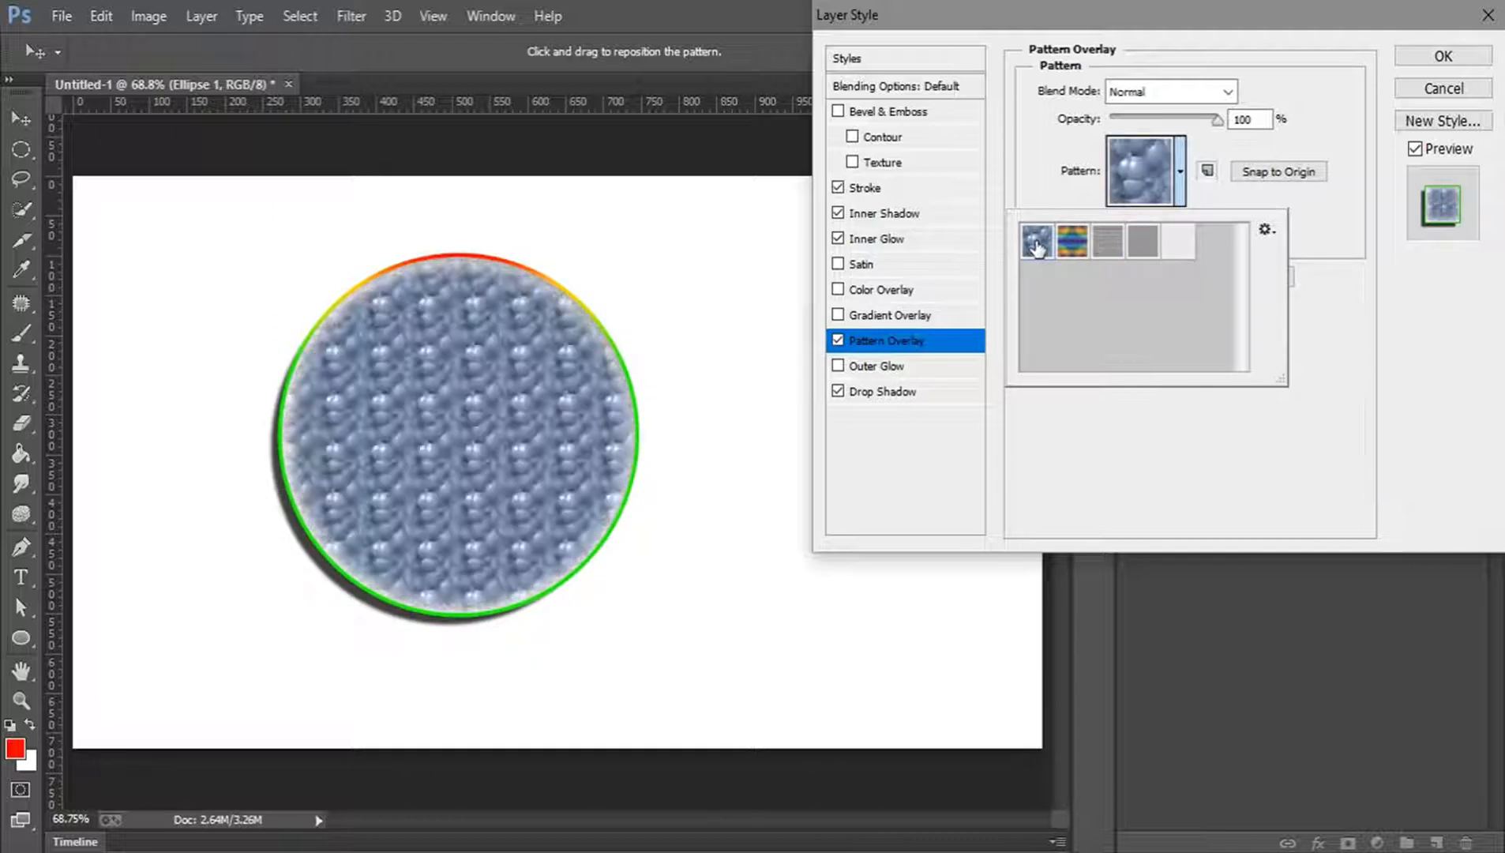
Disable Pattern Overlay and apply the layer style settings to the circle.
click(835, 347)
click(836, 348)
key(space)
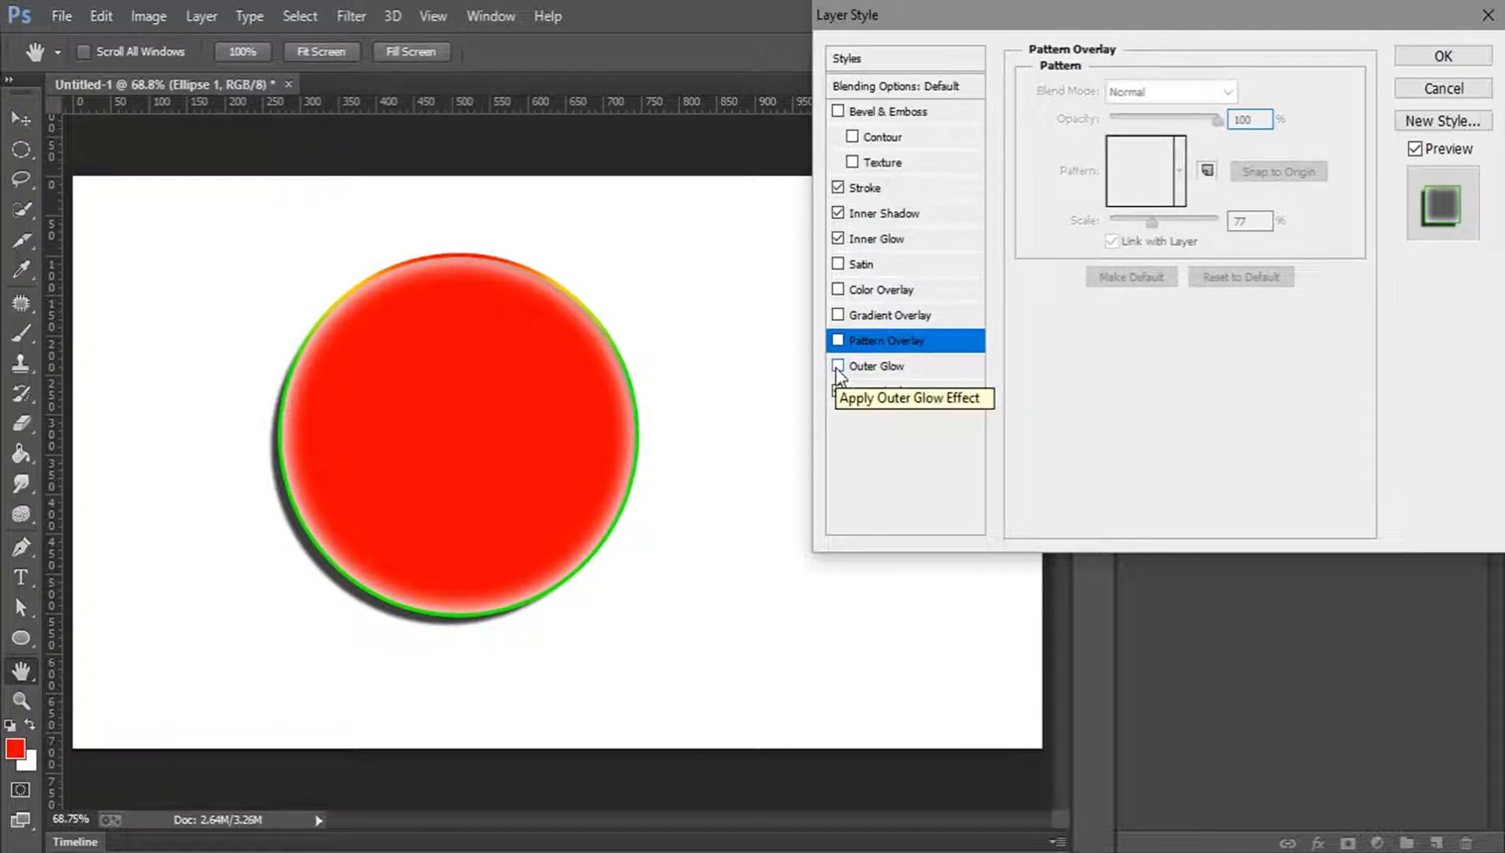
click(1434, 58)
Make Layer 1 with the eagle photo visible beneath the circle and deselect all layers.
click(1134, 251)
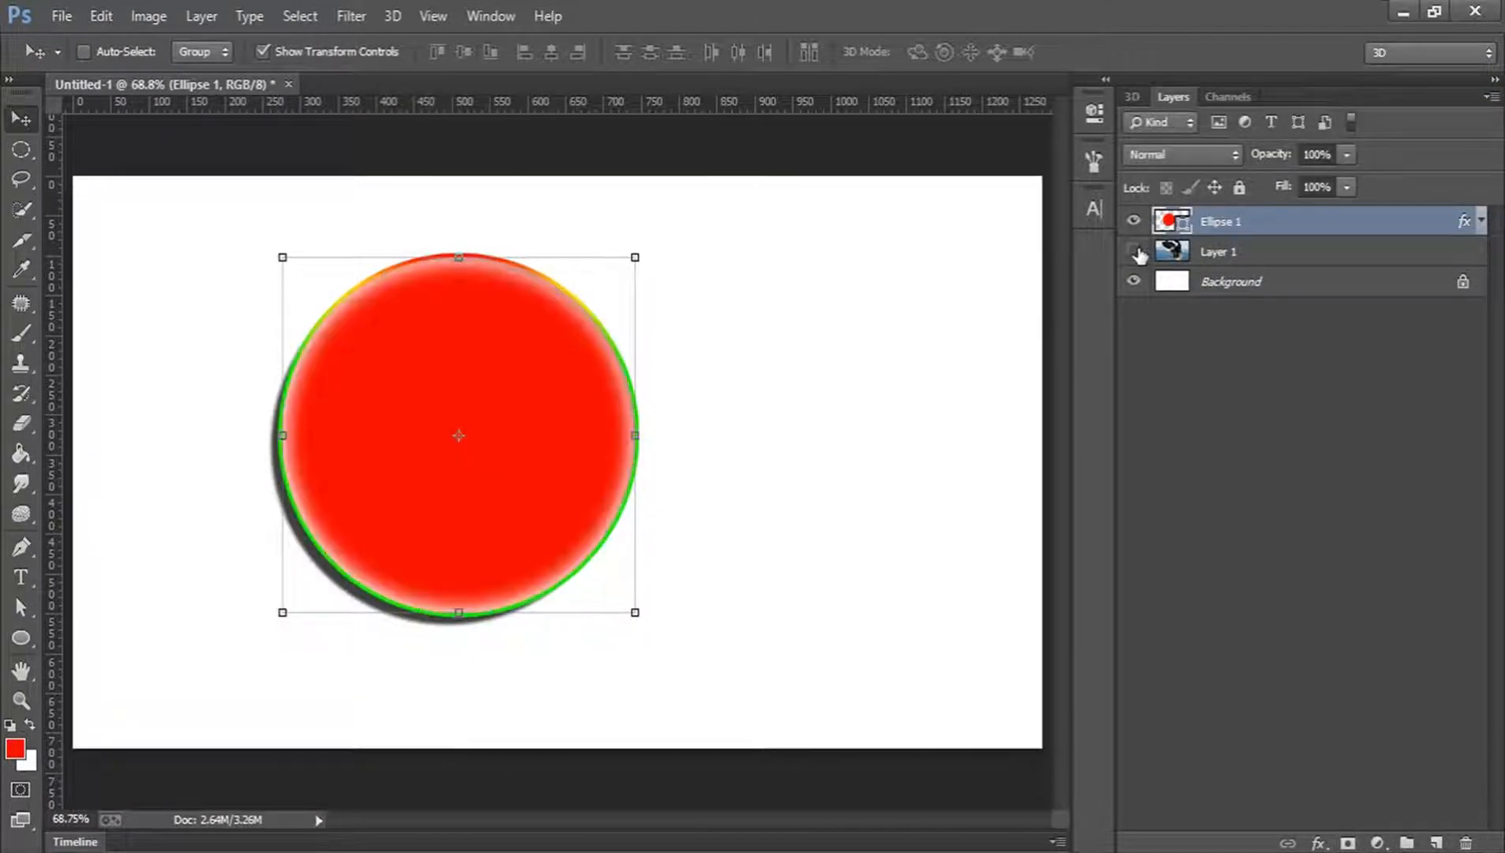
click(1134, 251)
click(1221, 345)
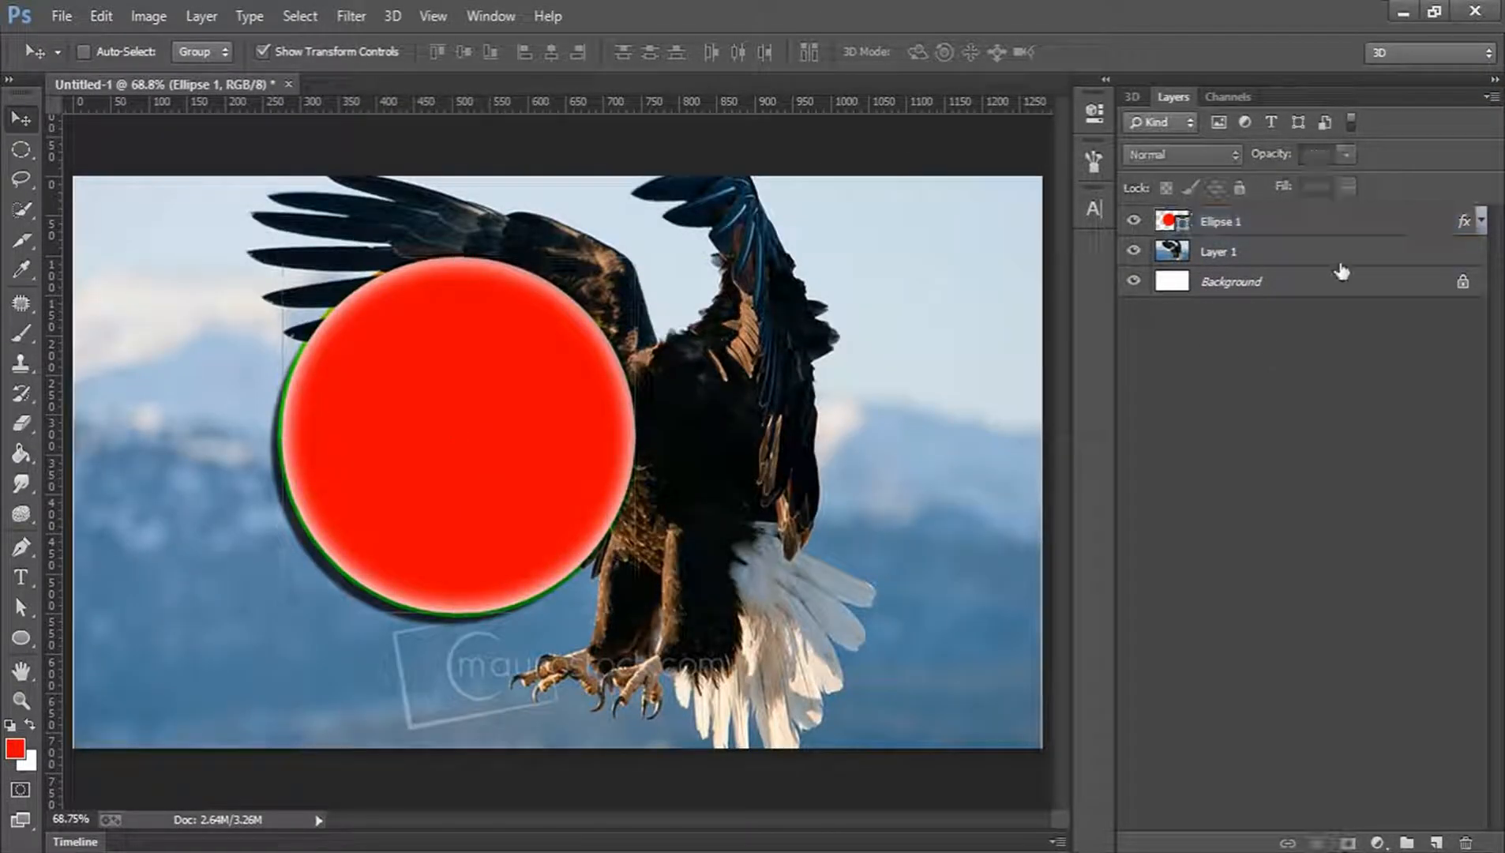
Reopen the layer style of Ellipse 1 and disable Stroke, Inner Shadow and Inner Glow.
double_click(1464, 223)
click(838, 188)
click(838, 213)
click(839, 239)
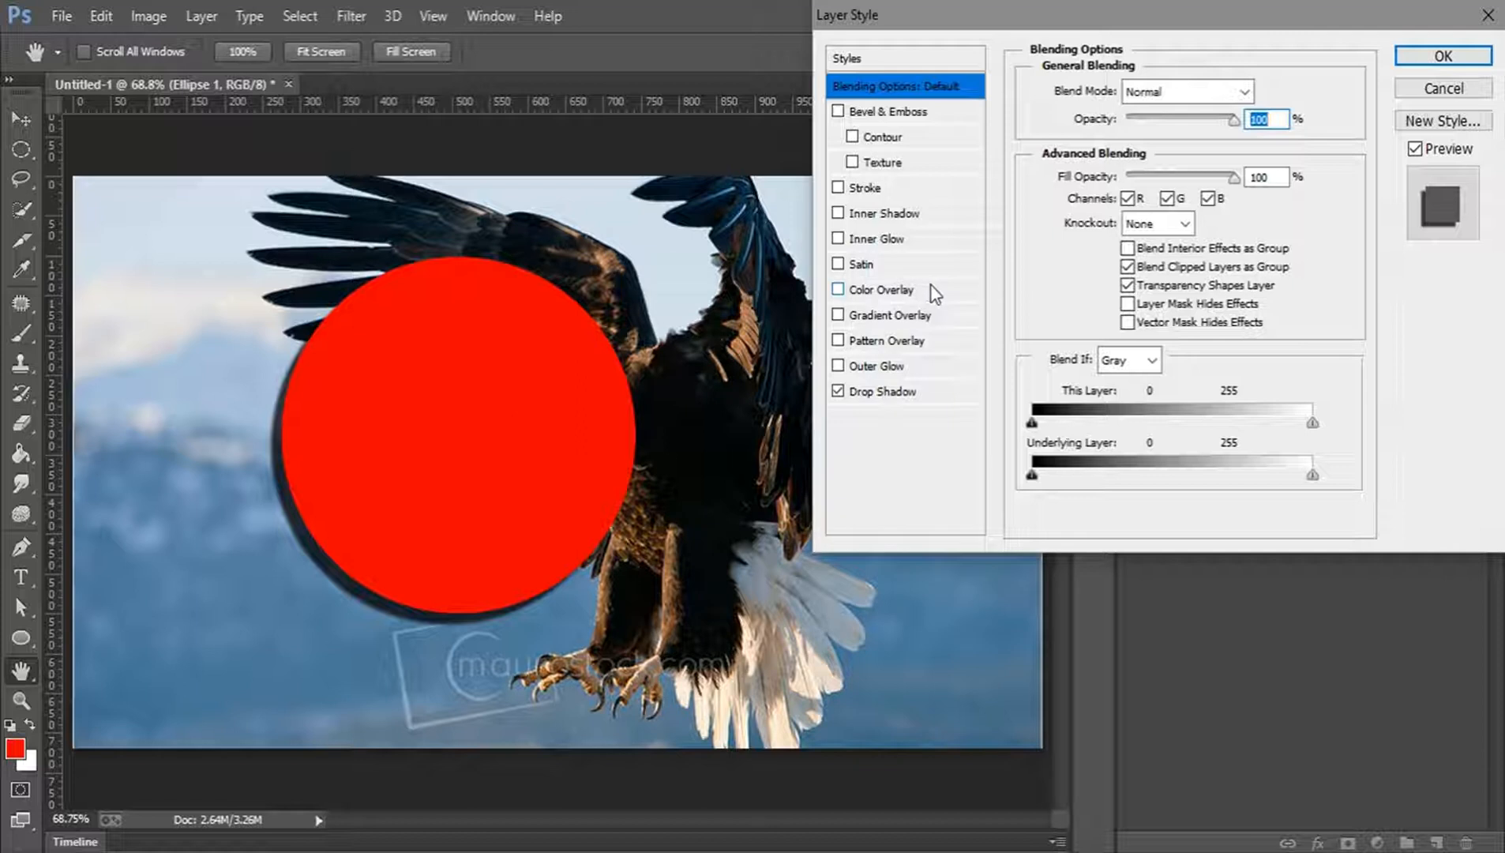
Enable Outer Glow on the circle with a size of 29 px and a white glow colour.
click(894, 369)
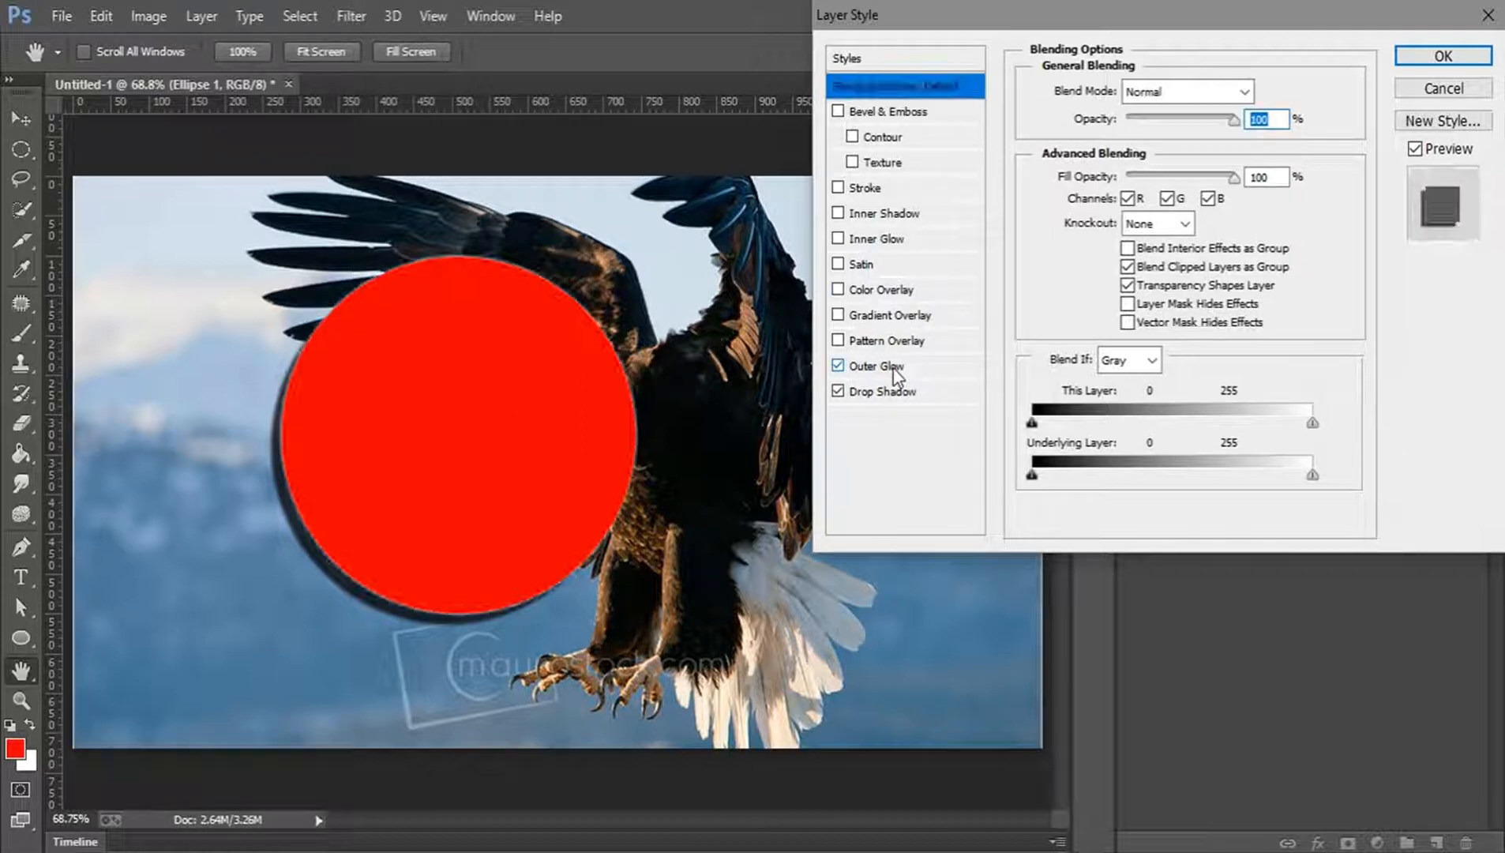
click(893, 368)
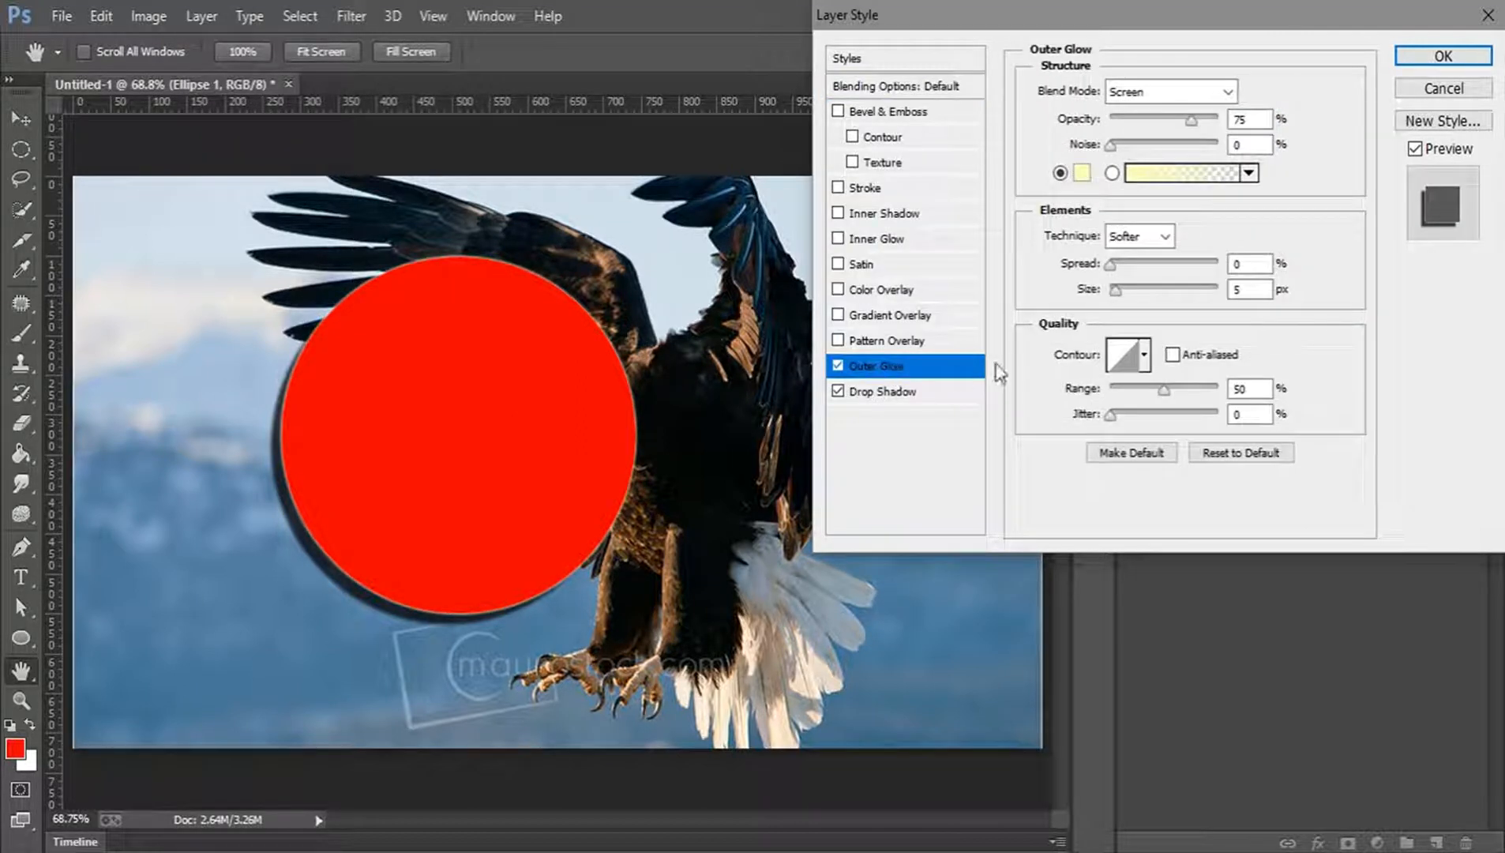
click(1137, 289)
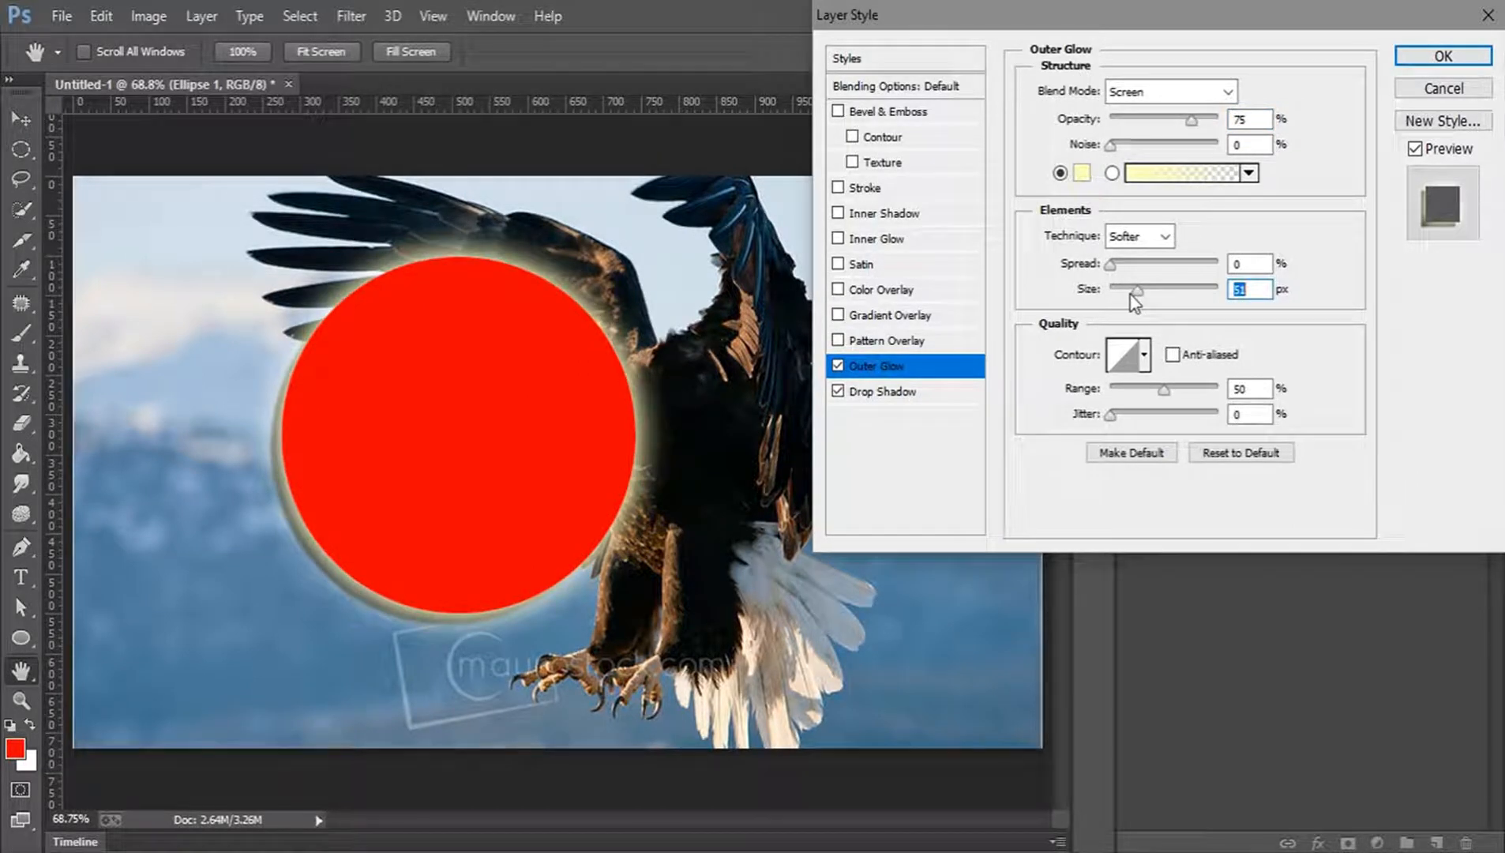
click(1129, 290)
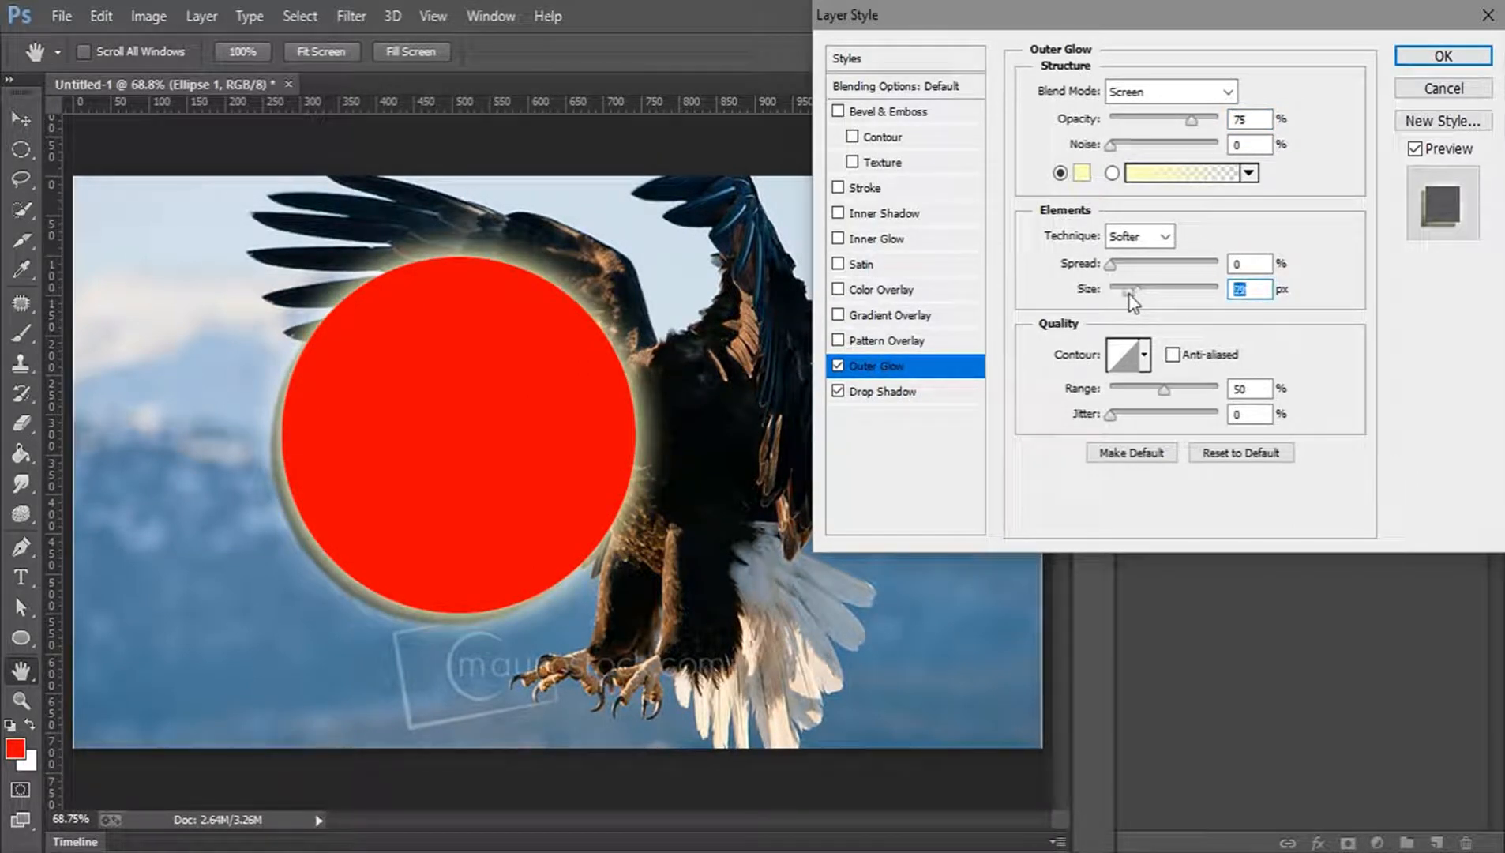
click(1082, 174)
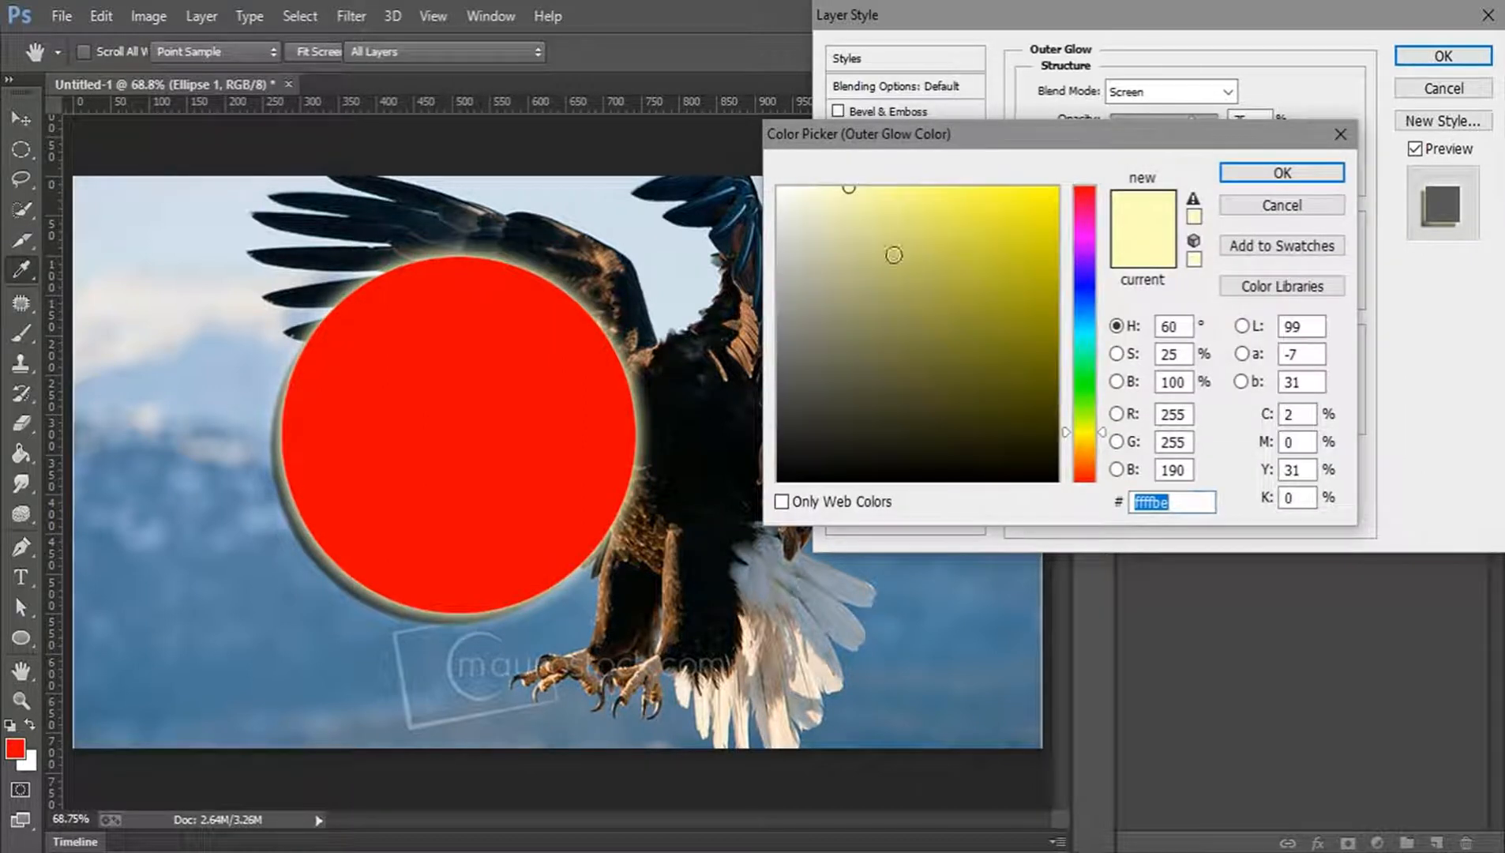
click(1282, 173)
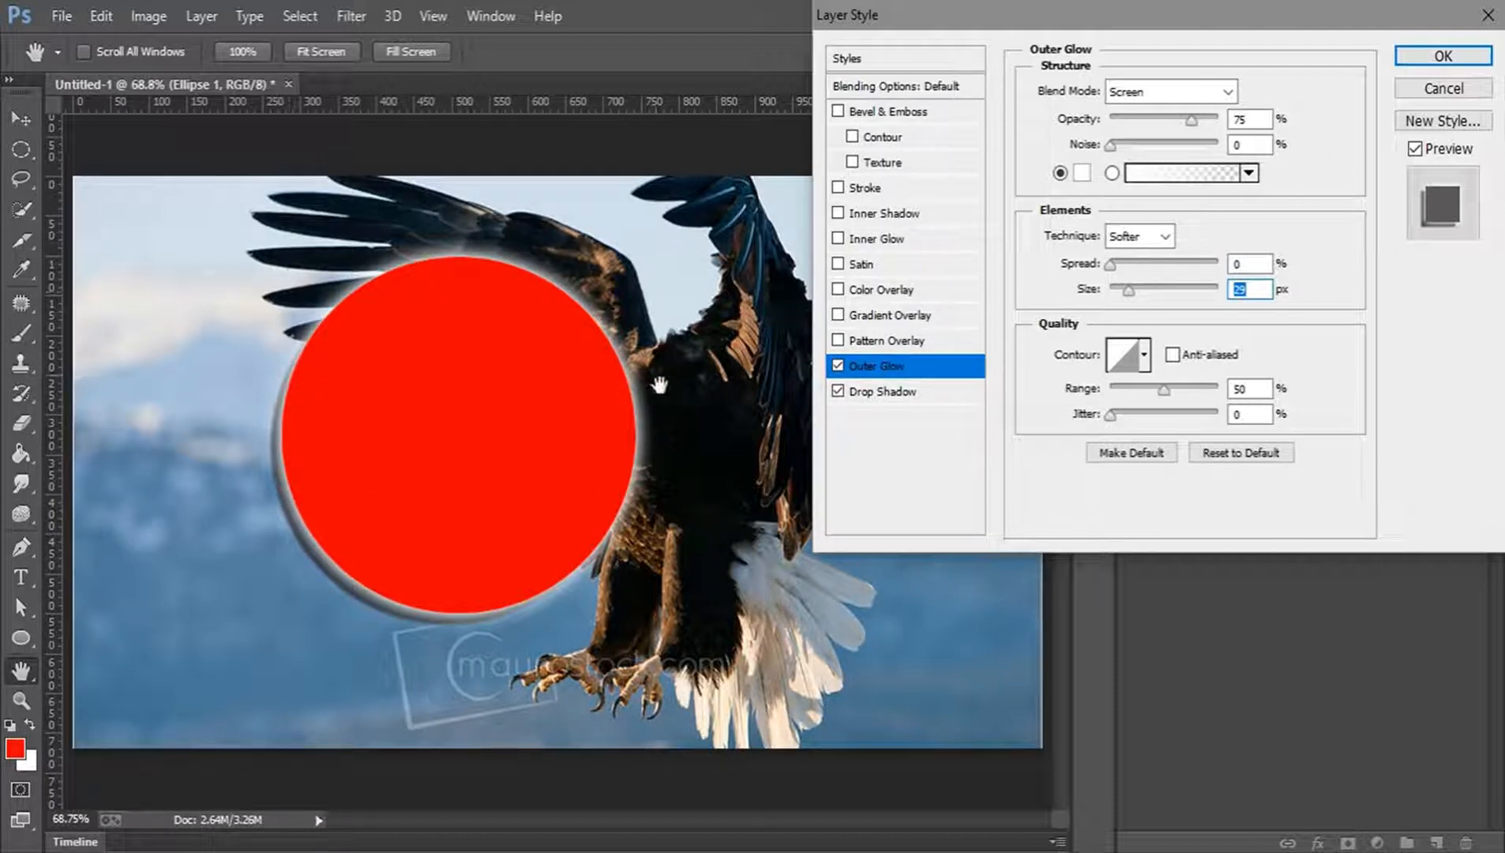
Try the Lighten, Overlay and Vivid Light blend modes for the Outer Glow, and cancel the layer style changes.
click(1178, 92)
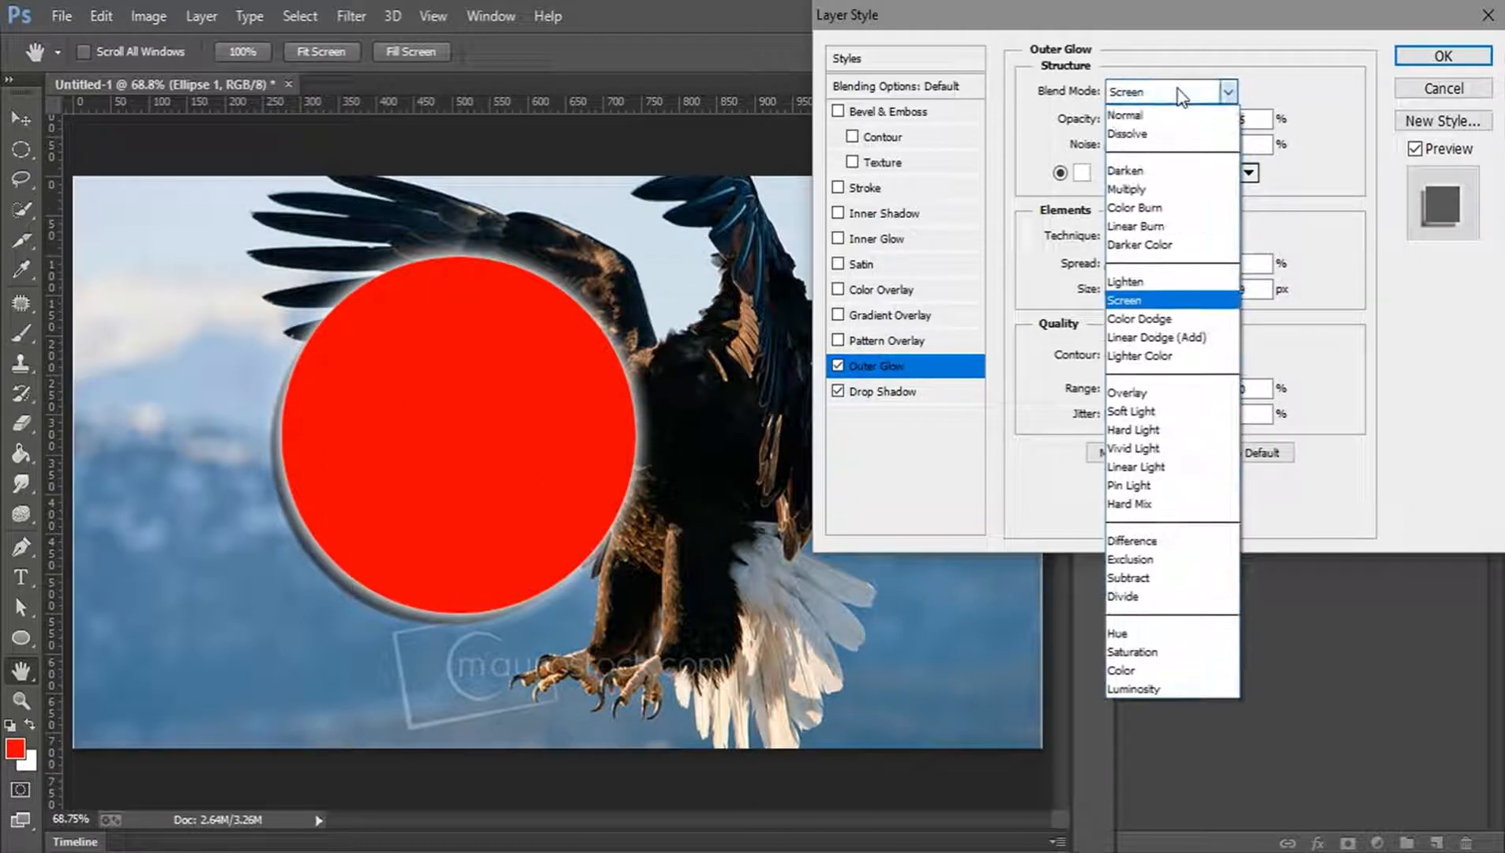
click(1124, 281)
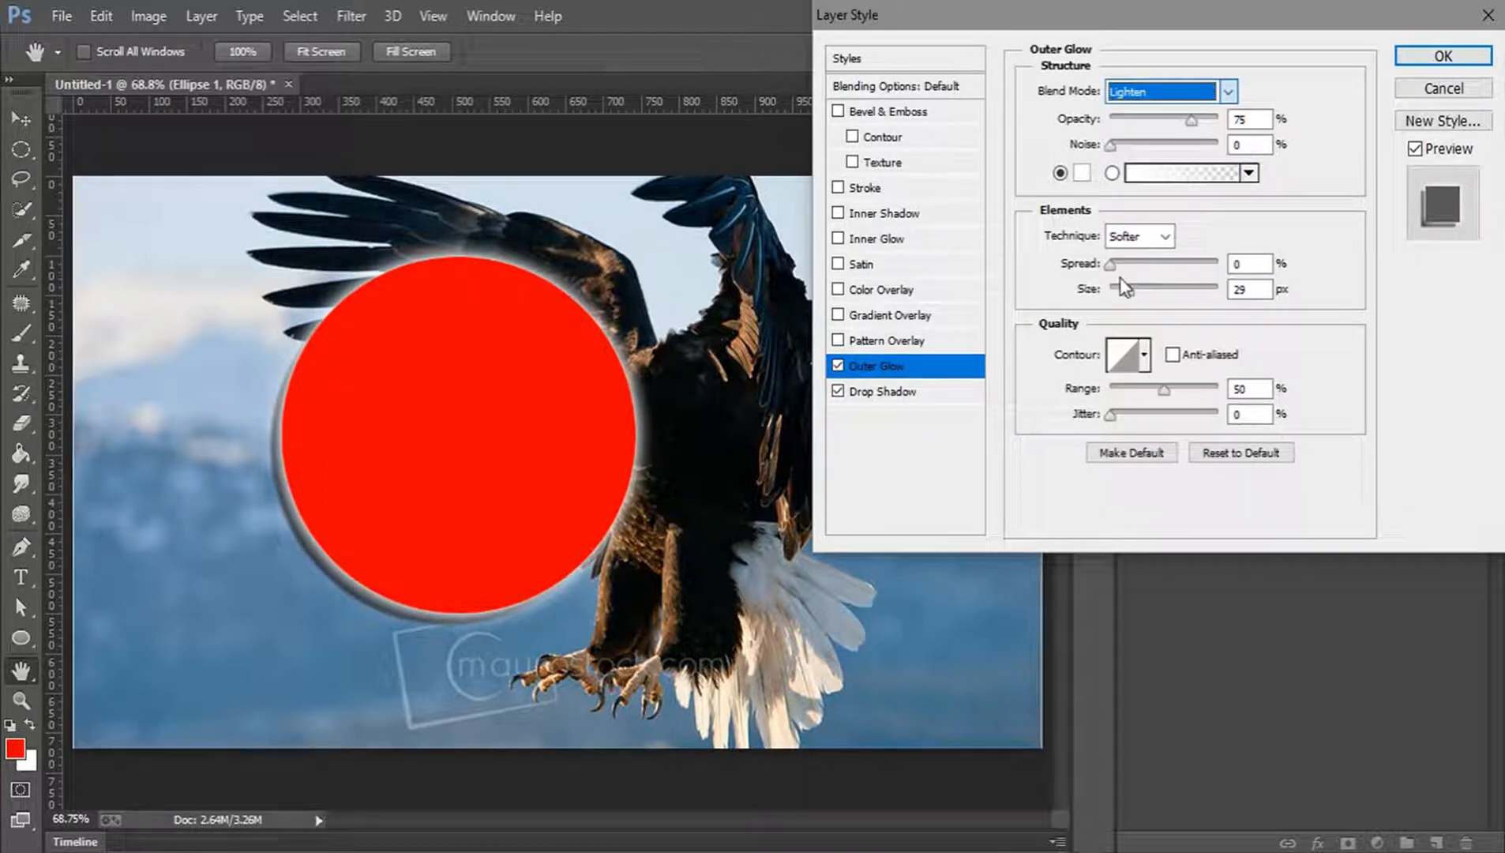
click(1155, 92)
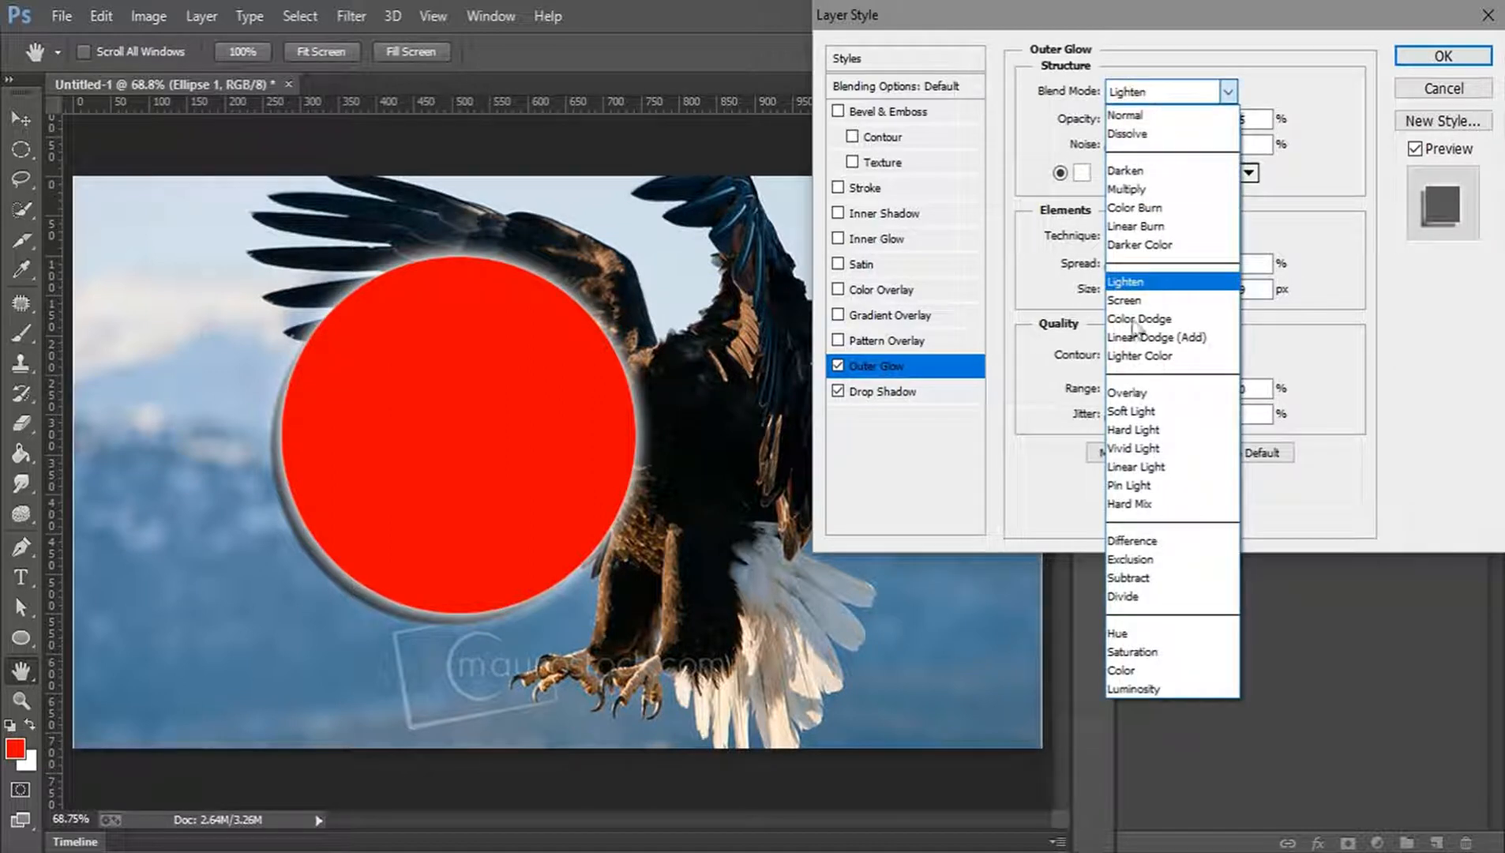
click(1125, 392)
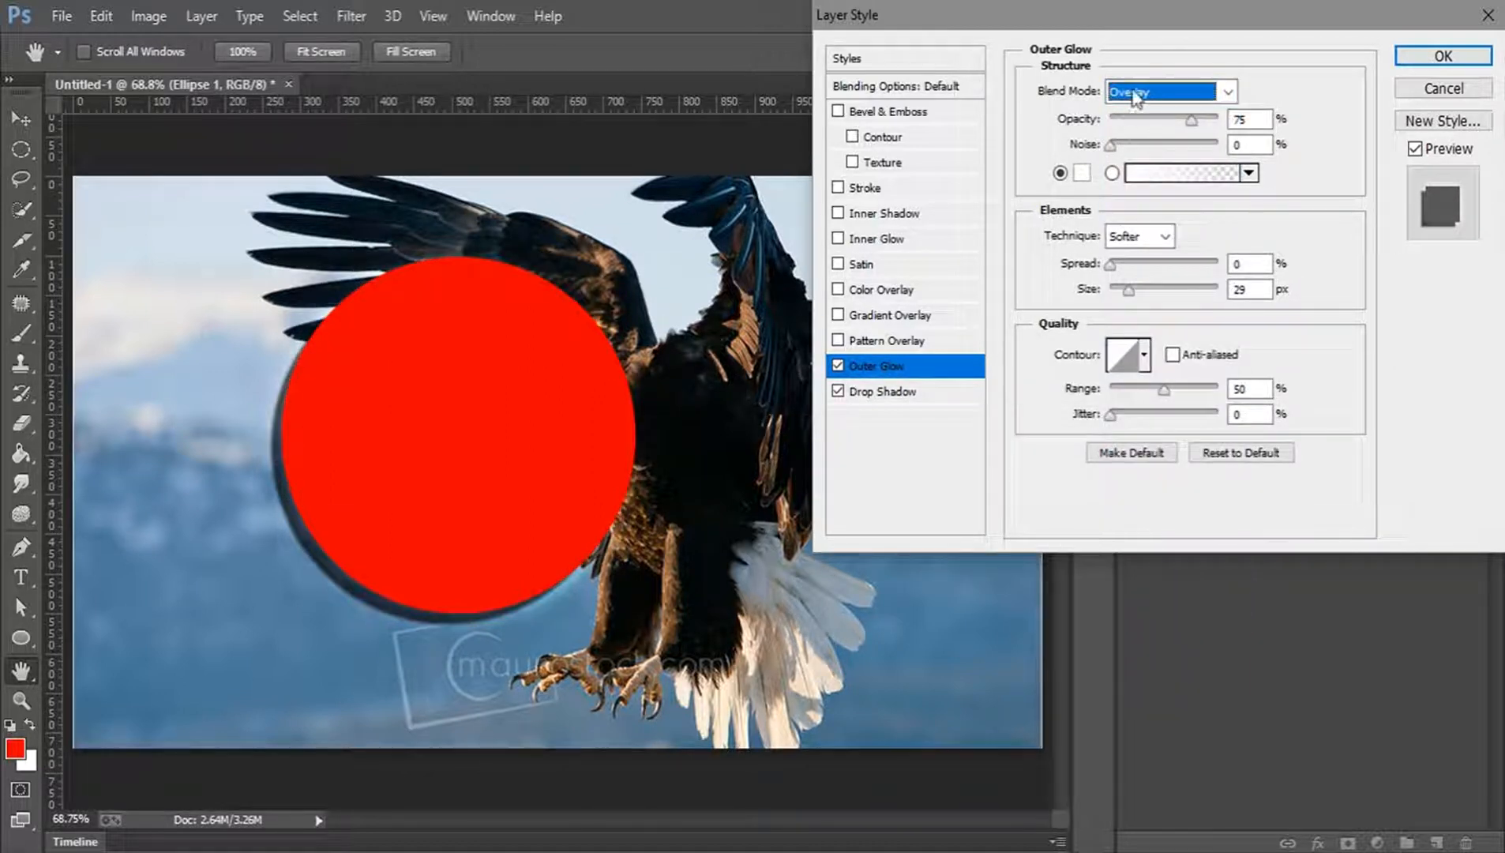
click(1132, 92)
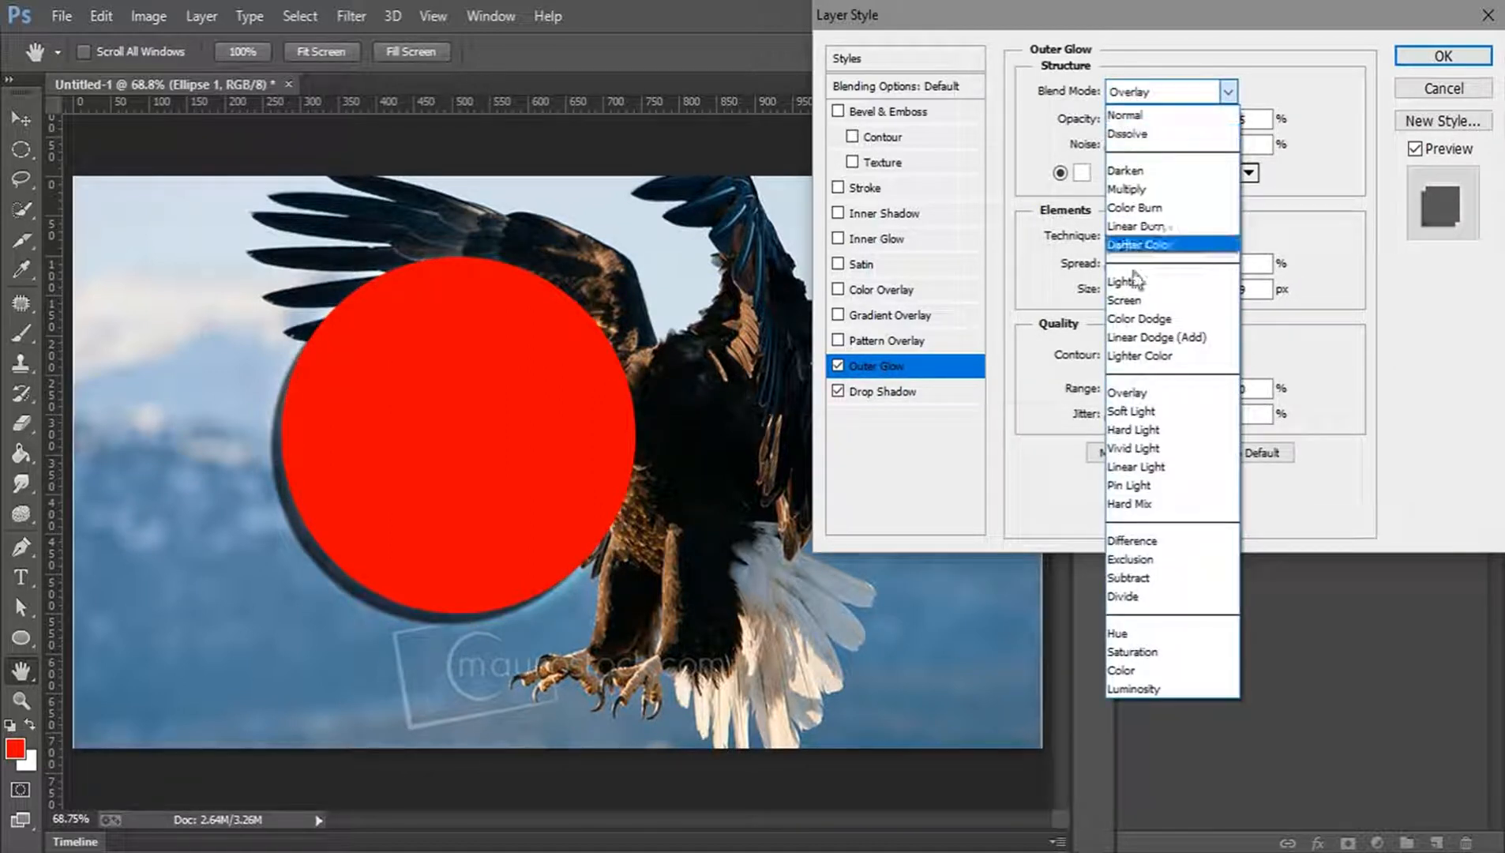
click(1155, 450)
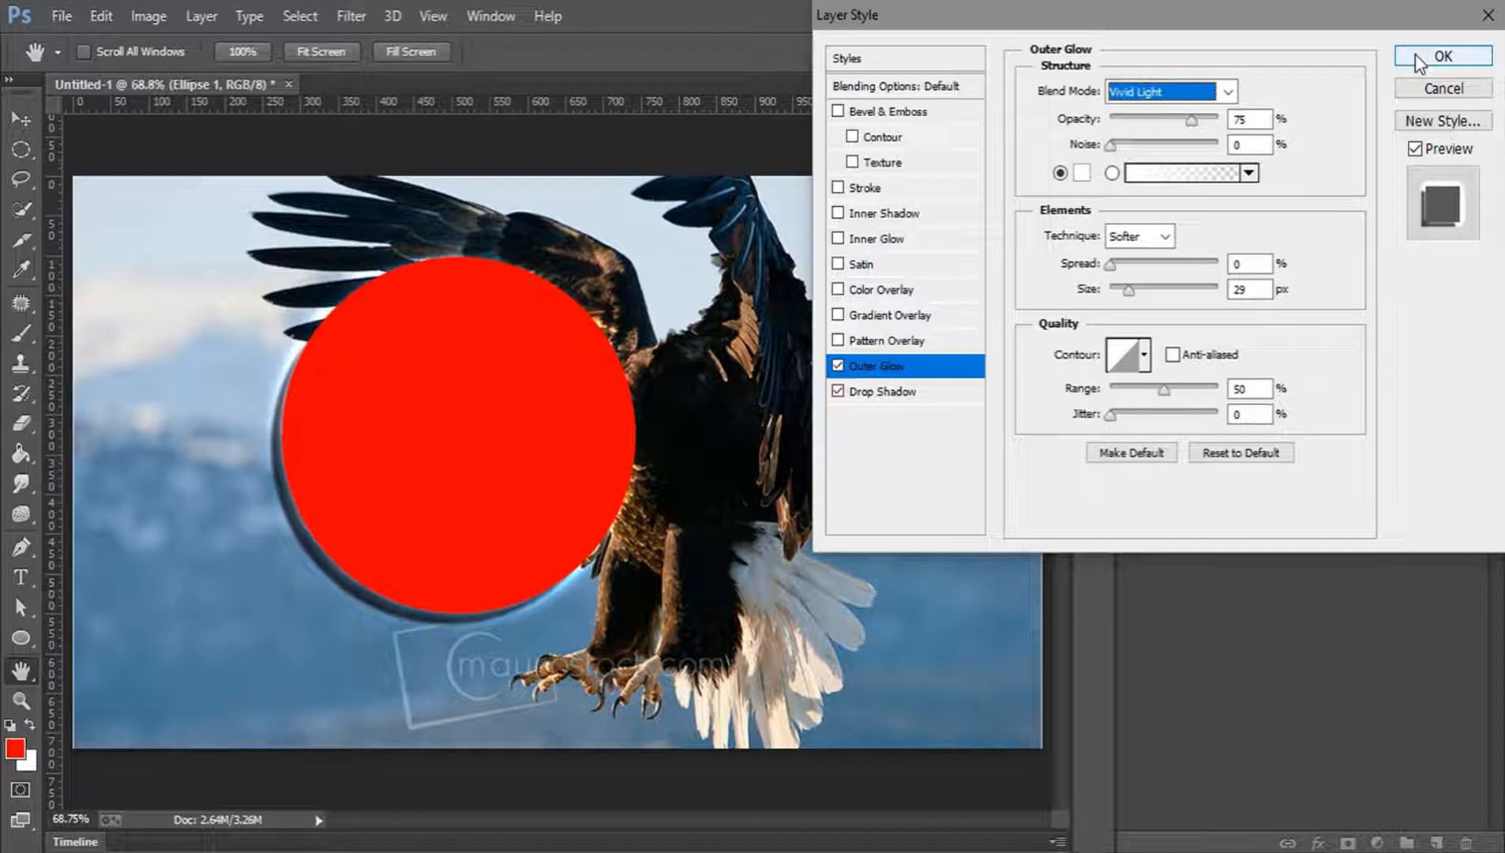
click(1443, 89)
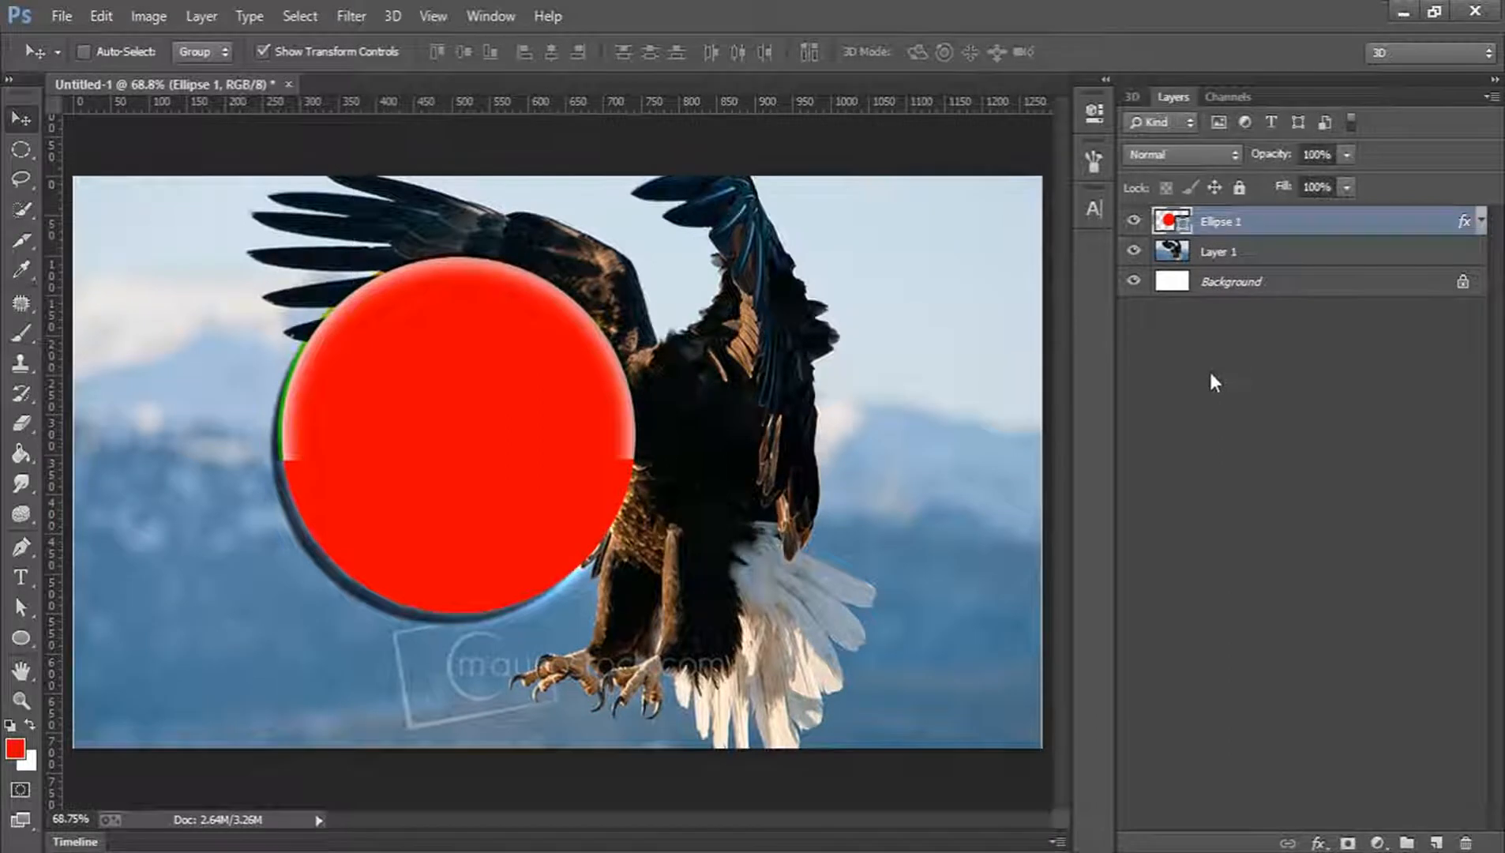
Select Layer 1 with the eagle photo instead of the Ellipse 1 layer.
click(1208, 359)
click(1220, 227)
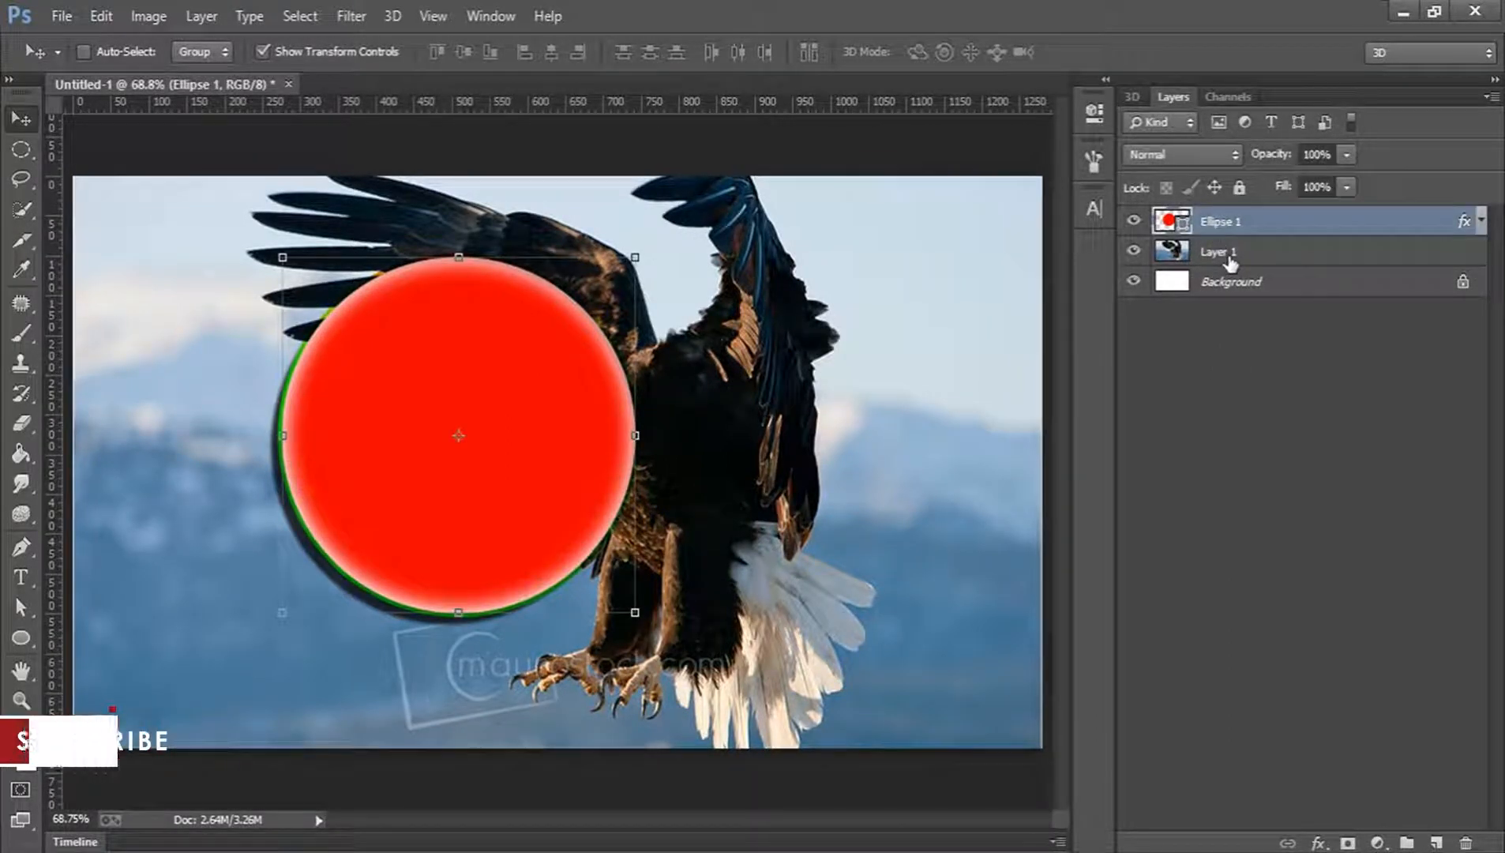
click(1233, 258)
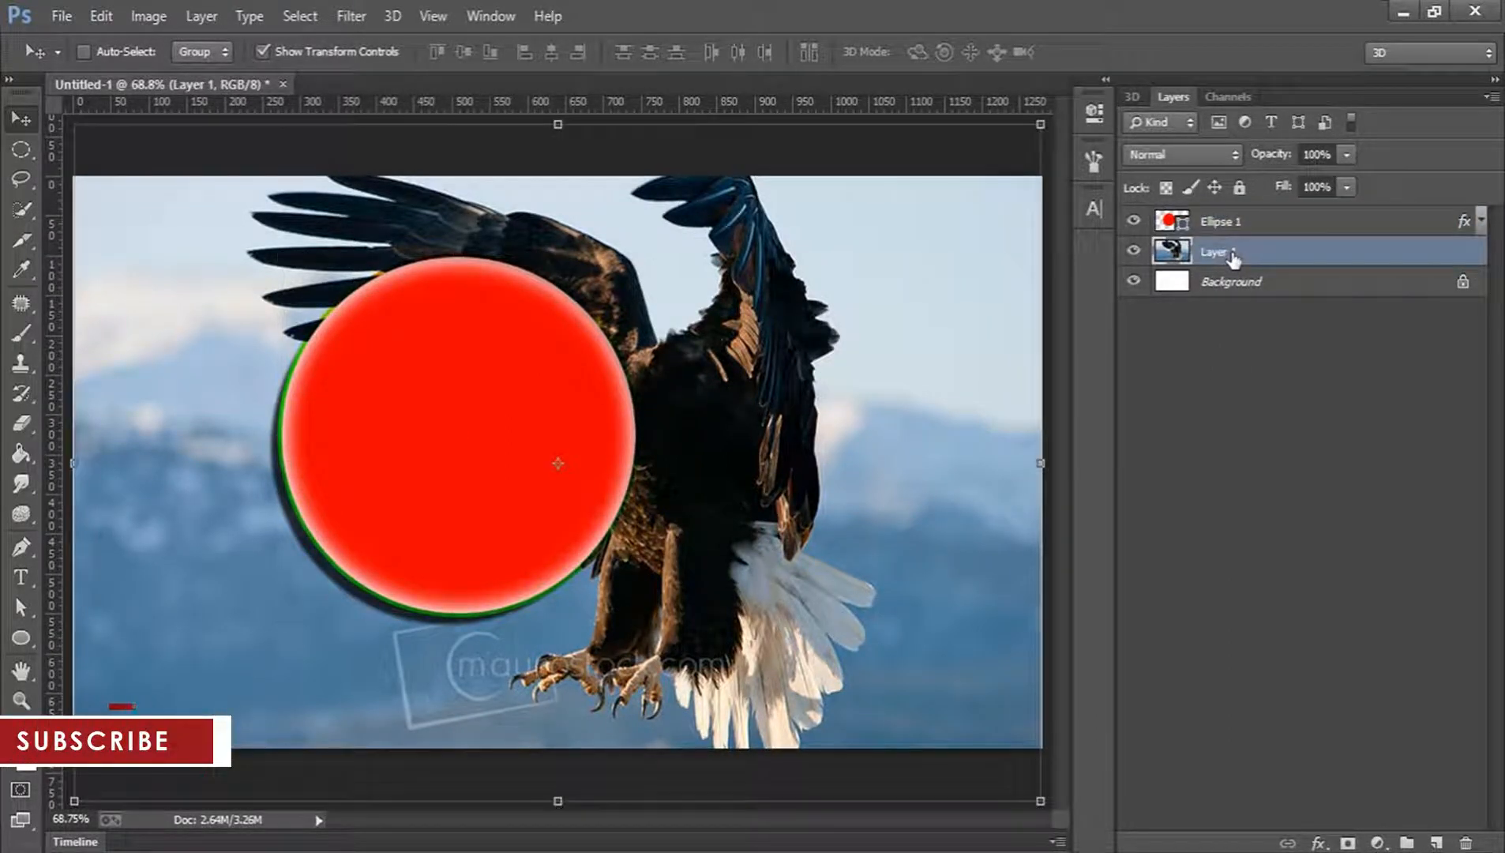